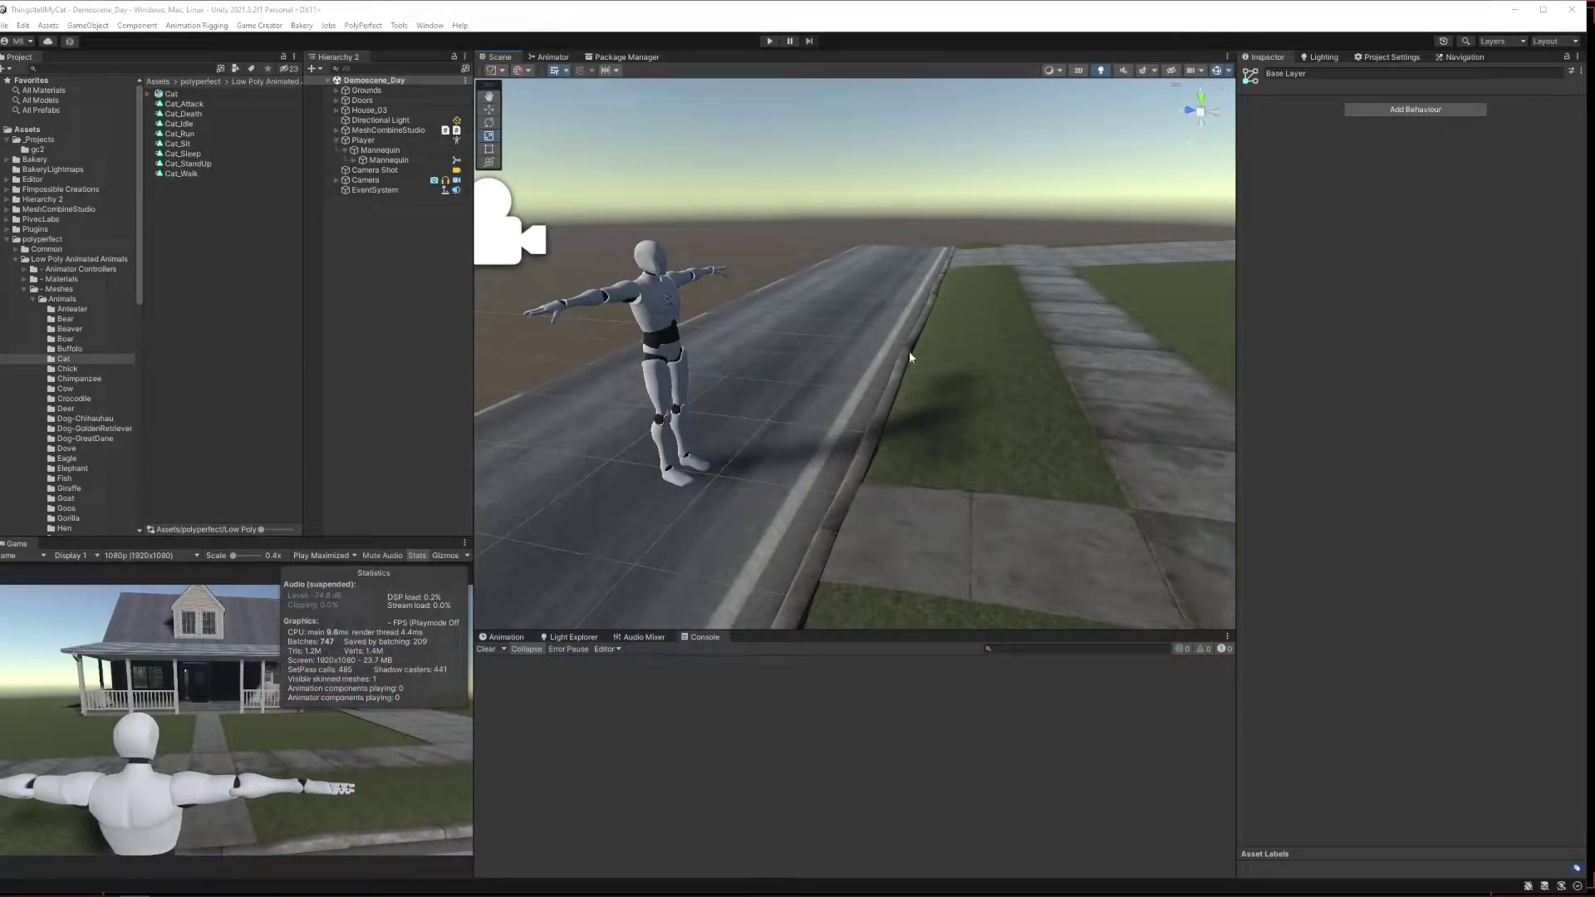
# Select the Player's inner Mannequin model to show its CompleteLocomotion Animator with MannequinAvatar.
pyautogui.keyDown('alt'); pyautogui.moveTo(940, 426); pyautogui.dragTo(998, 514); pyautogui.keyUp('alt')
pyautogui.moveTo(1130, 451); pyautogui.dragTo(794, 456)
pyautogui.scroll(-4, 740, 364)
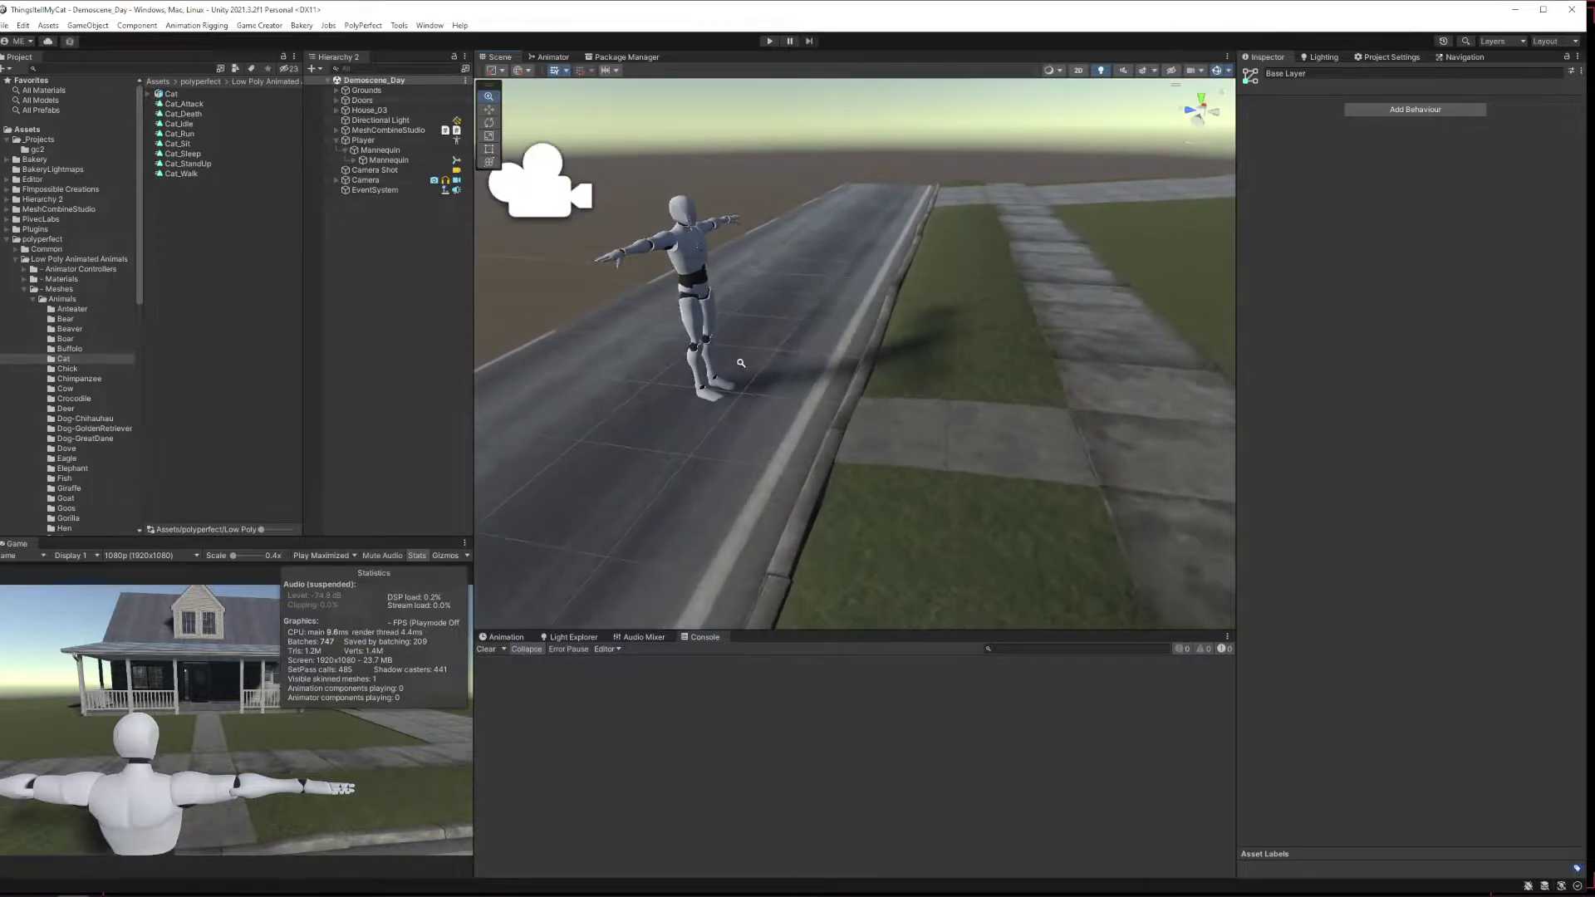
pyautogui.moveTo(740, 364); pyautogui.dragTo(791, 410)
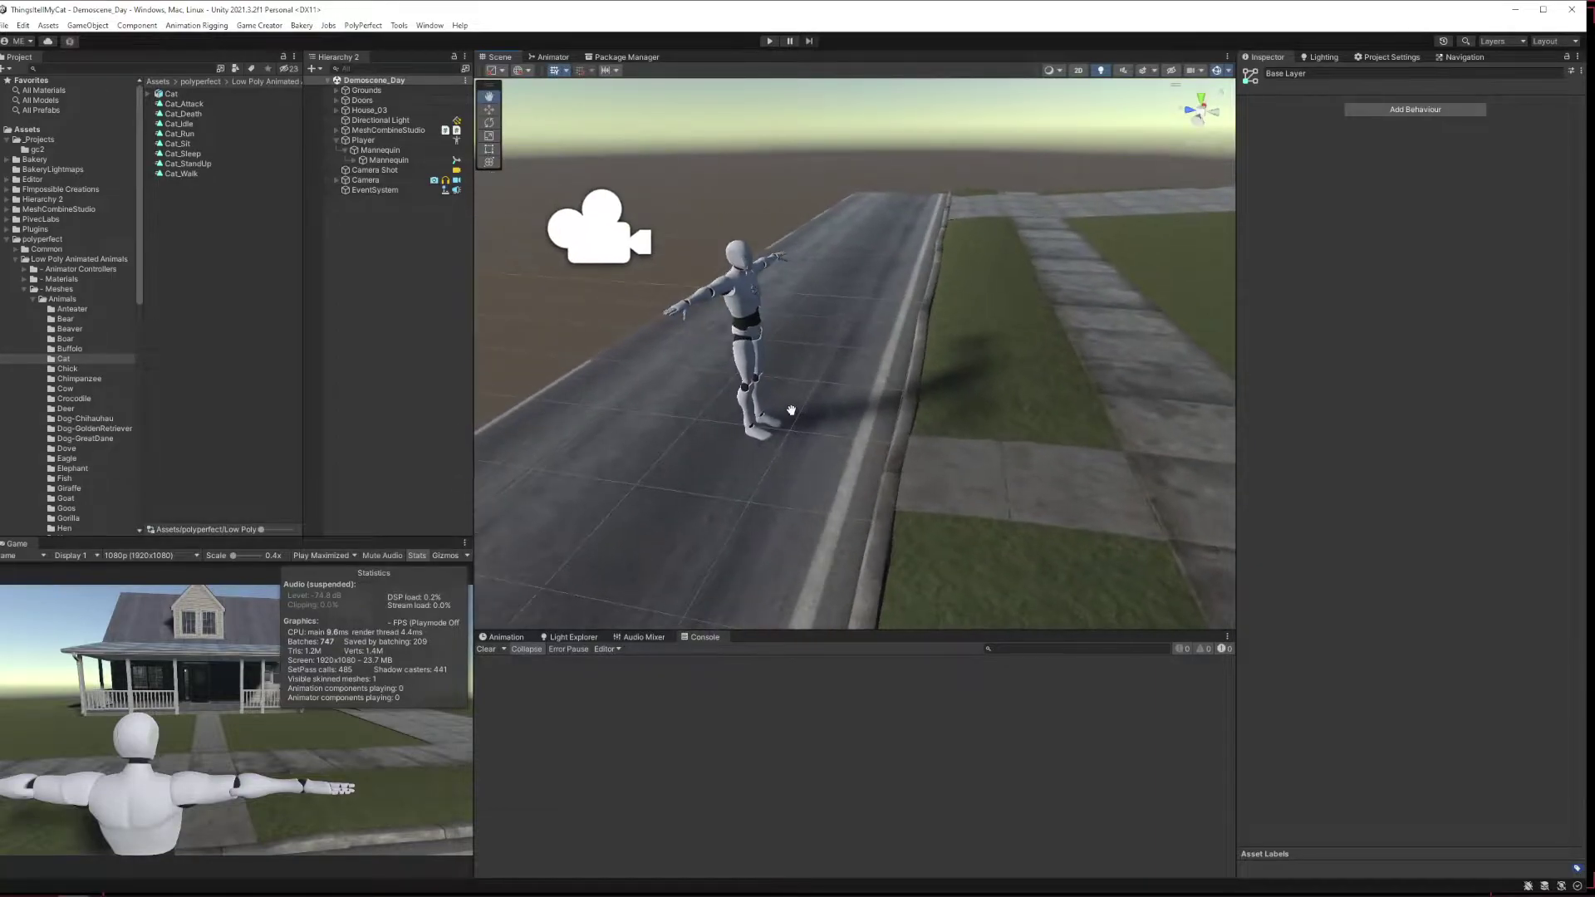
pyautogui.click(745, 291)
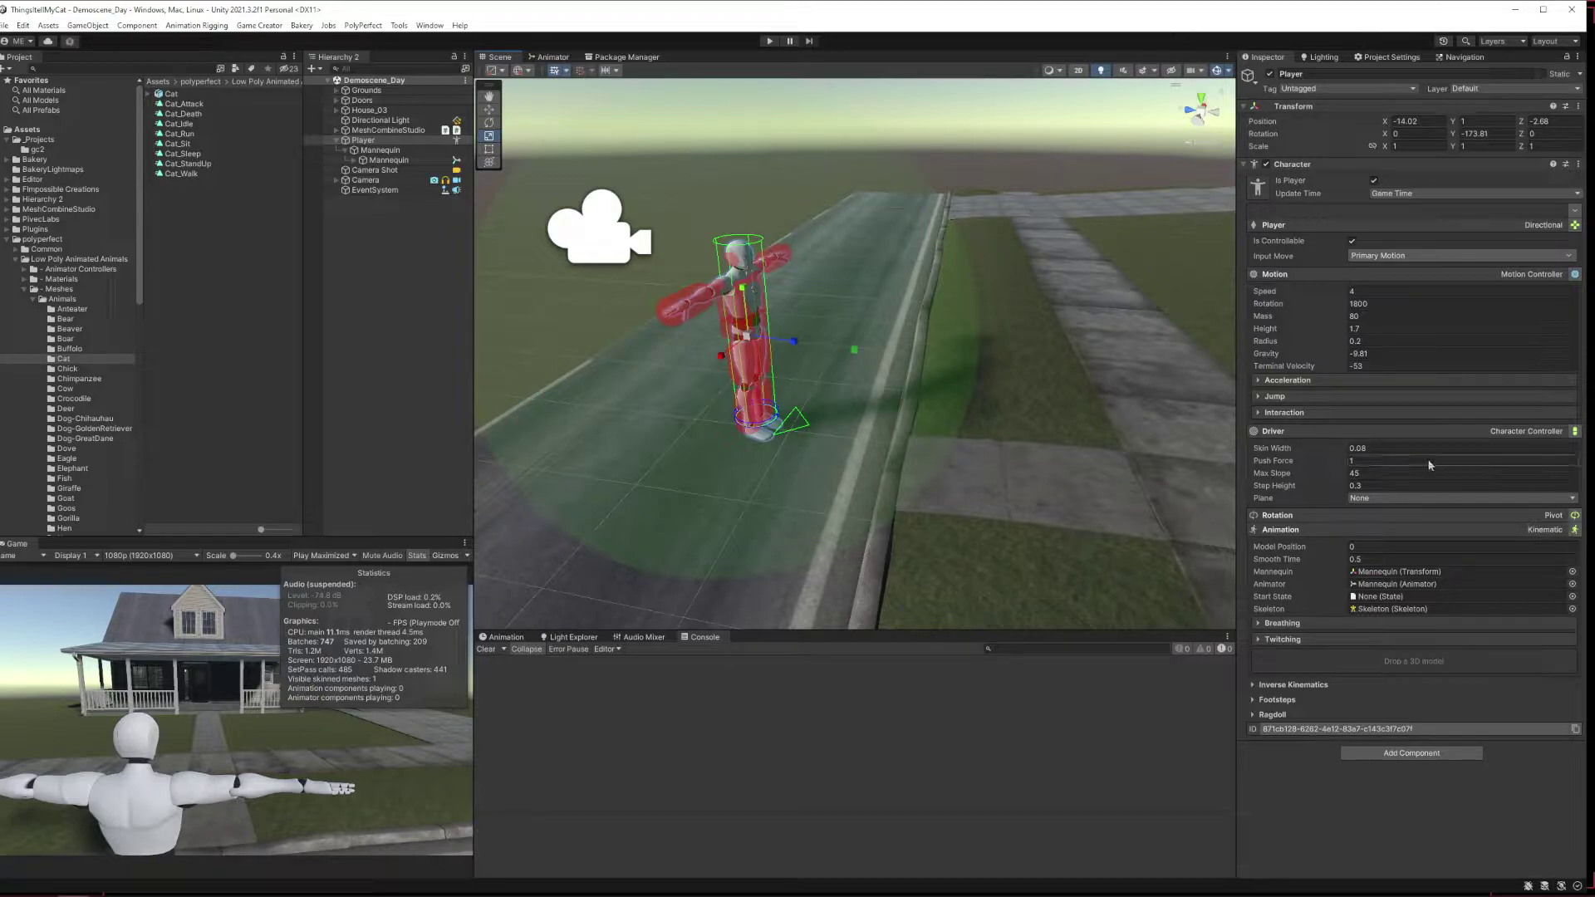
pyautogui.keyDown('alt'); pyautogui.moveTo(885, 401); pyautogui.dragTo(1028, 366); pyautogui.keyUp('alt')
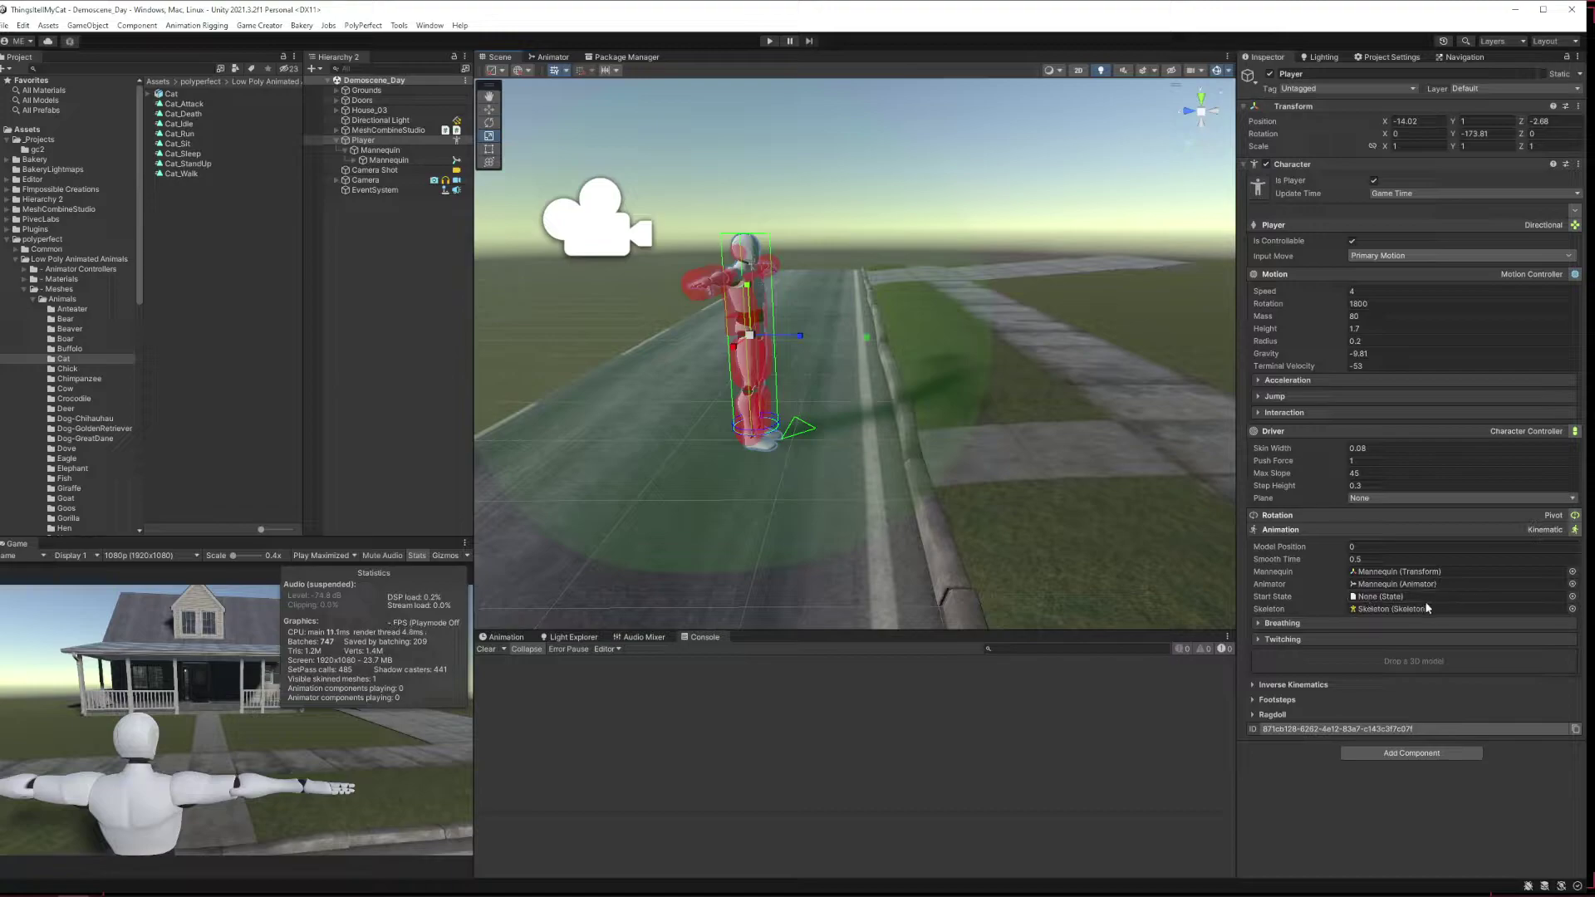
pyautogui.click(380, 151)
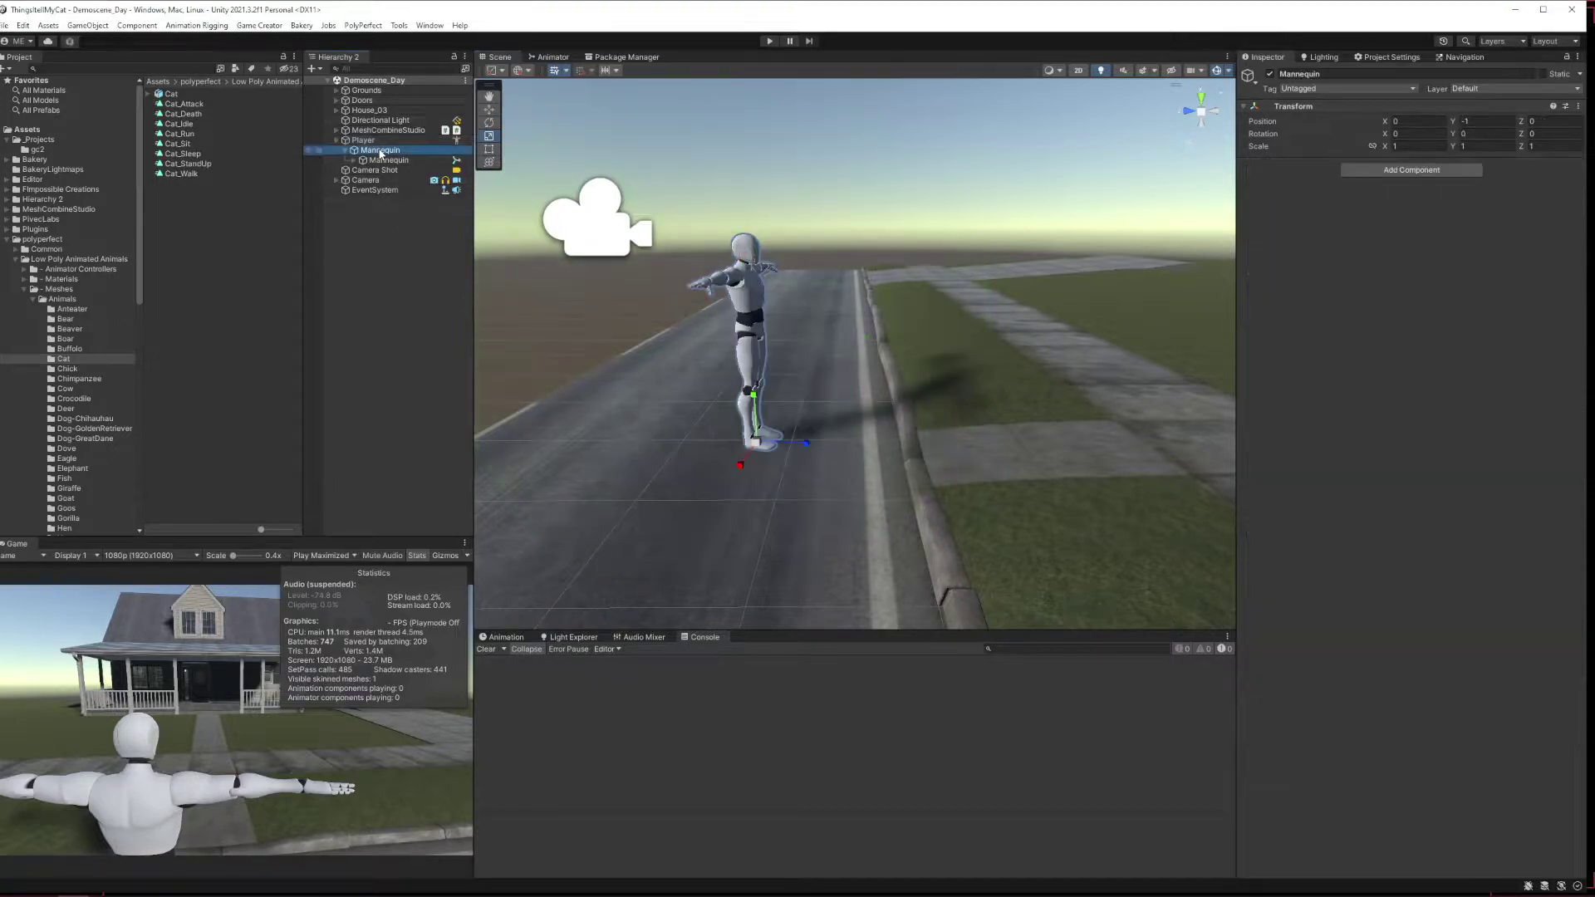
pyautogui.click(387, 160)
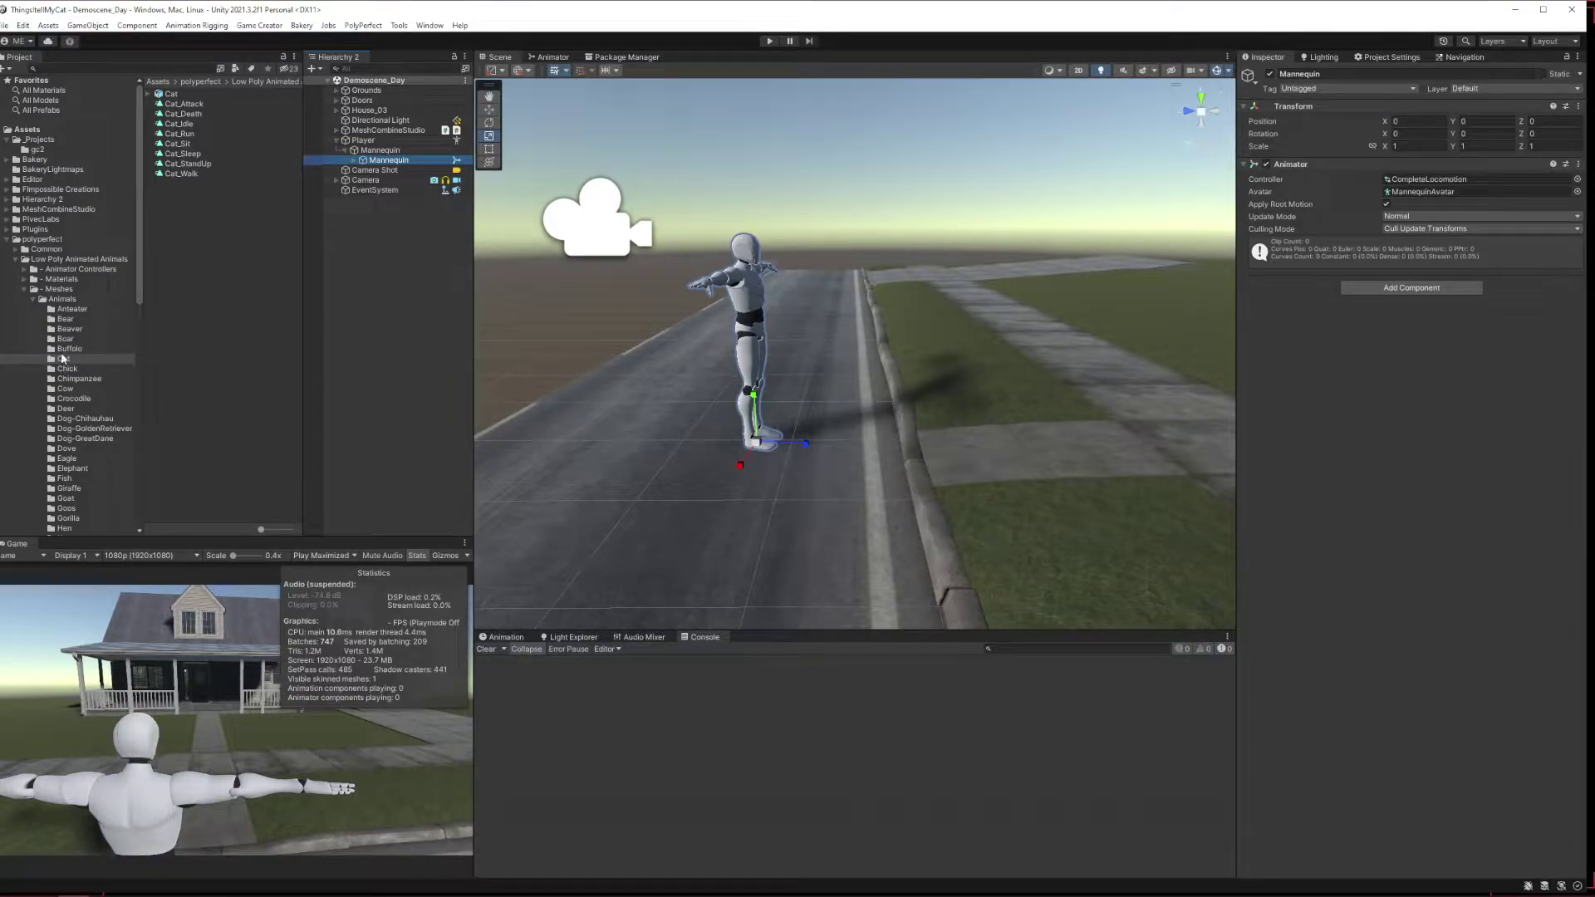
# Add the Cat prefab from Prefabs > Animals to the scene and frame it.
pyautogui.scroll(-1, 60, 373)
pyautogui.scroll(-15, 60, 372)
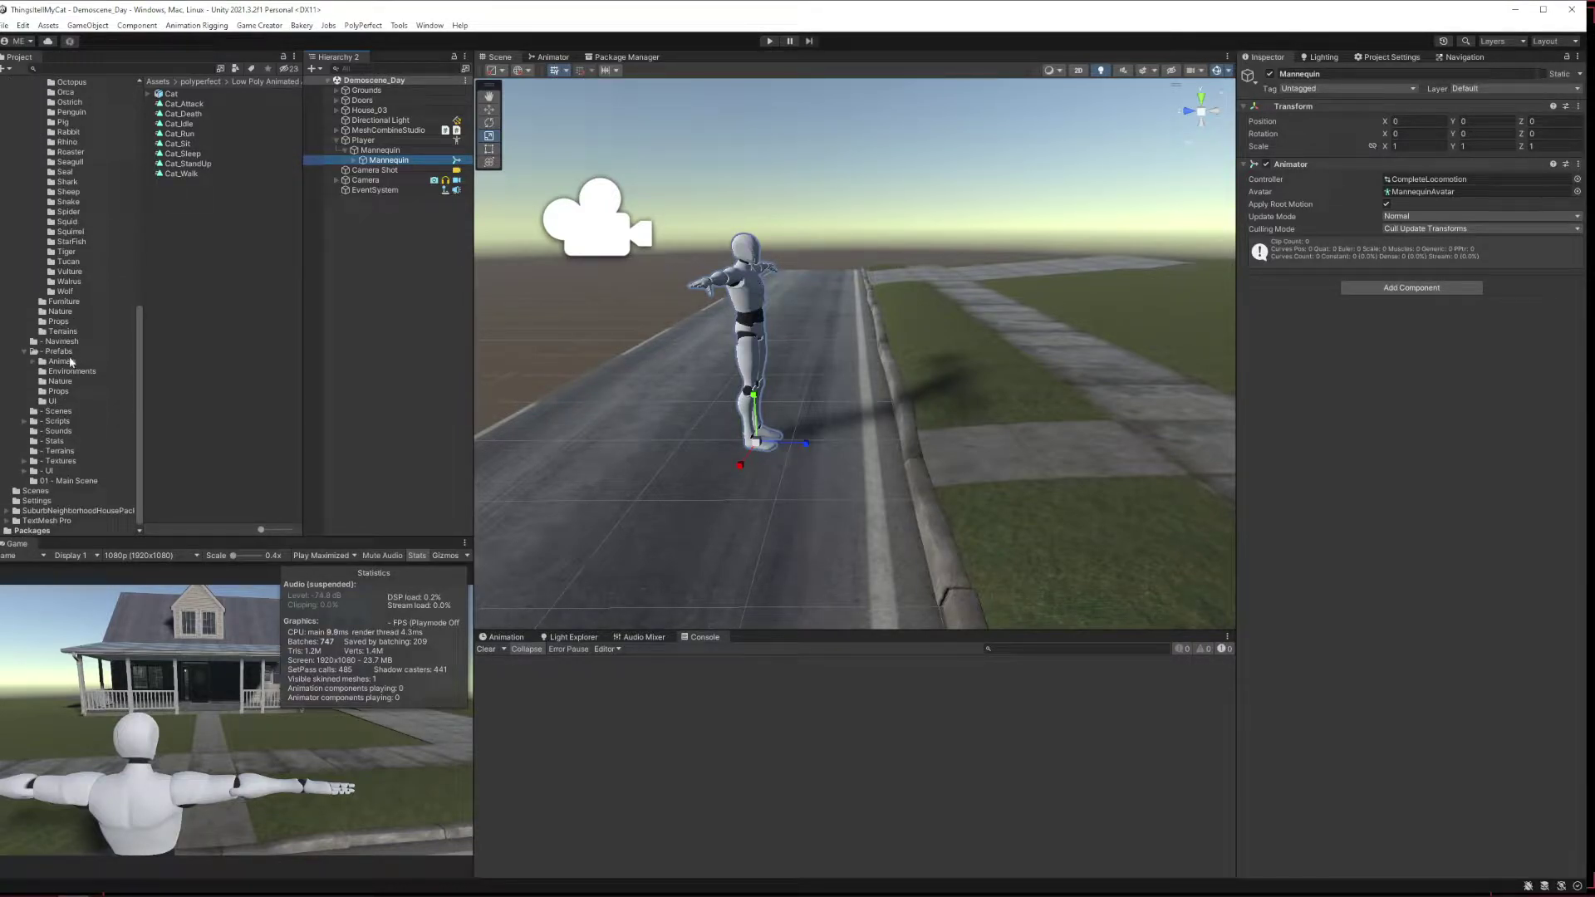
pyautogui.click(60, 361)
pyautogui.moveTo(181, 176); pyautogui.dragTo(413, 267)
pyautogui.keyDown('alt'); pyautogui.moveTo(844, 317); pyautogui.dragTo(929, 373); pyautogui.keyUp('alt')
pyautogui.moveTo(929, 373); pyautogui.dragTo(931, 381, button='right')
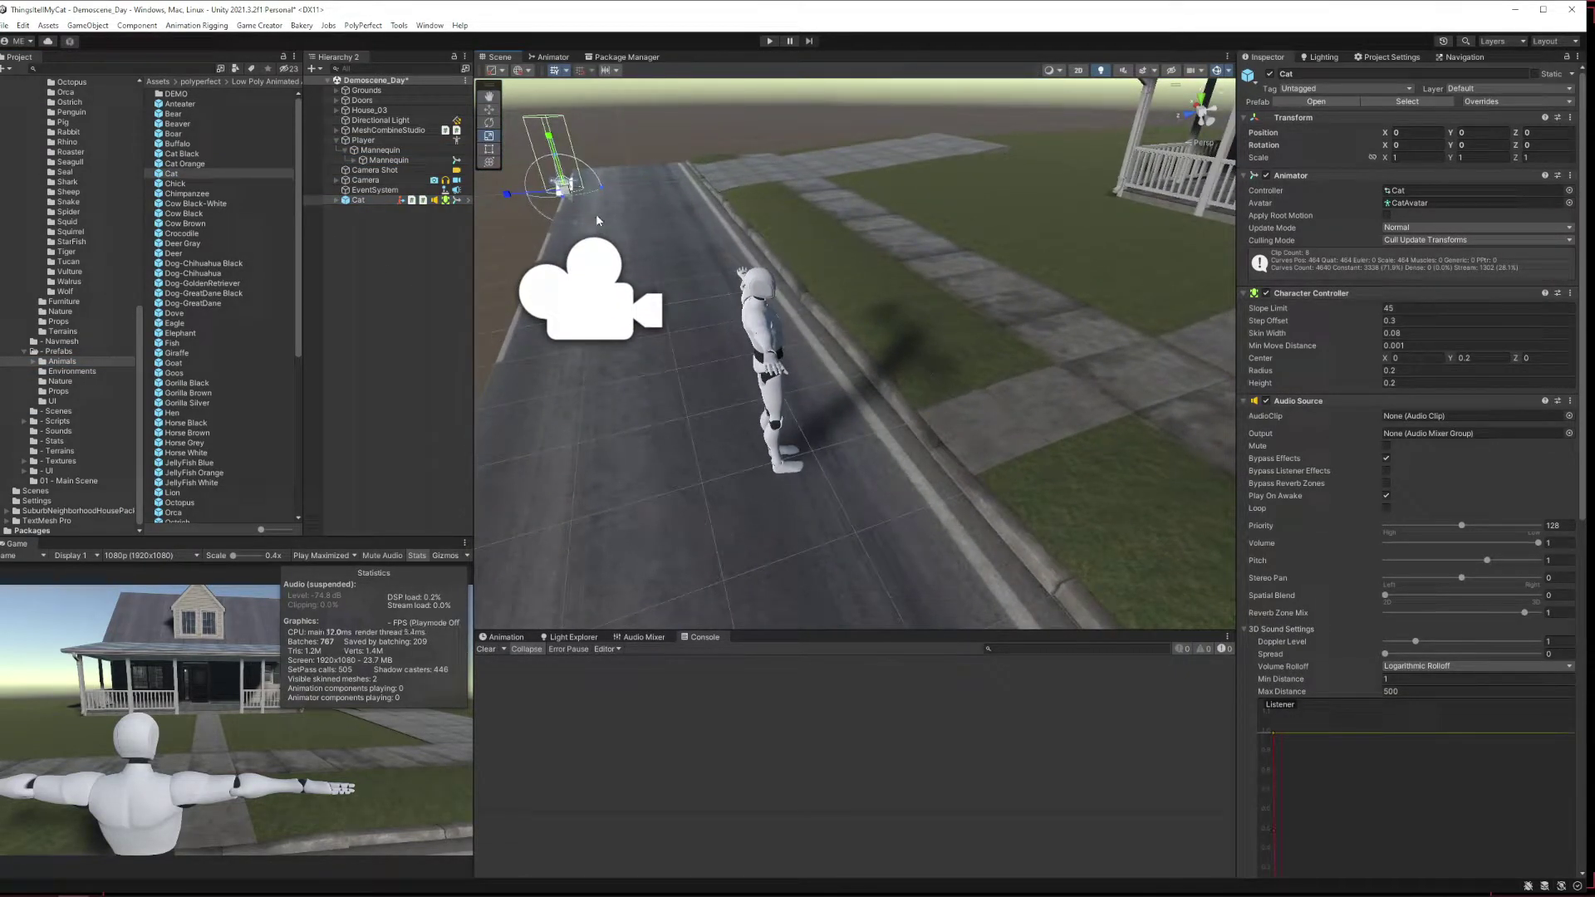
pyautogui.keyDown('alt'); pyautogui.moveTo(584, 232); pyautogui.dragTo(706, 237); pyautogui.keyUp('alt')
pyautogui.press('f')
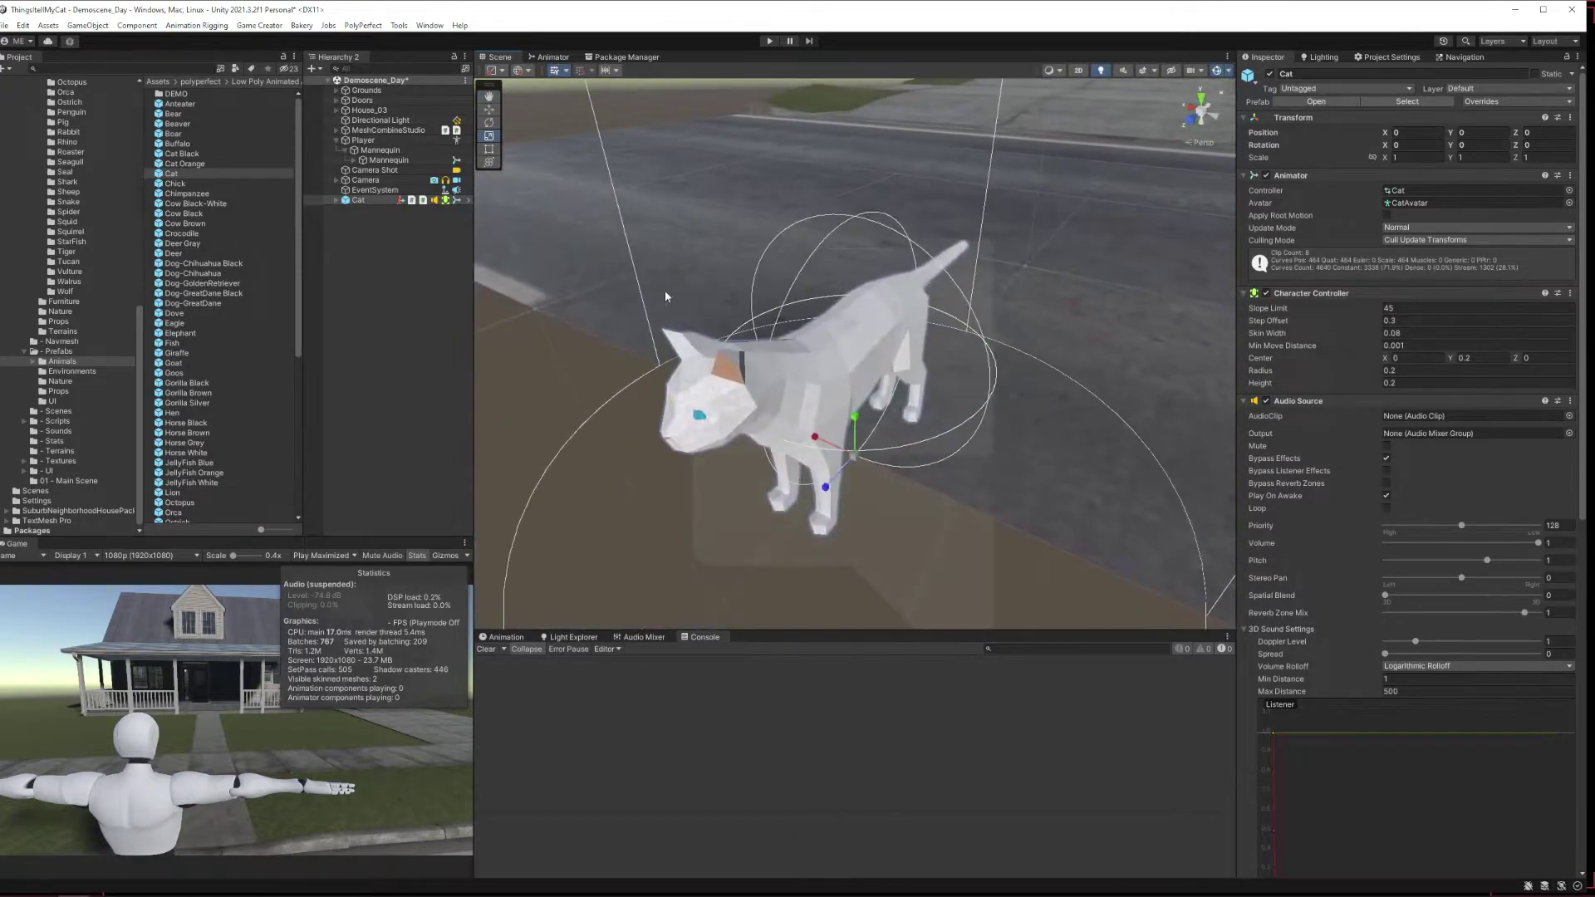
# Move the Cat along the road until it stands beside the mannequin's feet.
pyautogui.keyDown('alt'); pyautogui.moveTo(665, 296); pyautogui.dragTo(864, 366); pyautogui.keyUp('alt')
pyautogui.scroll(-5, 1093, 338)
pyautogui.keyDown('alt'); pyautogui.moveTo(1093, 338); pyautogui.dragTo(1079, 416); pyautogui.keyUp('alt')
pyautogui.scroll(-4, 1049, 339)
pyautogui.moveTo(1050, 339); pyautogui.dragTo(905, 331, button='middle')
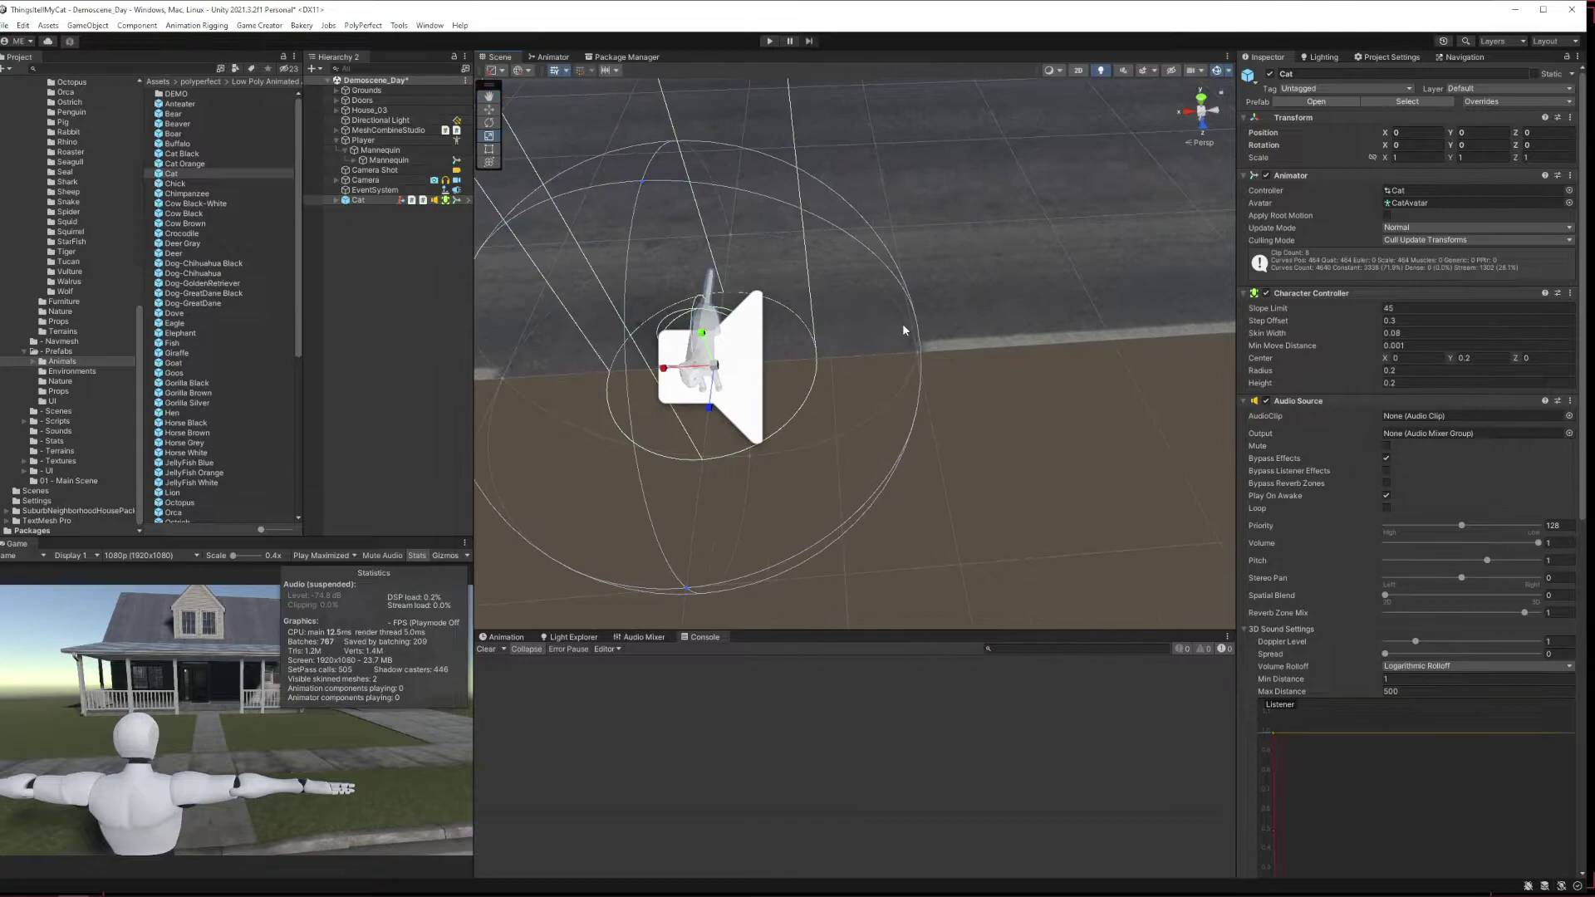
pyautogui.press('w')
pyautogui.scroll(-3, 811, 399)
pyautogui.keyDown('alt'); pyautogui.moveTo(812, 398); pyautogui.dragTo(730, 79); pyautogui.keyUp('alt')
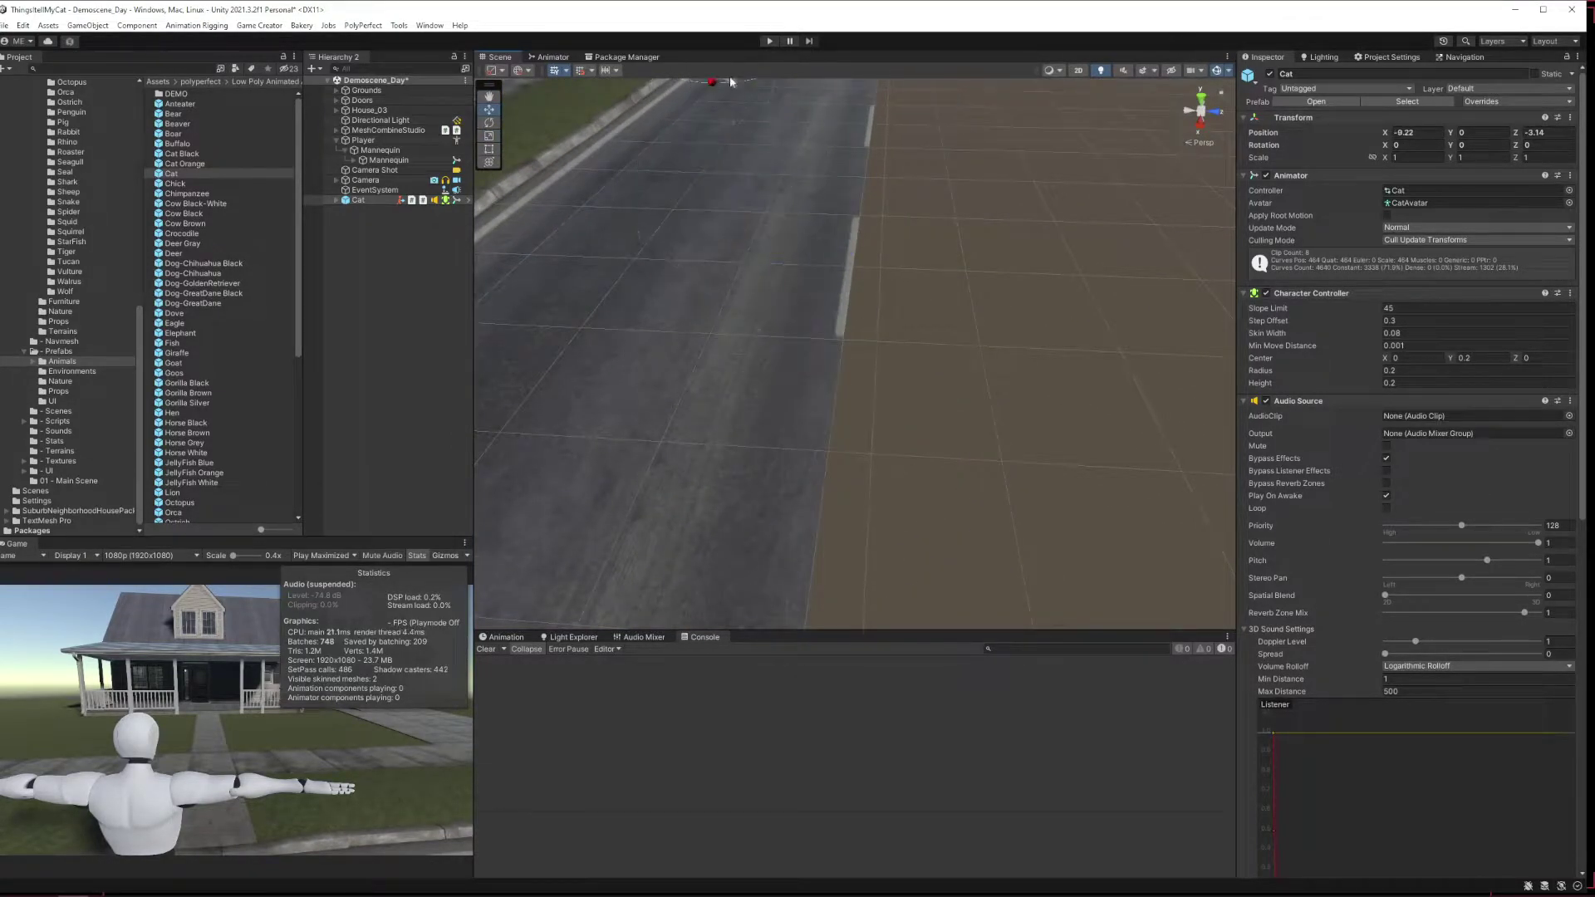
pyautogui.keyDown('alt'); pyautogui.moveTo(946, 212); pyautogui.dragTo(542, 171); pyautogui.keyUp('alt')
pyautogui.moveTo(1027, 224); pyautogui.dragTo(903, 232, button='middle')
pyautogui.keyDown('alt'); pyautogui.moveTo(903, 232); pyautogui.dragTo(850, 341); pyautogui.keyUp('alt')
pyautogui.moveTo(1087, 174); pyautogui.dragTo(937, 319)
pyautogui.scroll(5, 937, 318)
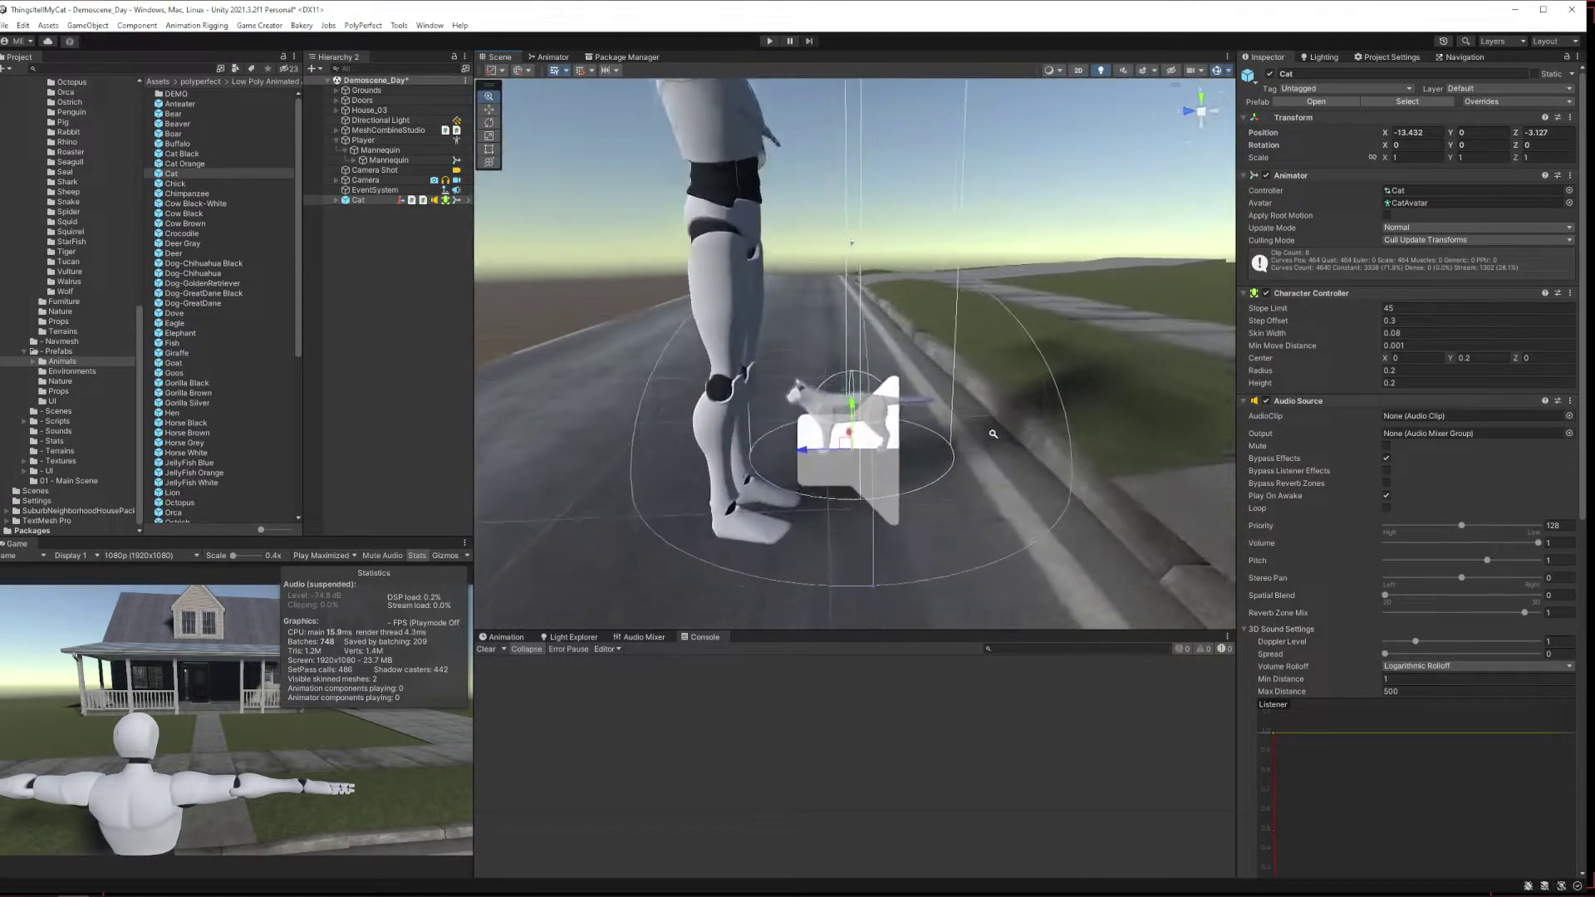
# Remove Audio Source, Animal Play Sound, Animal_Wander Script, Nav Mesh Agent and Character Controller from the Cat.
pyautogui.click(1570, 401)
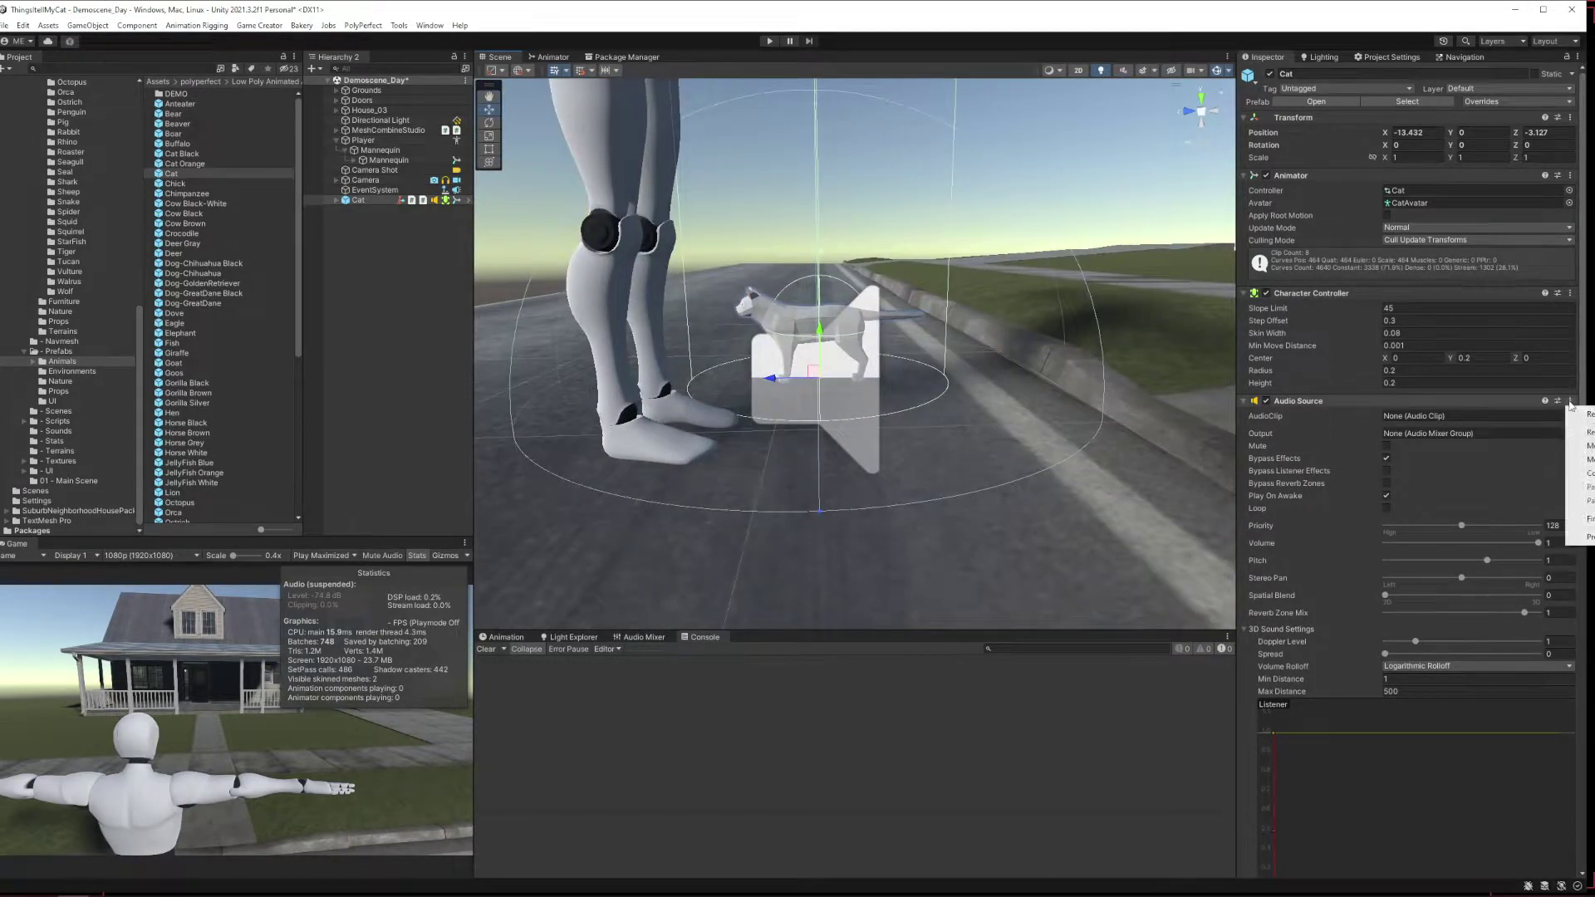
pyautogui.click(1581, 438)
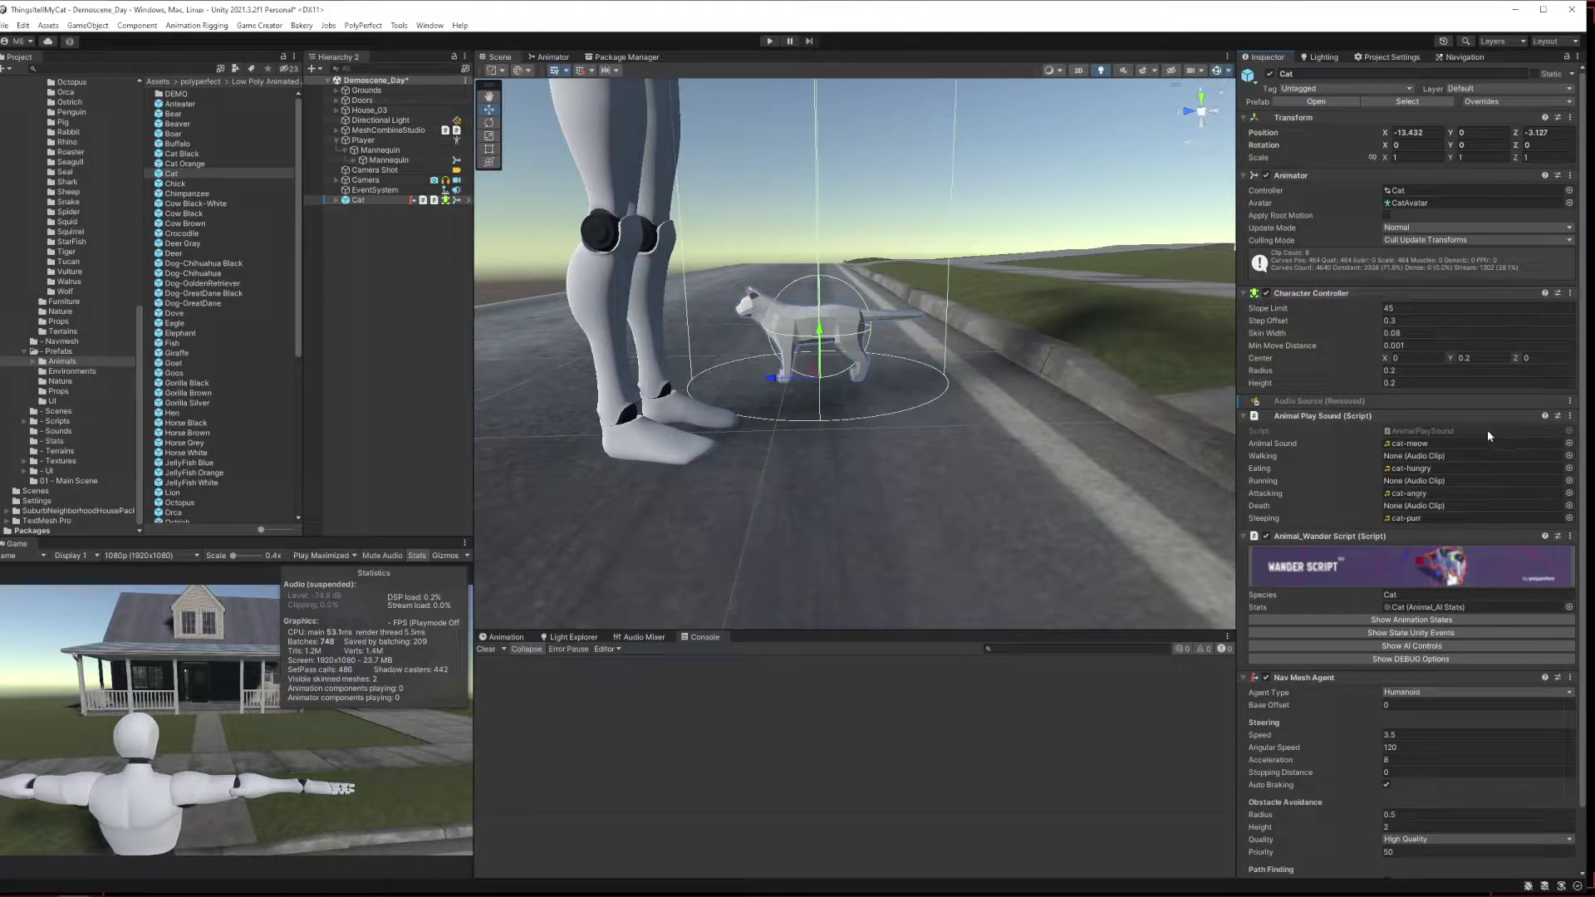
pyautogui.click(1570, 415)
pyautogui.click(1582, 447)
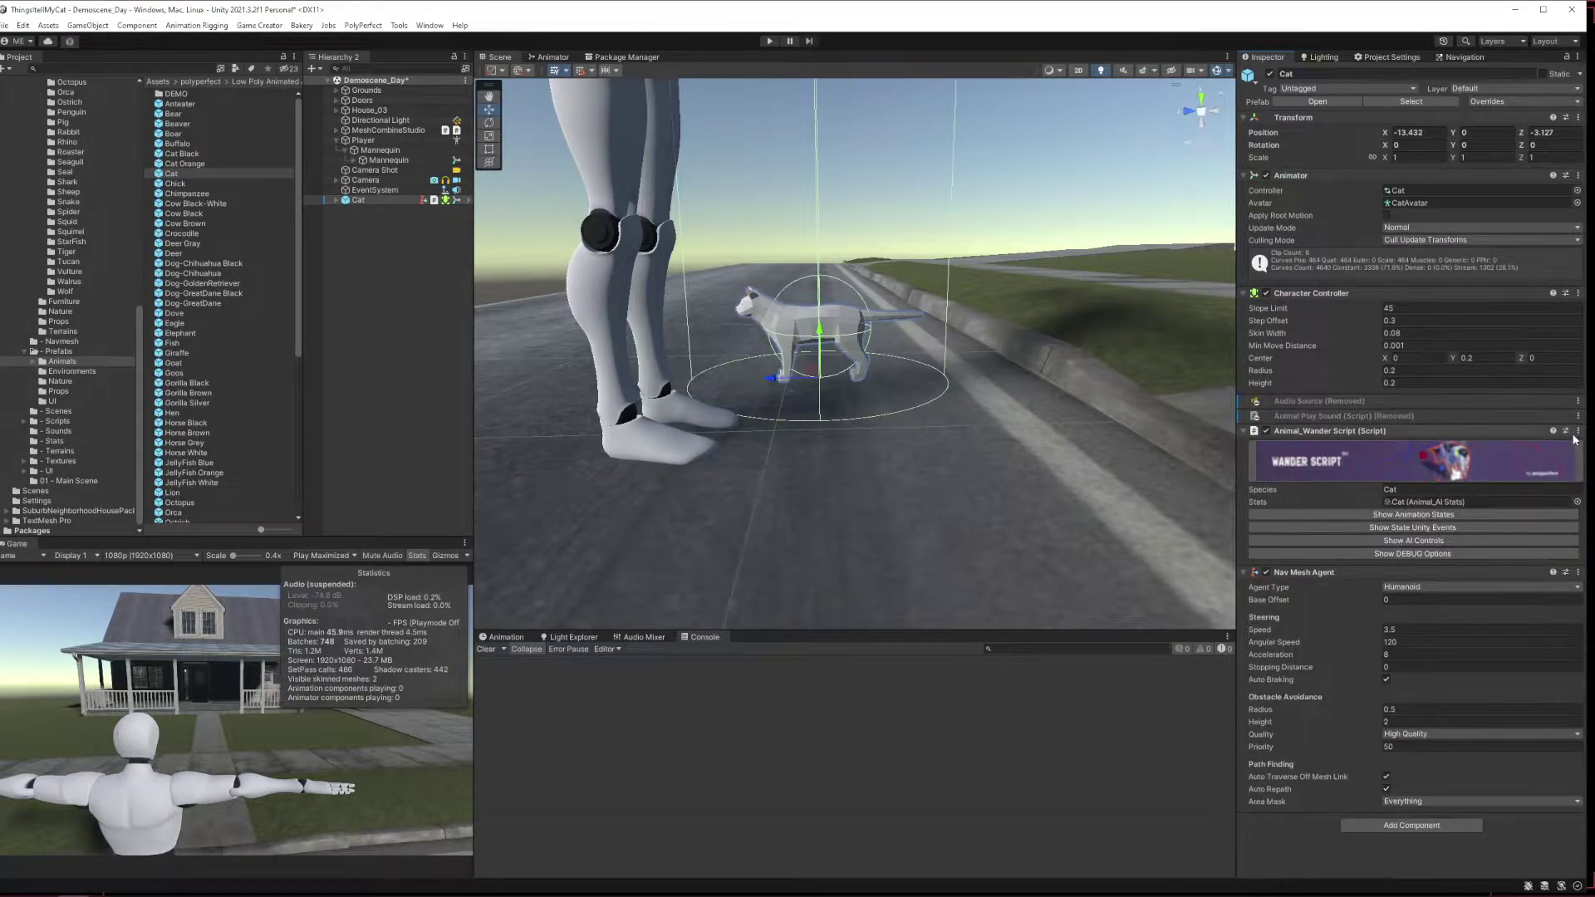
pyautogui.click(1579, 431)
pyautogui.click(1586, 462)
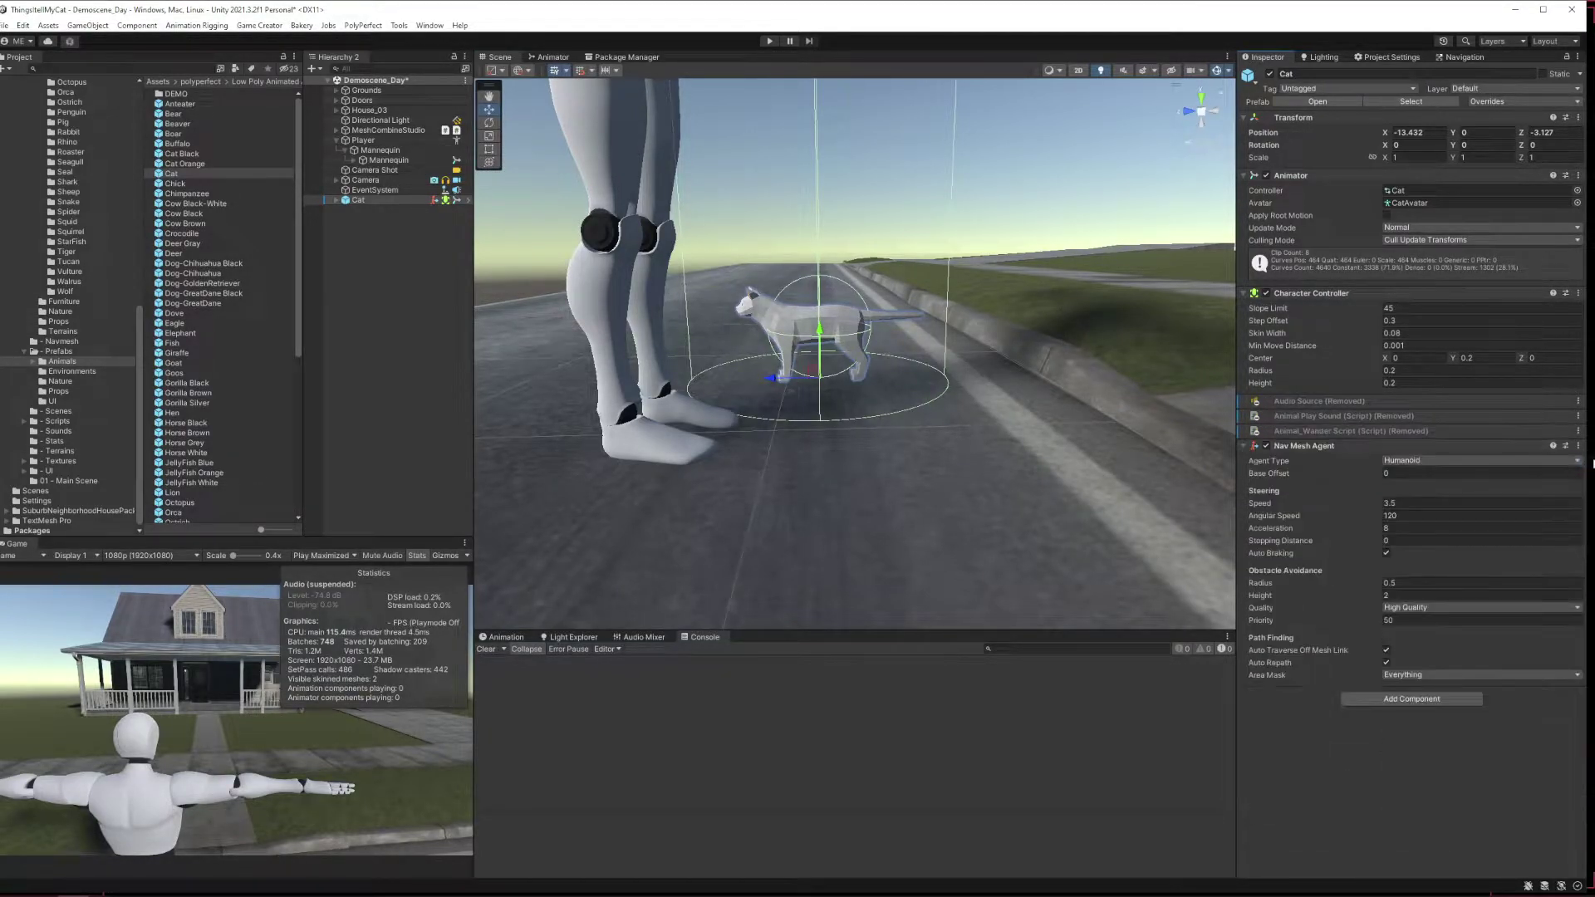
pyautogui.click(1578, 446)
pyautogui.click(1583, 477)
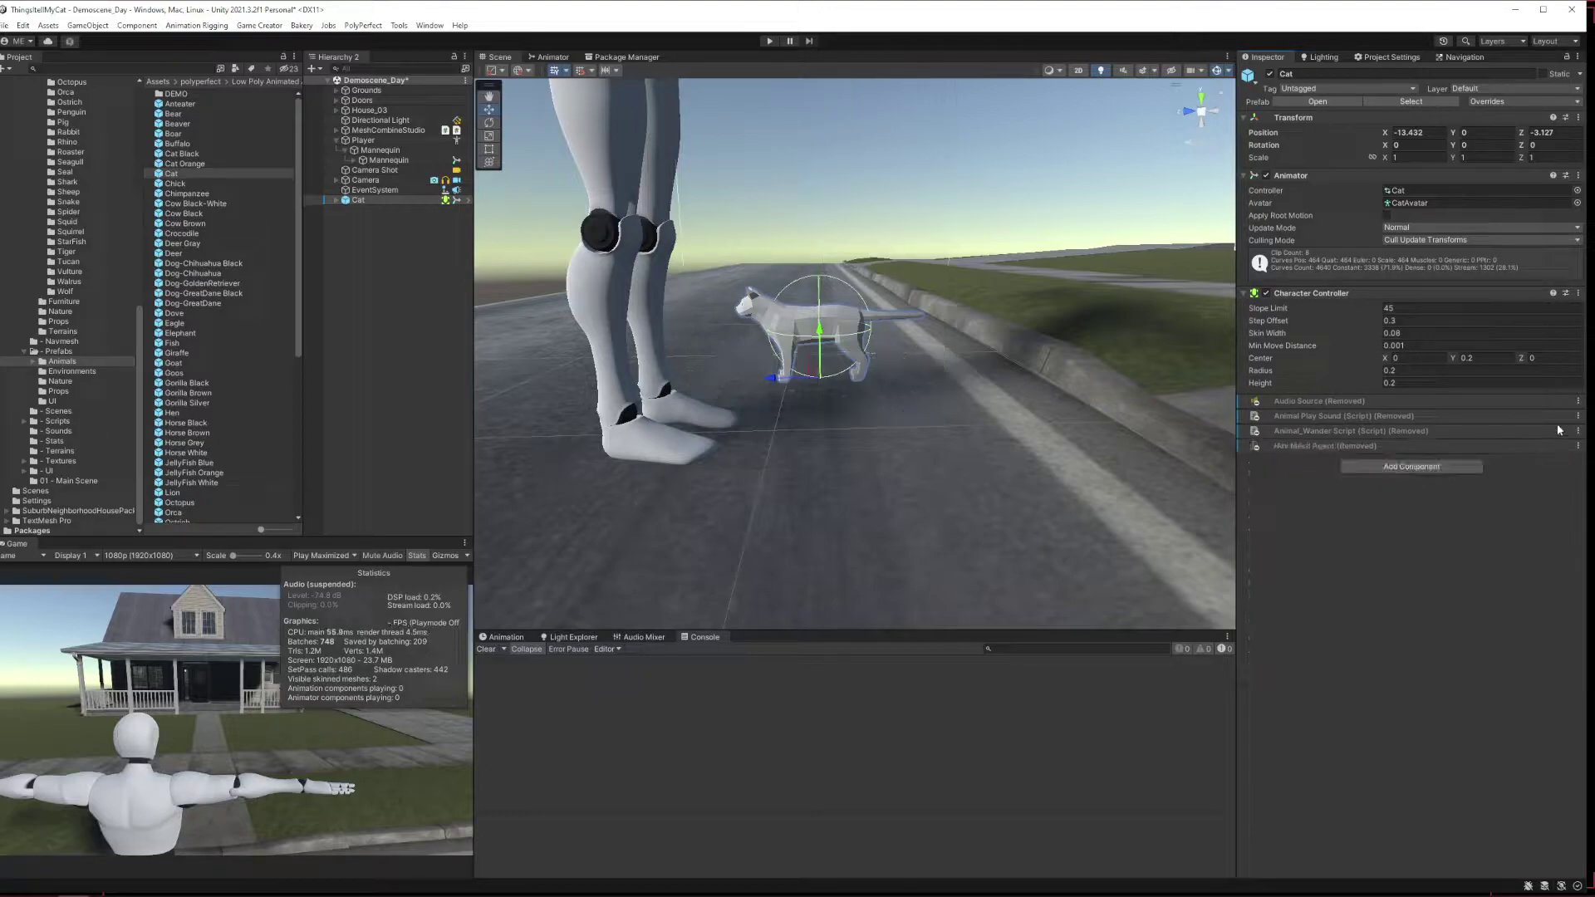
pyautogui.click(1578, 293)
pyautogui.click(1584, 324)
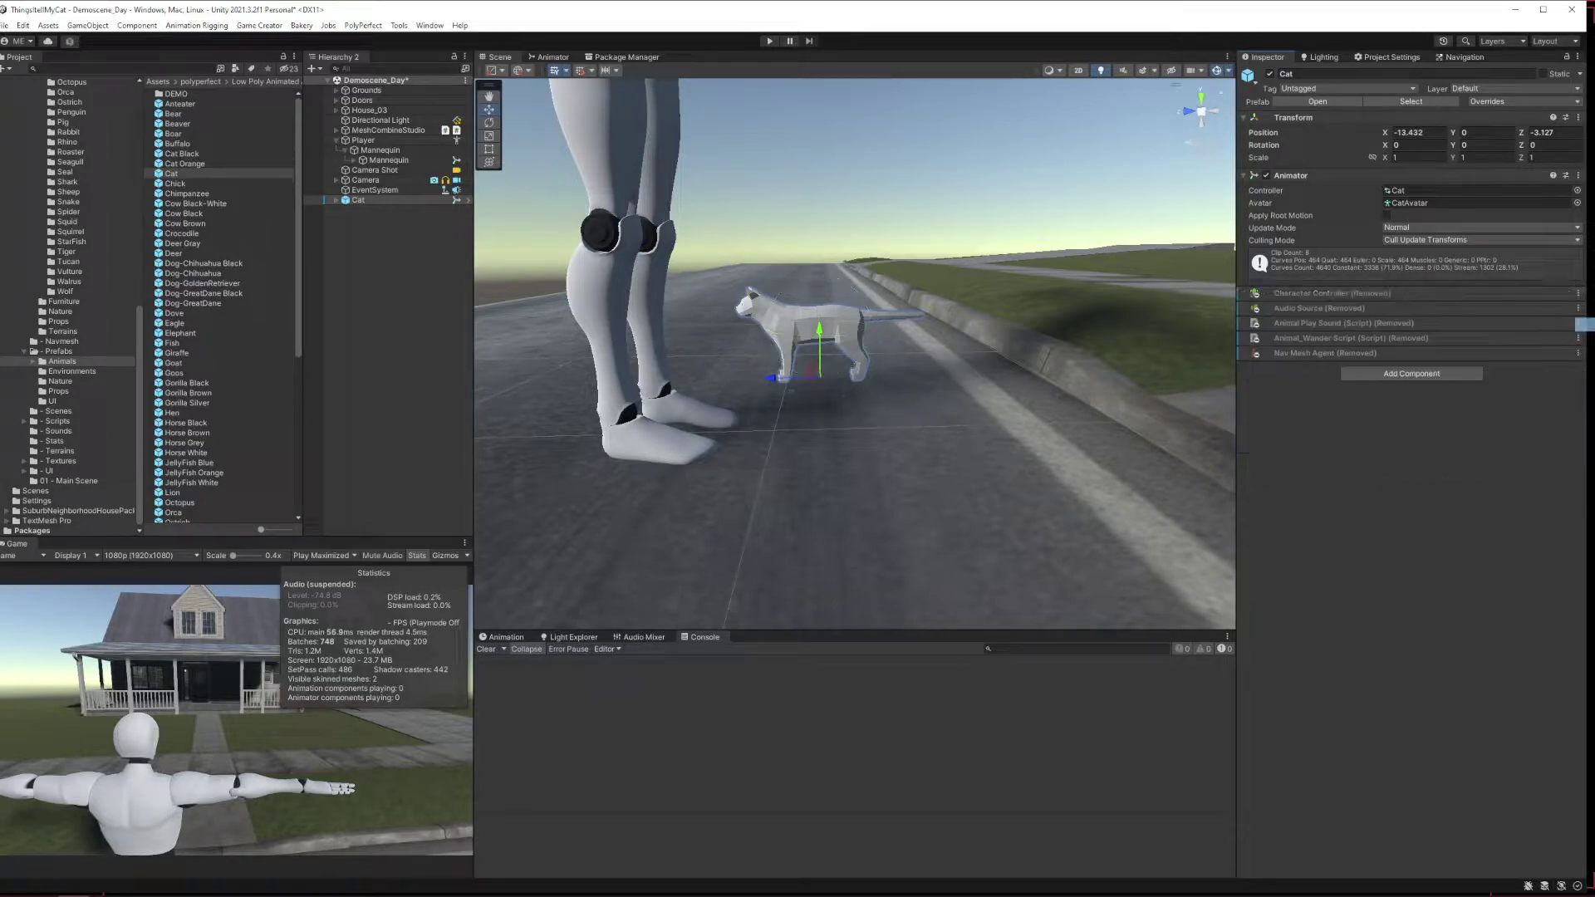
# Apply the Cat prefab overrides to commit the component removals.
pyautogui.click(1499, 102)
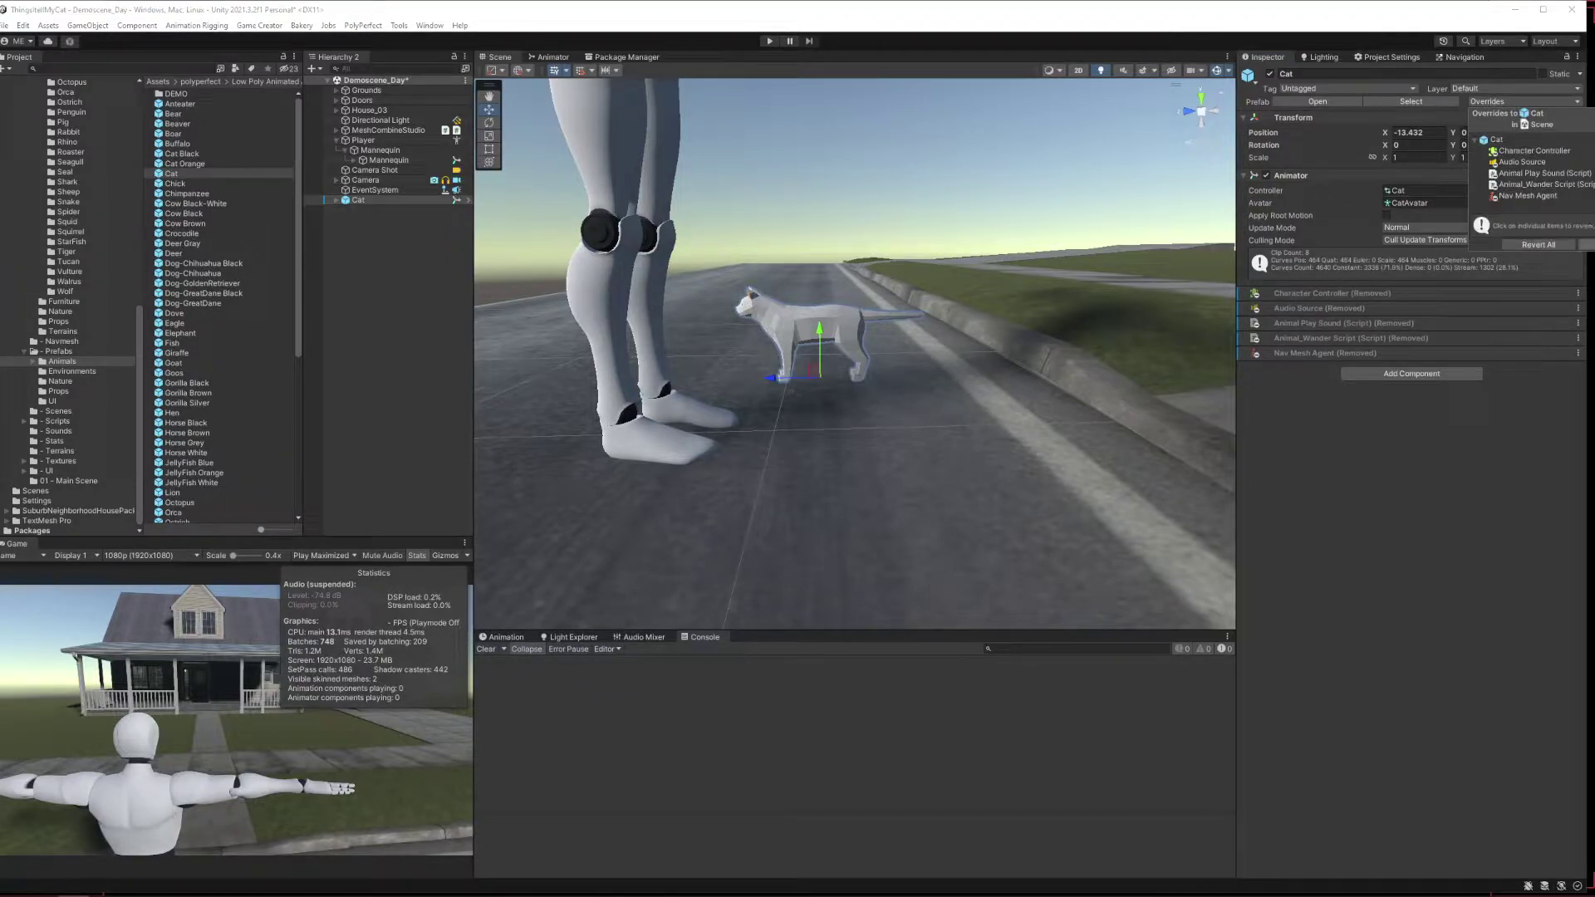
pyautogui.click(1586, 244)
pyautogui.moveTo(860, 387); pyautogui.dragTo(997, 436, button='right')
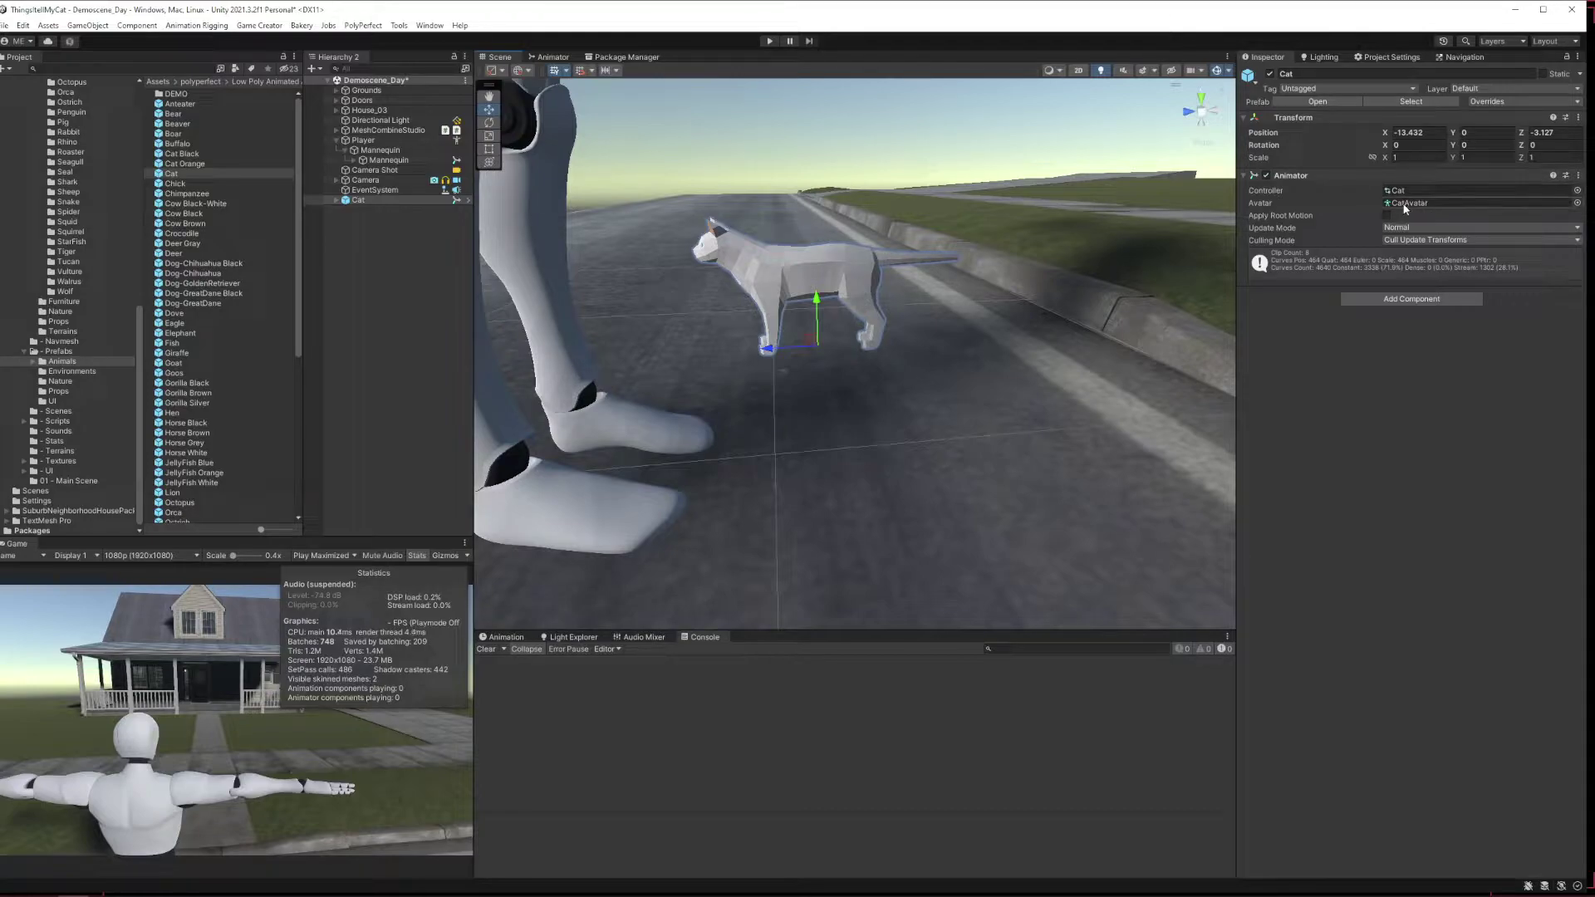
pyautogui.keyDown('alt'); pyautogui.moveTo(731, 335); pyautogui.dragTo(819, 463); pyautogui.keyUp('alt')
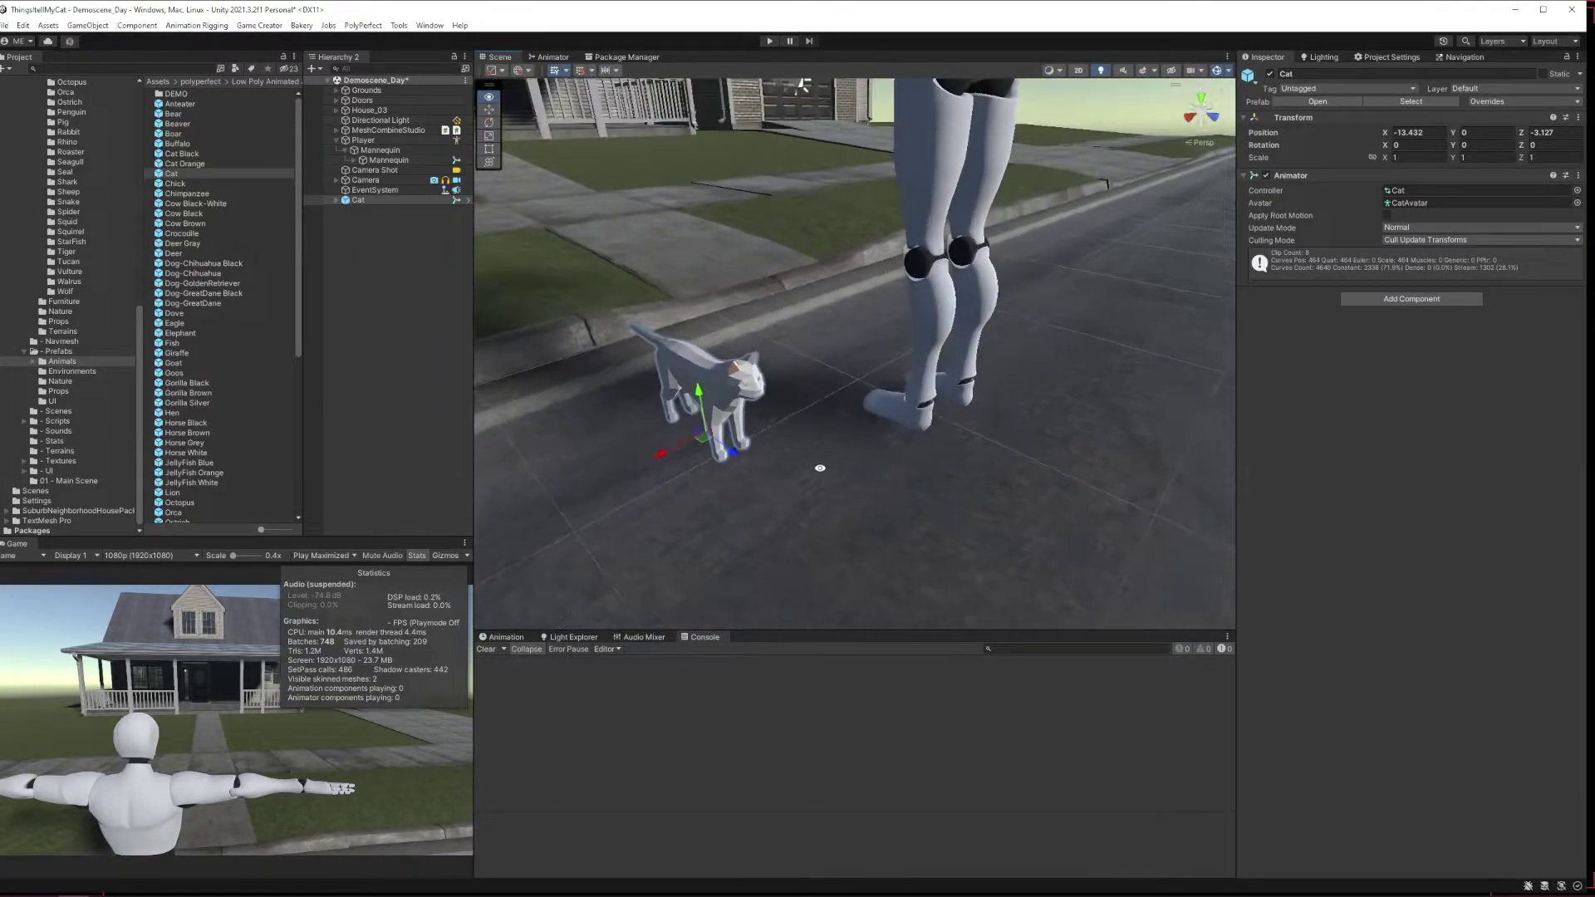
# Drop the Cat prefab onto the Player's 'Drop a 3D model' field, replacing the mannequin.
pyautogui.doubleClick(358, 200)
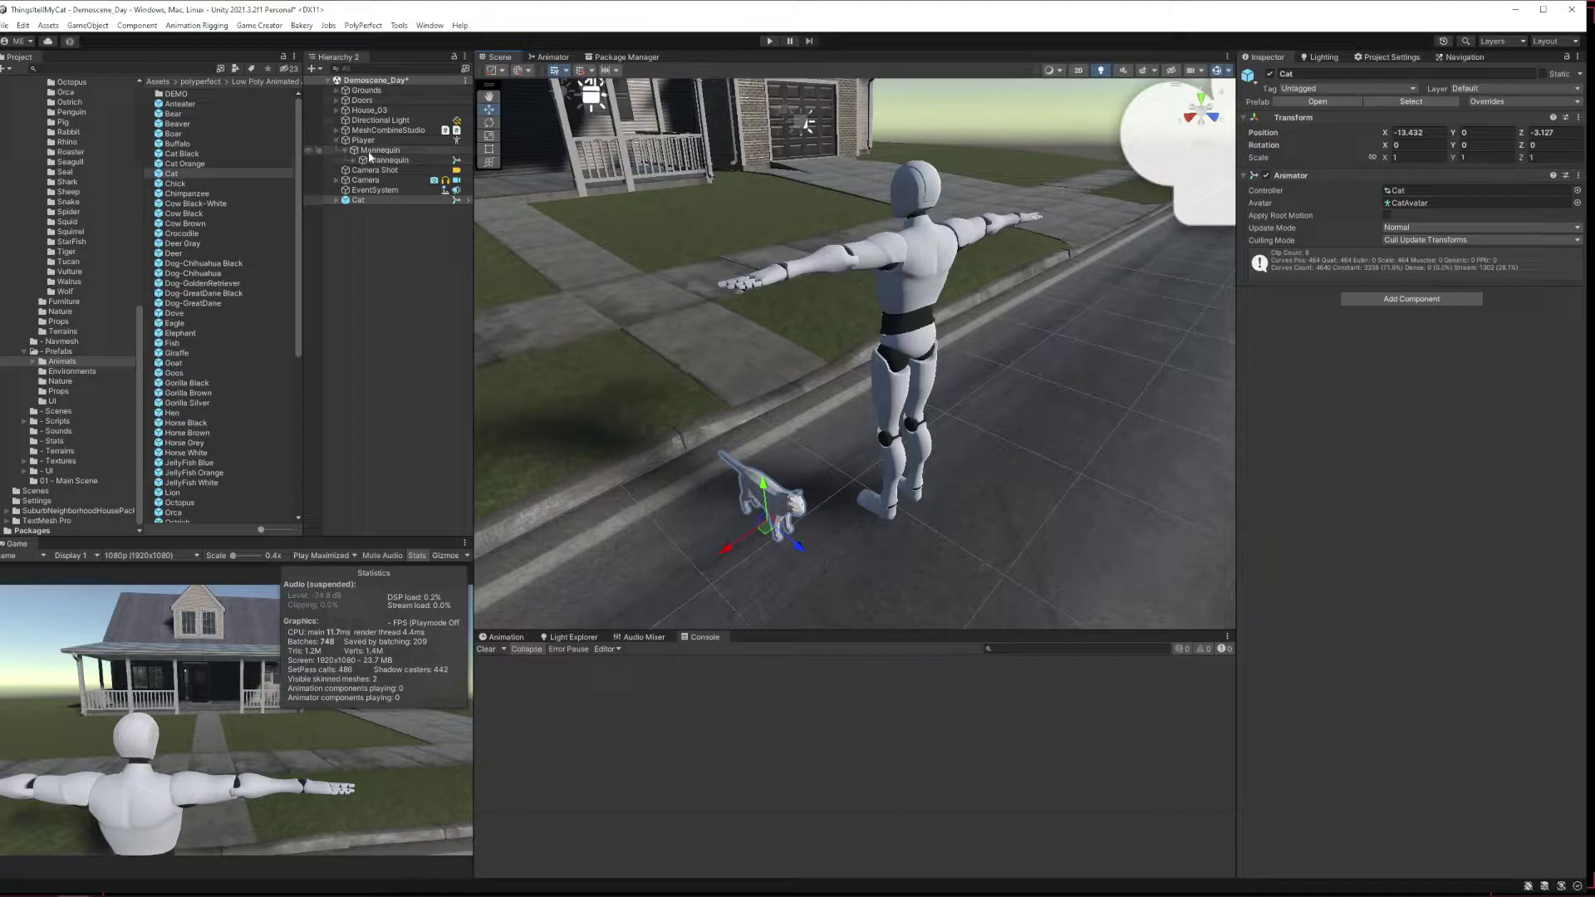
pyautogui.click(391, 141)
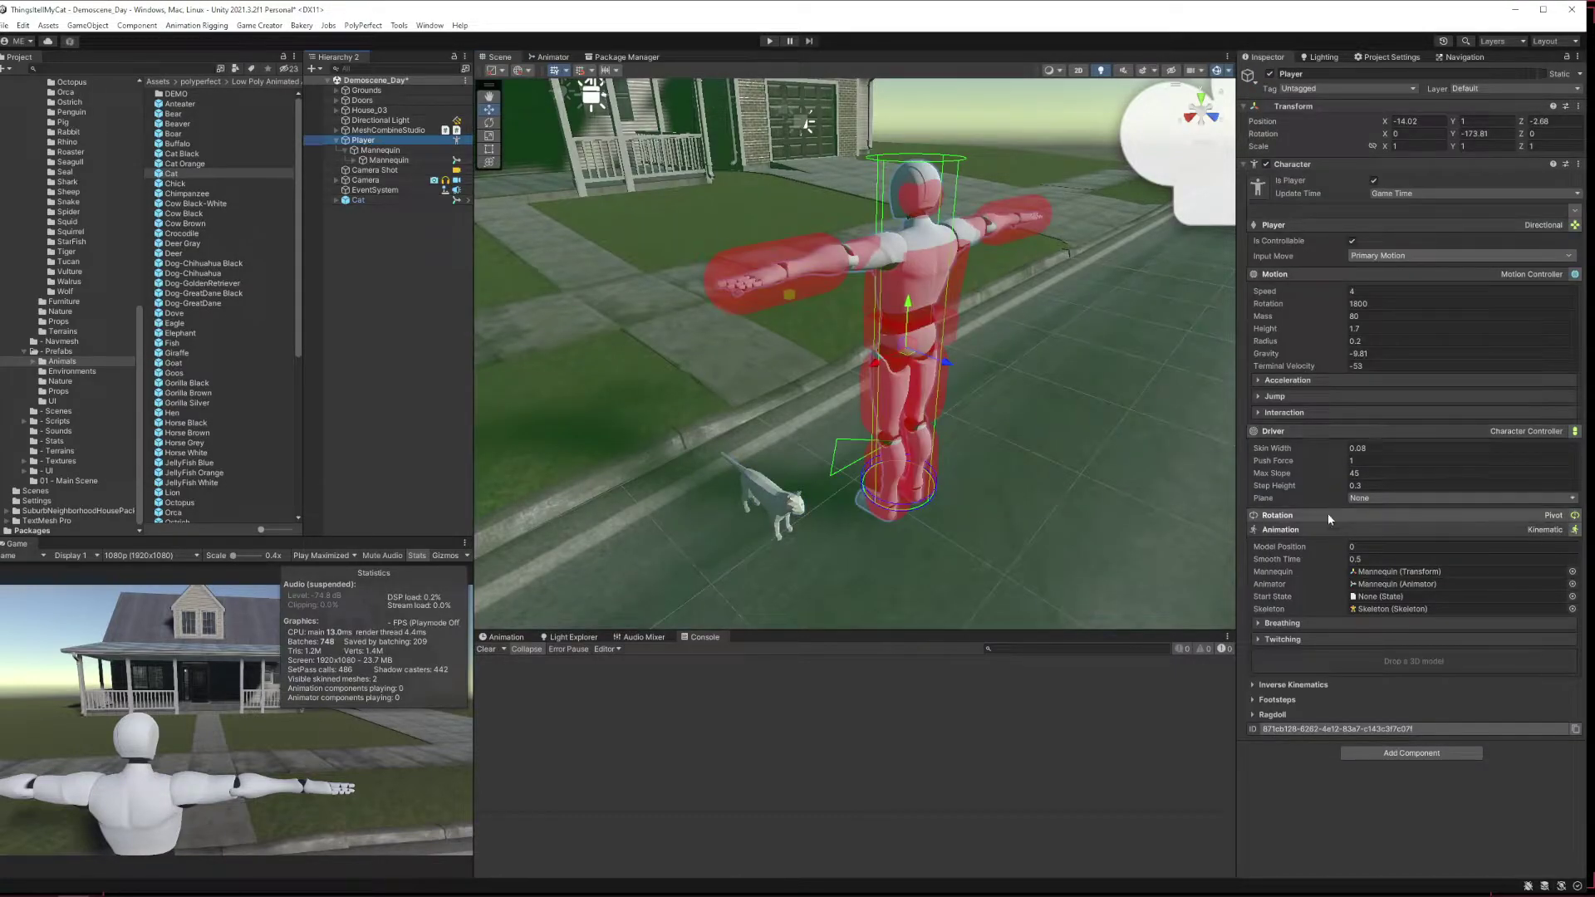
pyautogui.click(1296, 531)
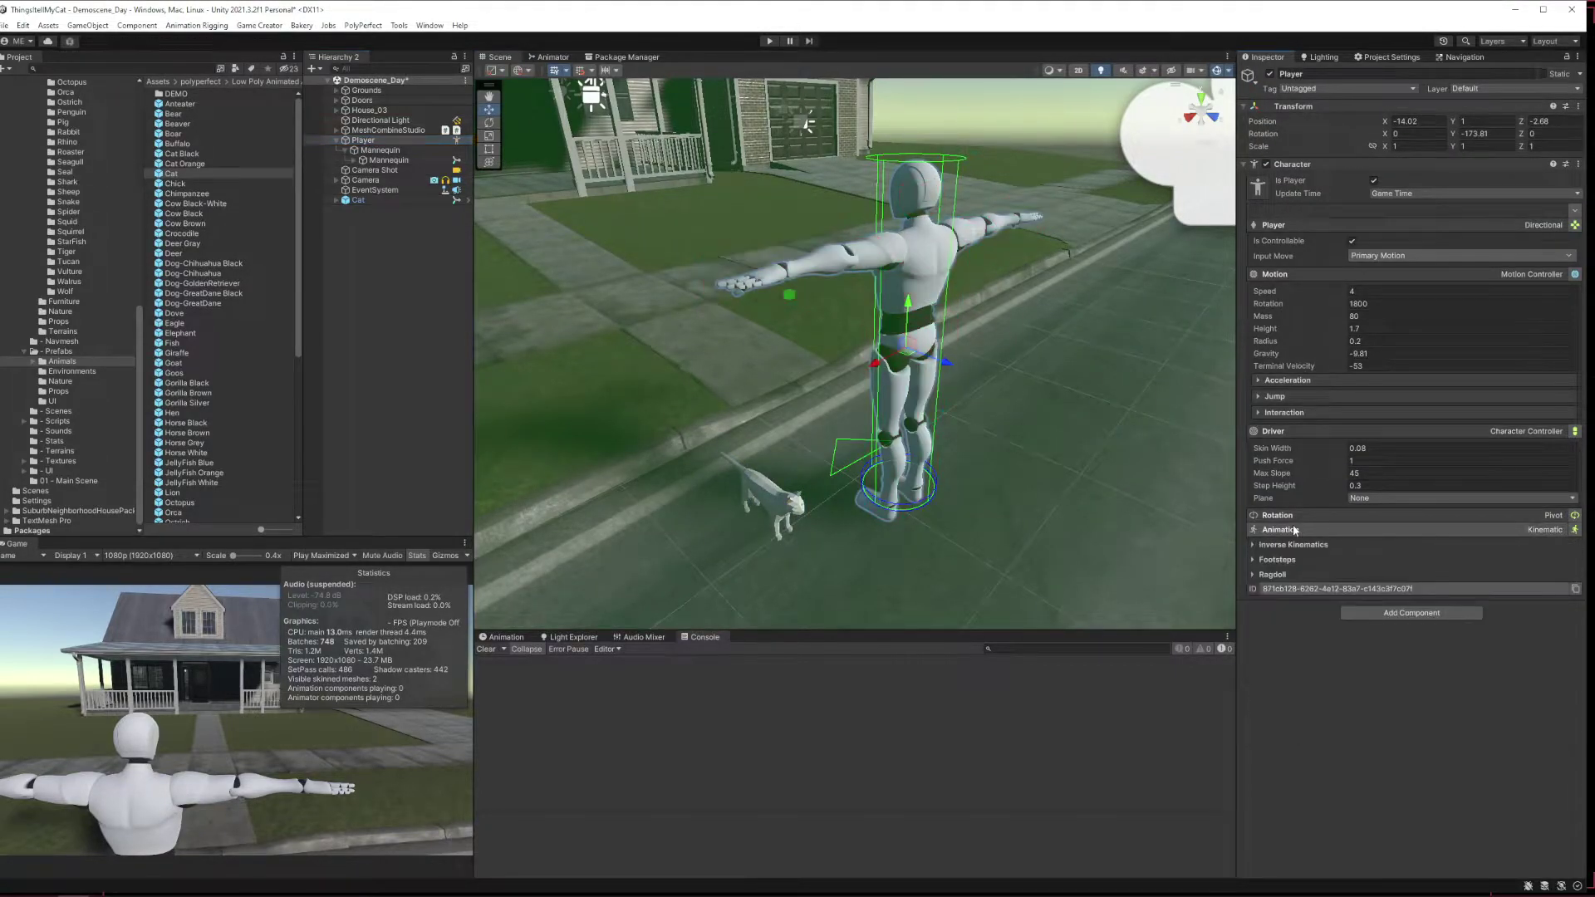
pyautogui.click(1296, 531)
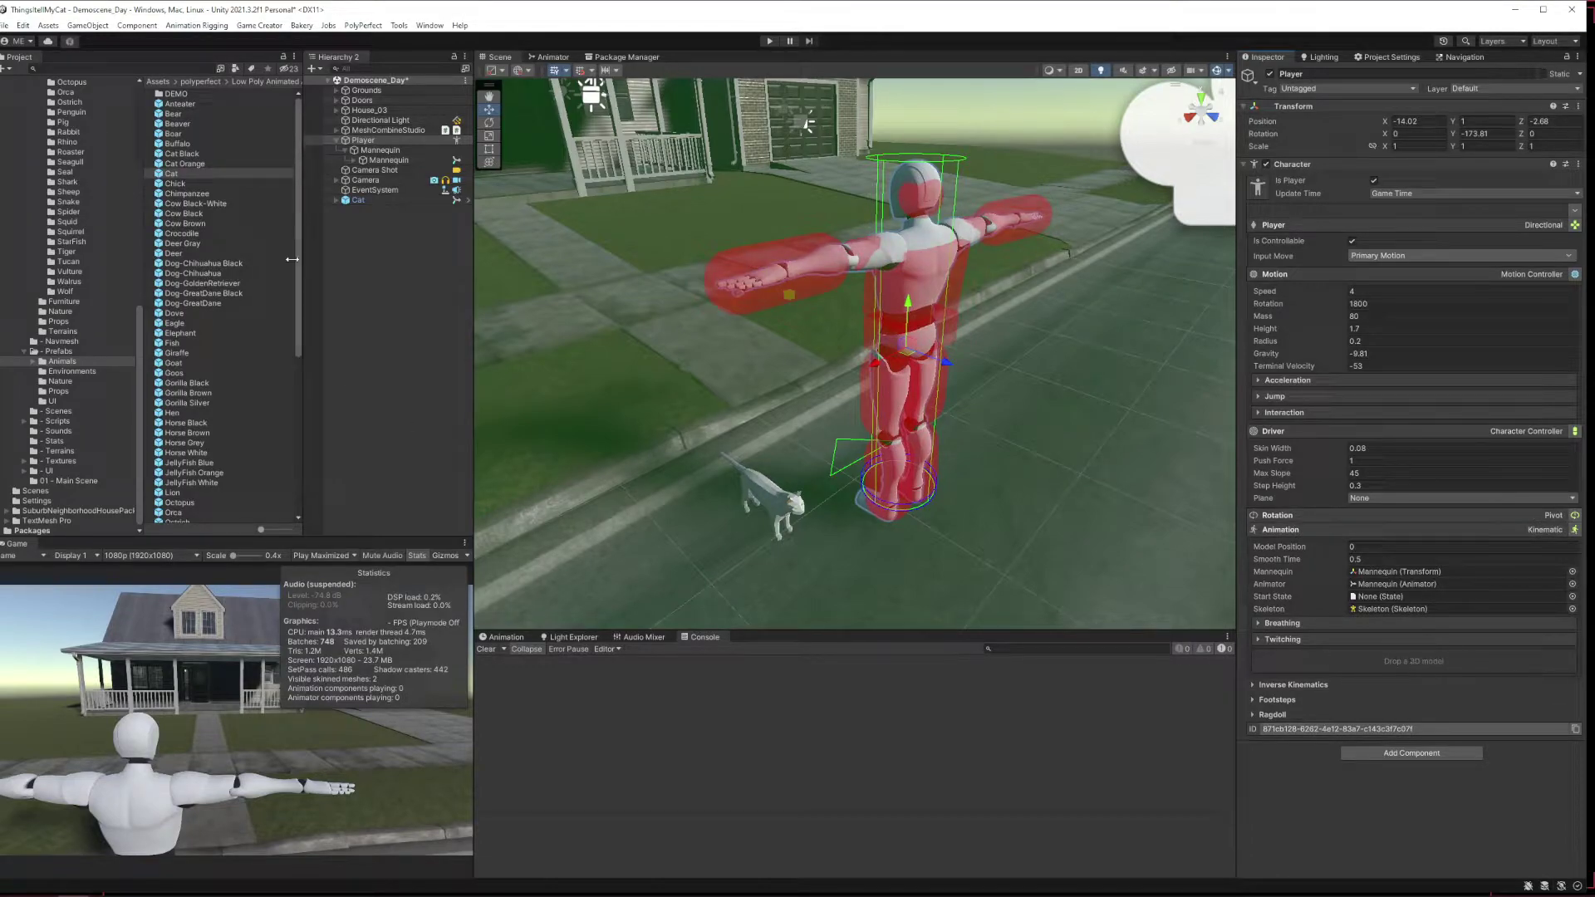
pyautogui.moveTo(171, 173); pyautogui.dragTo(1390, 658)
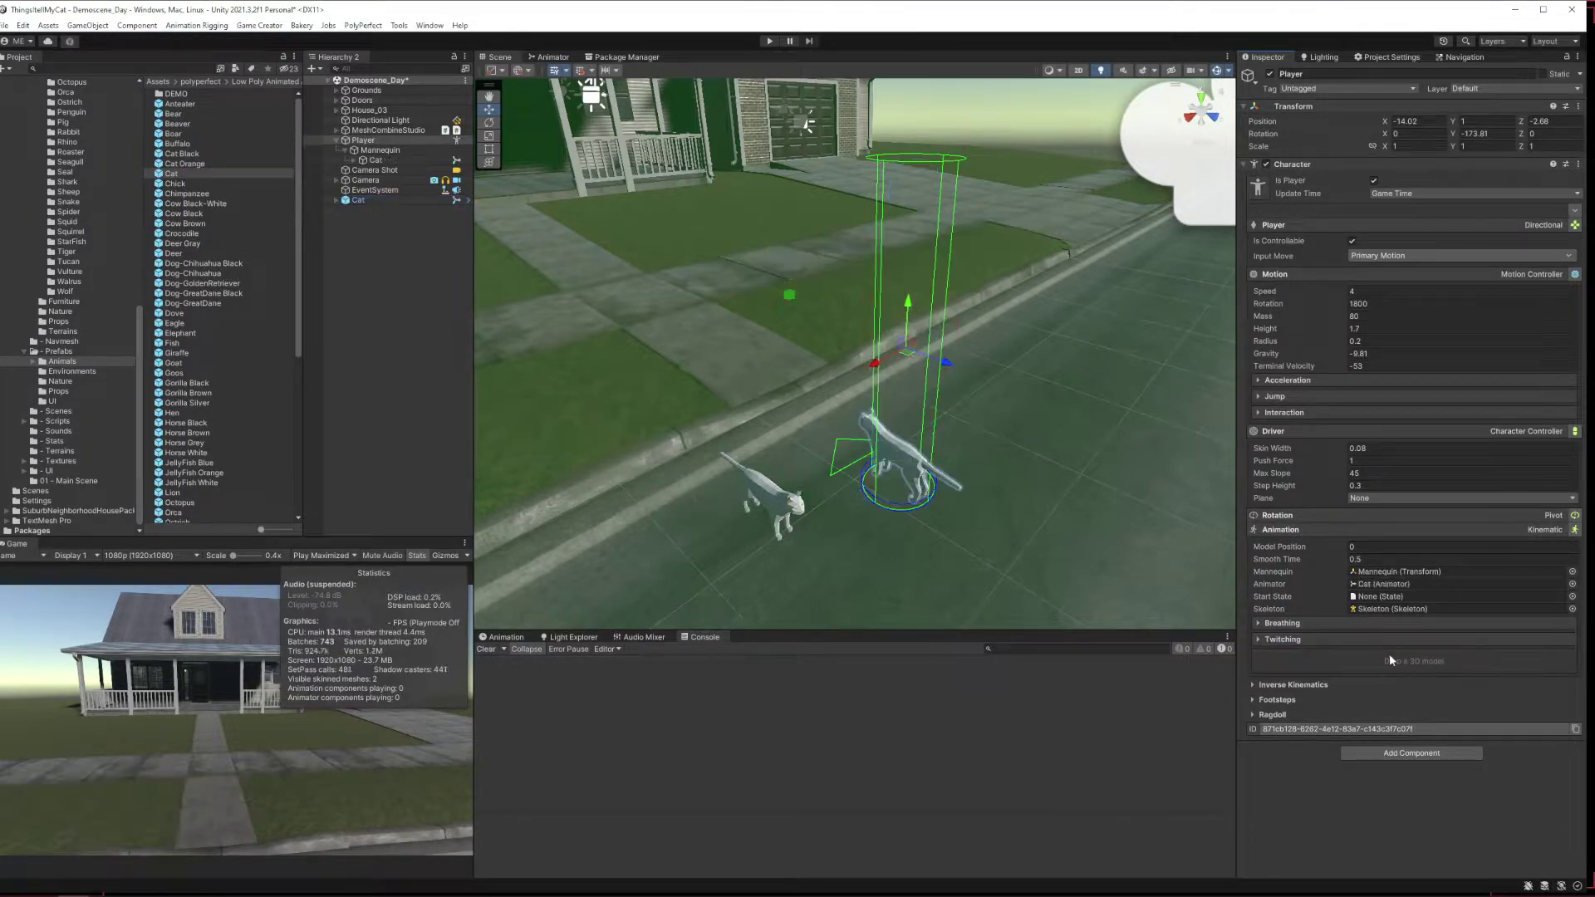
pyautogui.keyDown('alt'); pyautogui.moveTo(1087, 510); pyautogui.dragTo(855, 396); pyautogui.keyUp('alt')
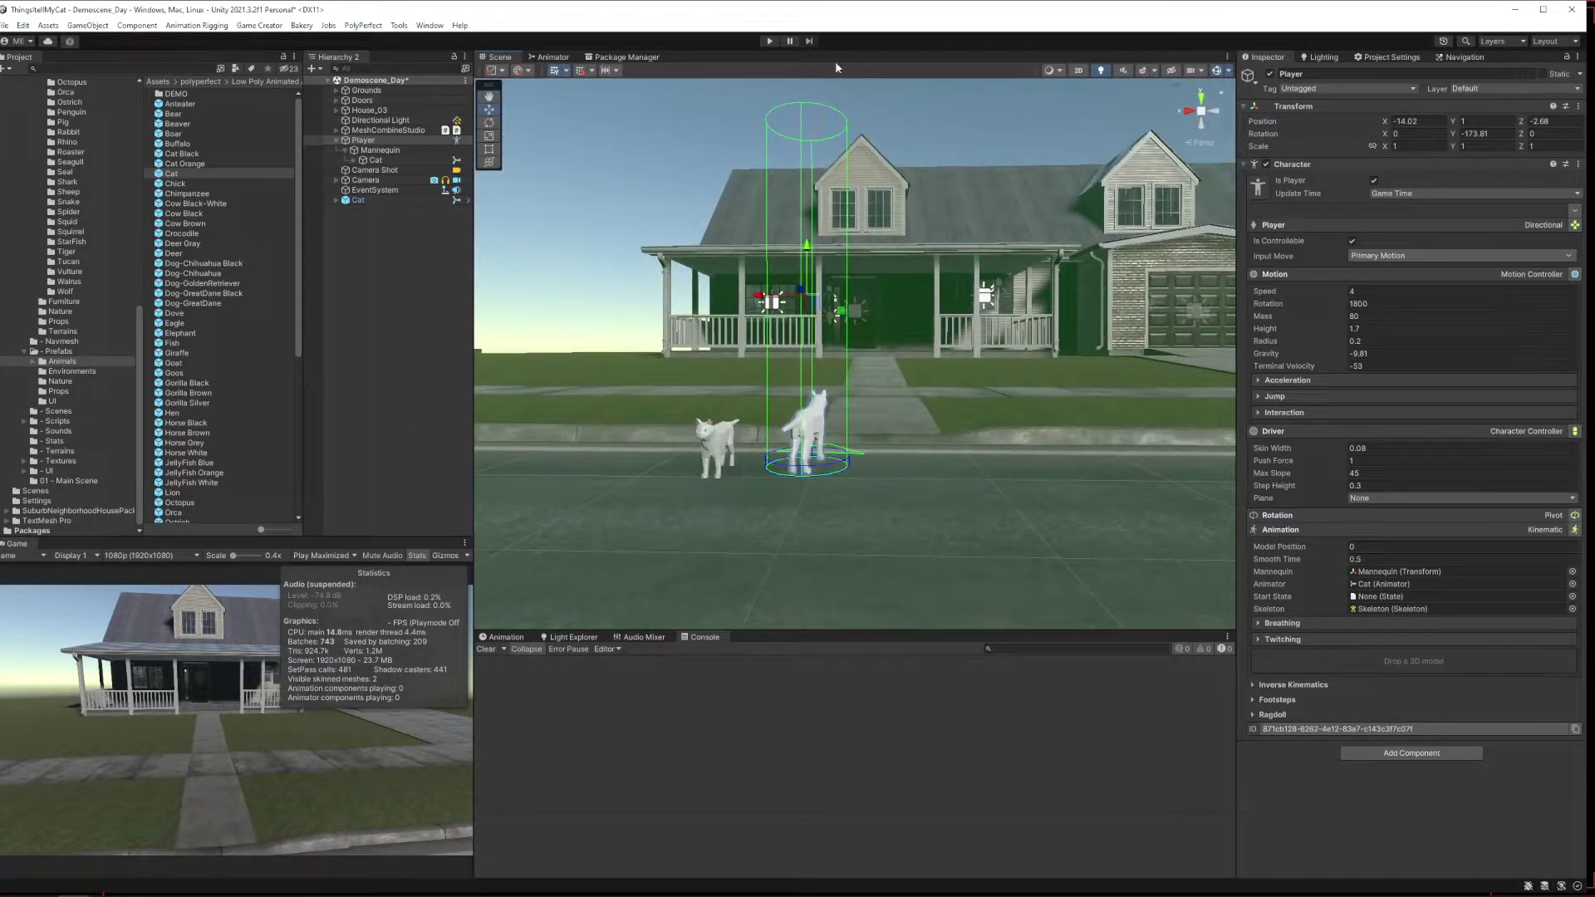
# Play-test the cat, steering it with W and A toward the road, then stop.
pyautogui.click(769, 42)
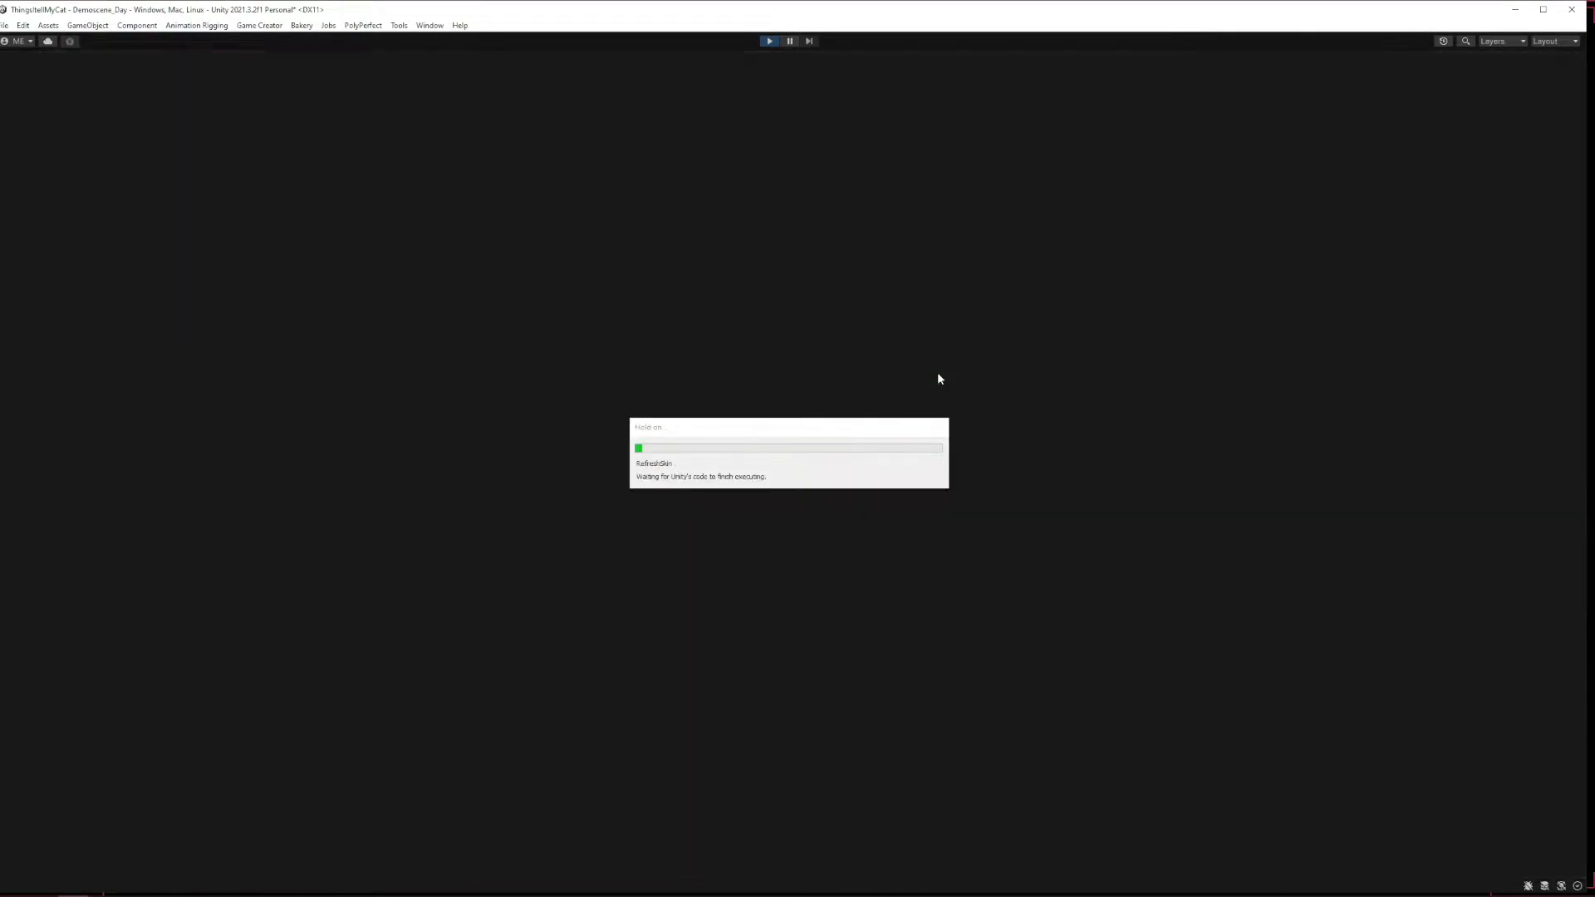
pyautogui.press('w')
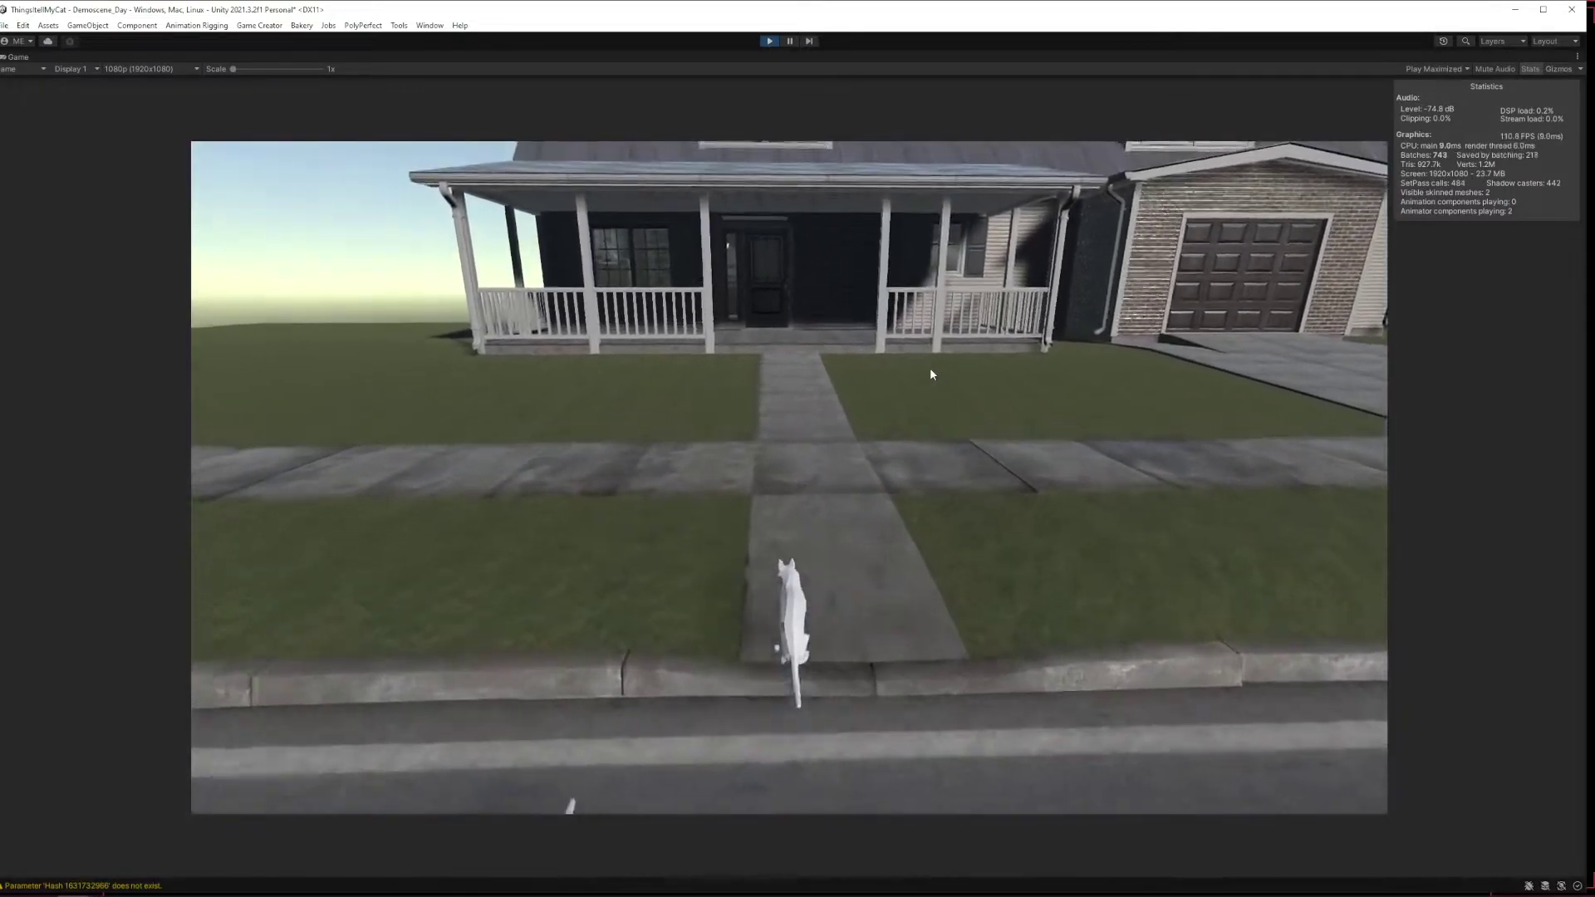
pyautogui.press('a')
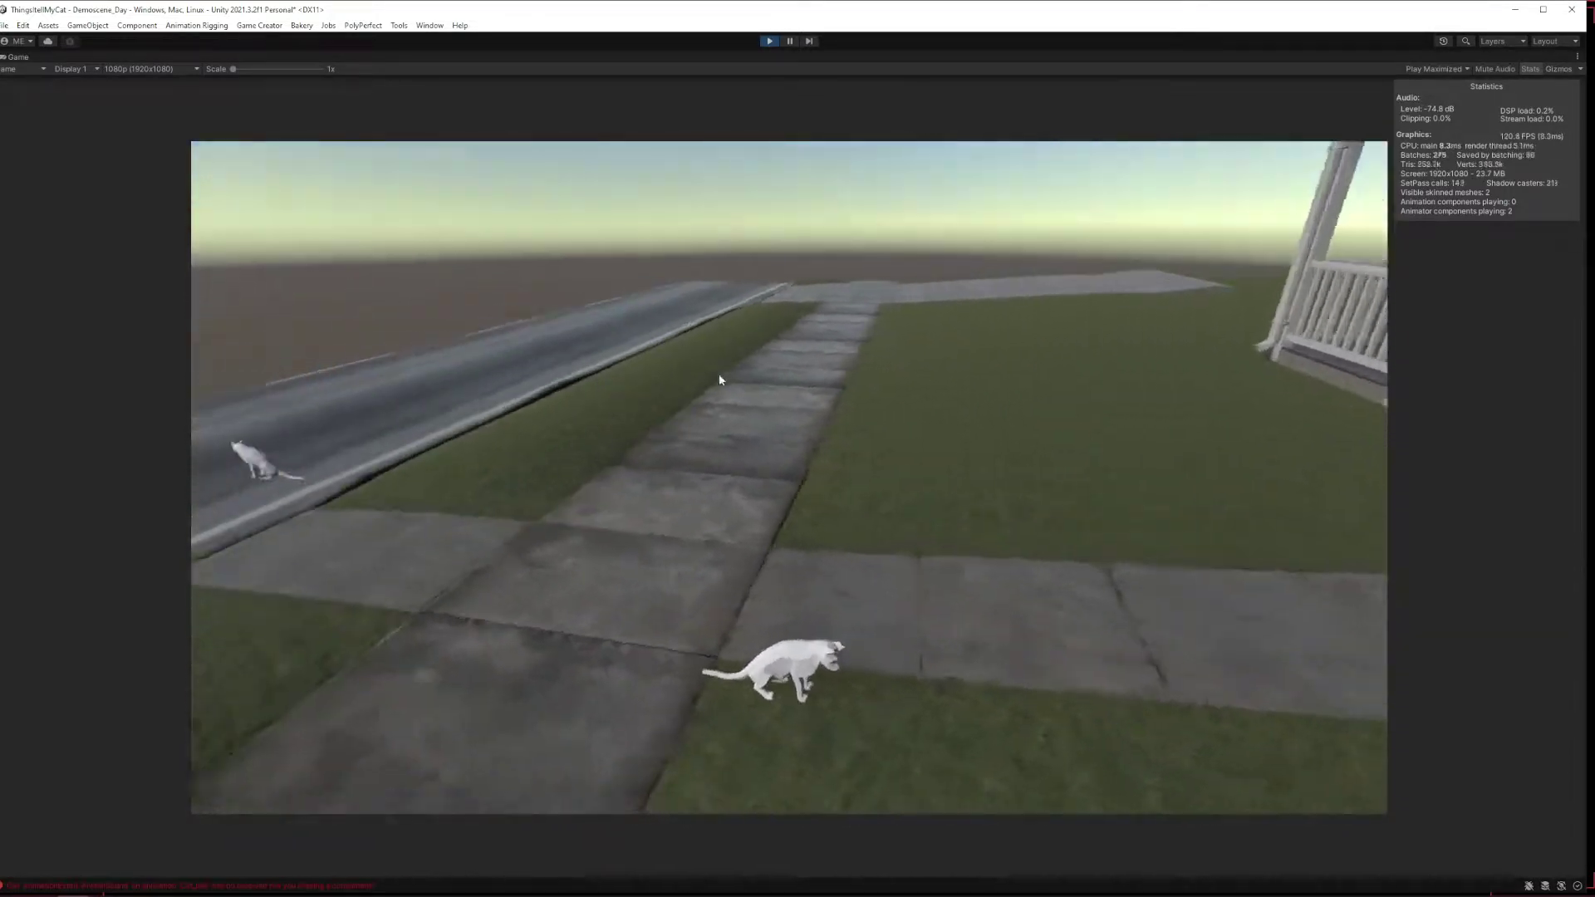
pyautogui.press('w')
pyautogui.press('w')
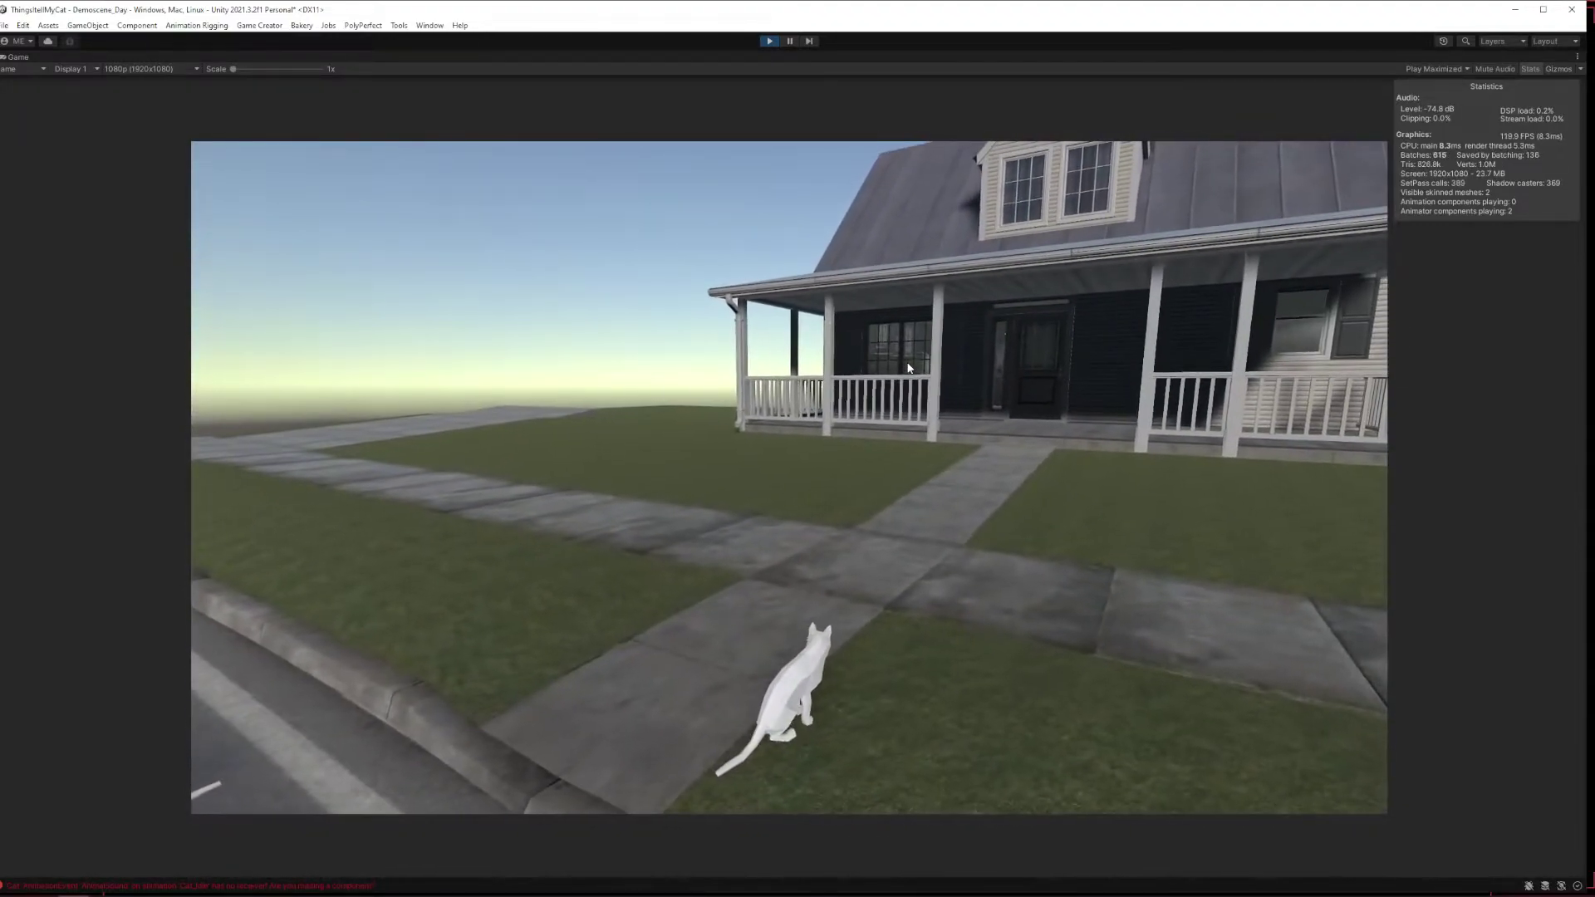
pyautogui.press('a')
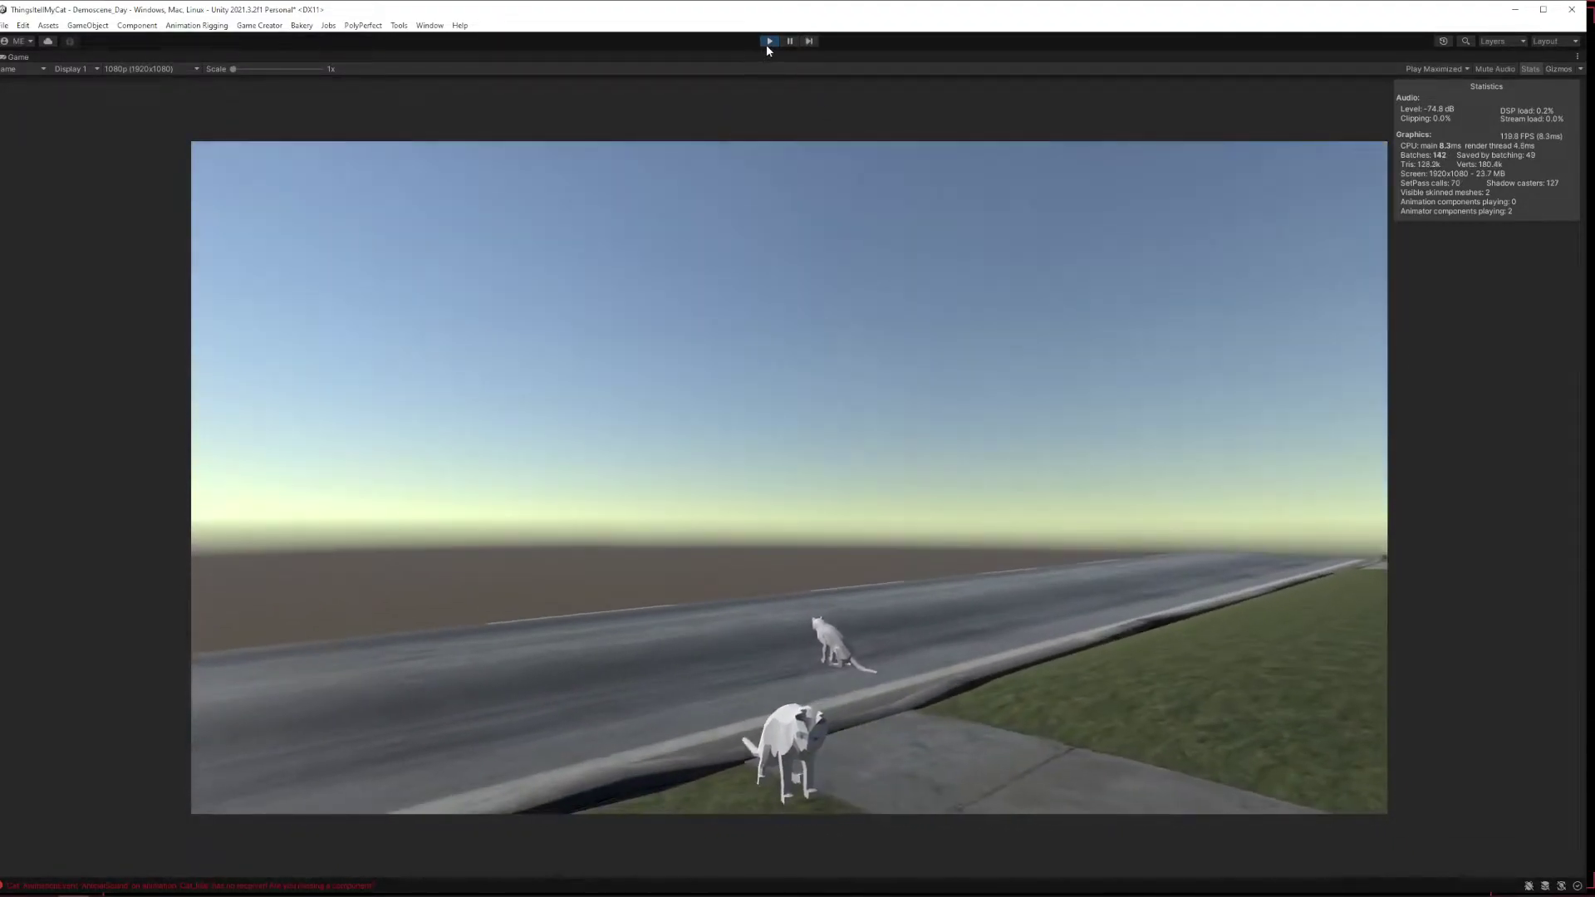
pyautogui.click(769, 41)
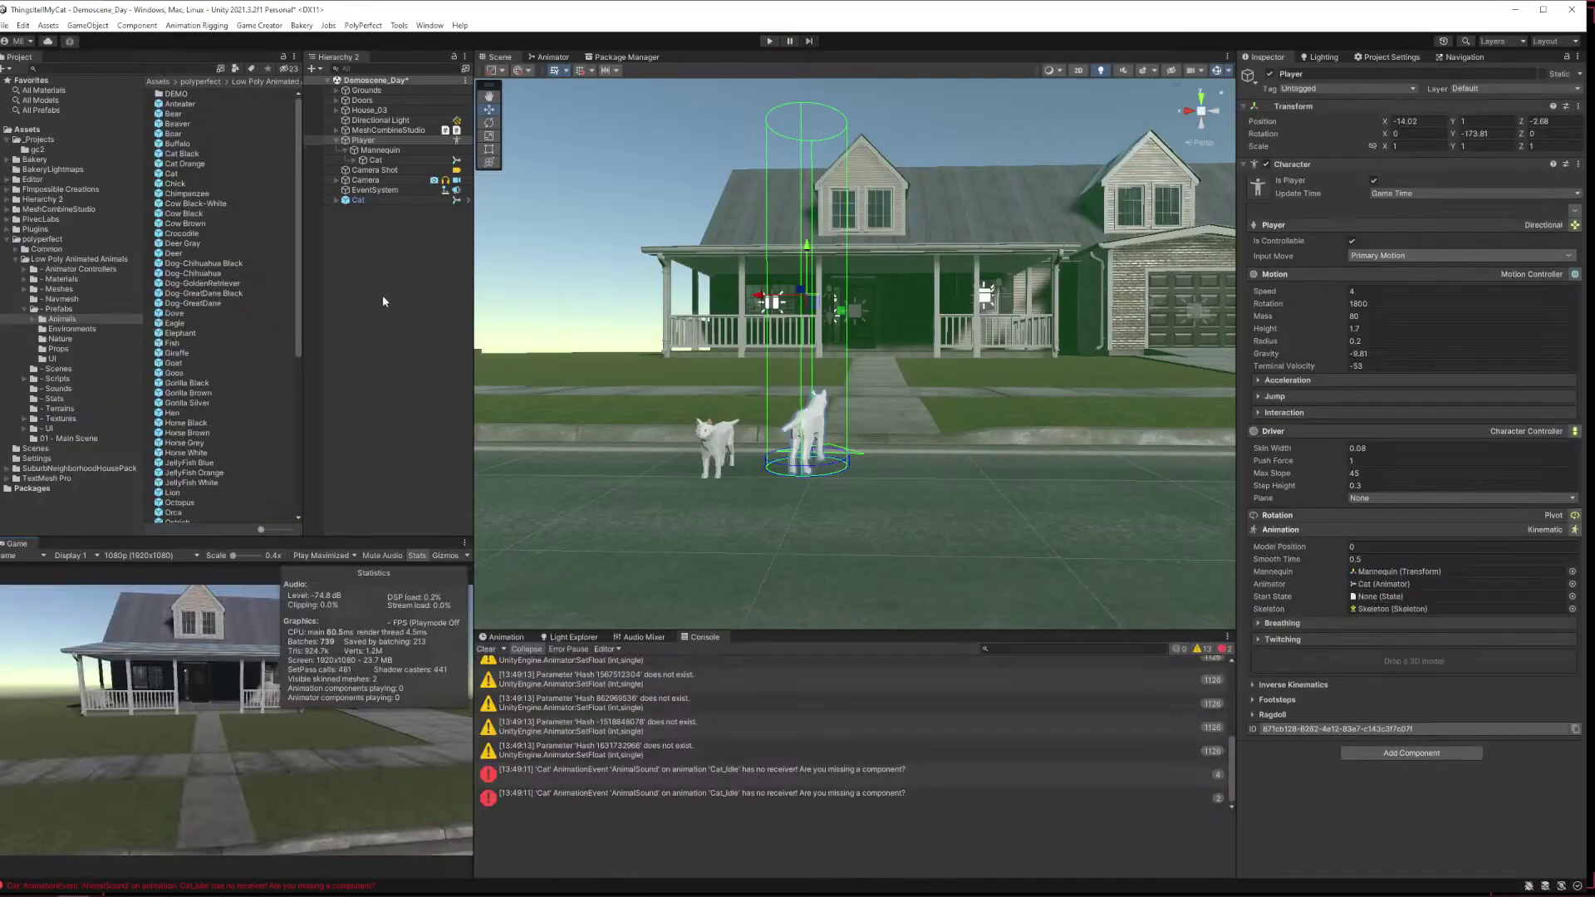
# Delete the extra standalone Cat object from the scene.
pyautogui.click(372, 200)
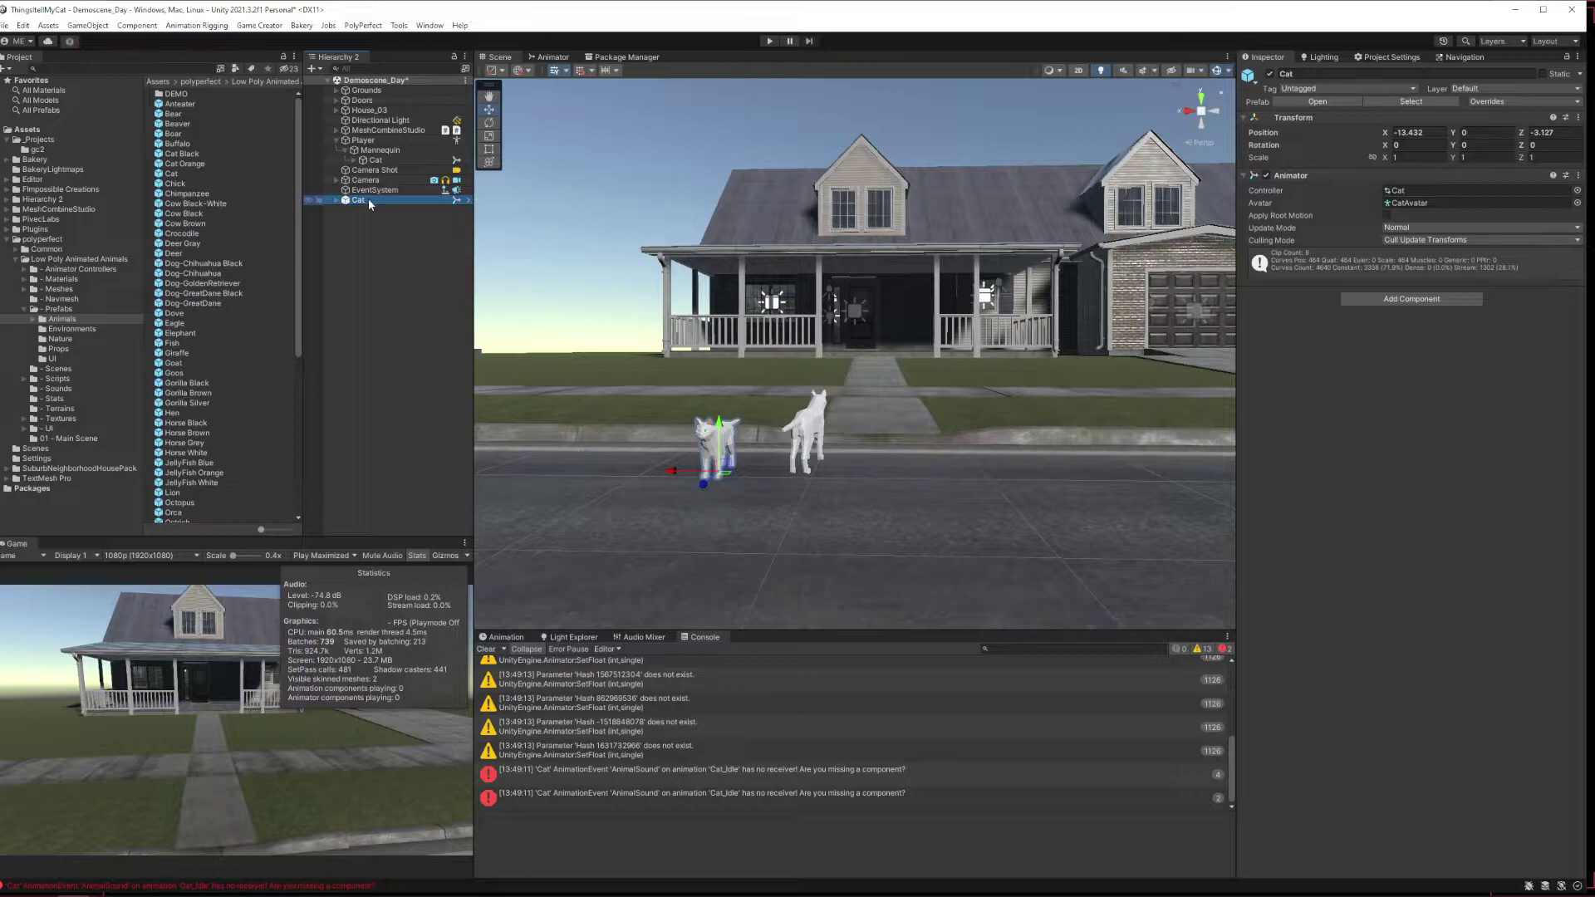
pyautogui.press('Delete')
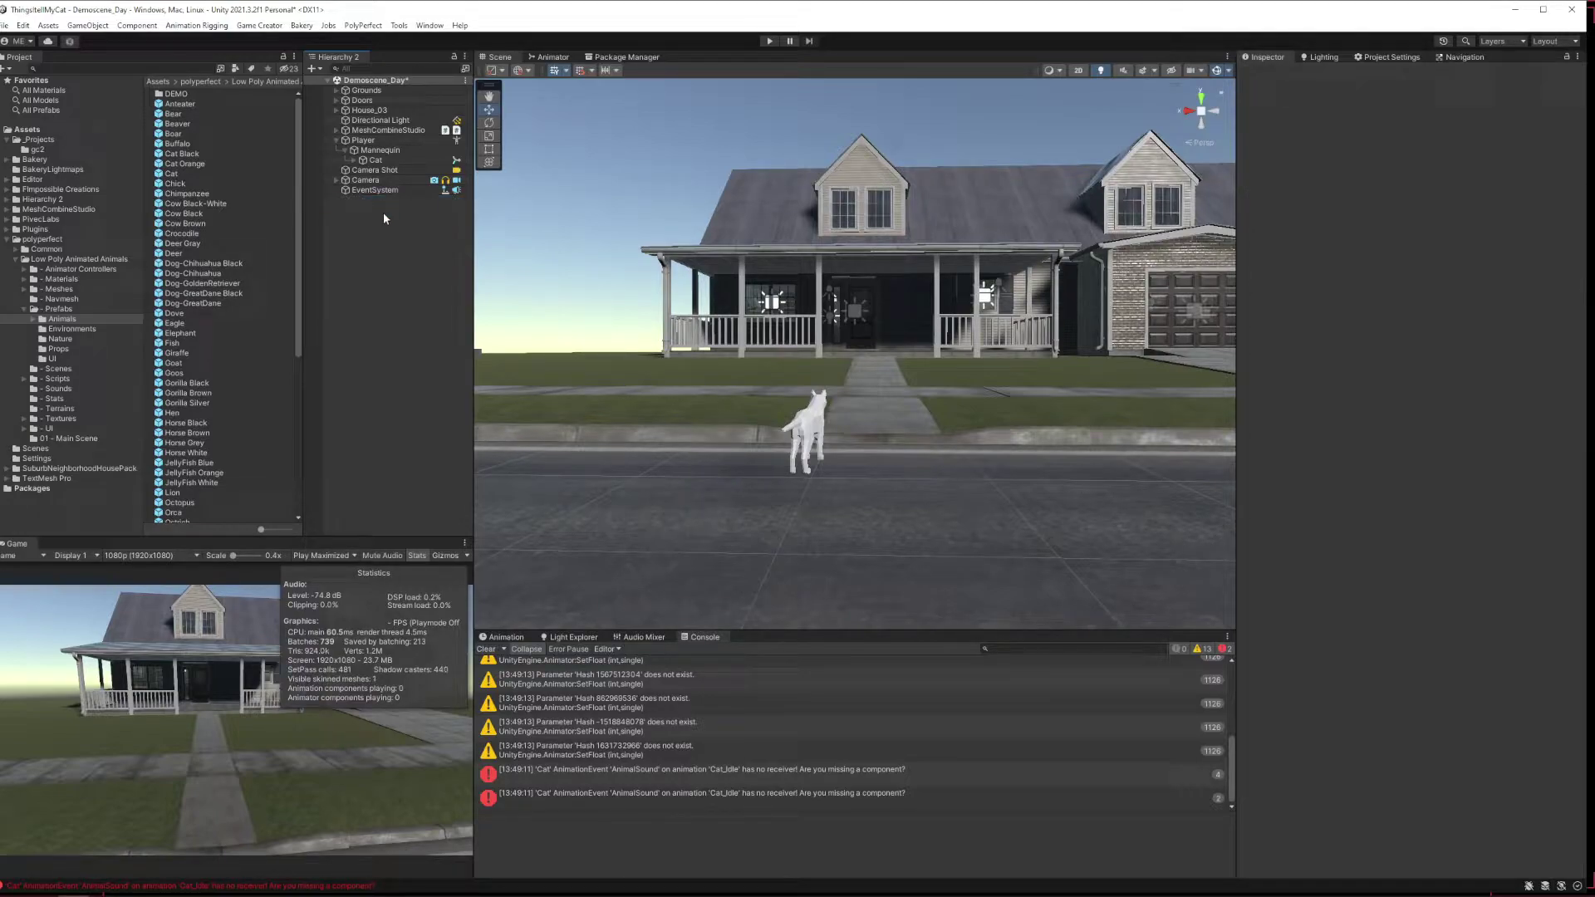
pyautogui.click(375, 160)
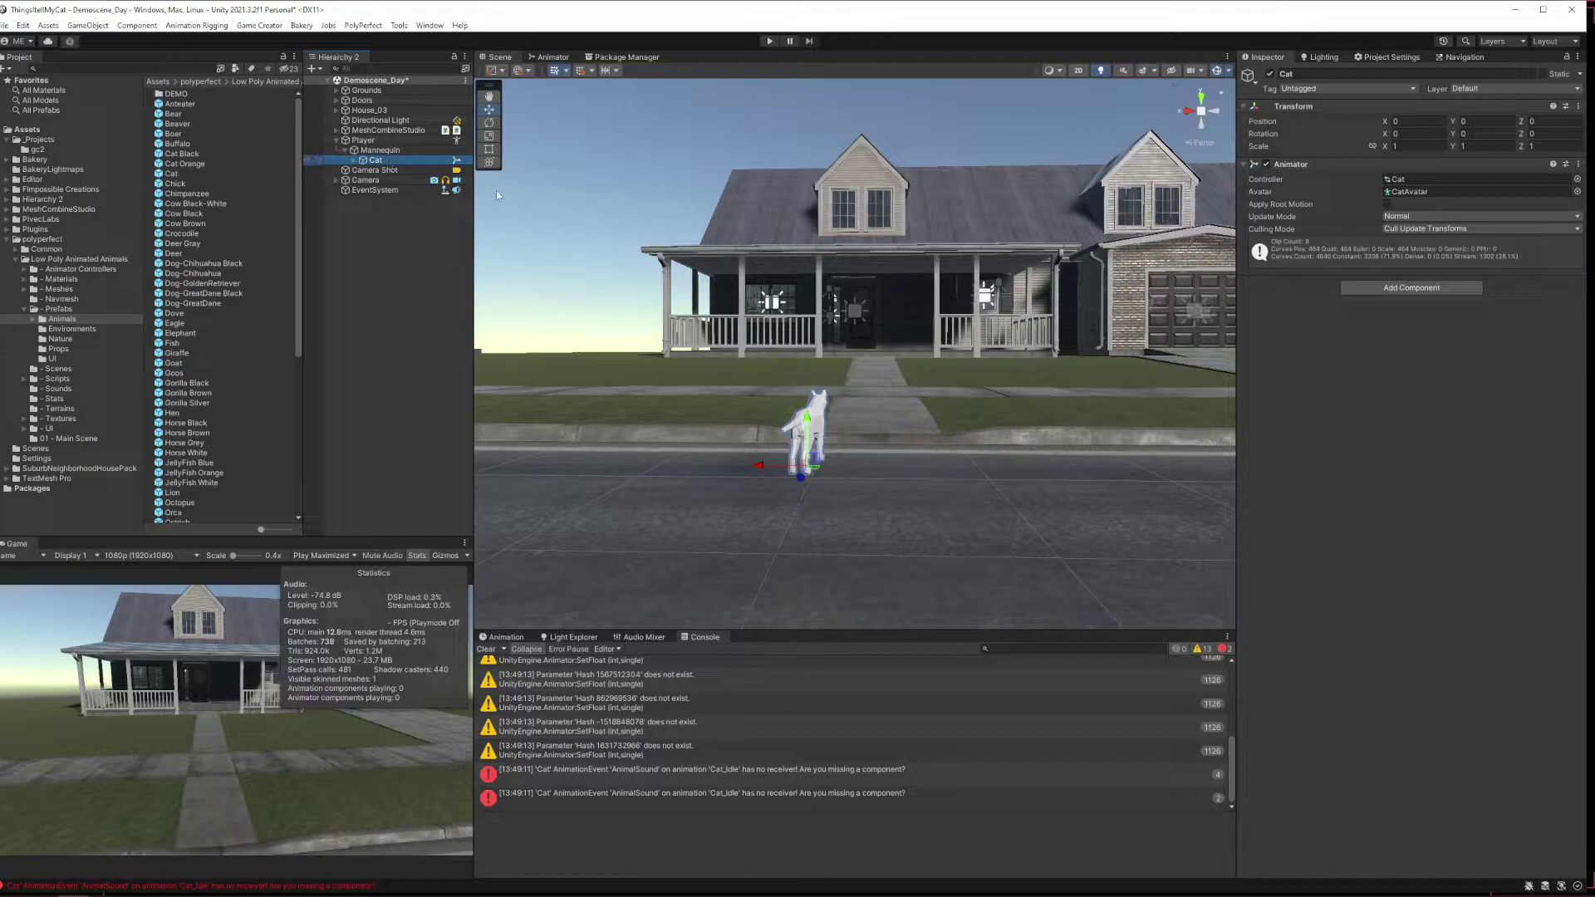
# Set the Player's cat model Animator Controller to CompleteLocomotion.
pyautogui.click(355, 141)
pyautogui.click(373, 160)
pyautogui.click(1576, 179)
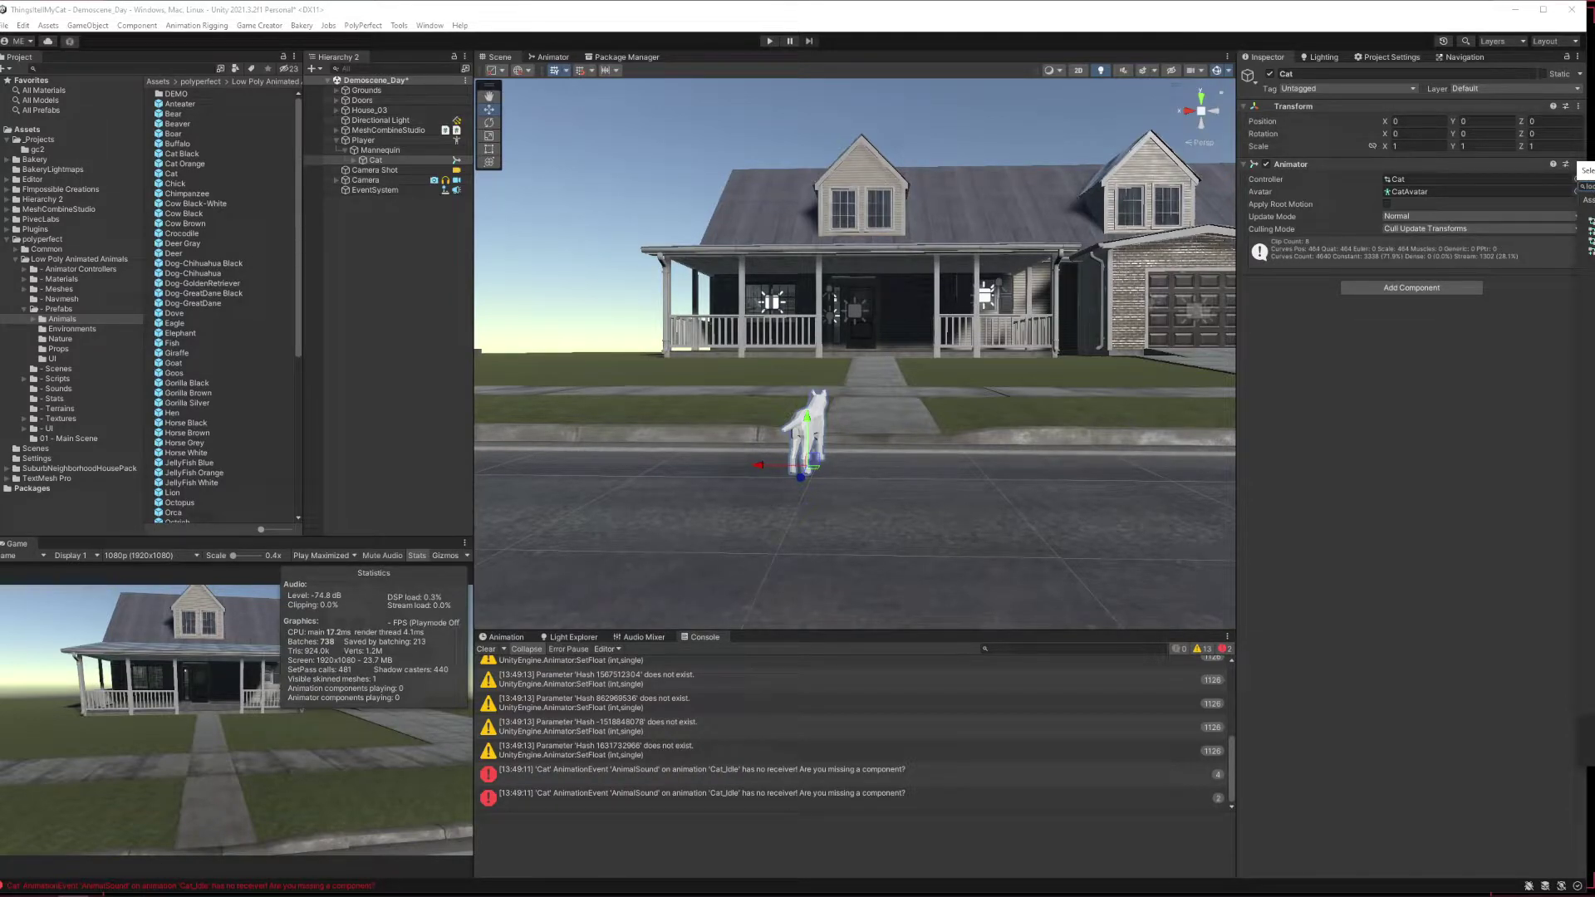
pyautogui.click(1591, 241)
pyautogui.press('Return')
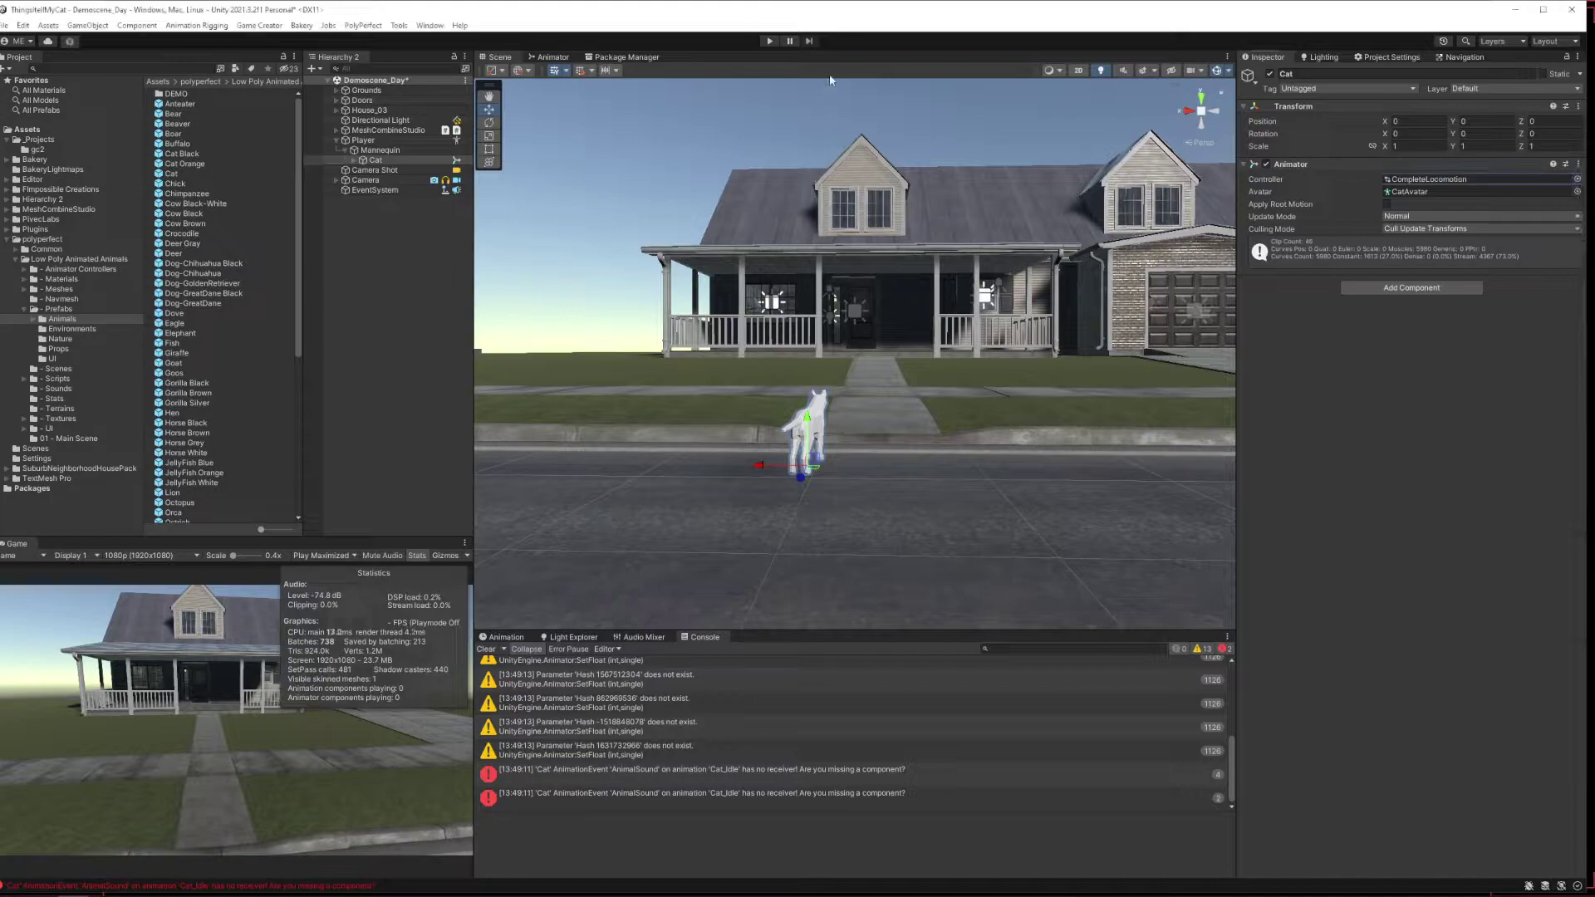
# Drive the cat around the lawn and street with WASD in Play mode, then ping CompleteLocomotion.
pyautogui.click(770, 41)
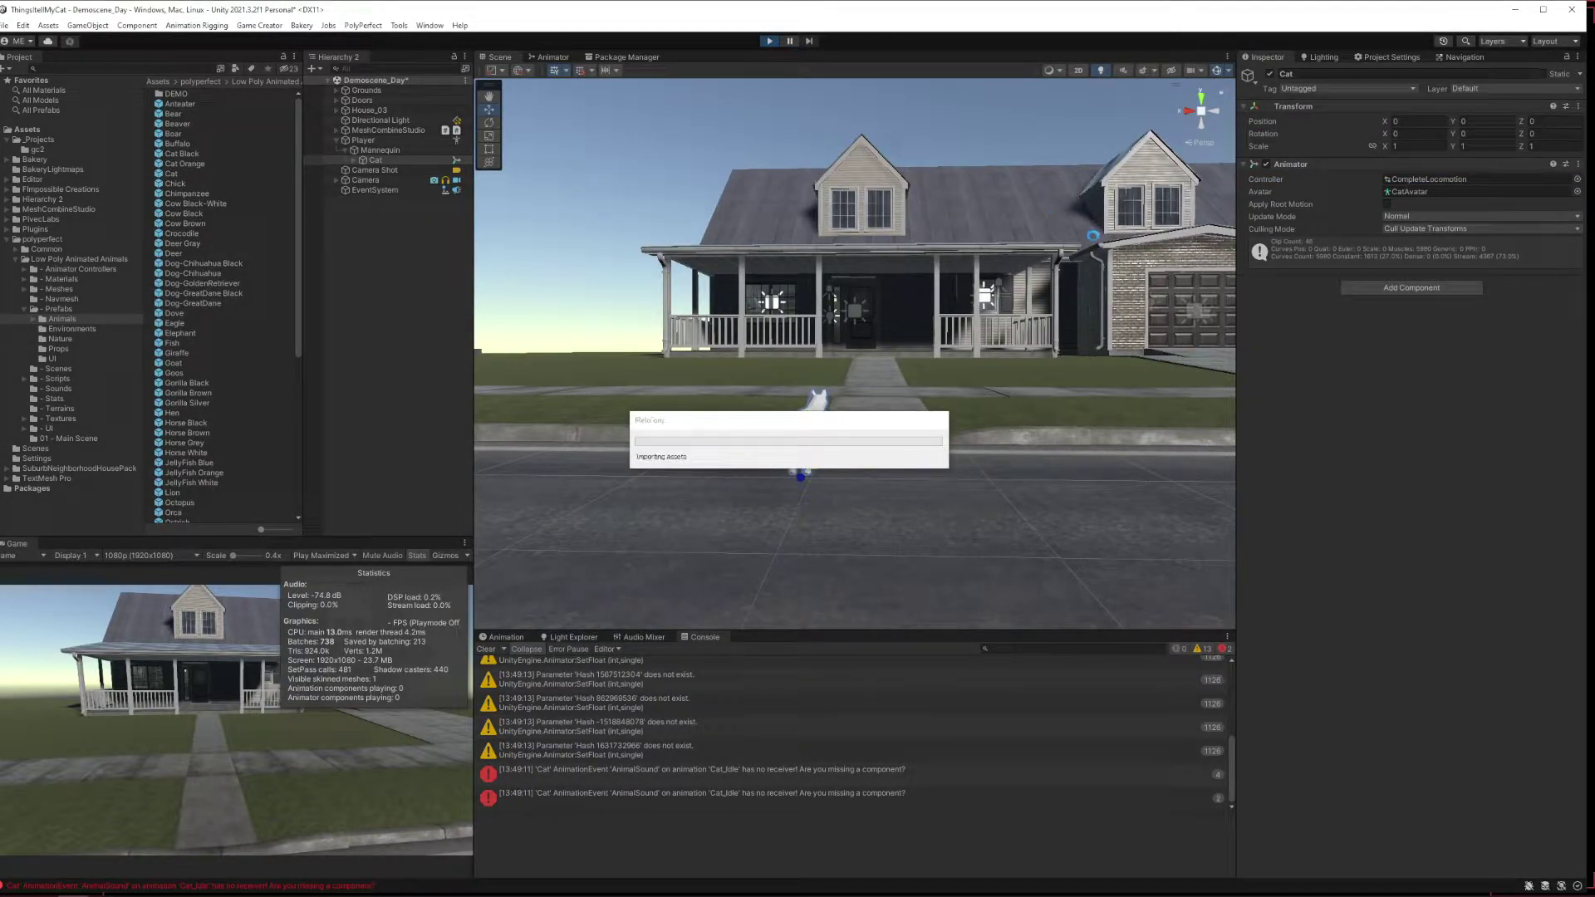
pyautogui.press('w')
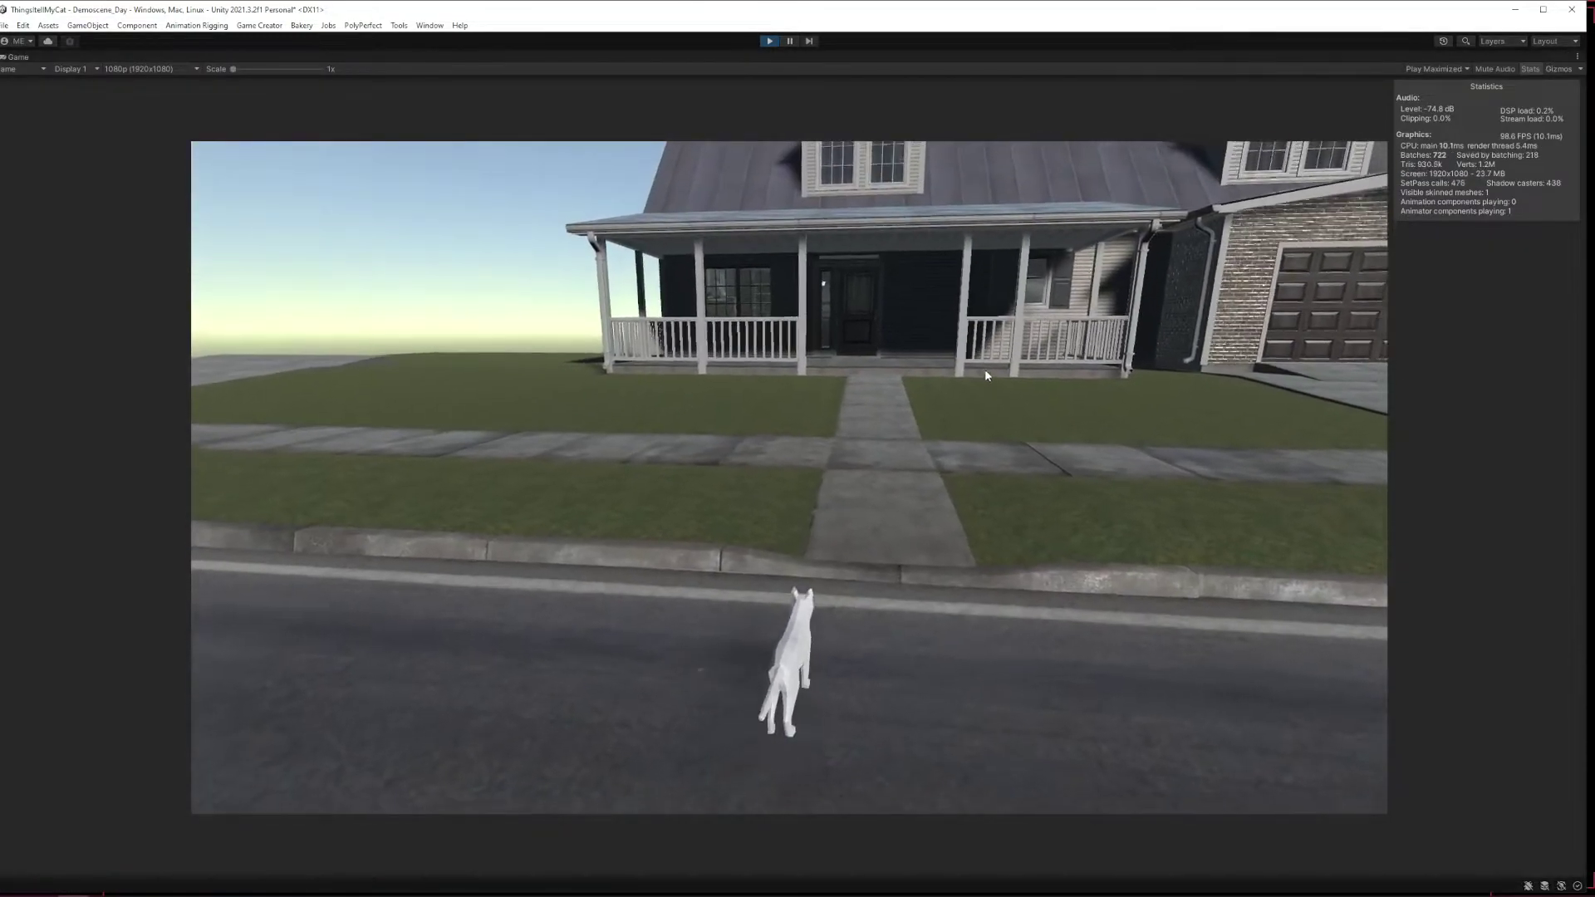
pyautogui.press('s')
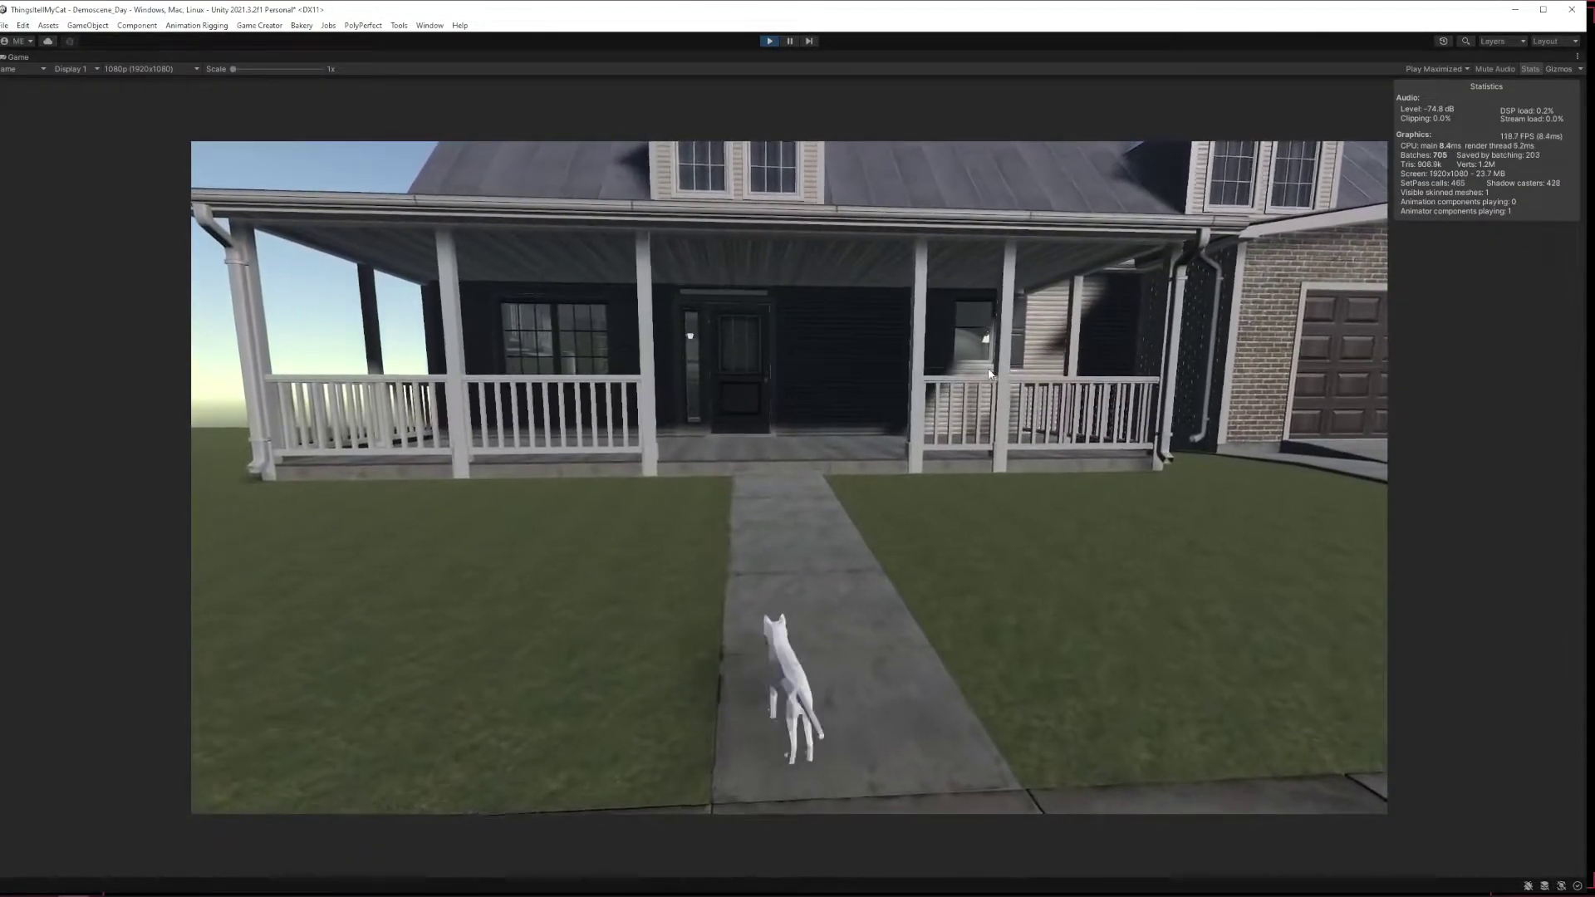
pyautogui.press('d')
pyautogui.press('w')
pyautogui.press('a')
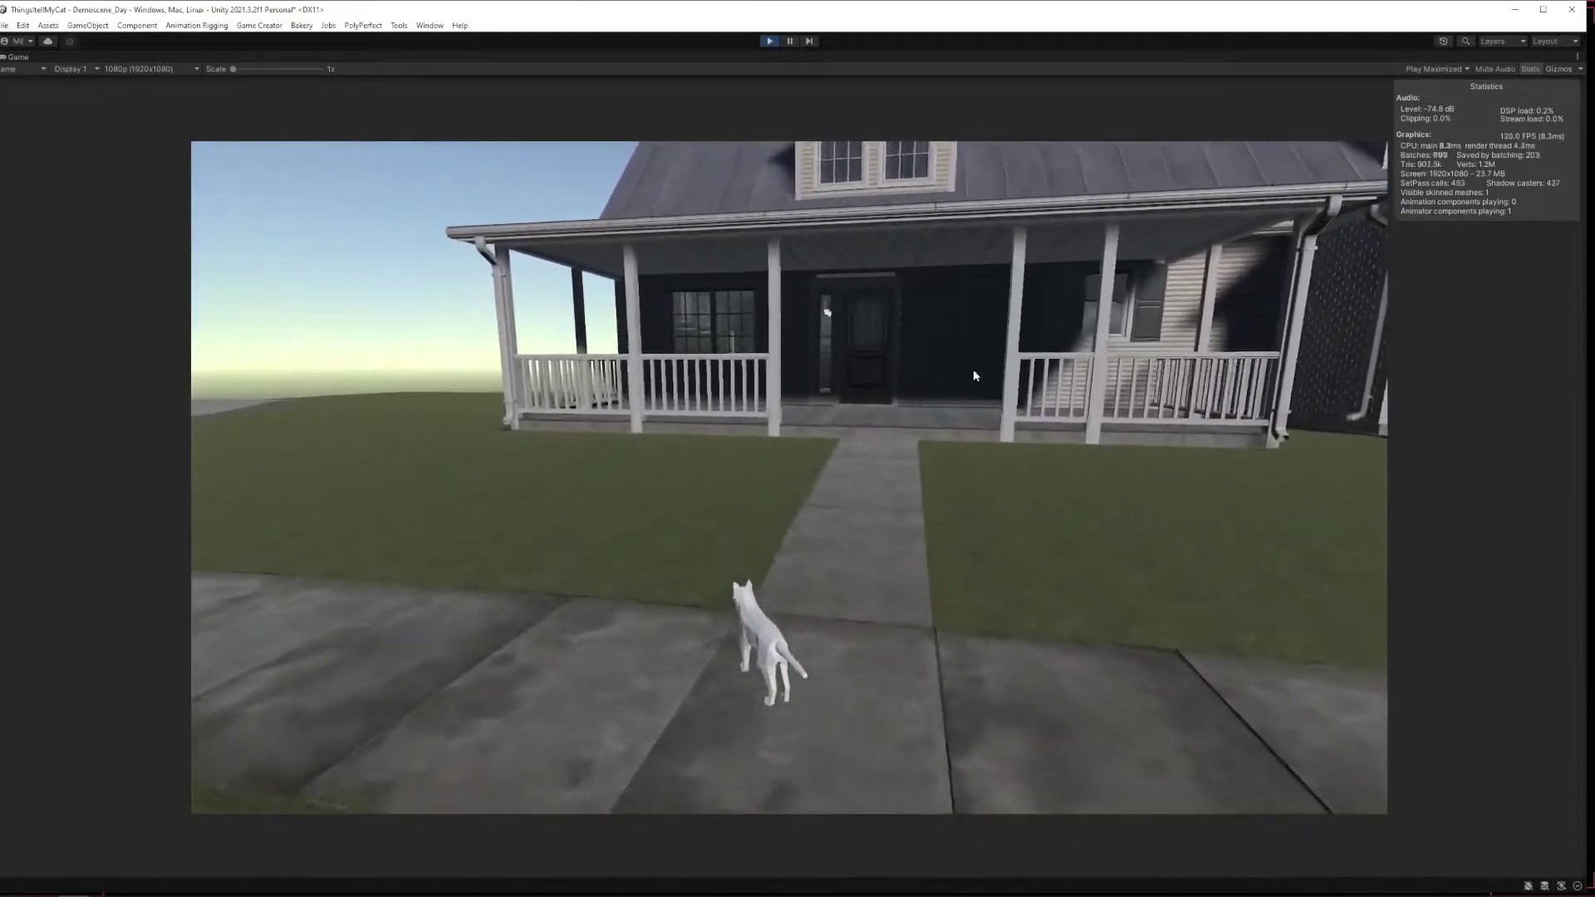
pyautogui.press('d')
pyautogui.press('s')
pyautogui.press('a')
pyautogui.press('d')
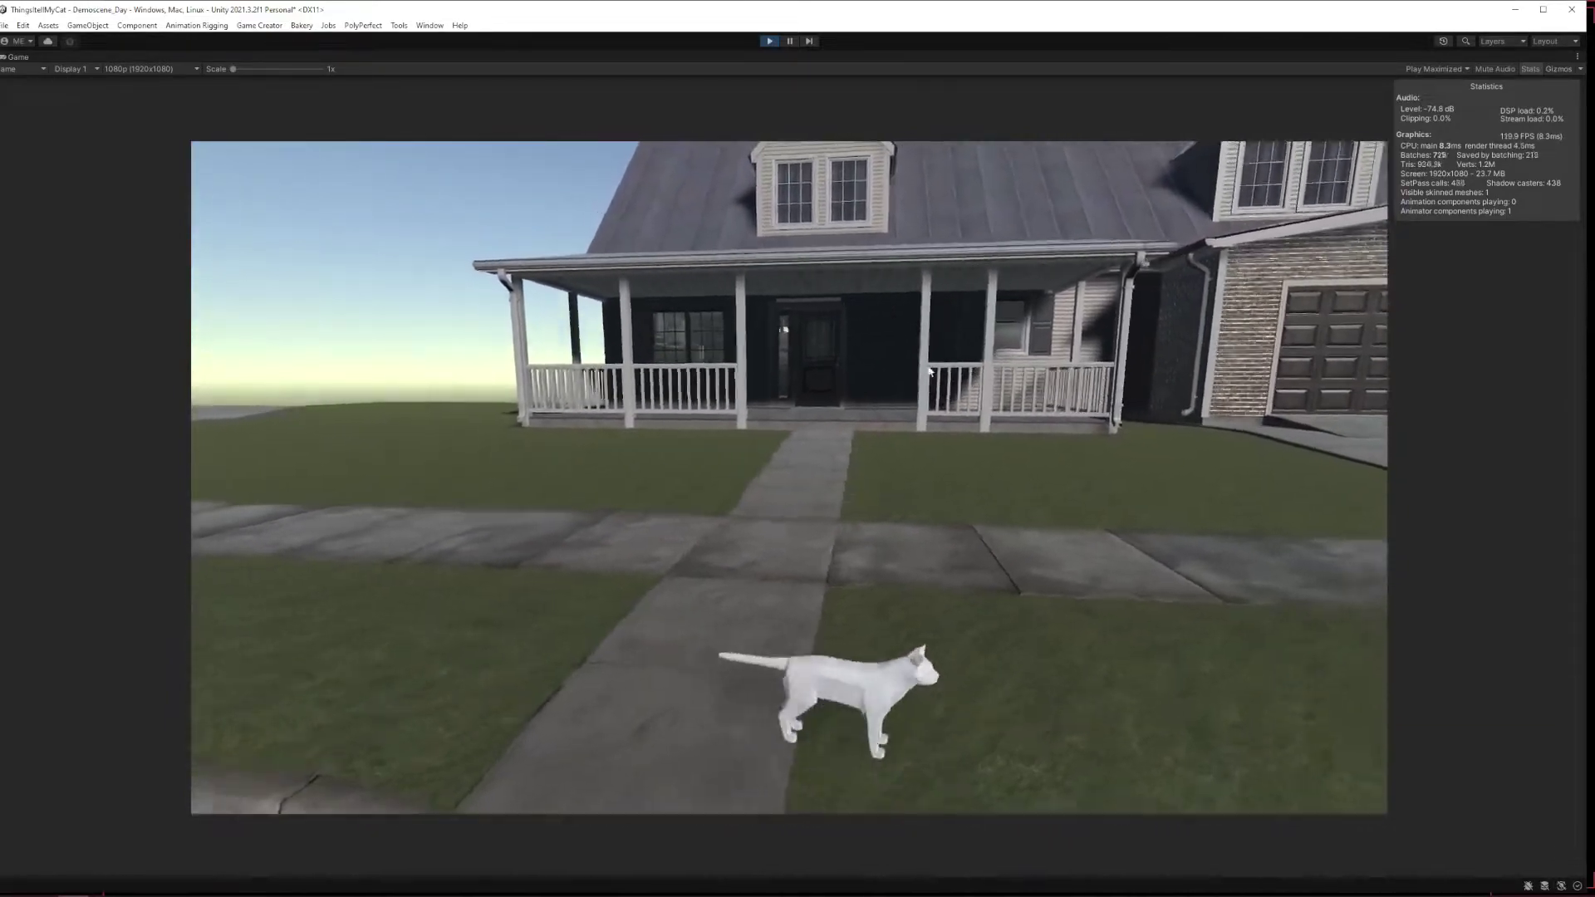
pyautogui.press('w')
pyautogui.press('d')
pyautogui.press('s')
pyautogui.press('w')
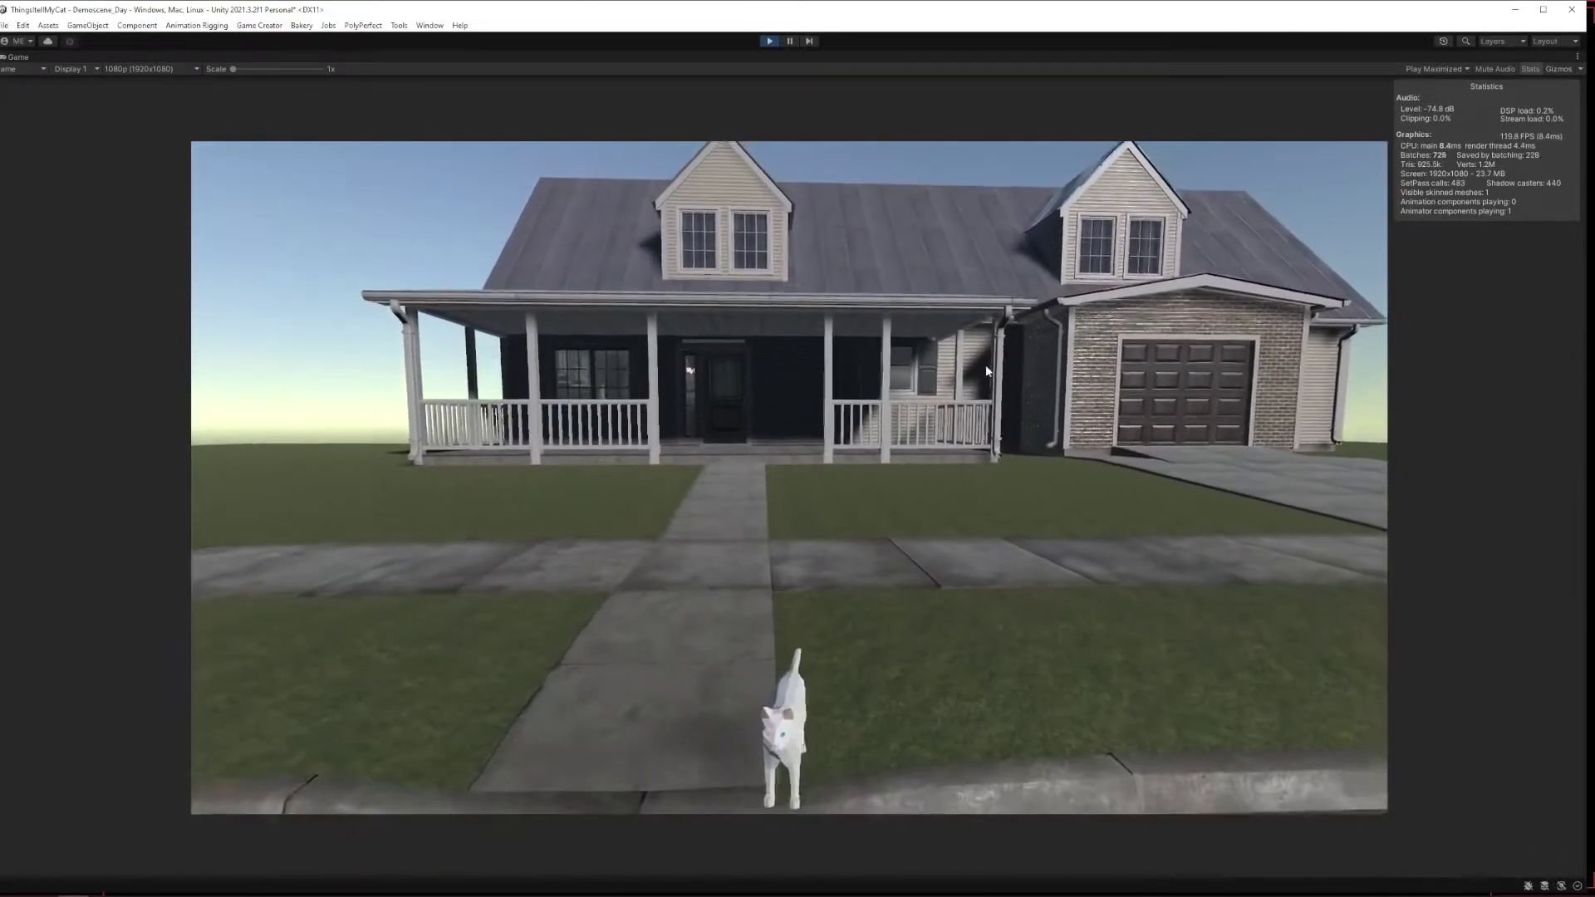
pyautogui.press('a')
pyautogui.click(770, 42)
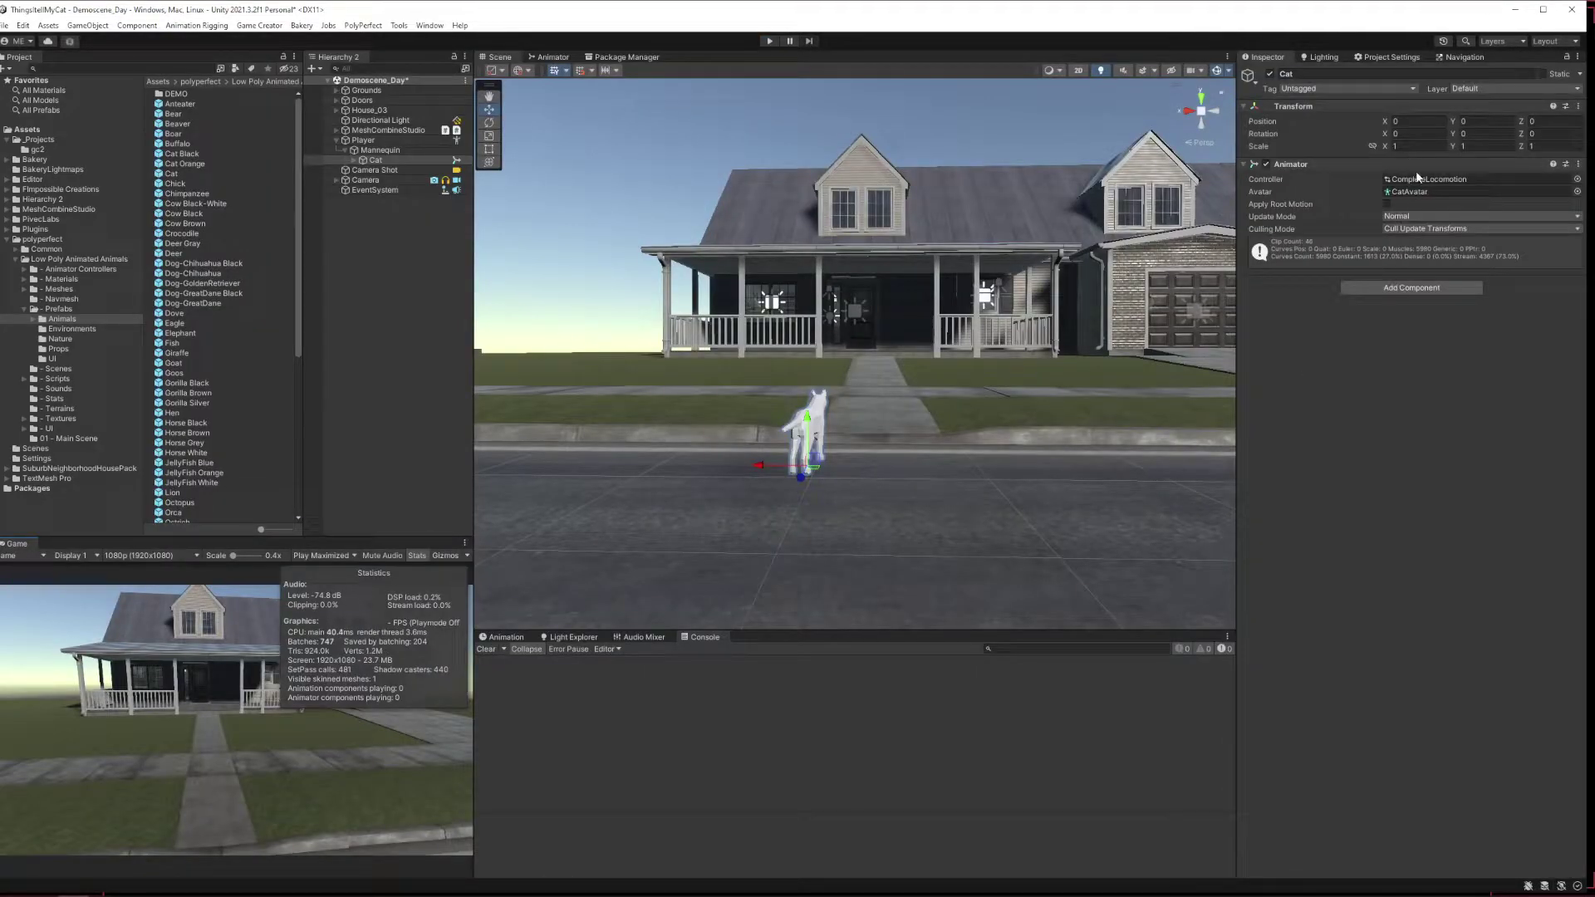
pyautogui.click(1428, 179)
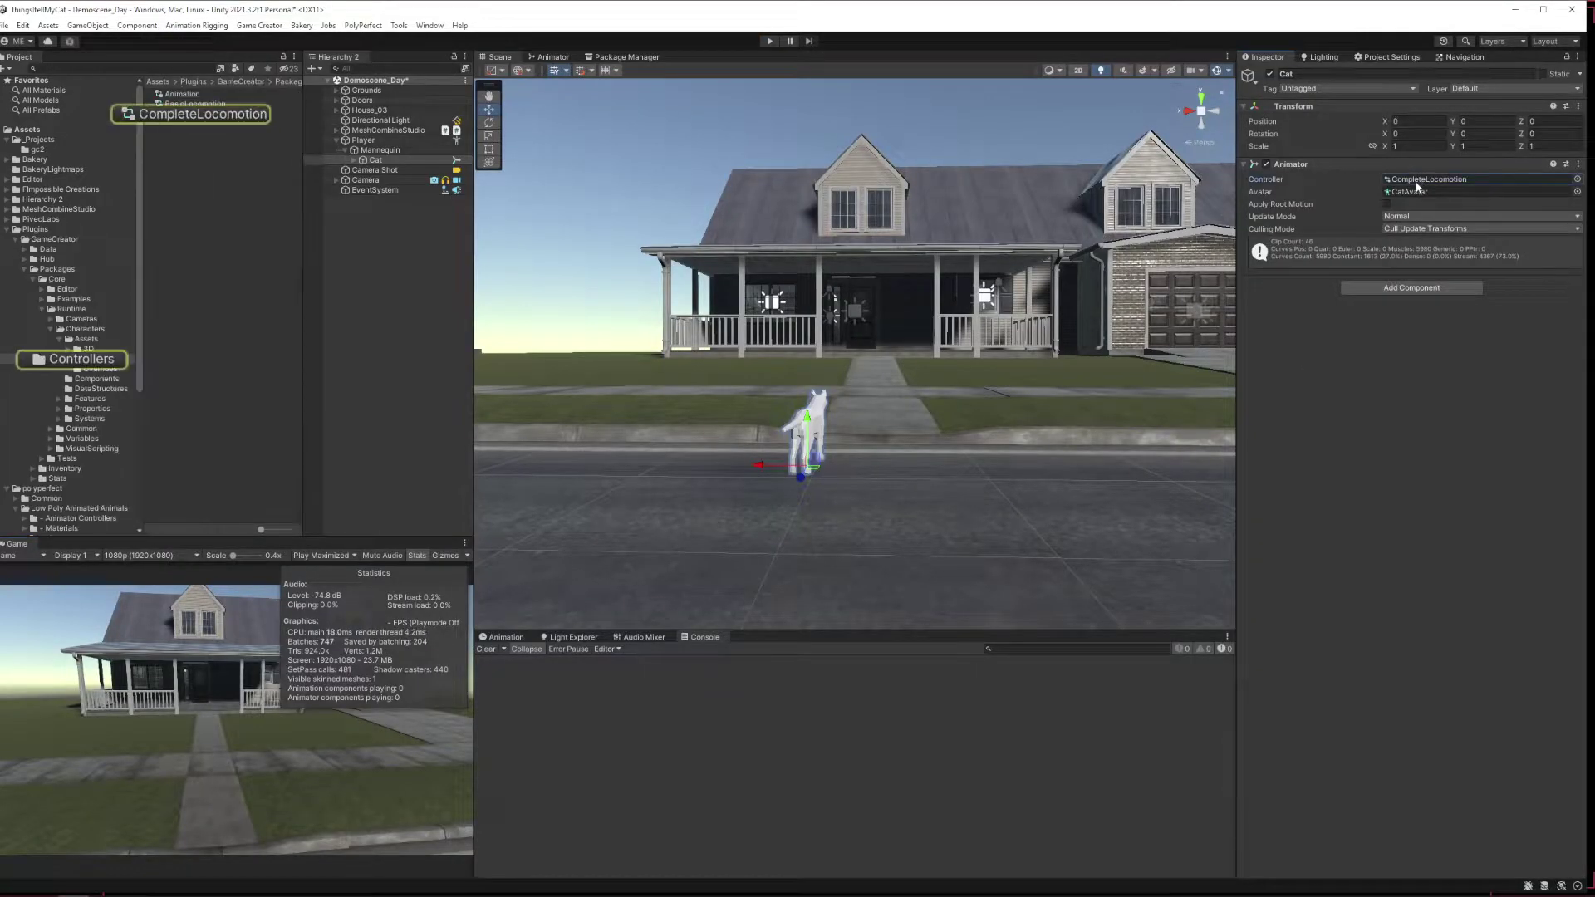
# Open CompleteLocomotion's Locomotion blend tree and inspect the Human@Crouch_Slow_FR clip.
pyautogui.doubleClick(194, 115)
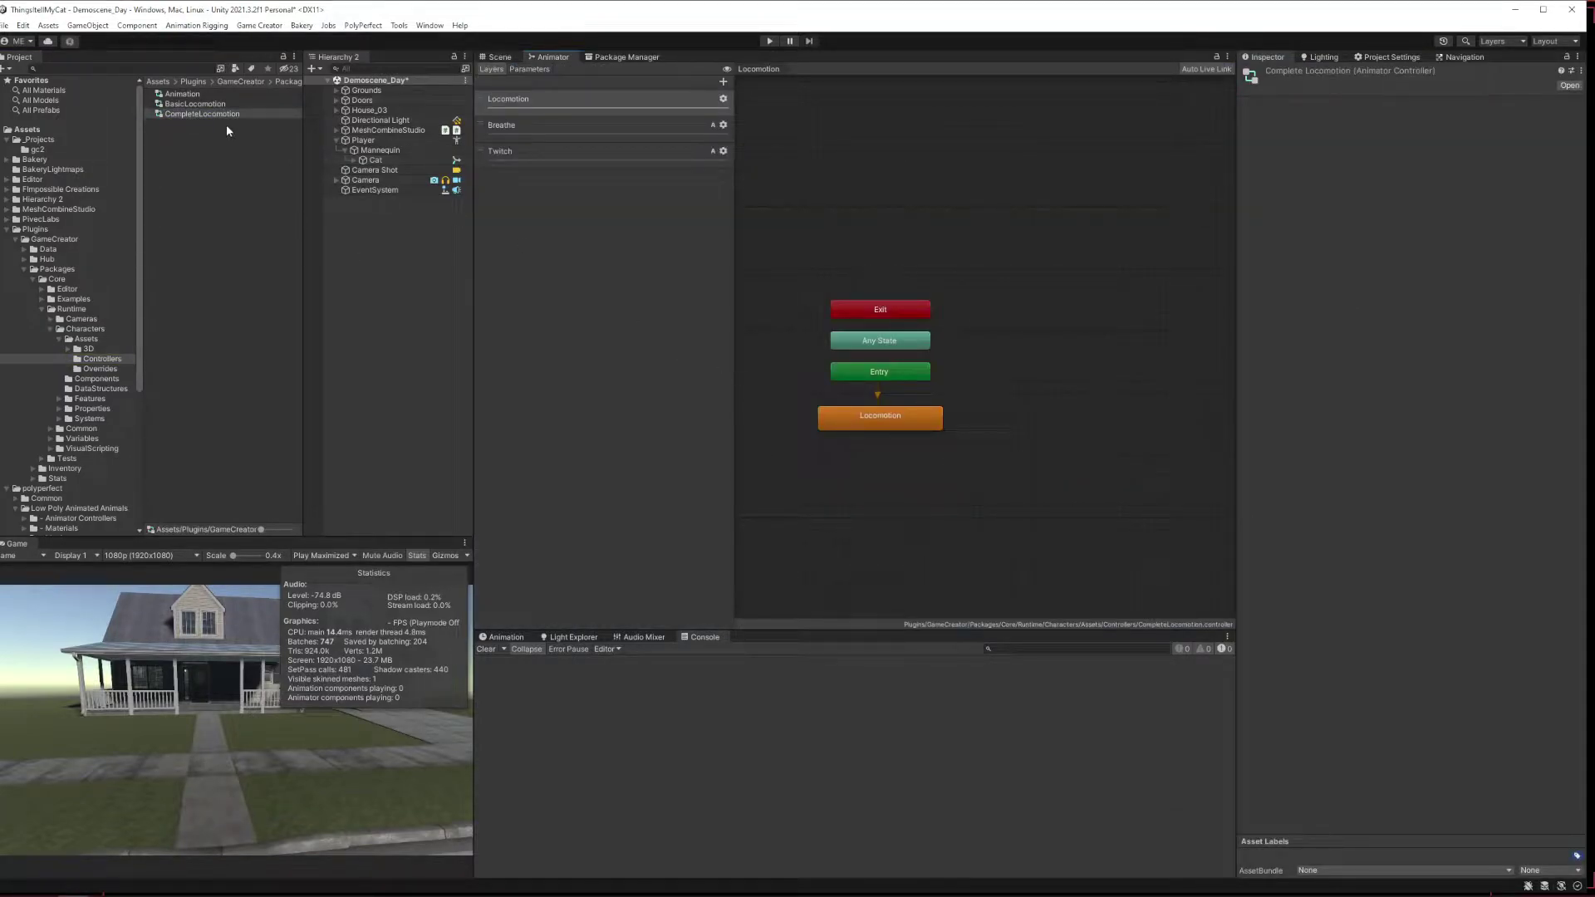
pyautogui.doubleClick(863, 417)
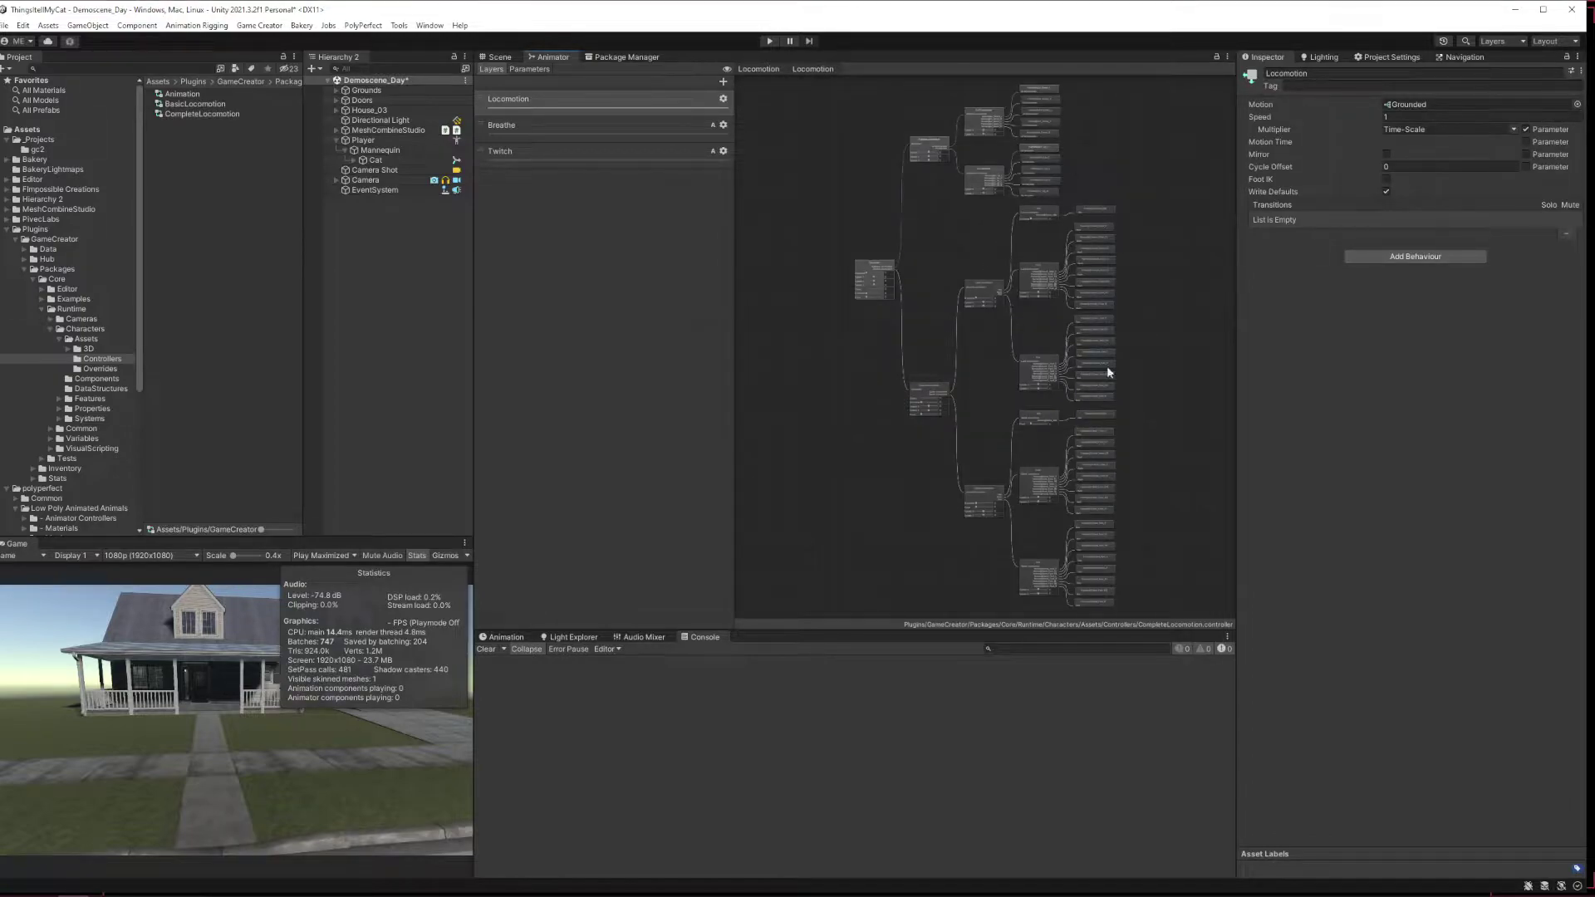
pyautogui.click(1094, 223)
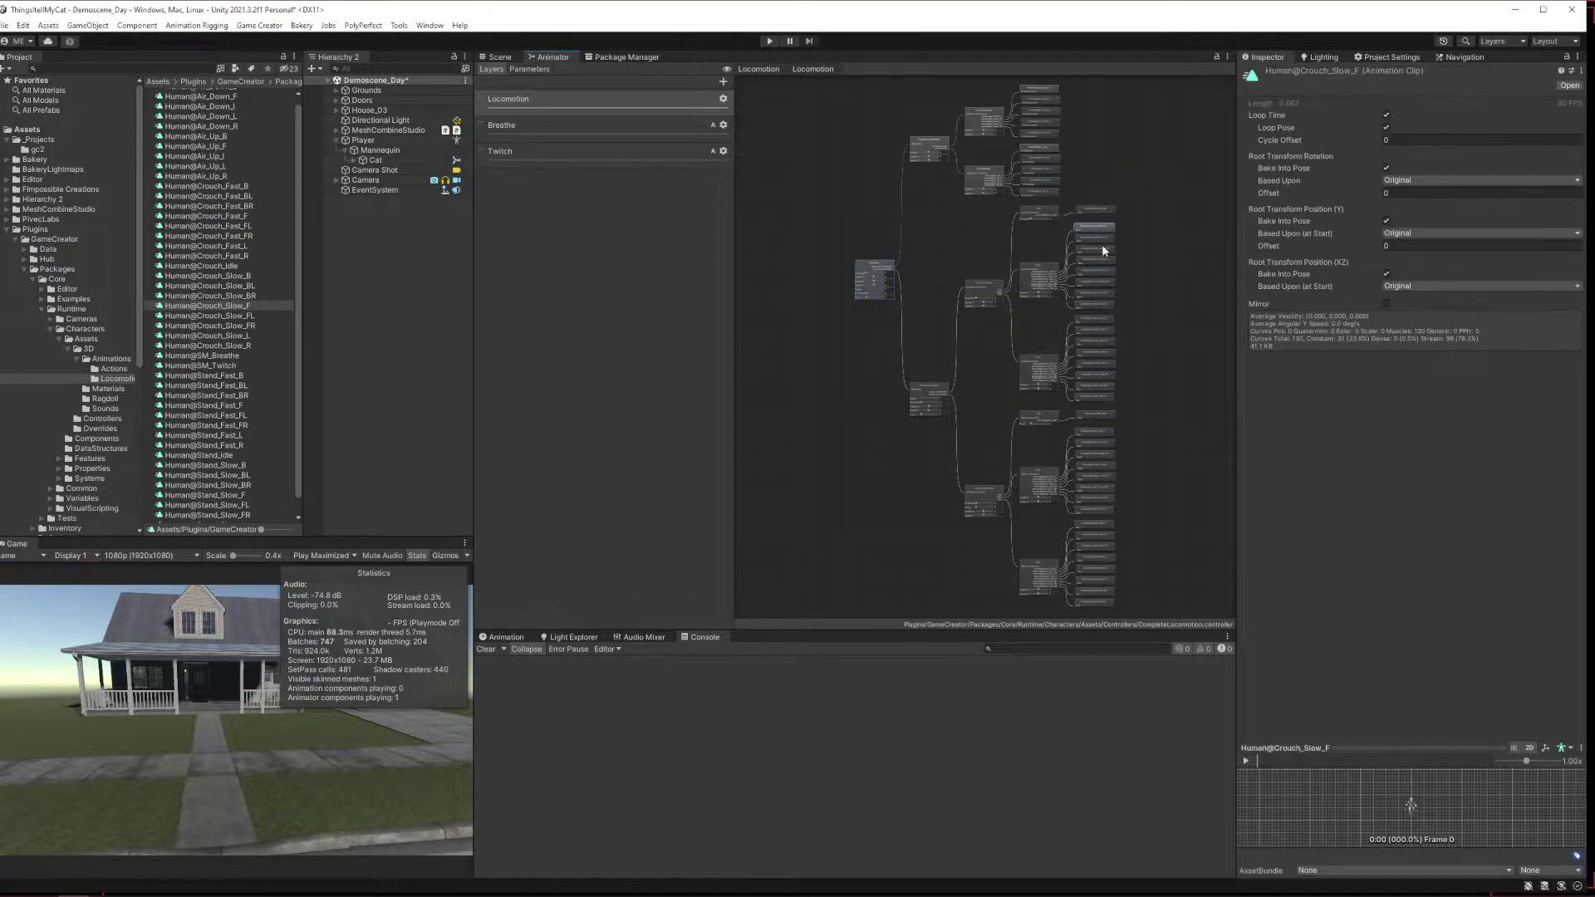
pyautogui.click(1103, 247)
pyautogui.click(410, 271)
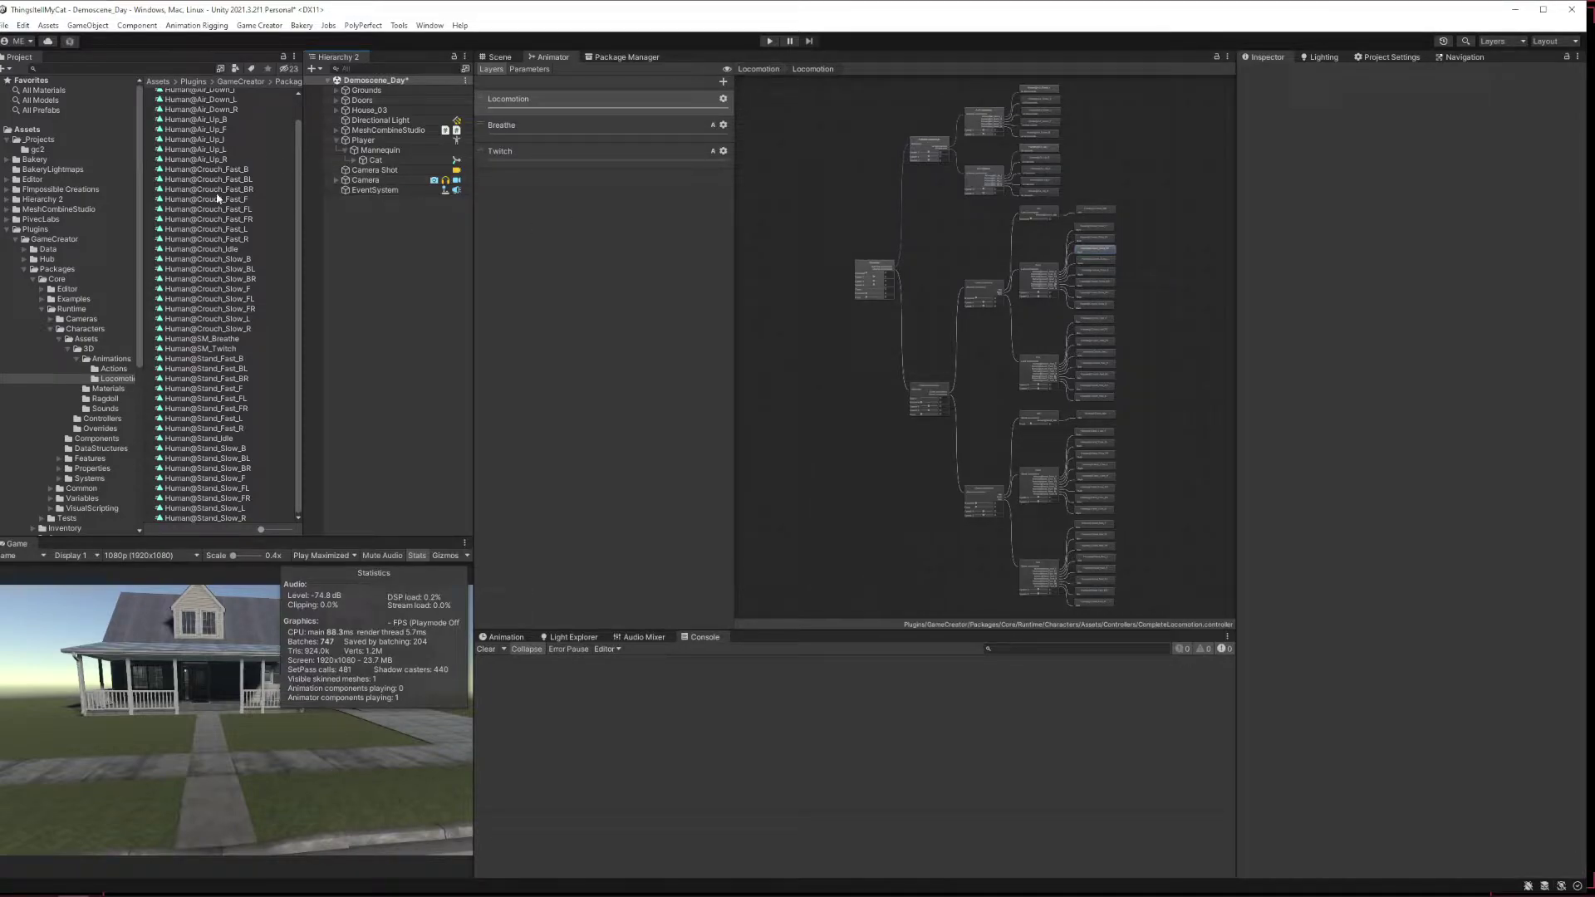
pyautogui.scroll(1, 260, 248)
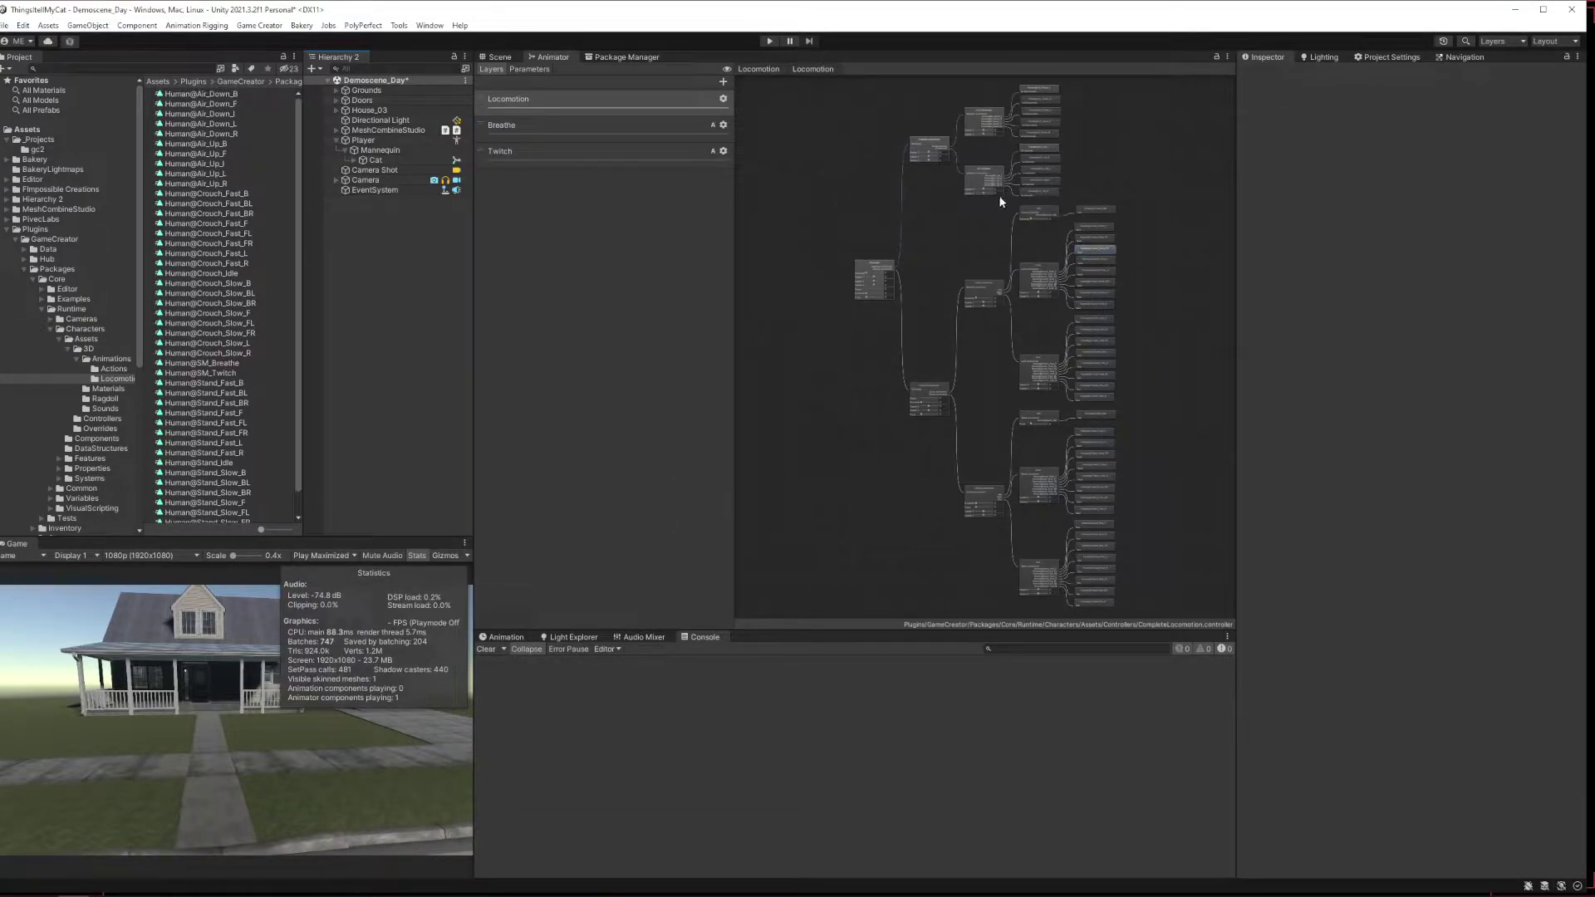
# Return to the Scene view and select the Player through its cat model.
pyautogui.click(497, 57)
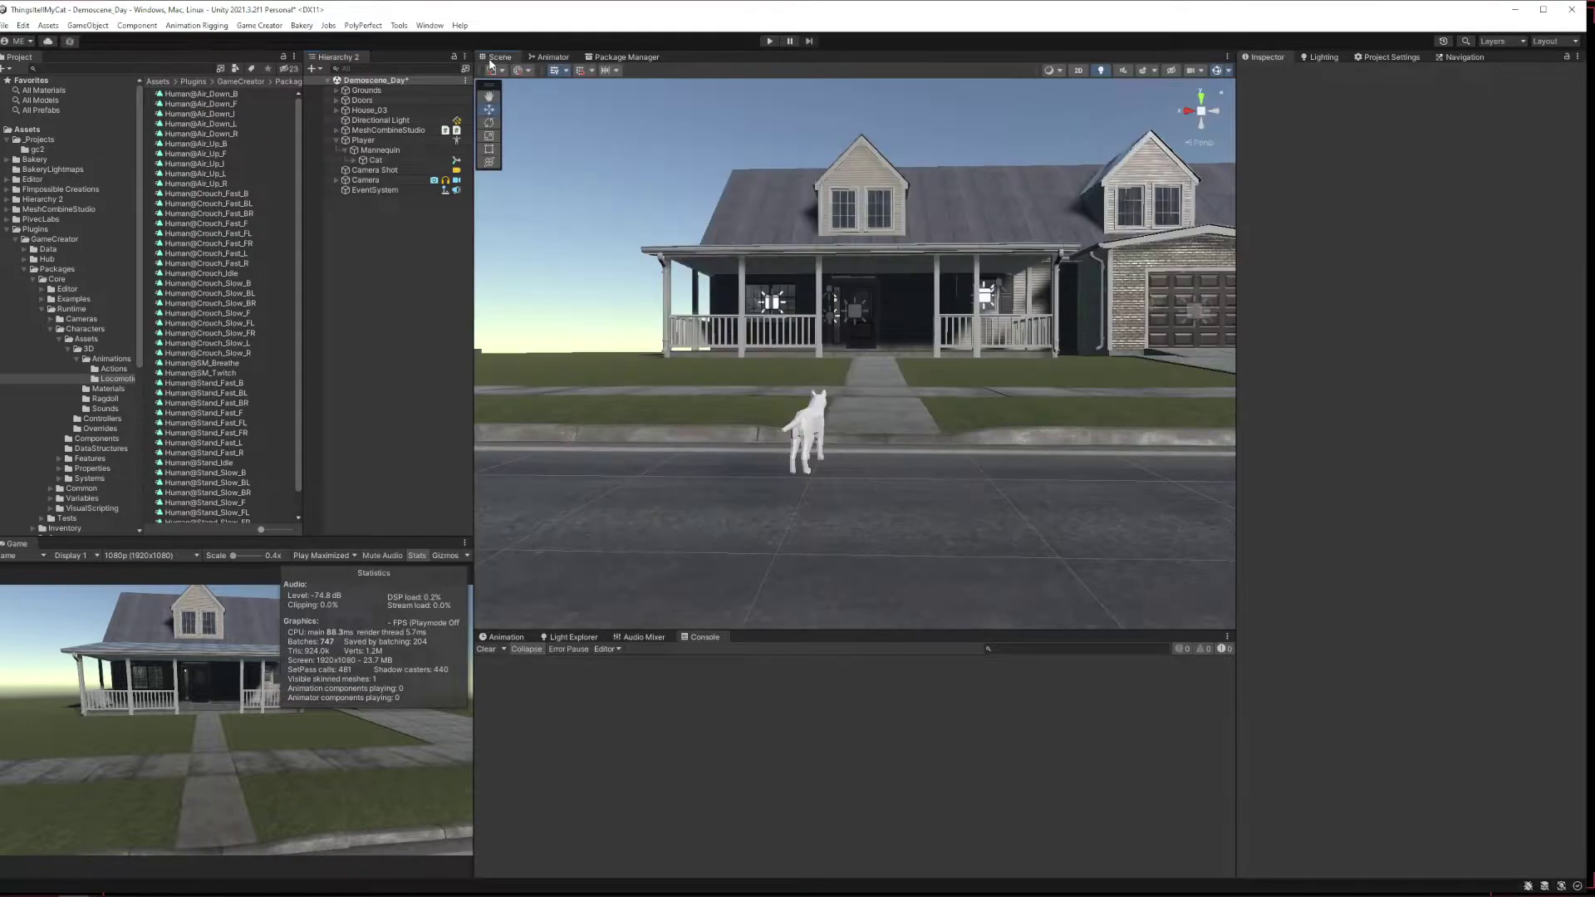
pyautogui.click(813, 421)
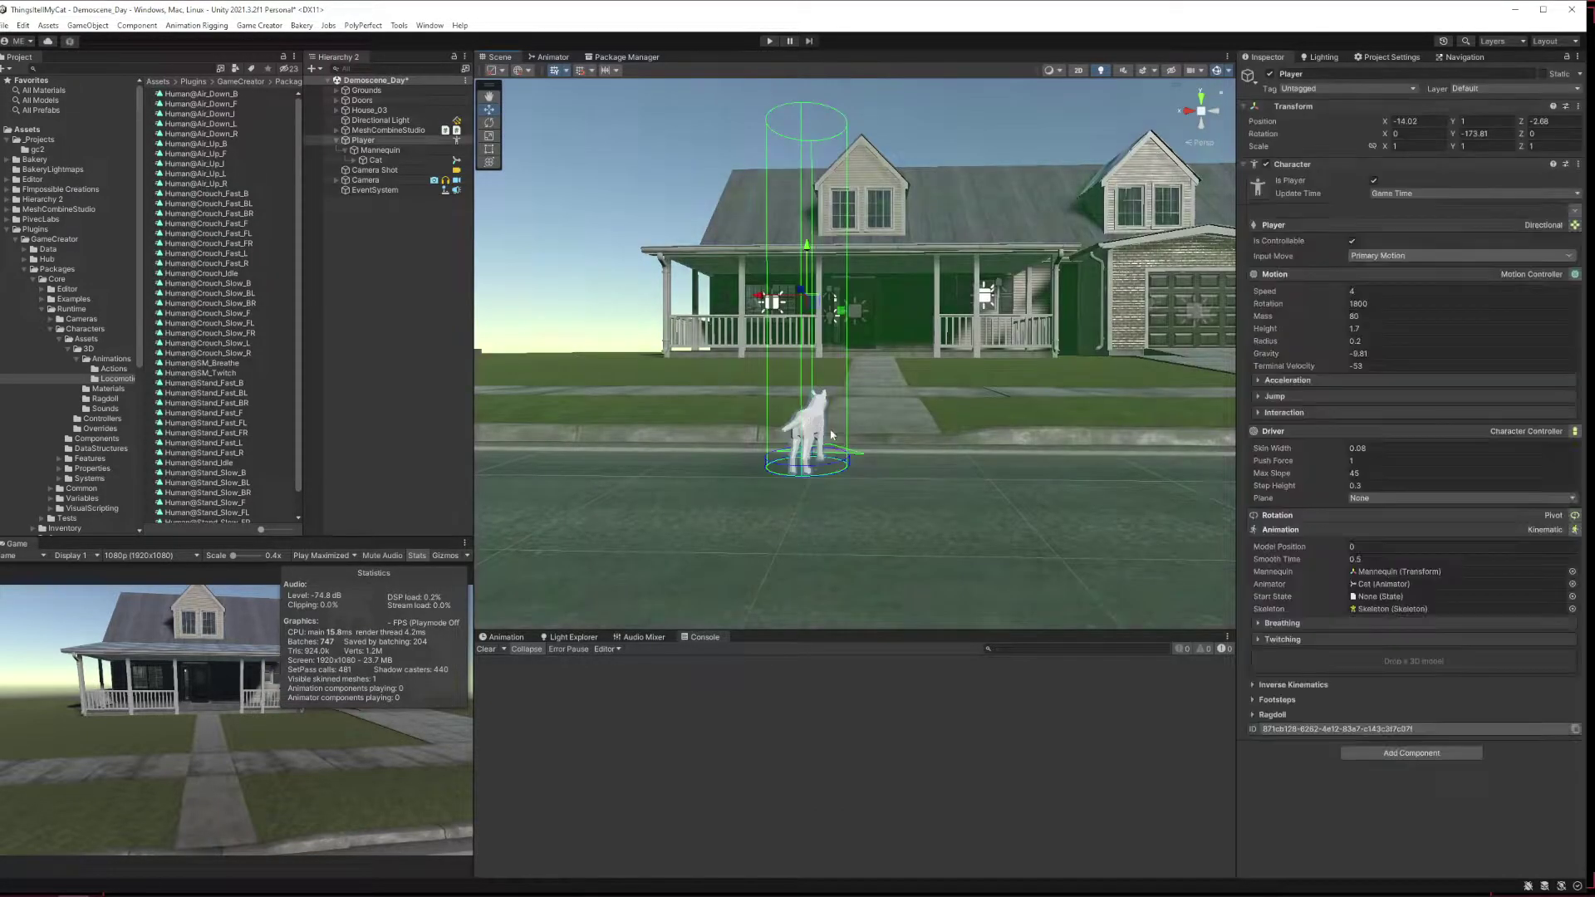
pyautogui.keyDown('alt'); pyautogui.moveTo(977, 488); pyautogui.dragTo(946, 527); pyautogui.keyUp('alt')
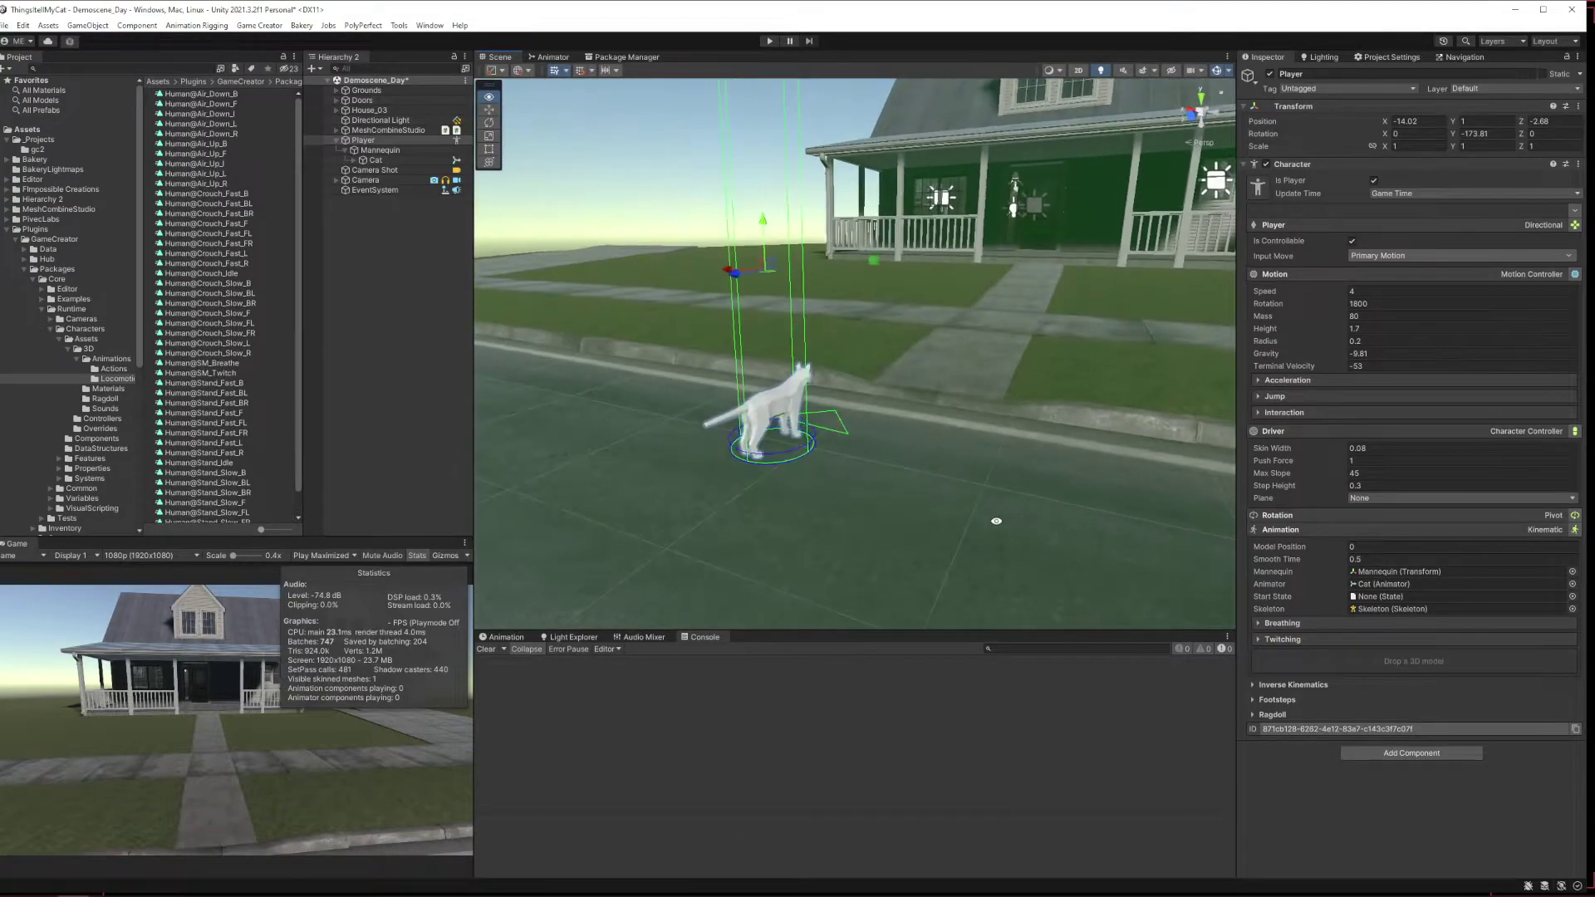
# In gc2 > _Projects, create a Game Creator > Characters > Complete Locomotion State asset.
pyautogui.click(7, 229)
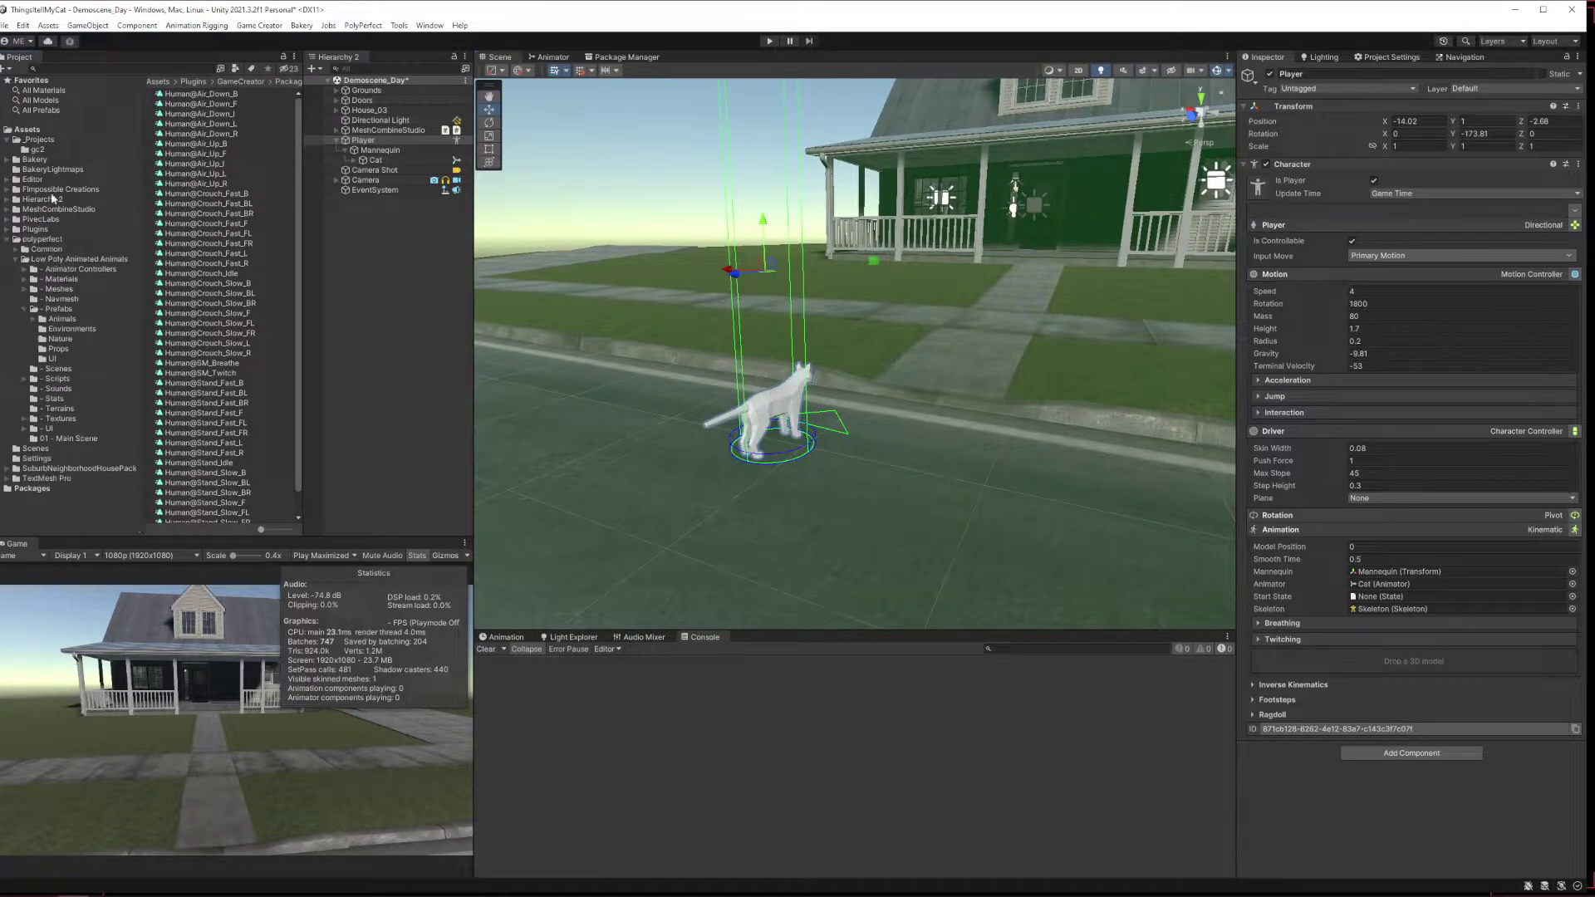
pyautogui.click(39, 150)
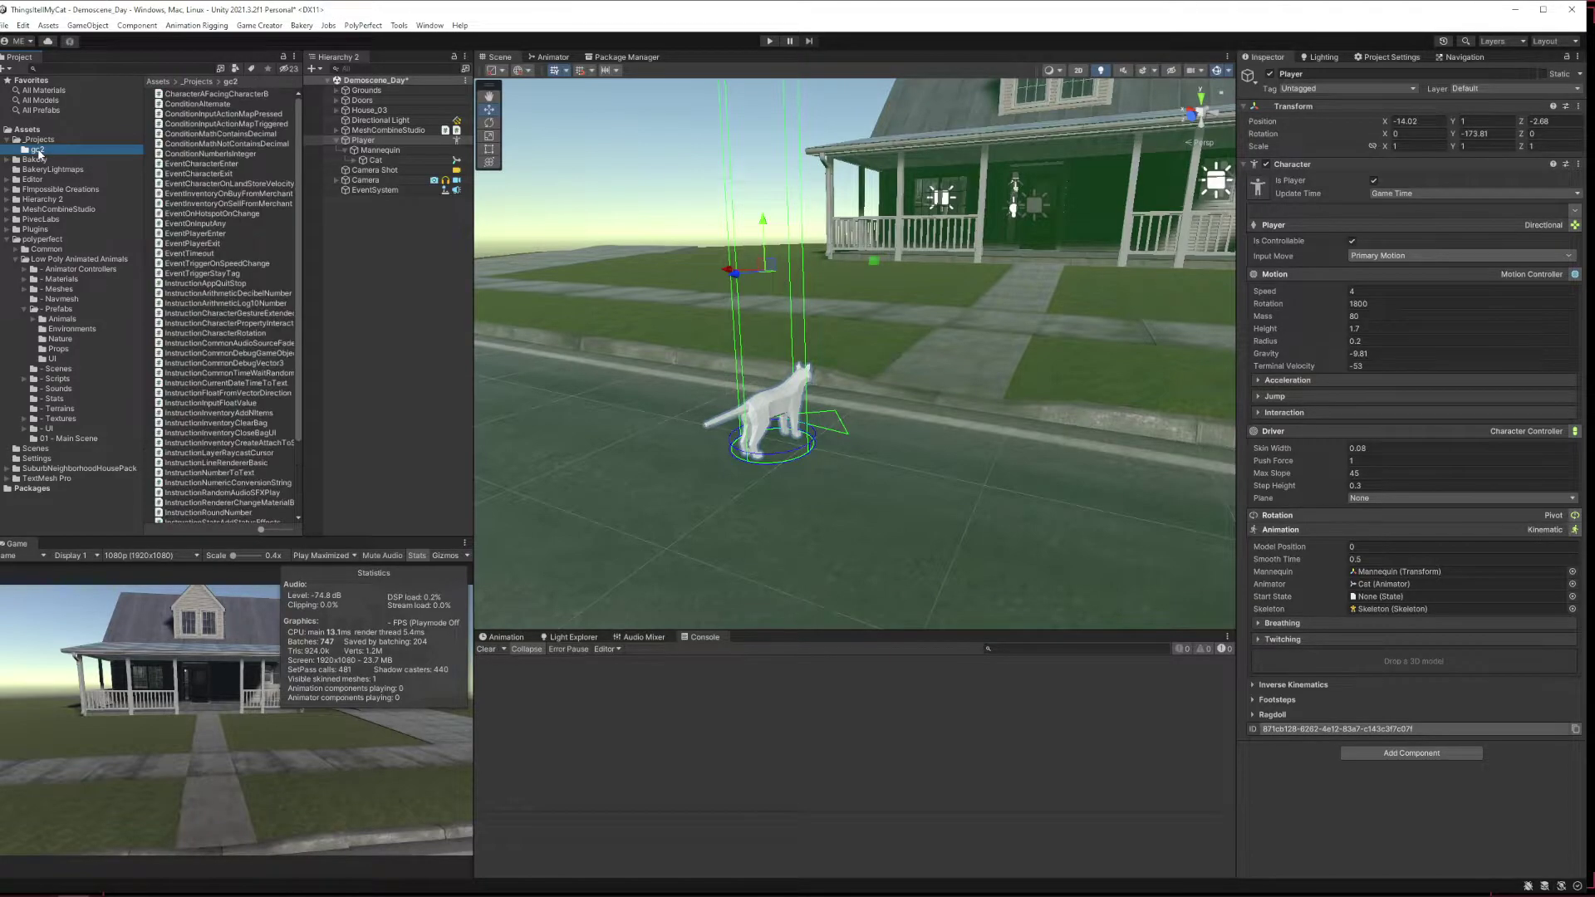
pyautogui.click(37, 139)
pyautogui.rightClick(243, 197)
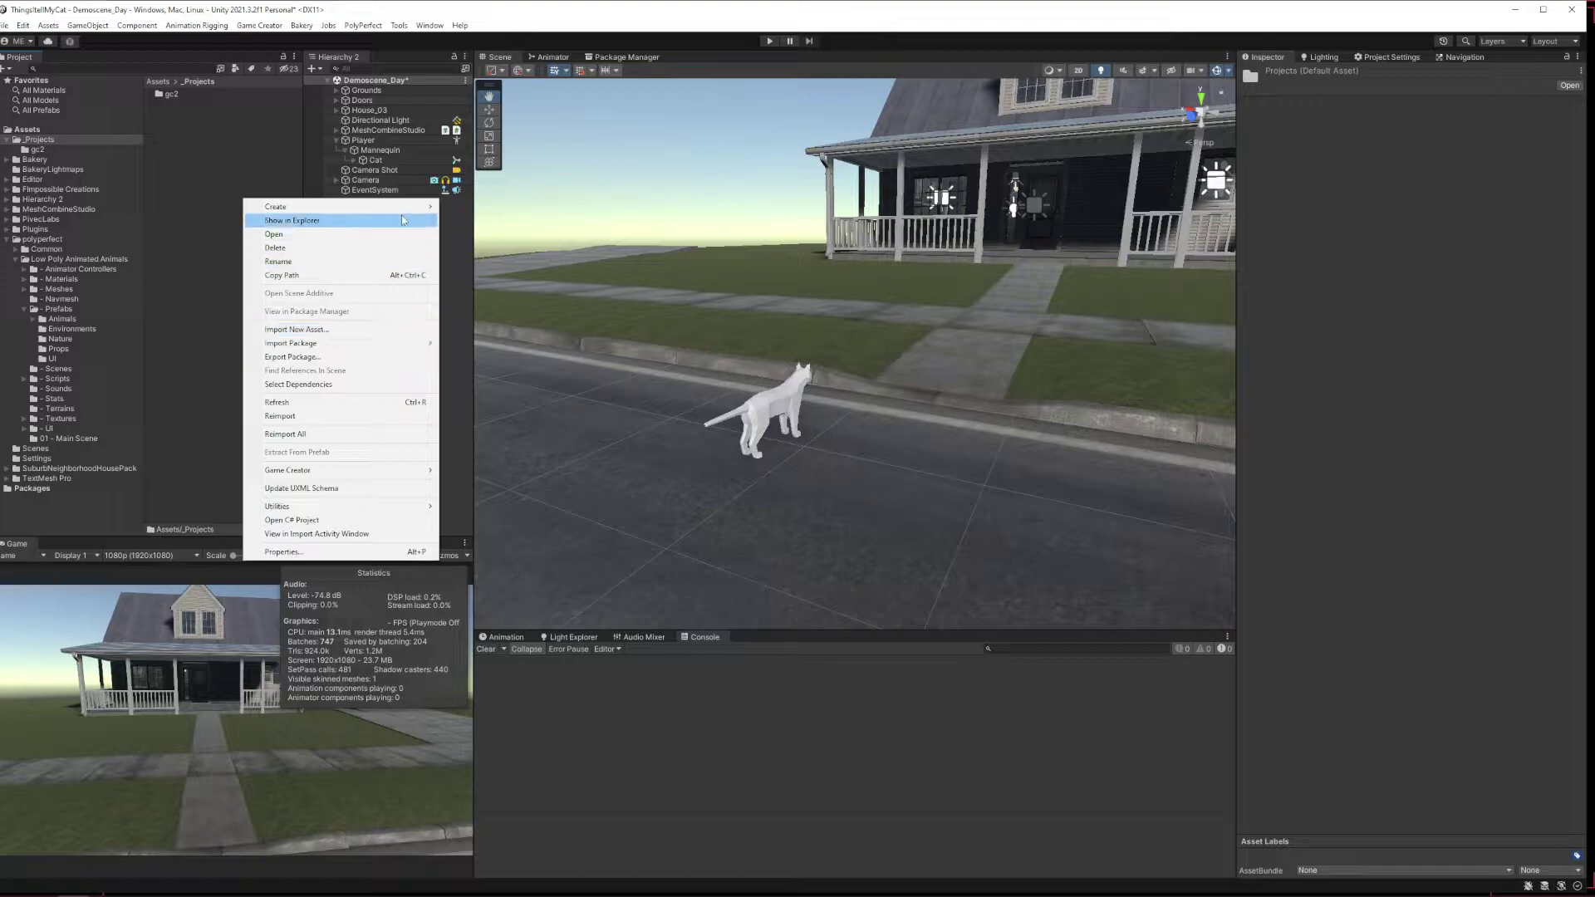
pyautogui.moveTo(403, 214)
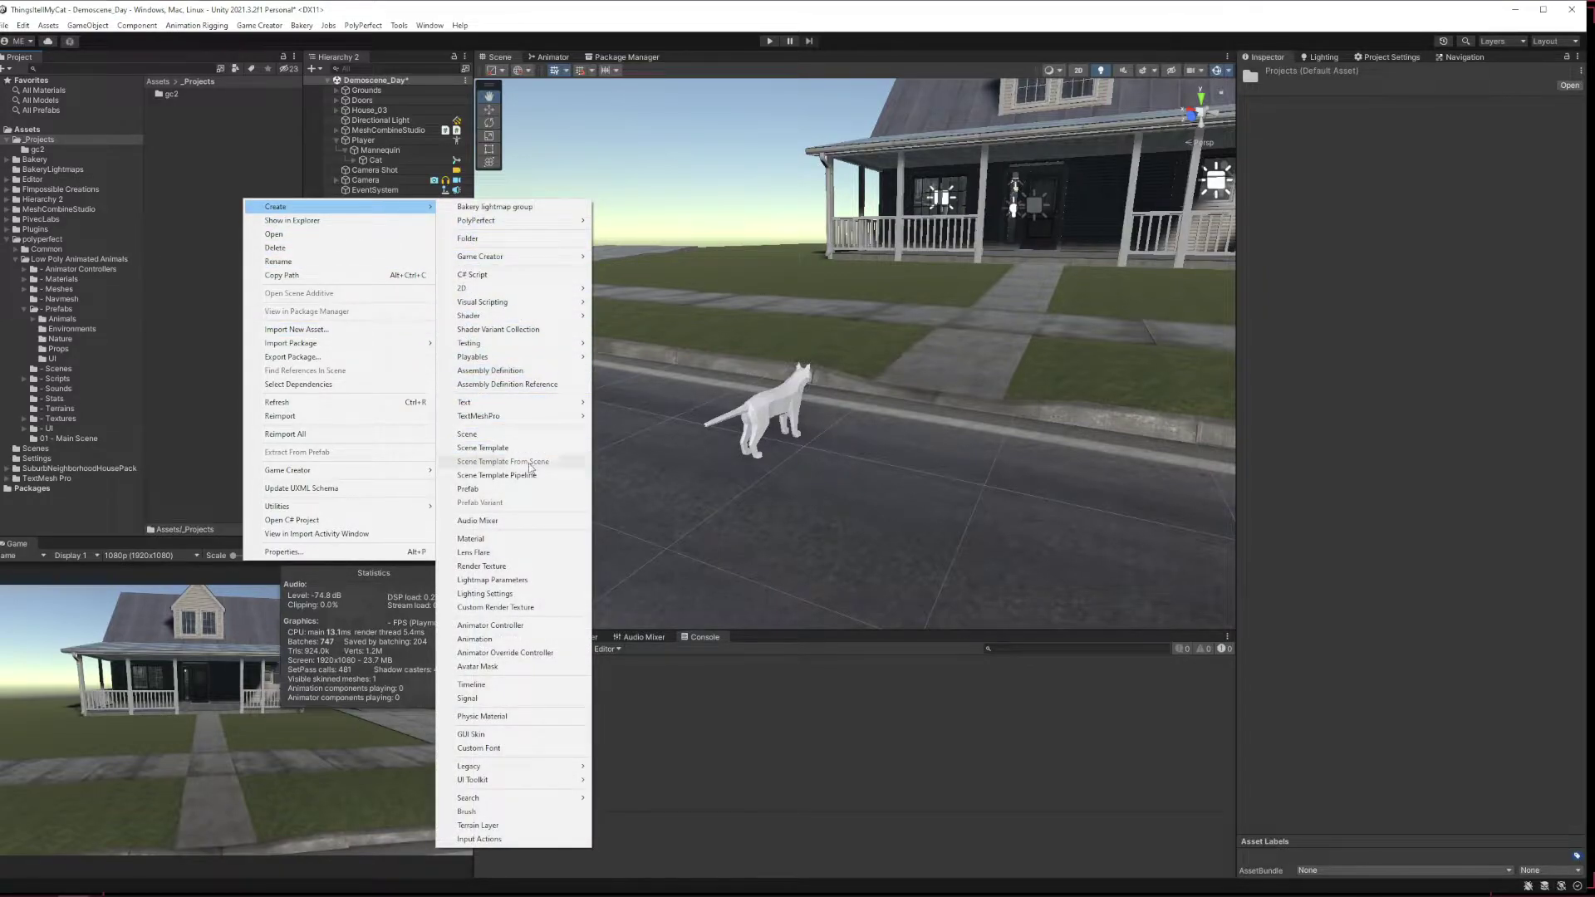
pyautogui.moveTo(530, 258)
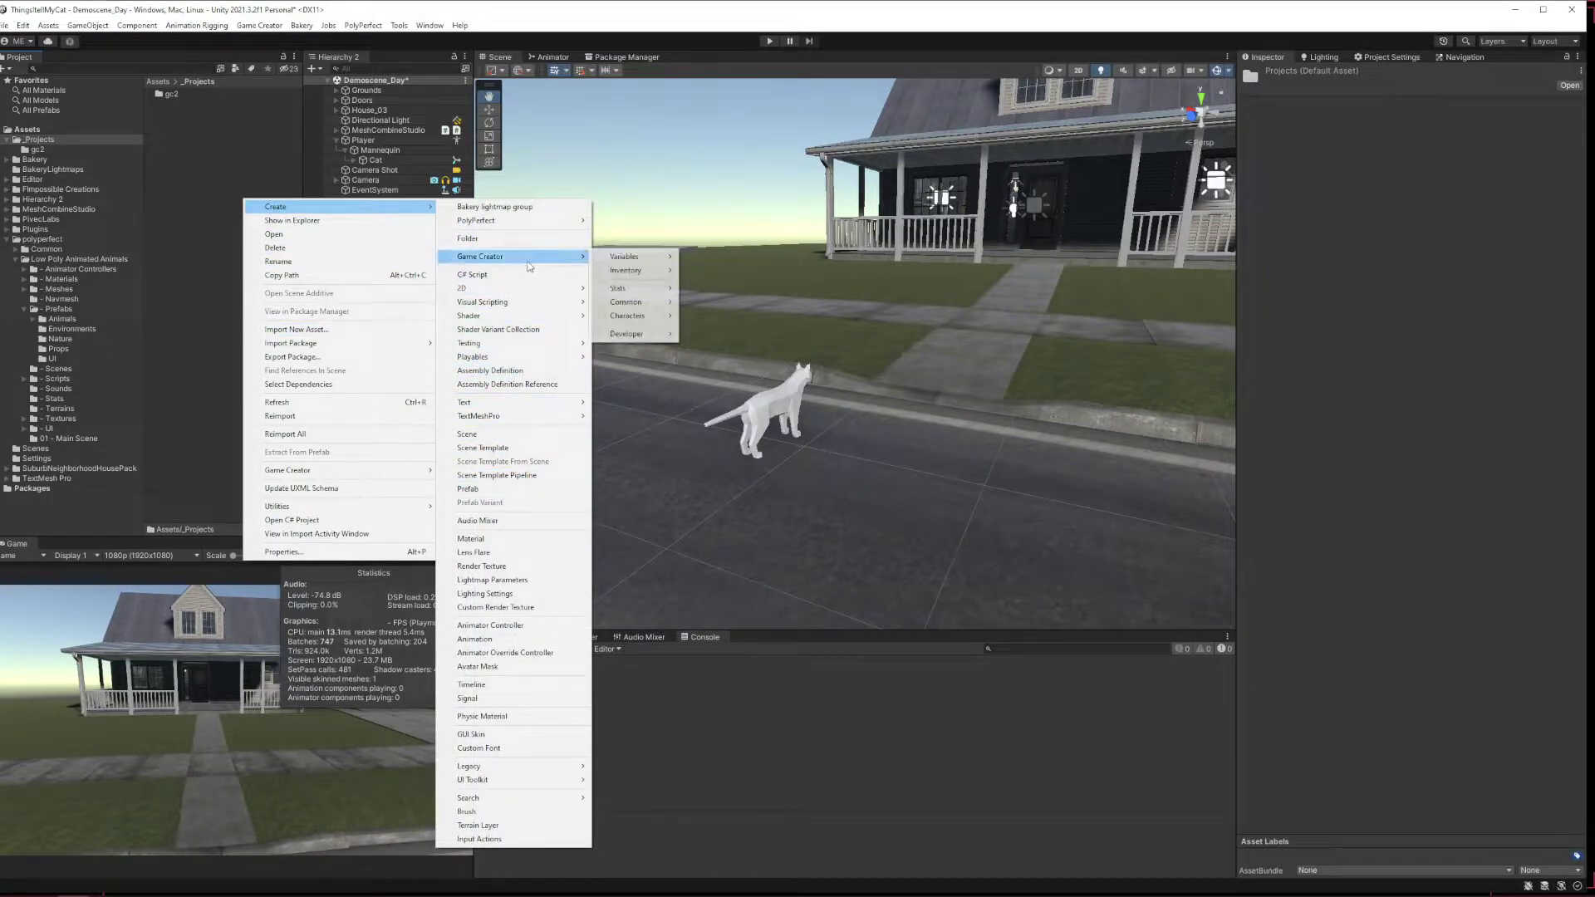
pyautogui.moveTo(635, 316)
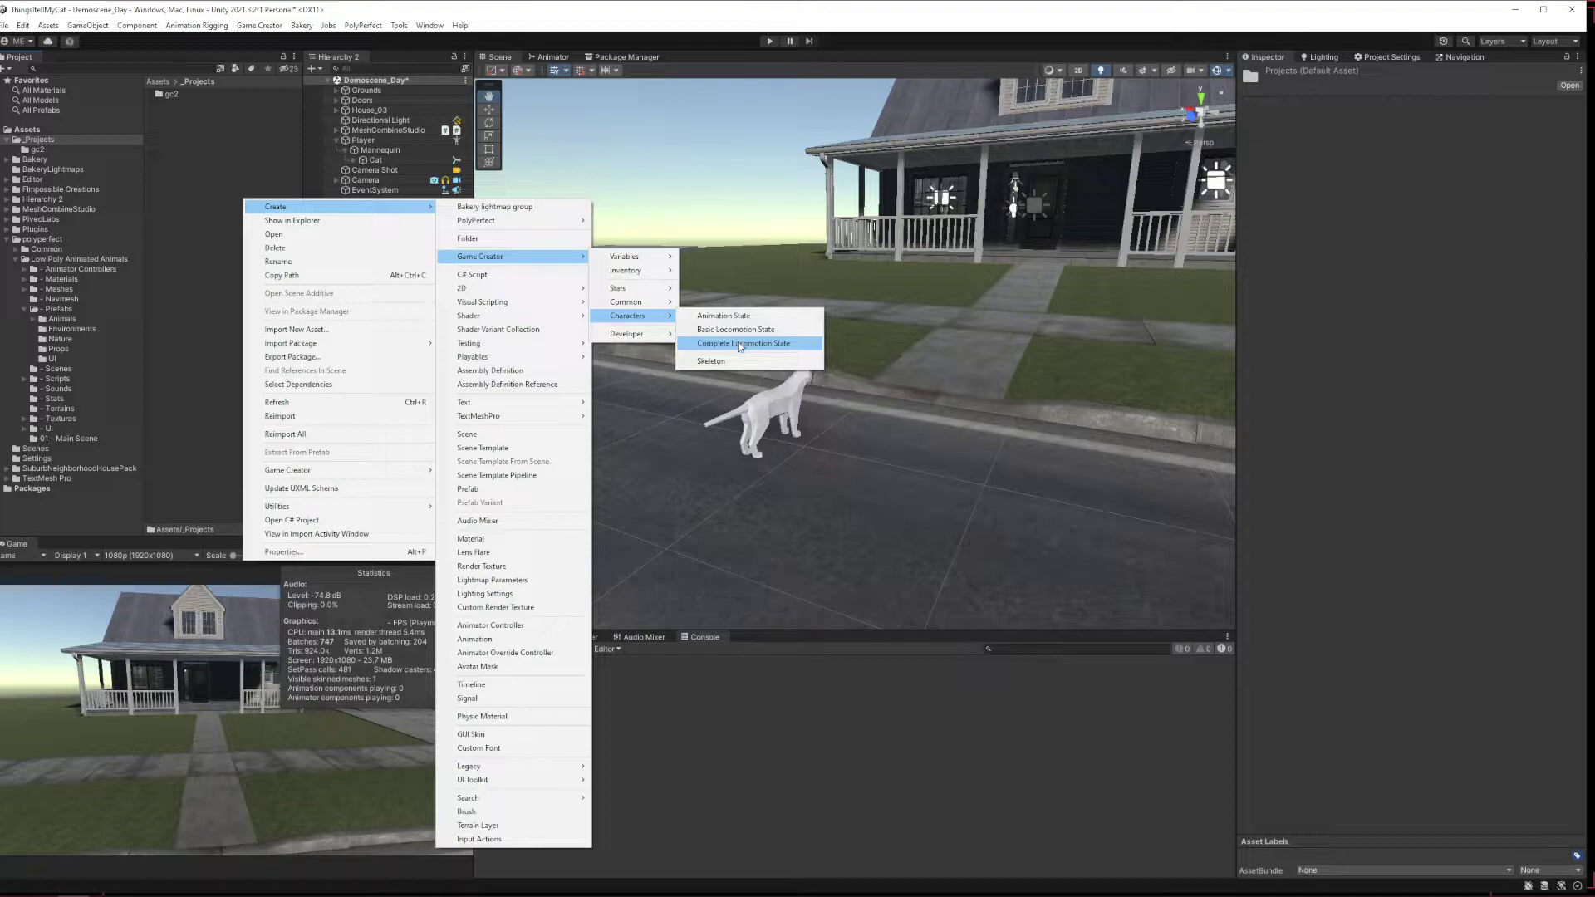
pyautogui.click(741, 343)
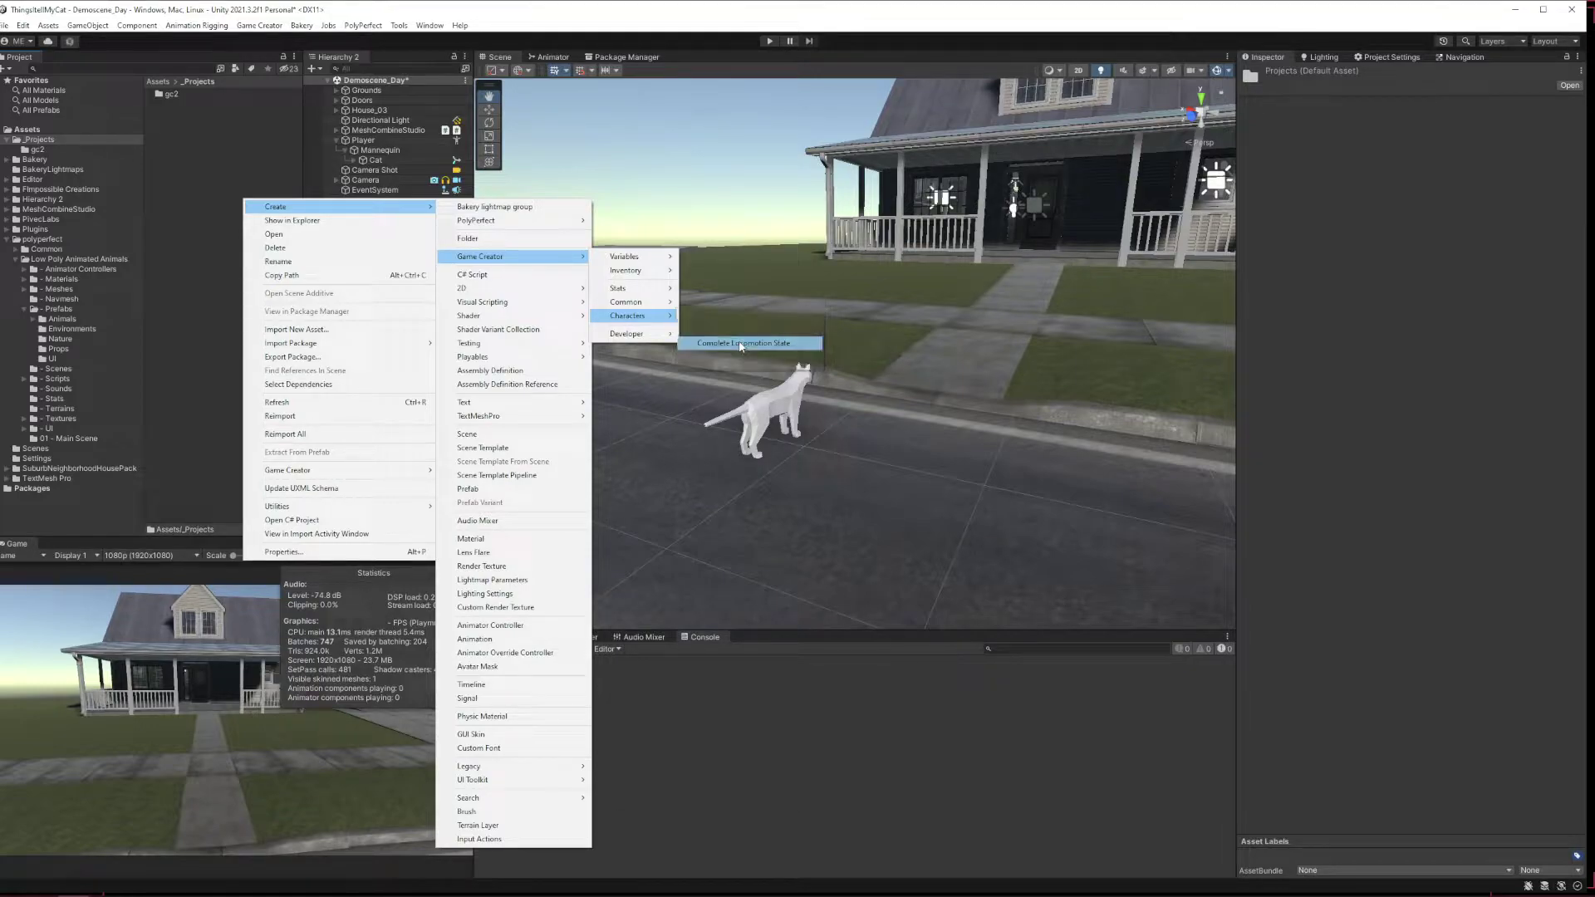
# Rename the new locomotion state asset to cat_loco.
pyautogui.click(214, 106)
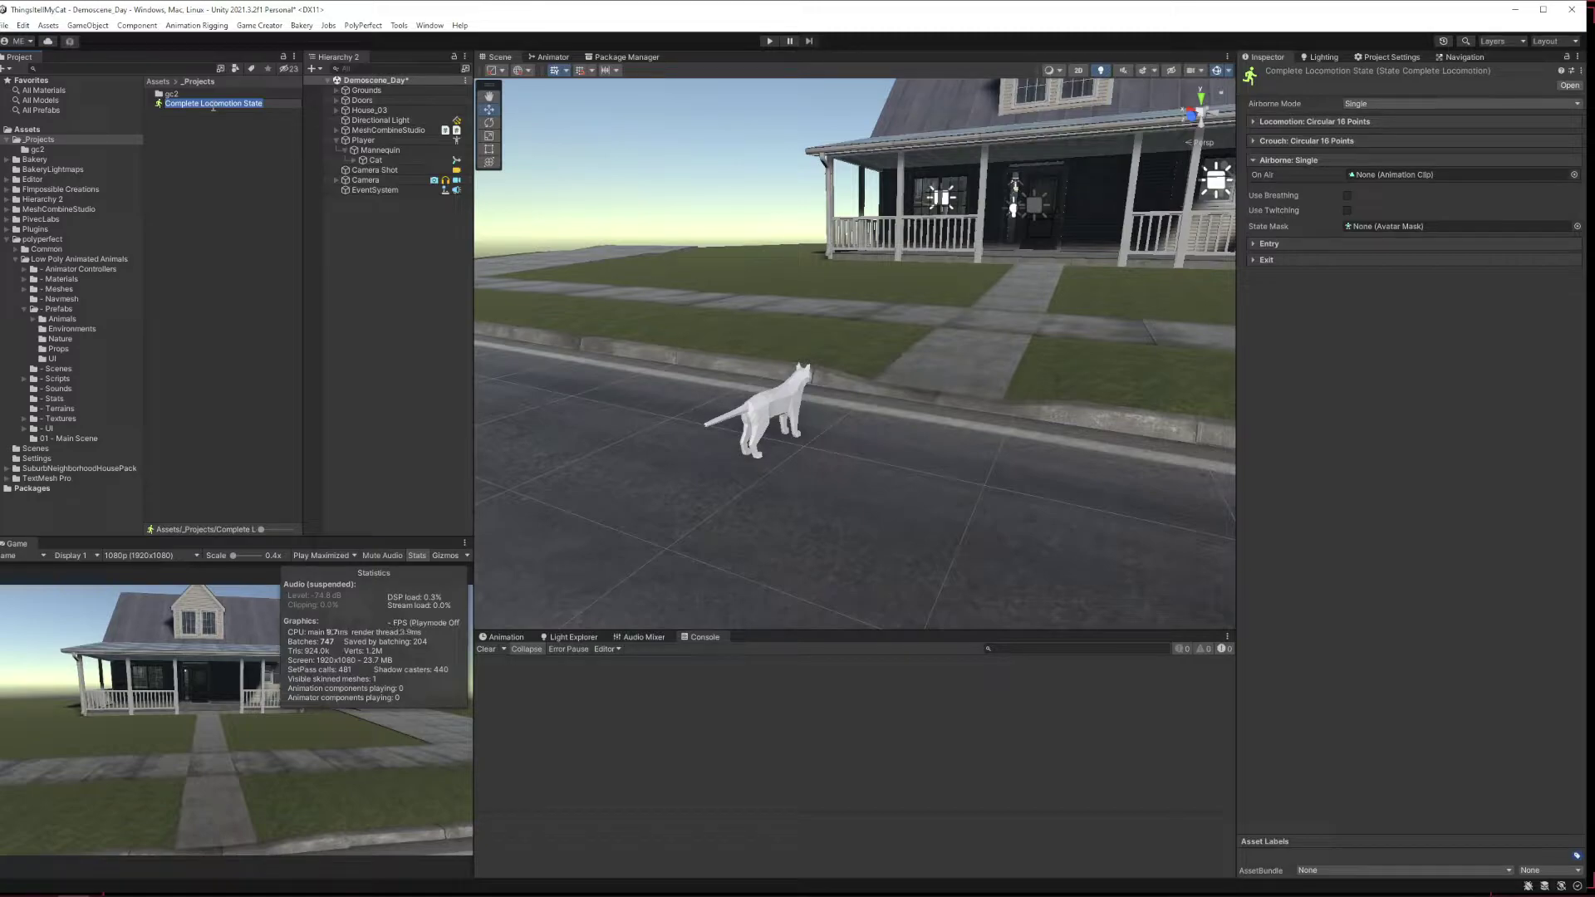
pyautogui.write('C')
pyautogui.press('Return')
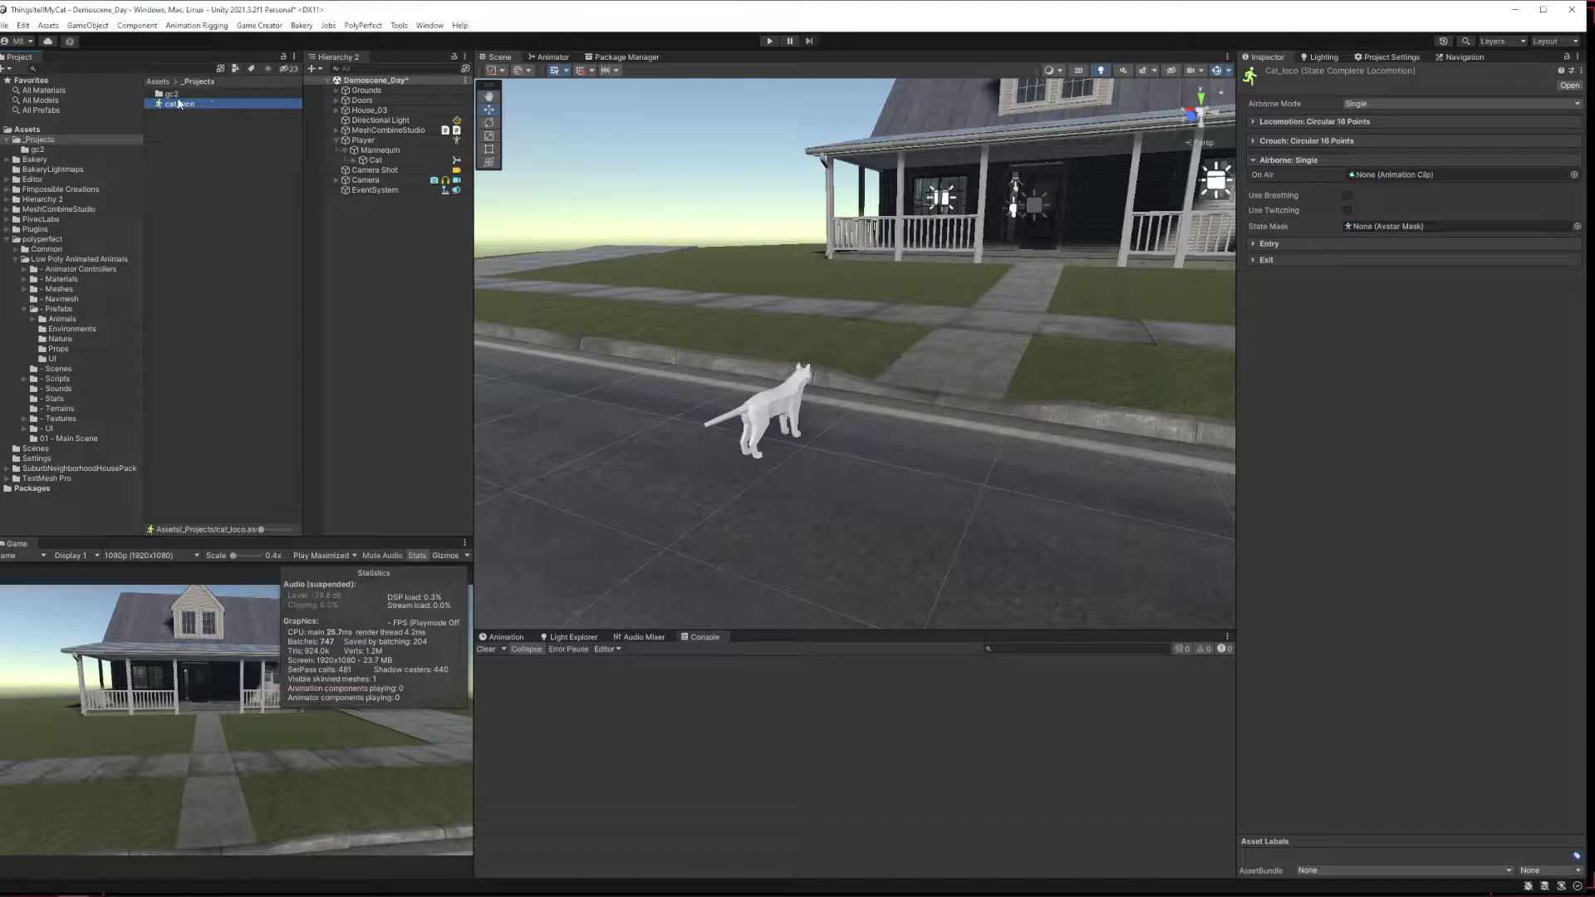
# Expand the Locomotion, Crouch, Entry and Exit foldouts in the Inspector.
pyautogui.click(1312, 122)
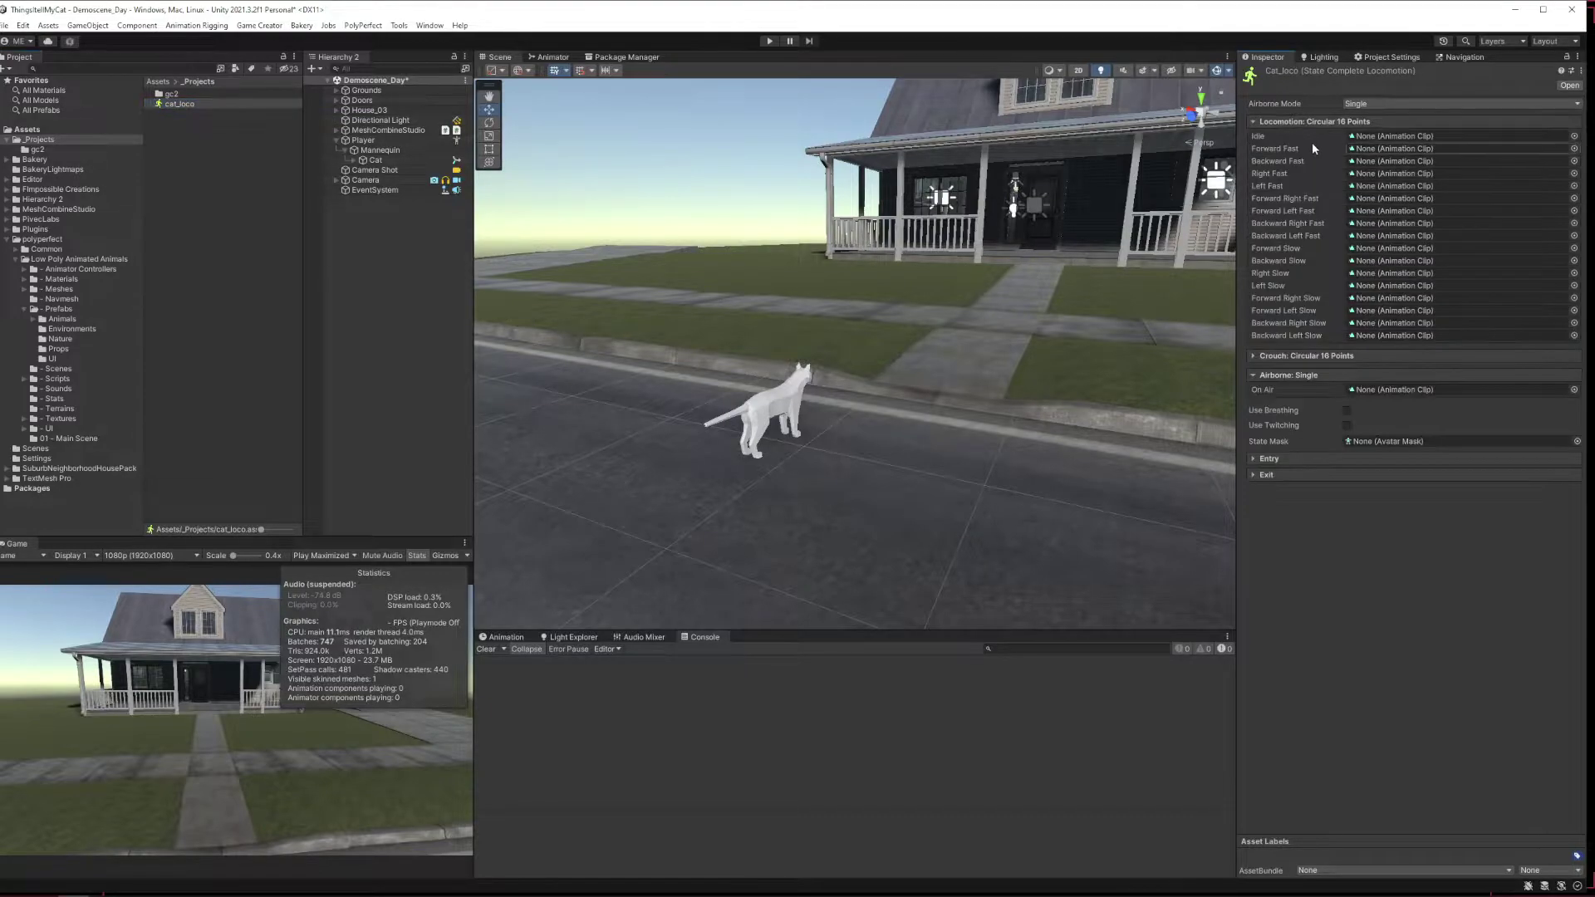
pyautogui.click(1316, 356)
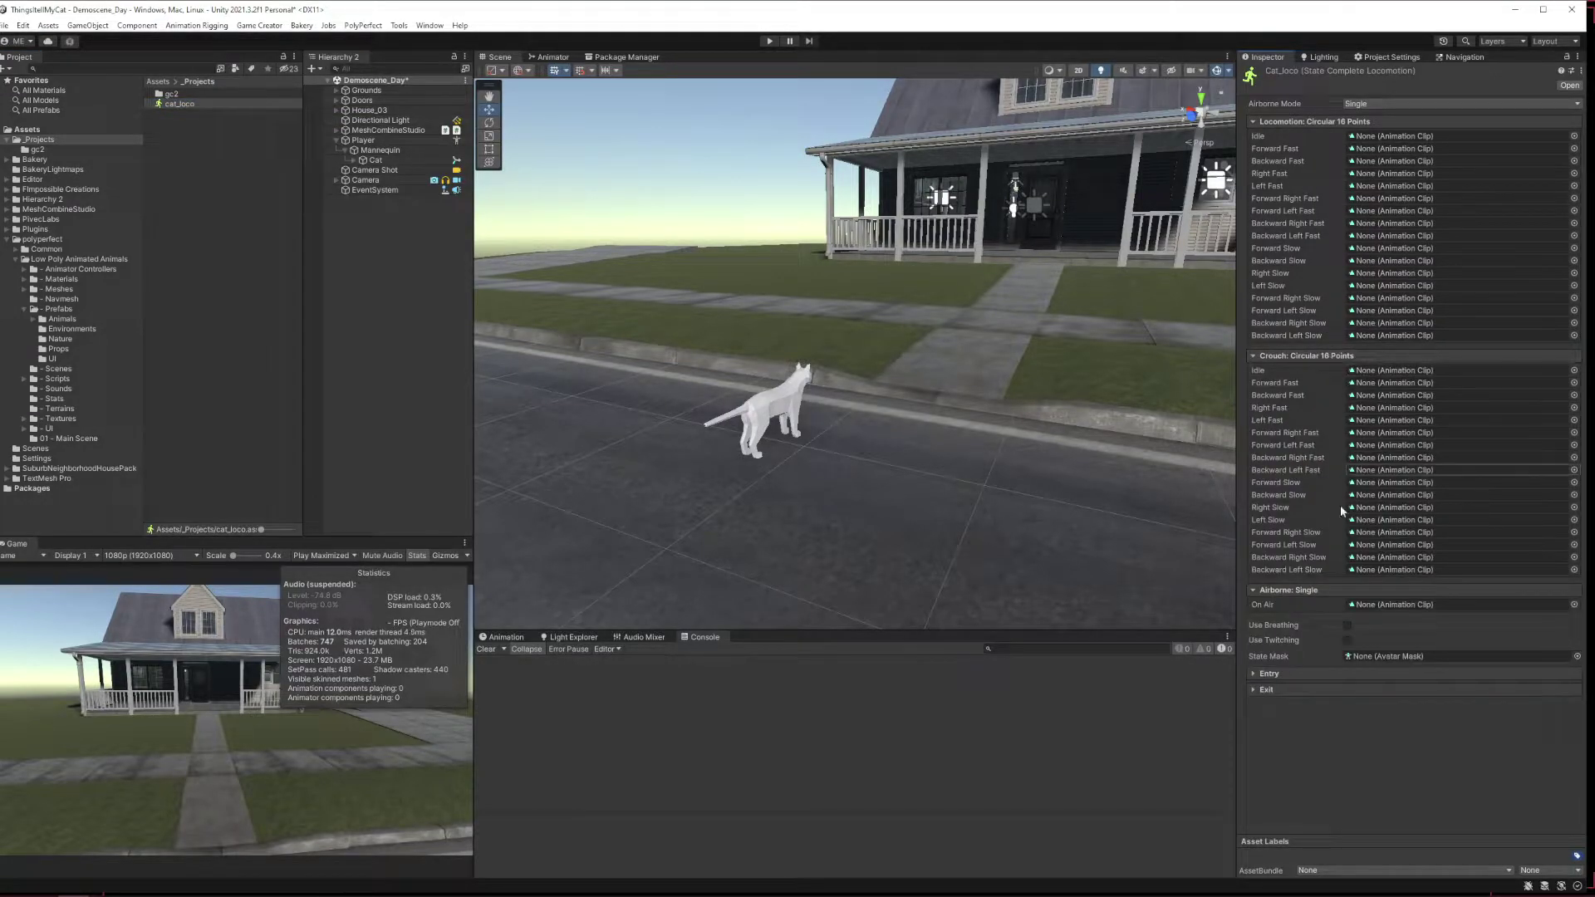
pyautogui.click(1303, 672)
pyautogui.click(1297, 715)
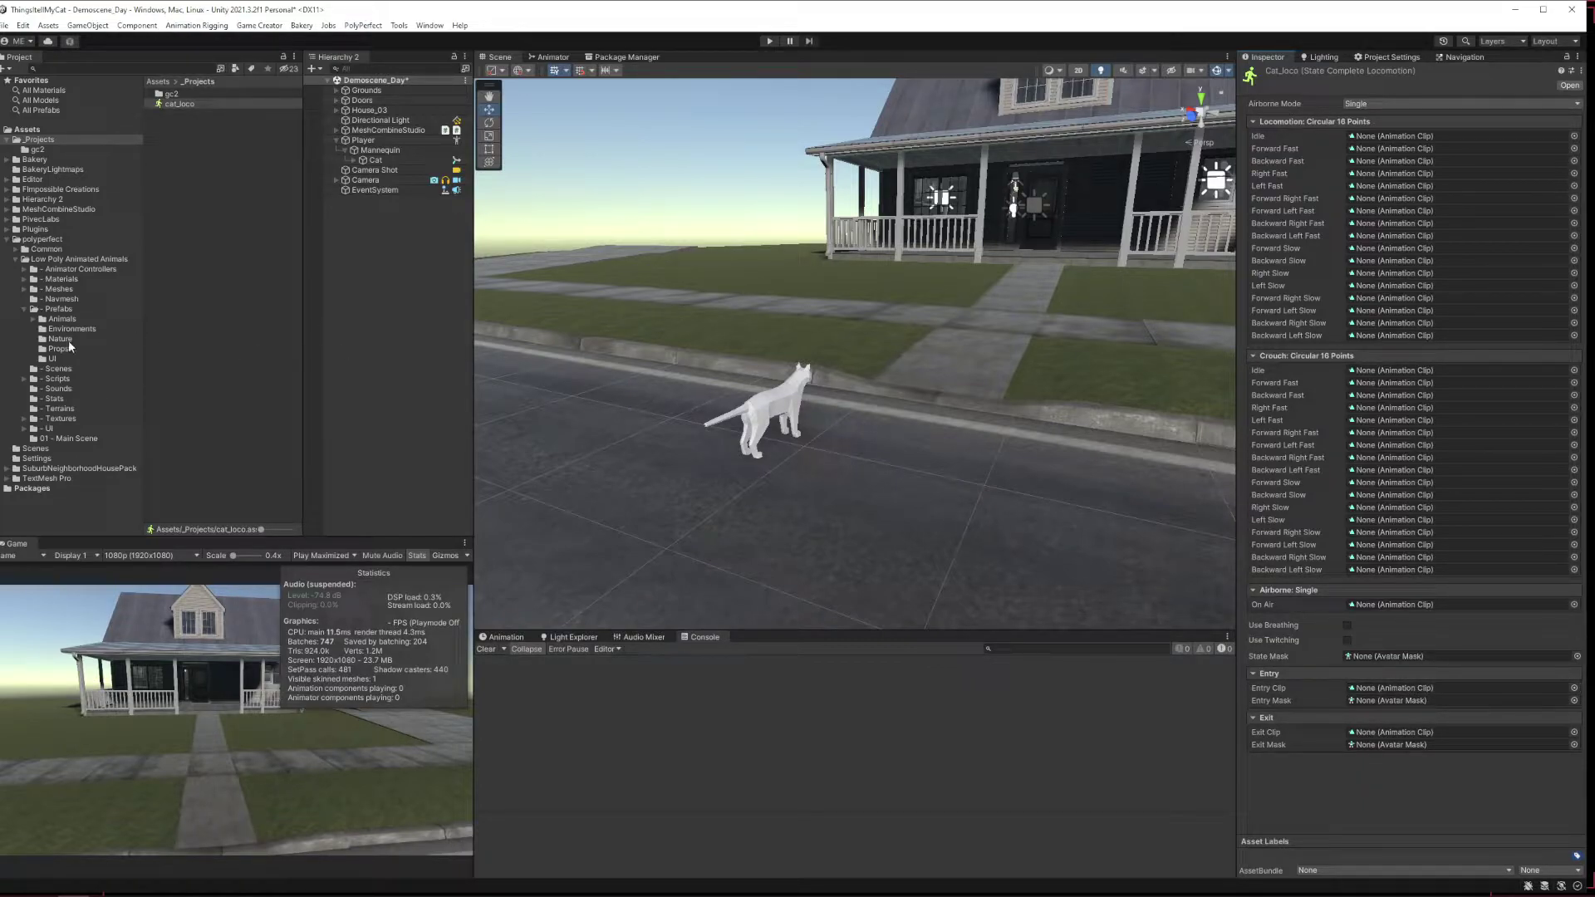
# Assign Cat_Sleep from Meshes > Animals > Cat as cat_loco's Entry Clip and run a quick play test.
pyautogui.click(23, 289)
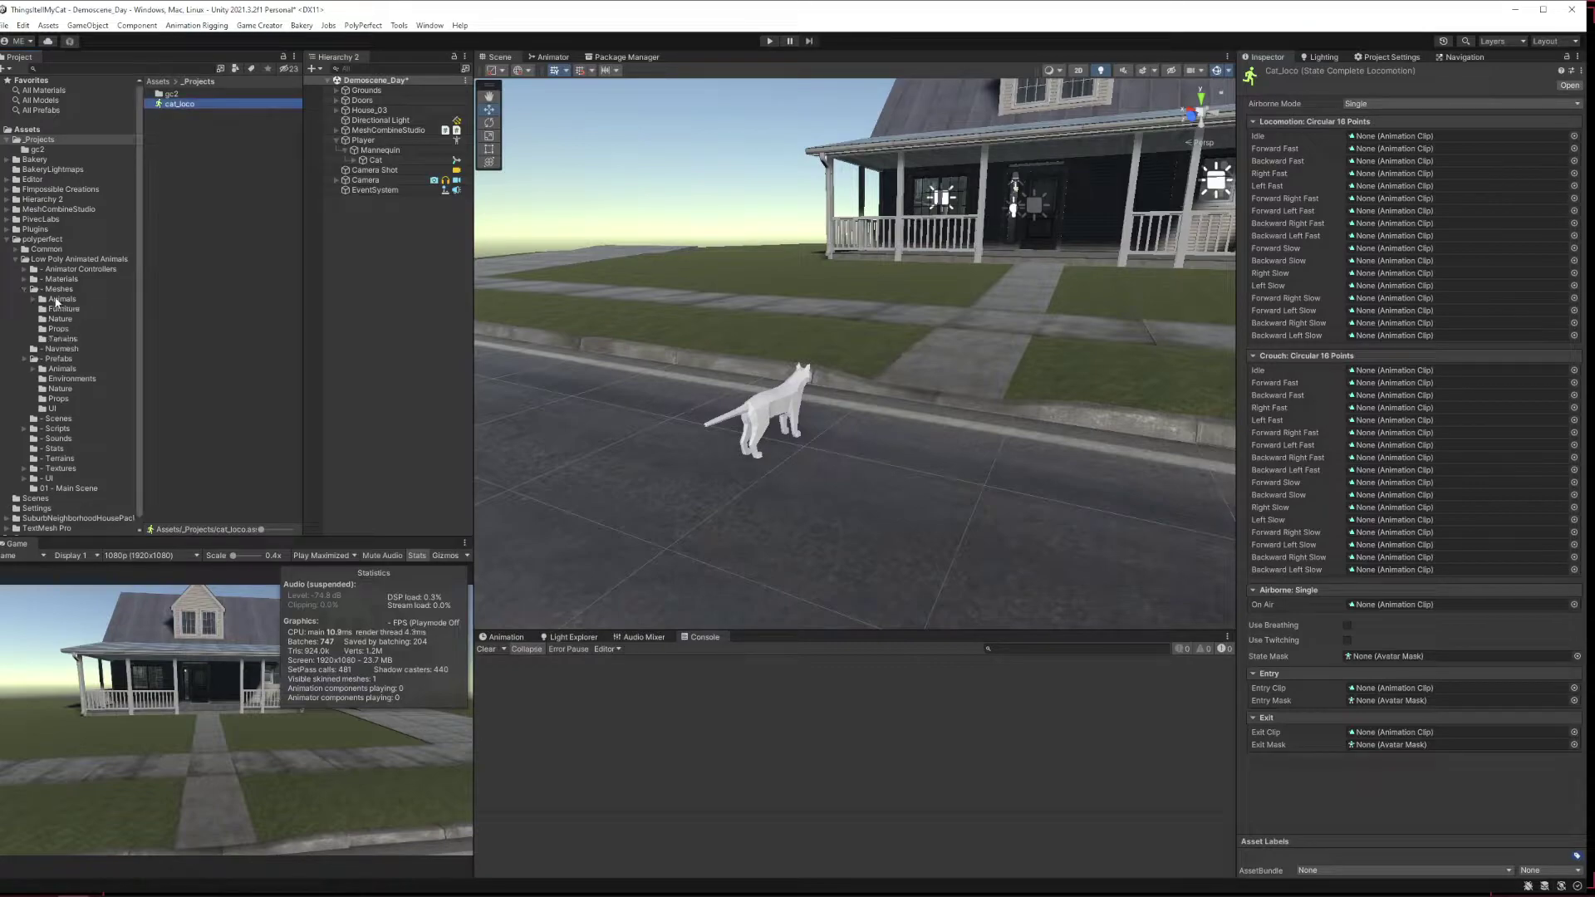
pyautogui.click(33, 300)
pyautogui.click(71, 359)
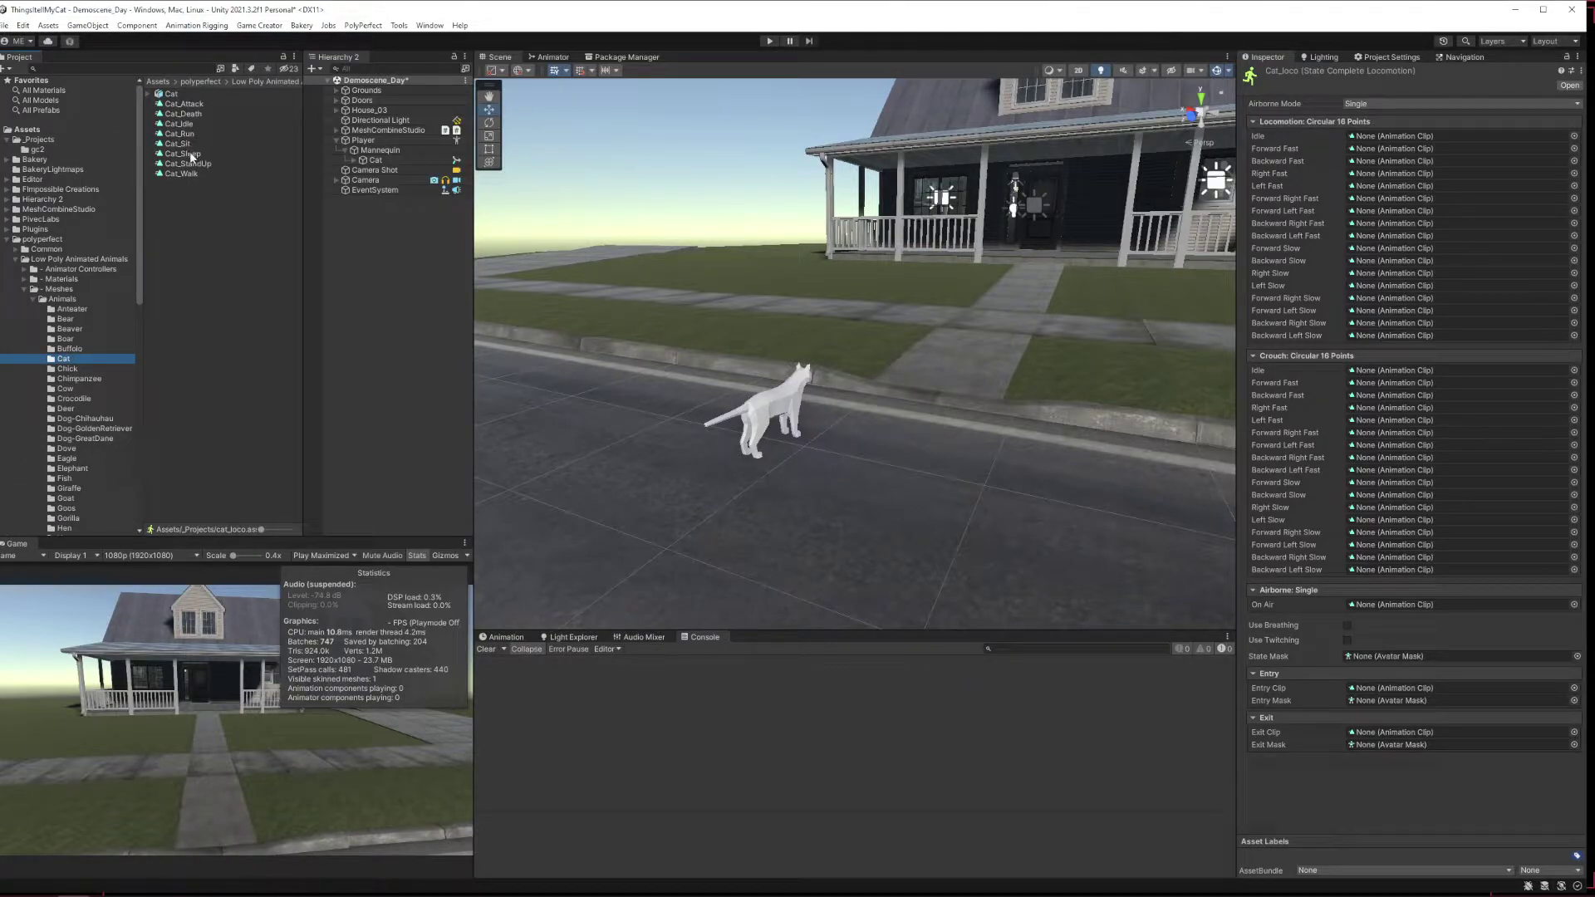
pyautogui.moveTo(189, 151); pyautogui.dragTo(1375, 689)
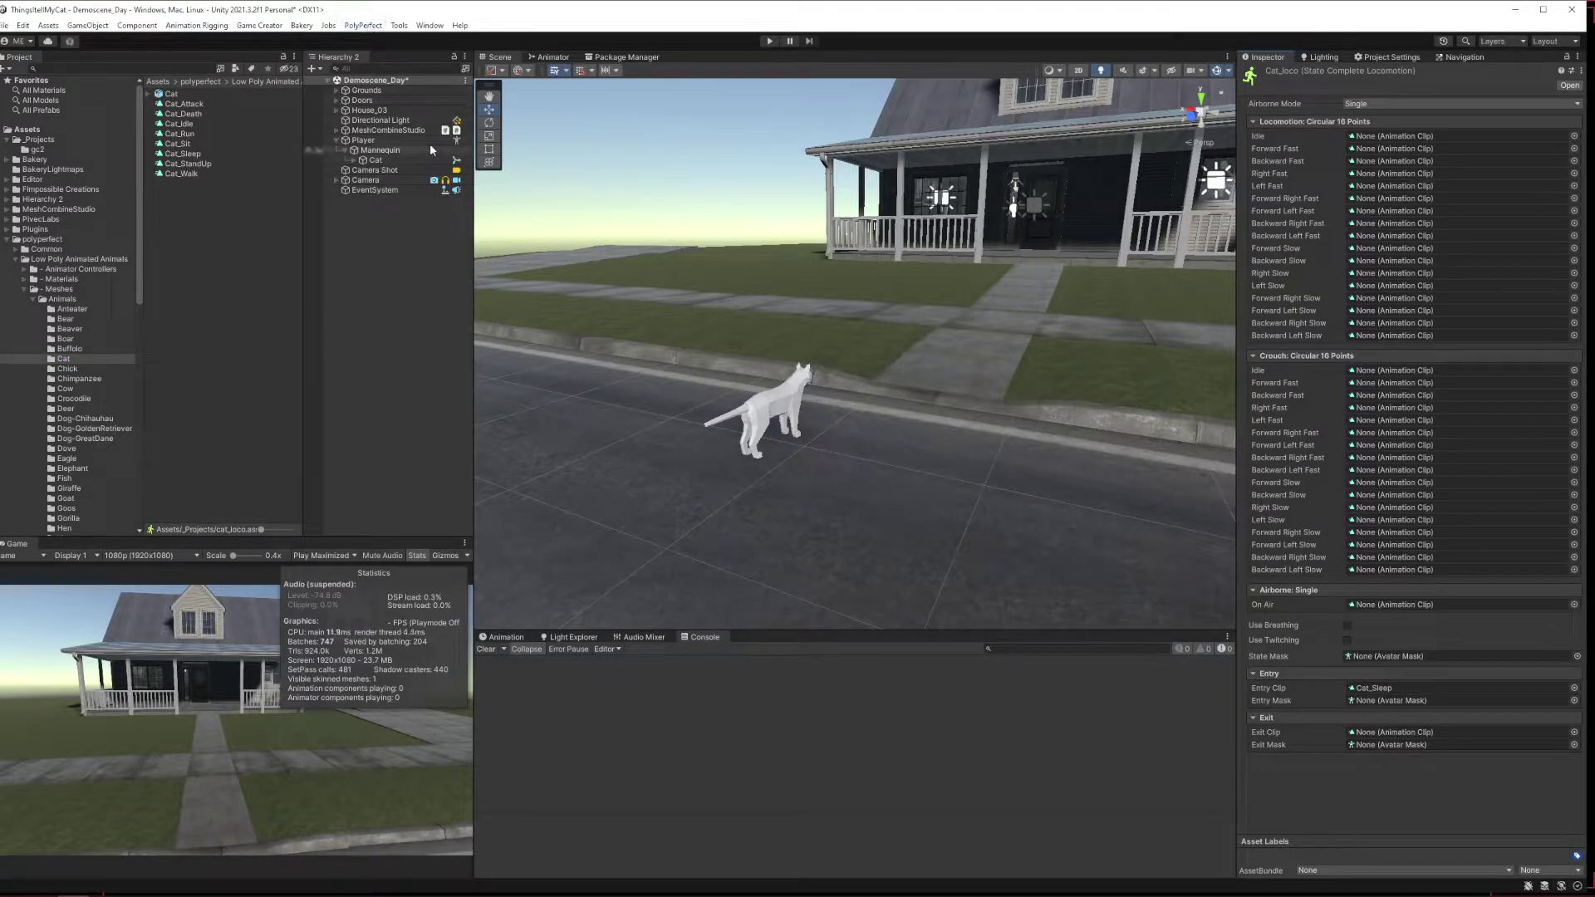
pyautogui.click(769, 42)
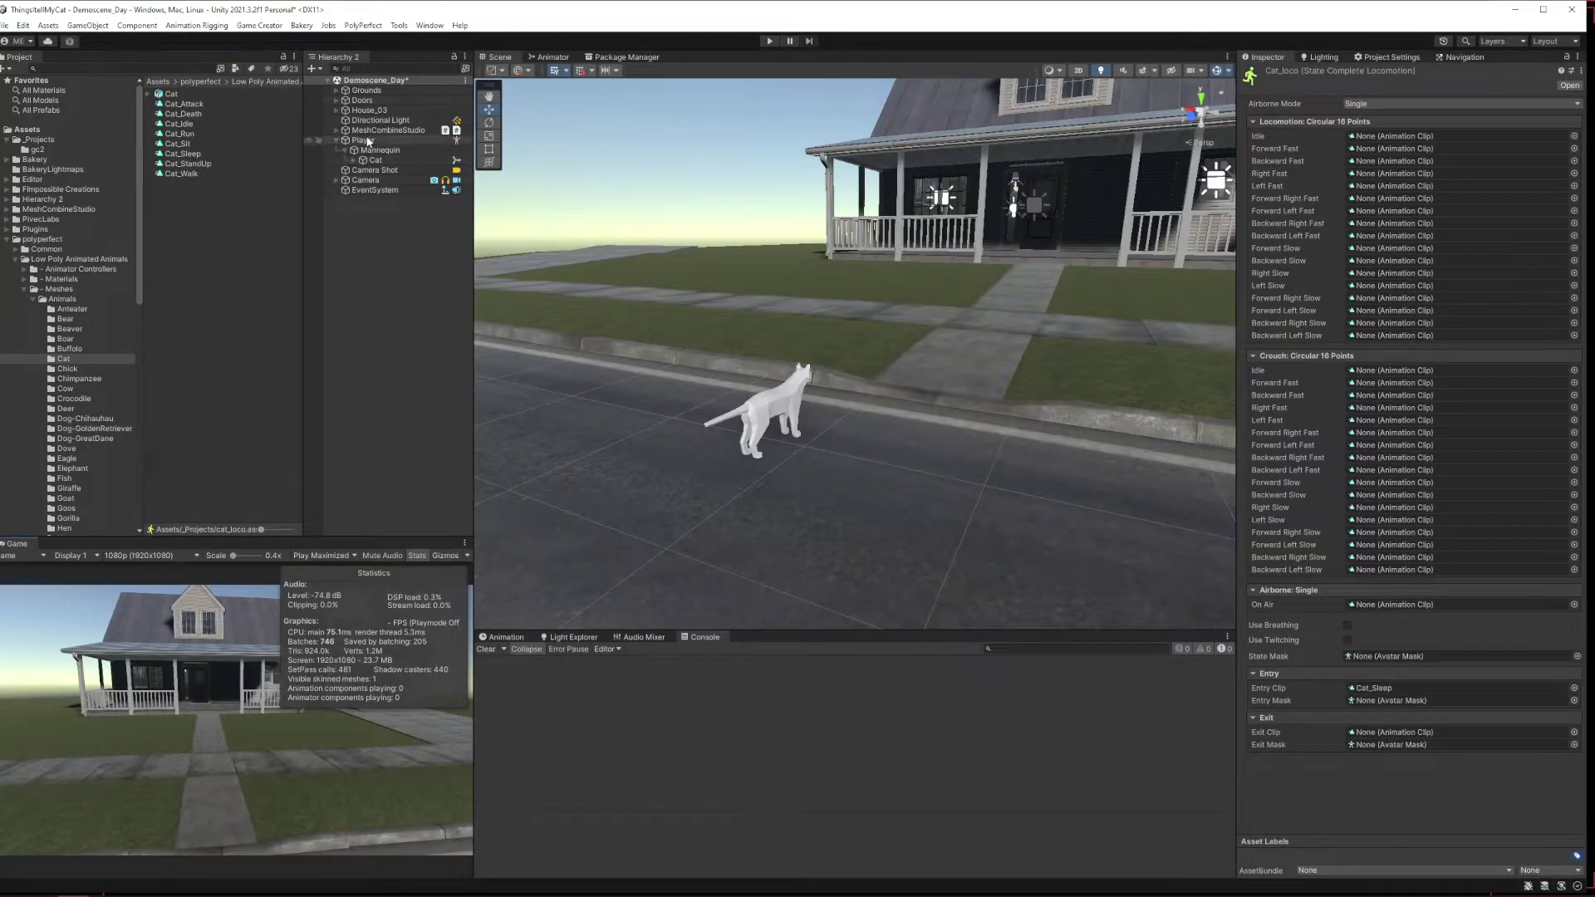
# Put cat_loco from _Projects into the Player's Animation Start State and run the game.
pyautogui.click(371, 142)
pyautogui.click(365, 141)
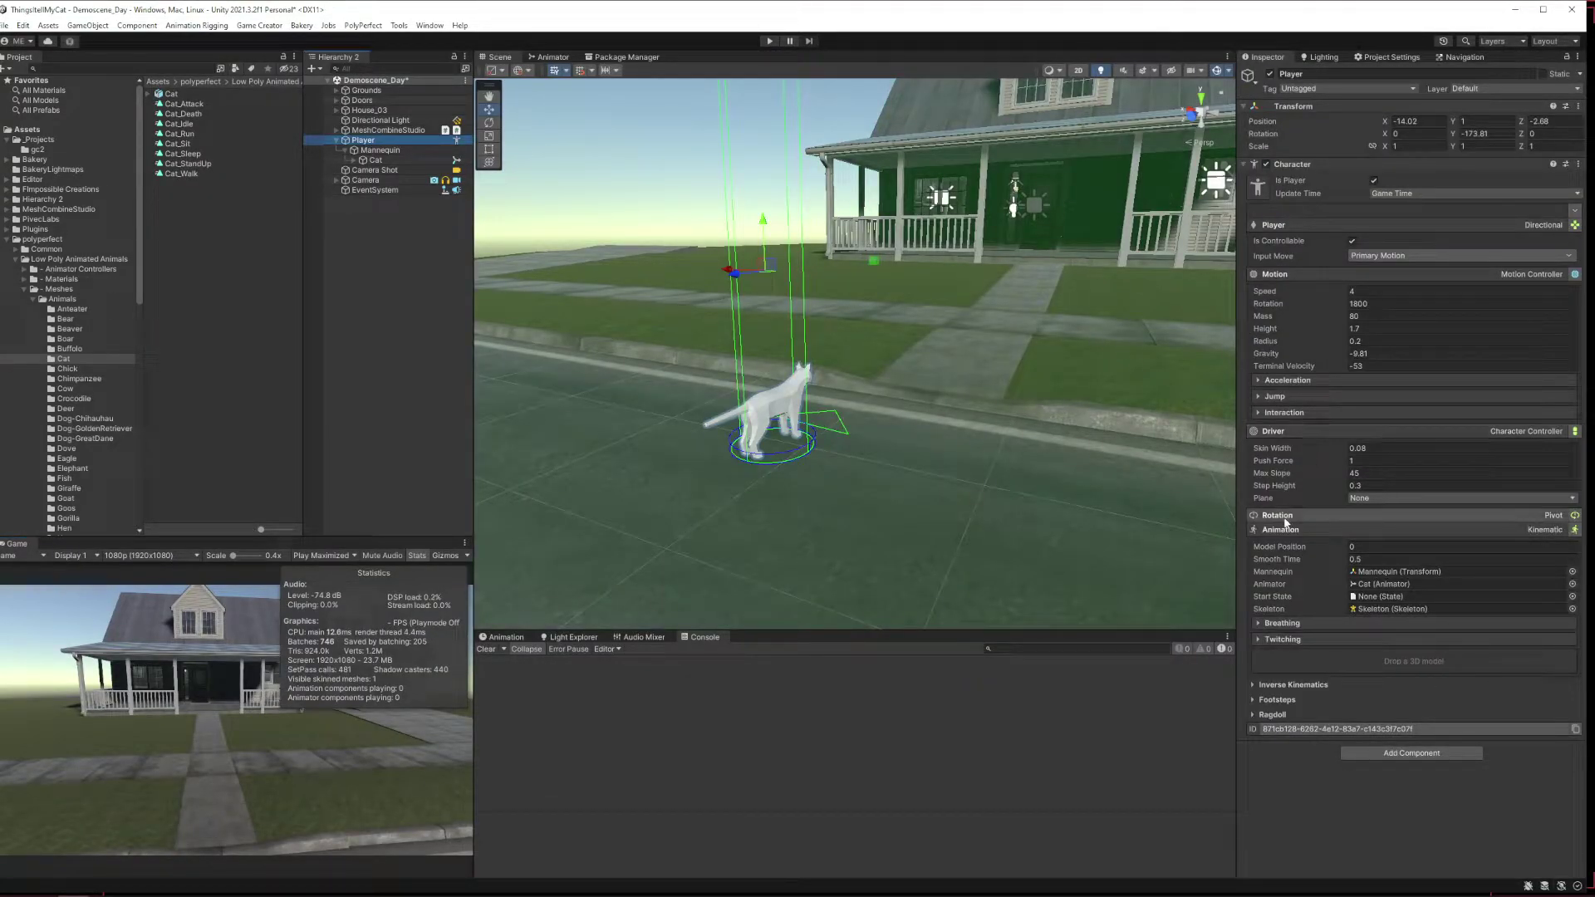
pyautogui.click(36, 151)
pyautogui.click(40, 139)
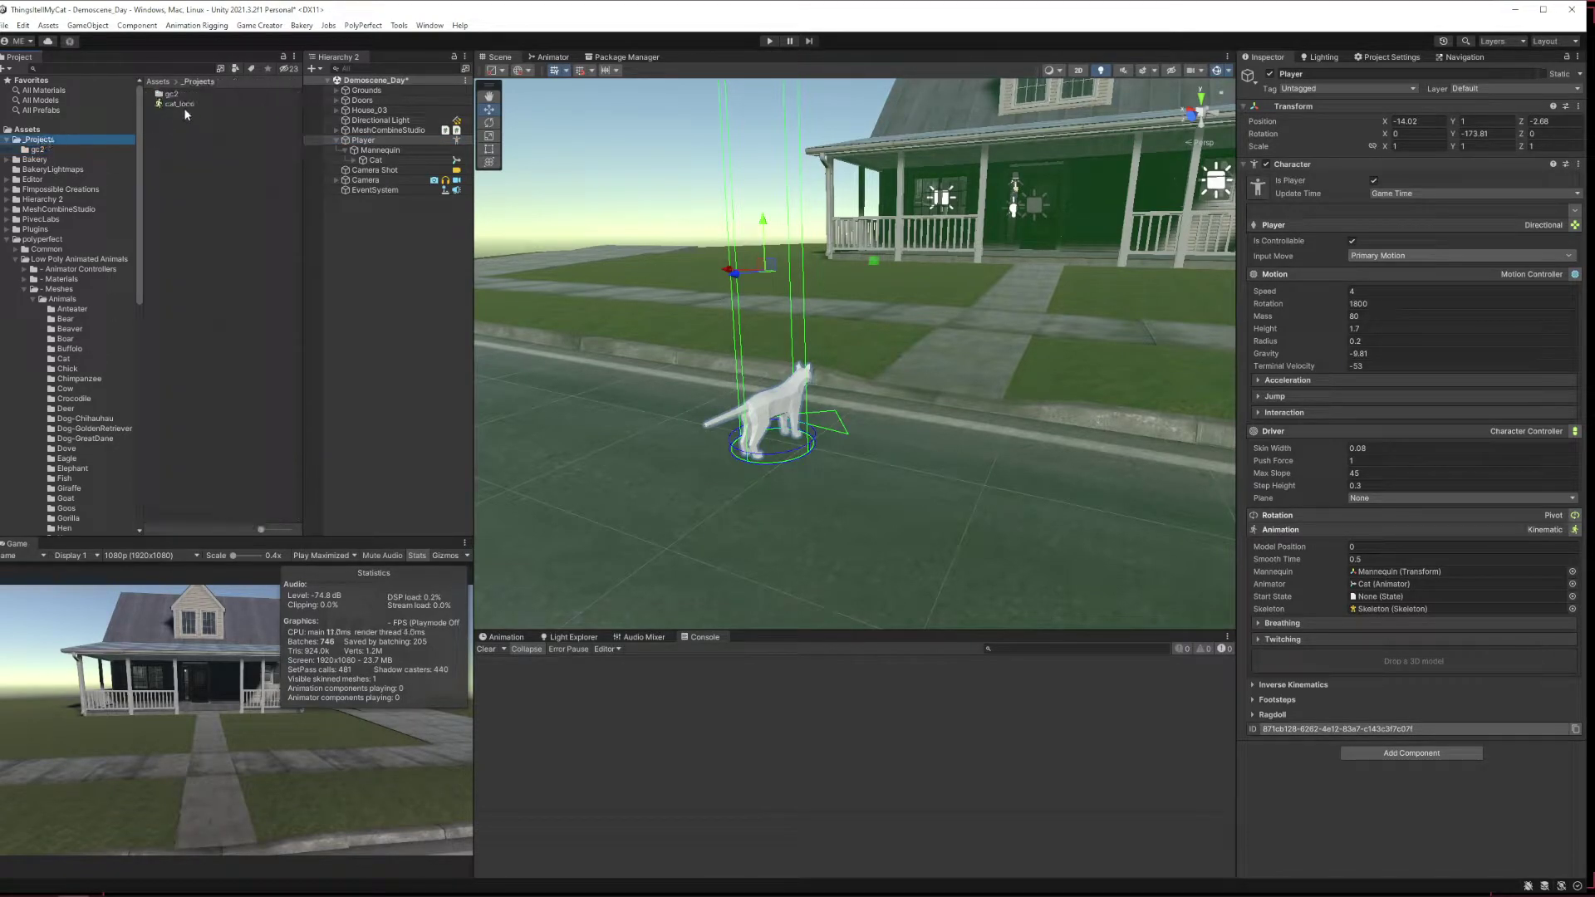
pyautogui.moveTo(182, 107); pyautogui.dragTo(1388, 597)
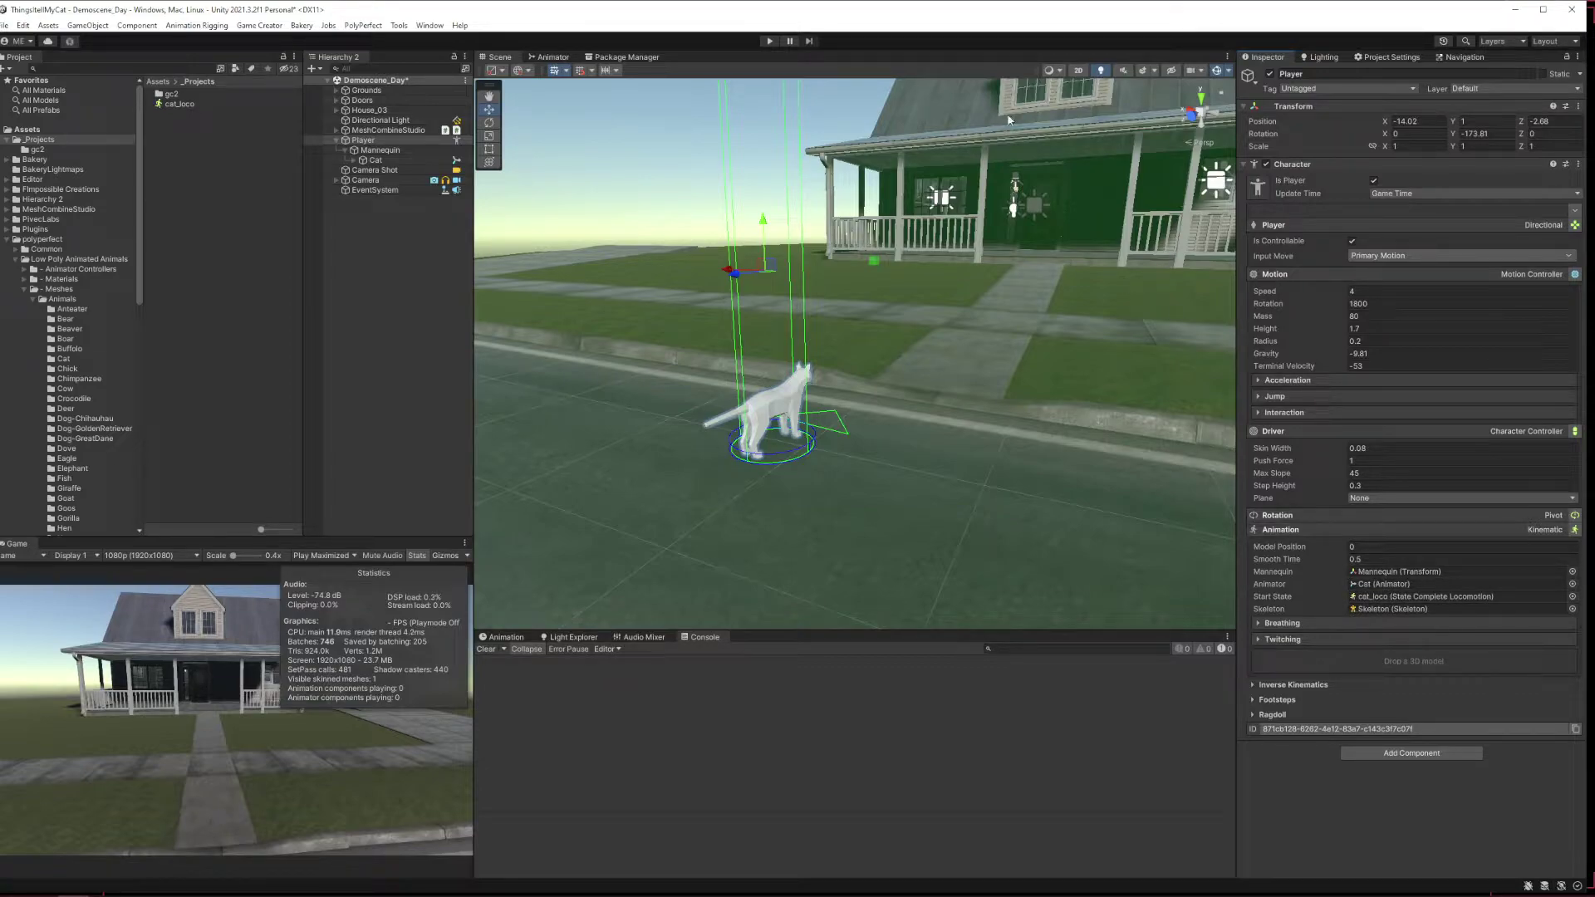
pyautogui.click(770, 42)
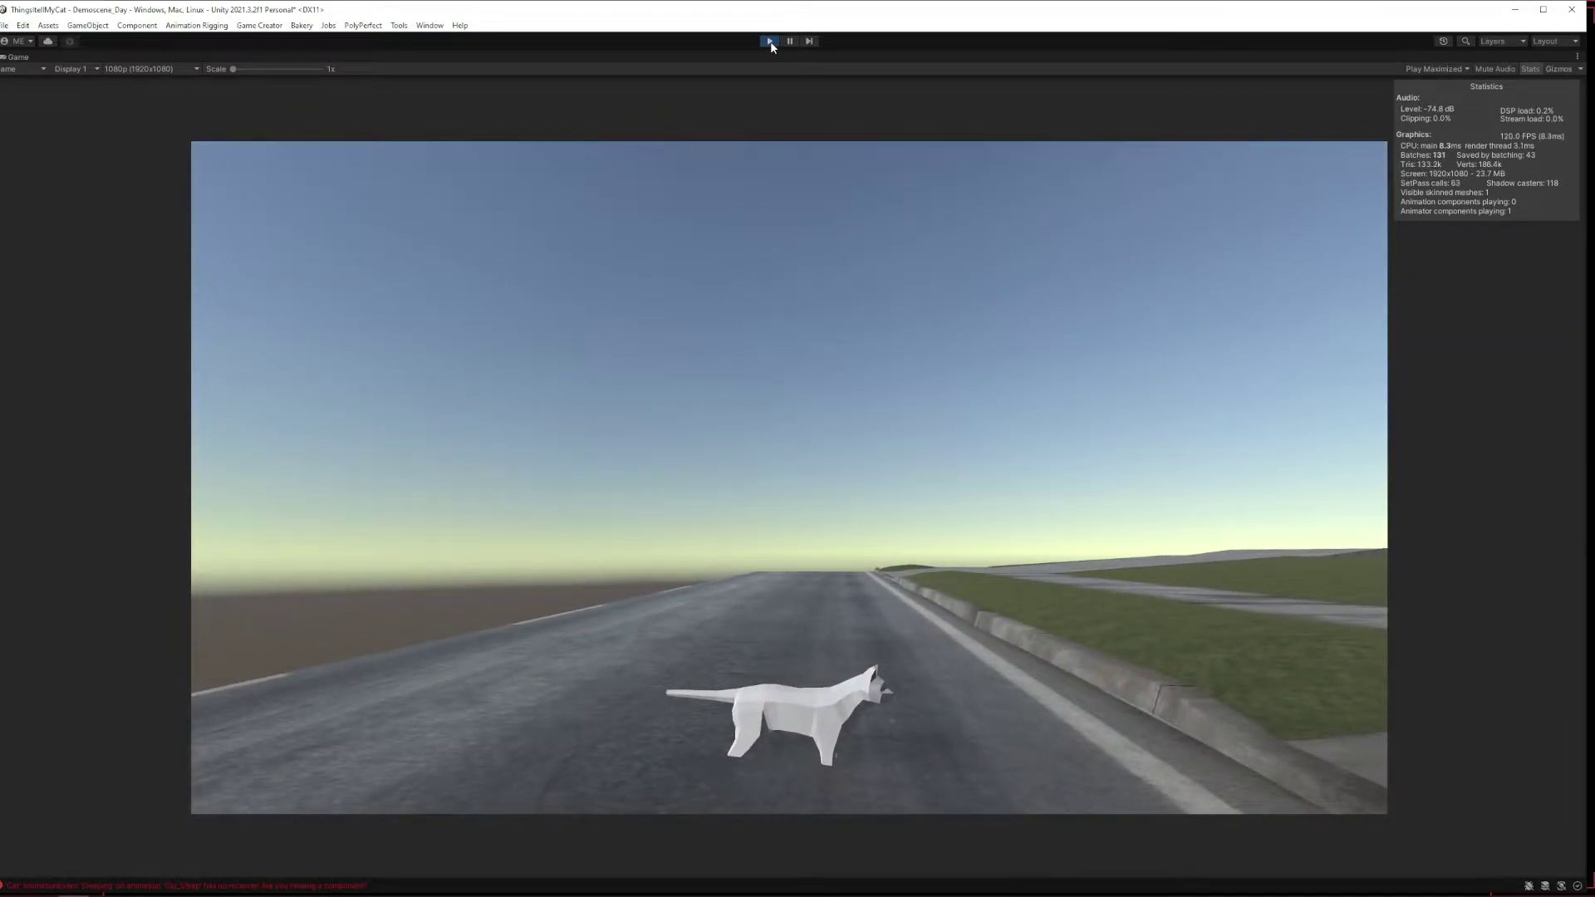
# Stop the running game and show the clips in the Cat folder.
pyautogui.click(770, 42)
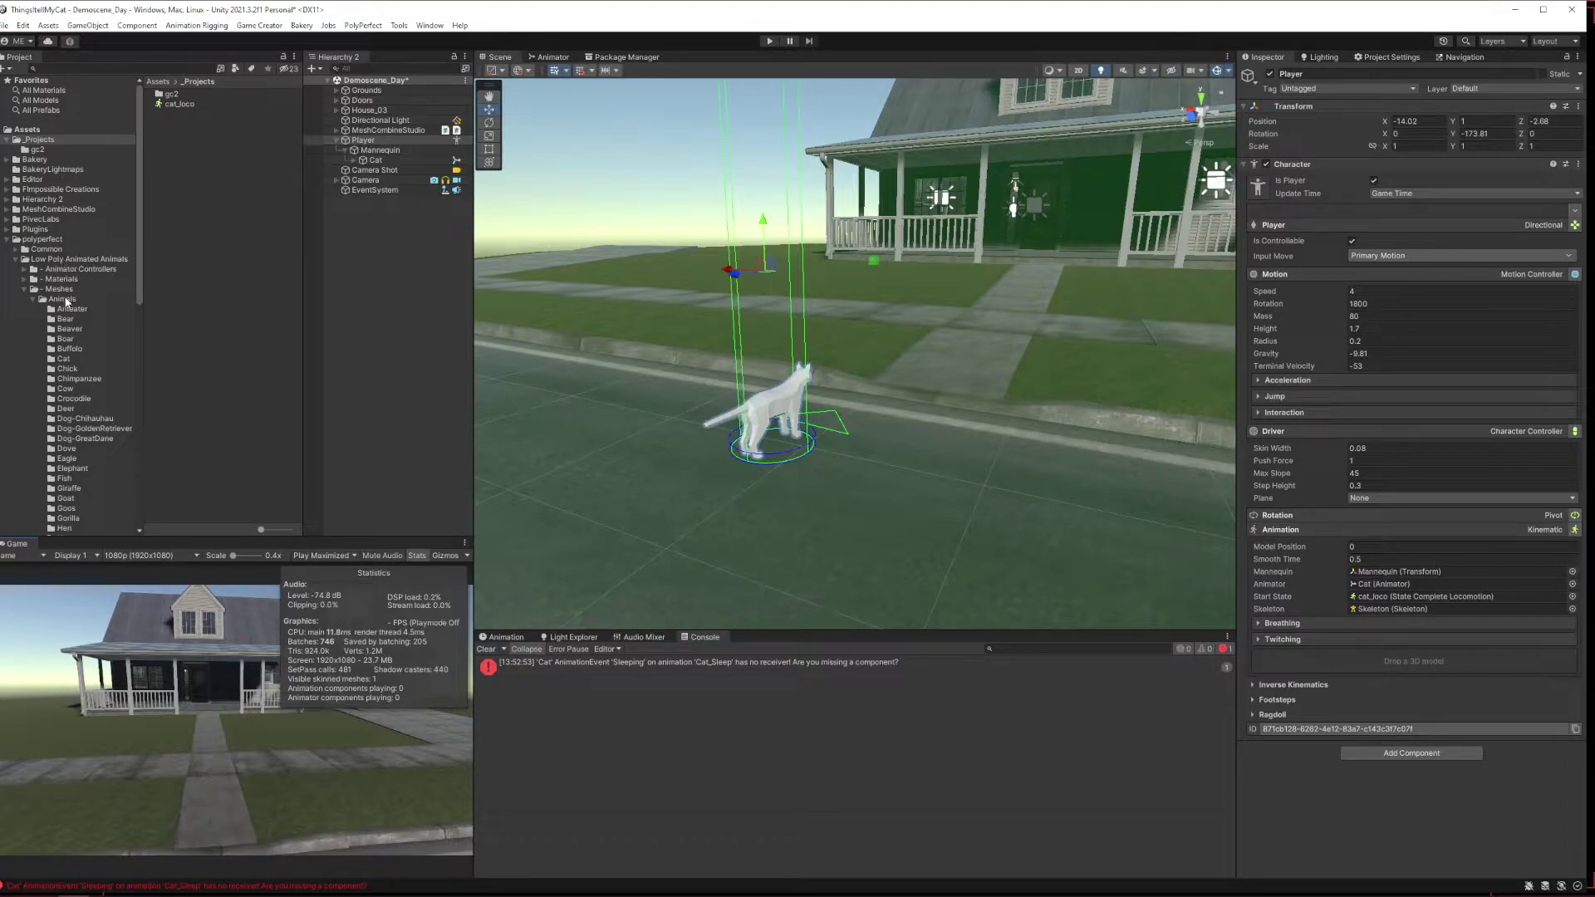
pyautogui.click(63, 358)
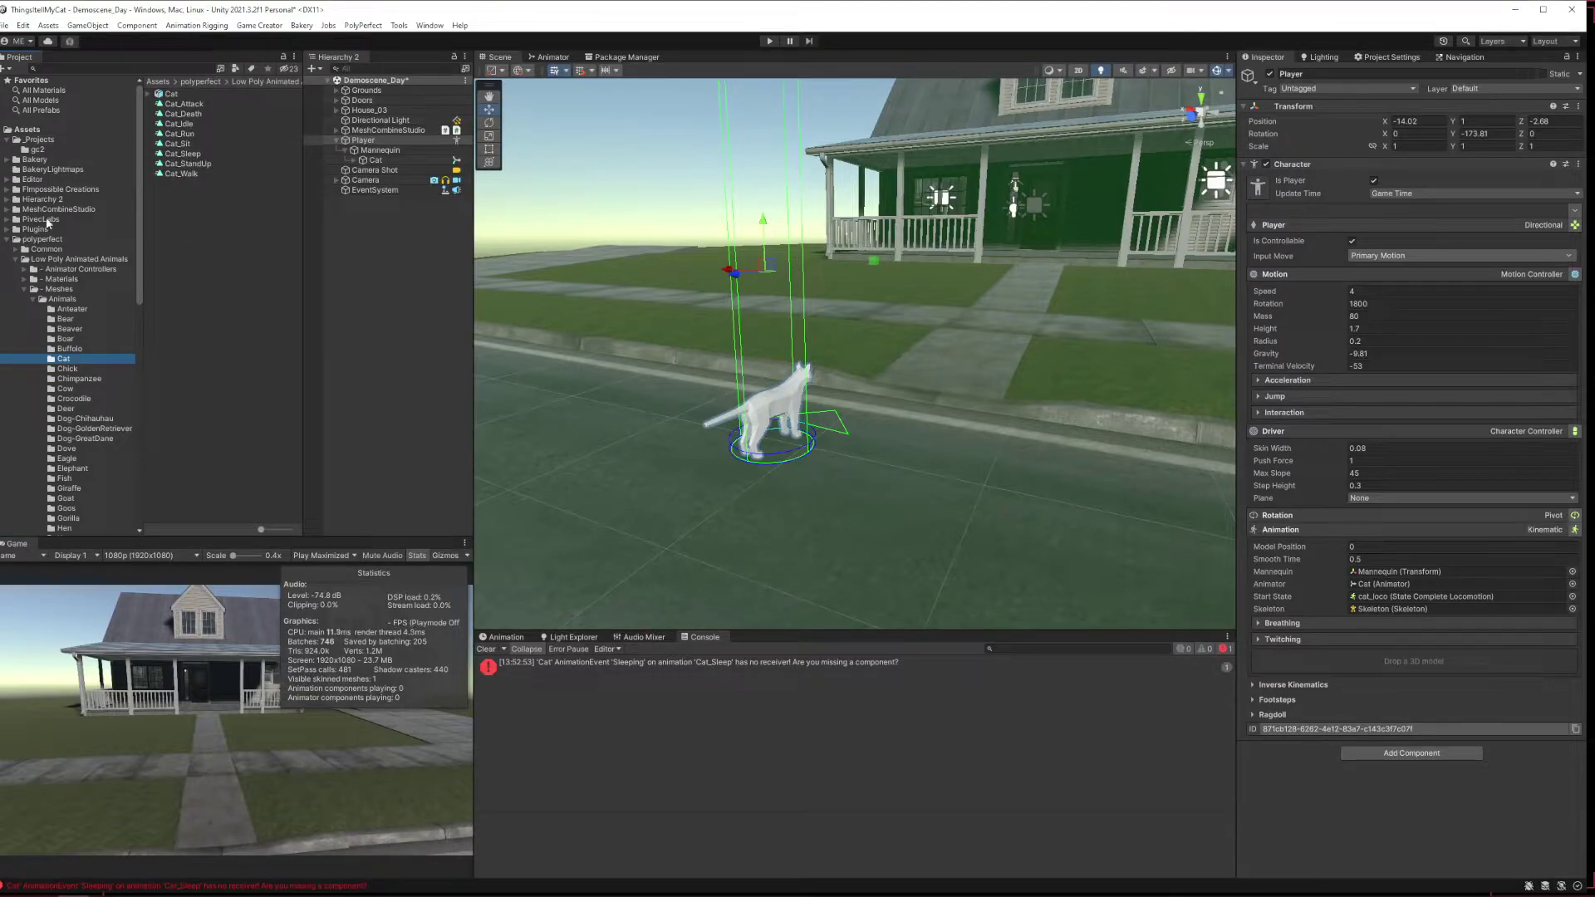
# Preview the Cat_StandUp clip on the Cat model in an enlarged preview pane.
pyautogui.click(38, 139)
pyautogui.click(181, 105)
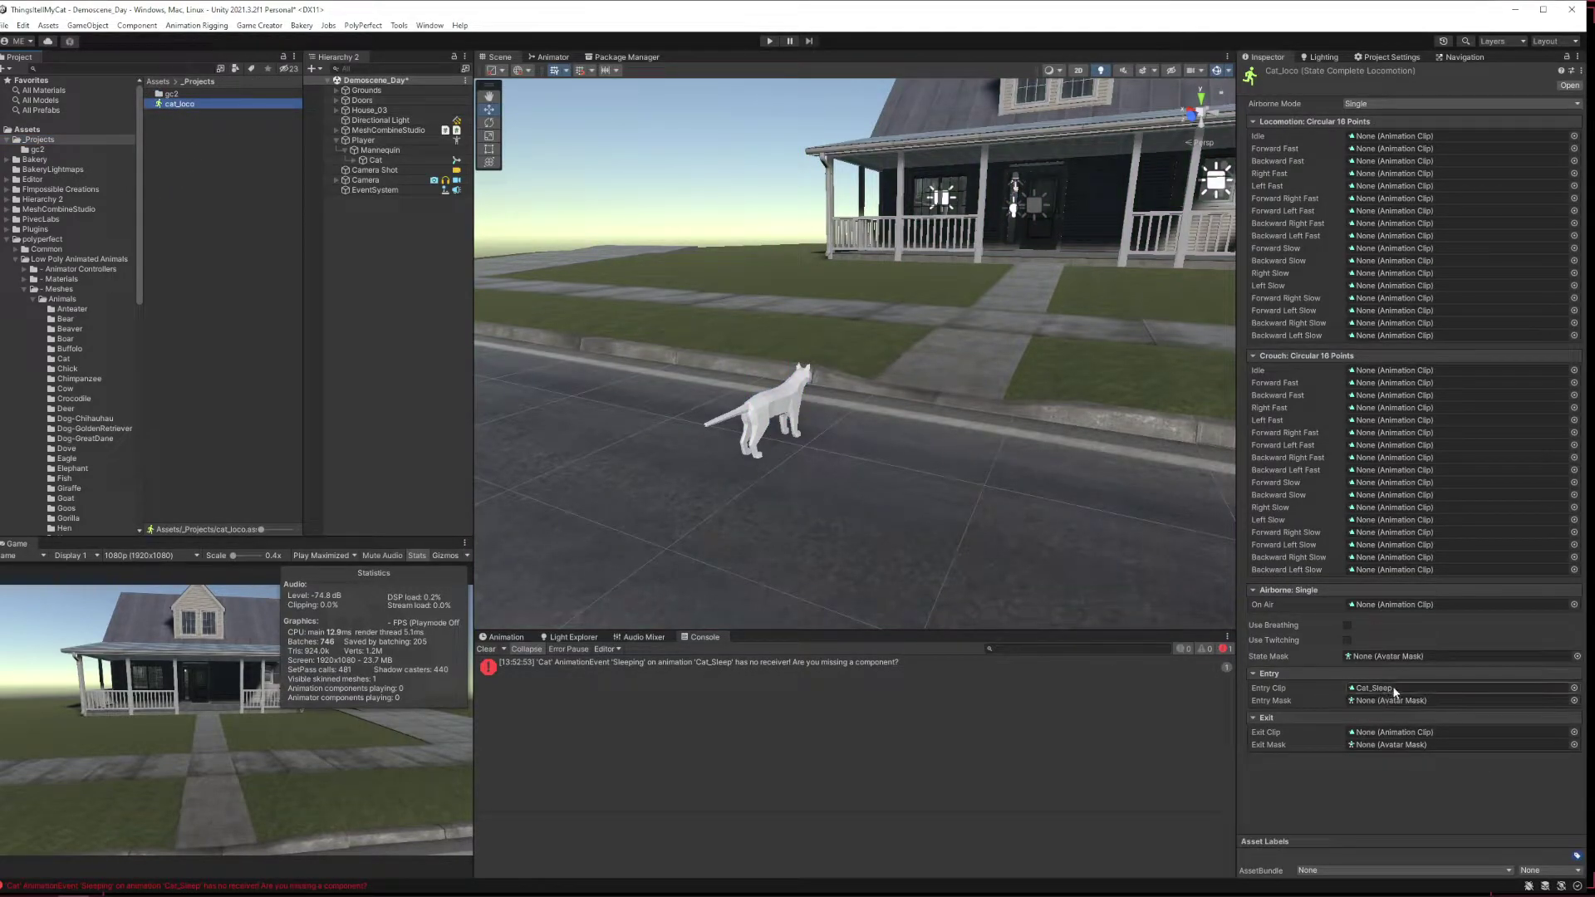
pyautogui.click(65, 359)
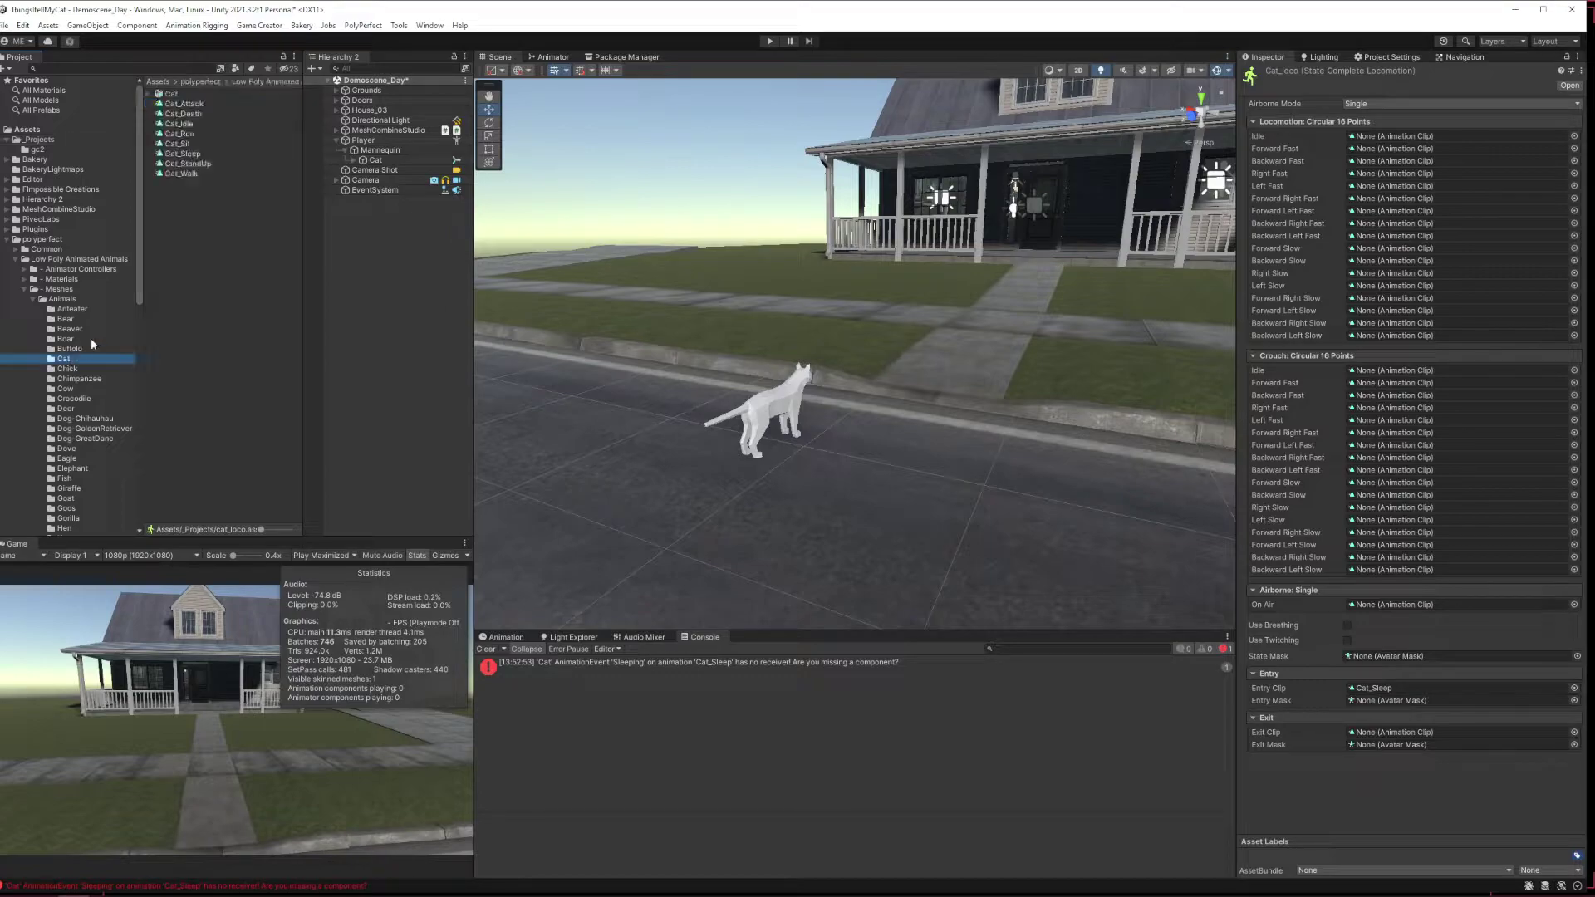
pyautogui.click(196, 166)
pyautogui.moveTo(1335, 746); pyautogui.dragTo(1322, 417)
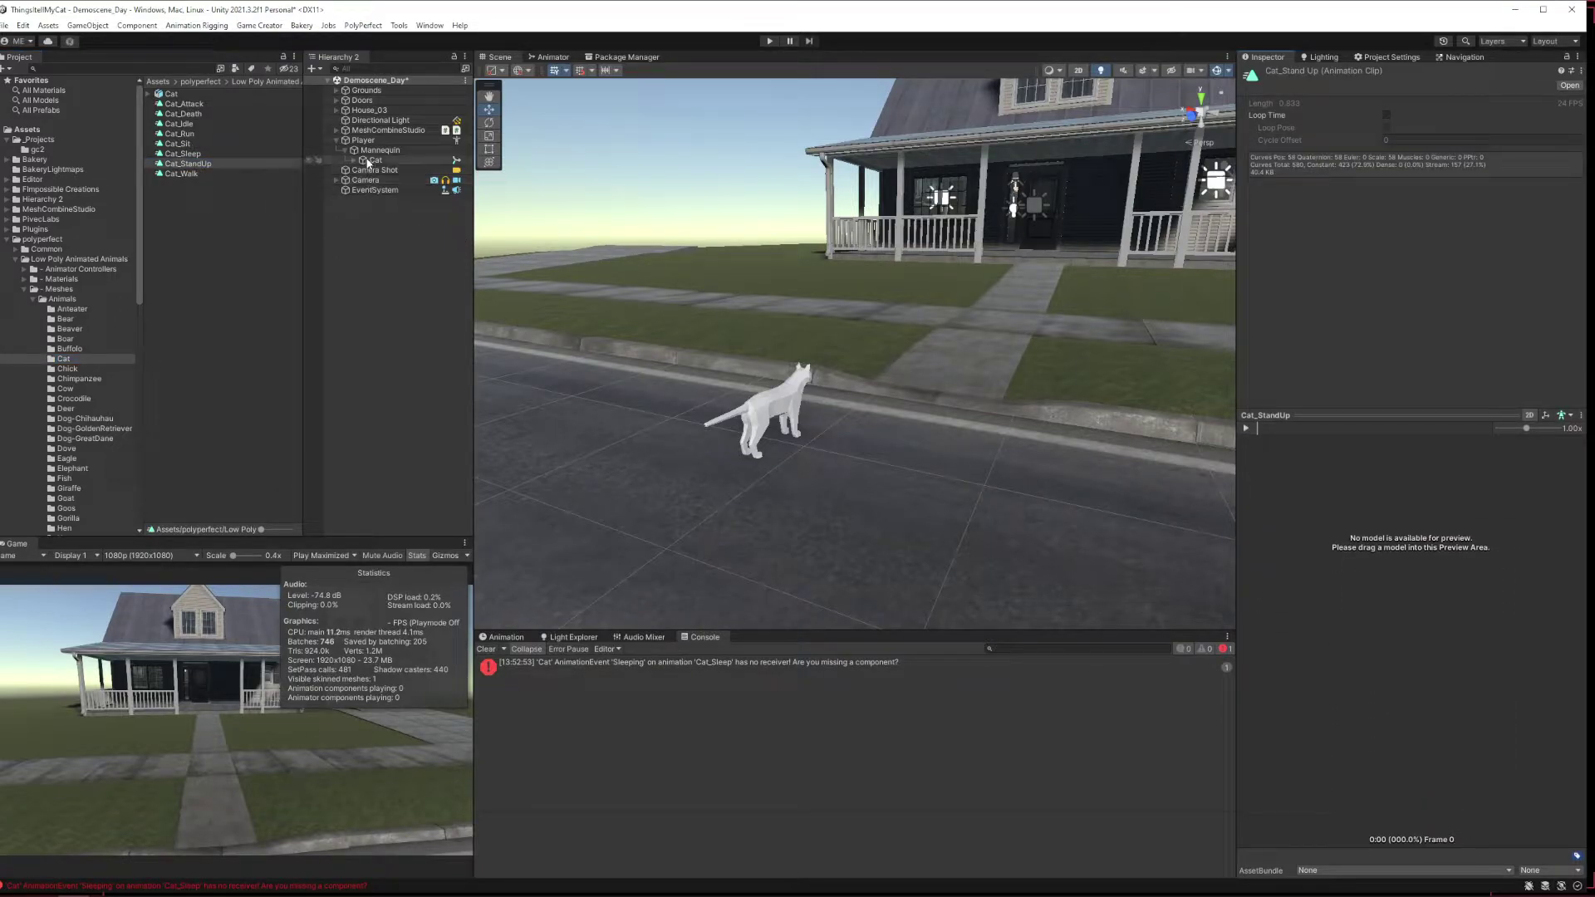
pyautogui.moveTo(375, 160); pyautogui.dragTo(1427, 592)
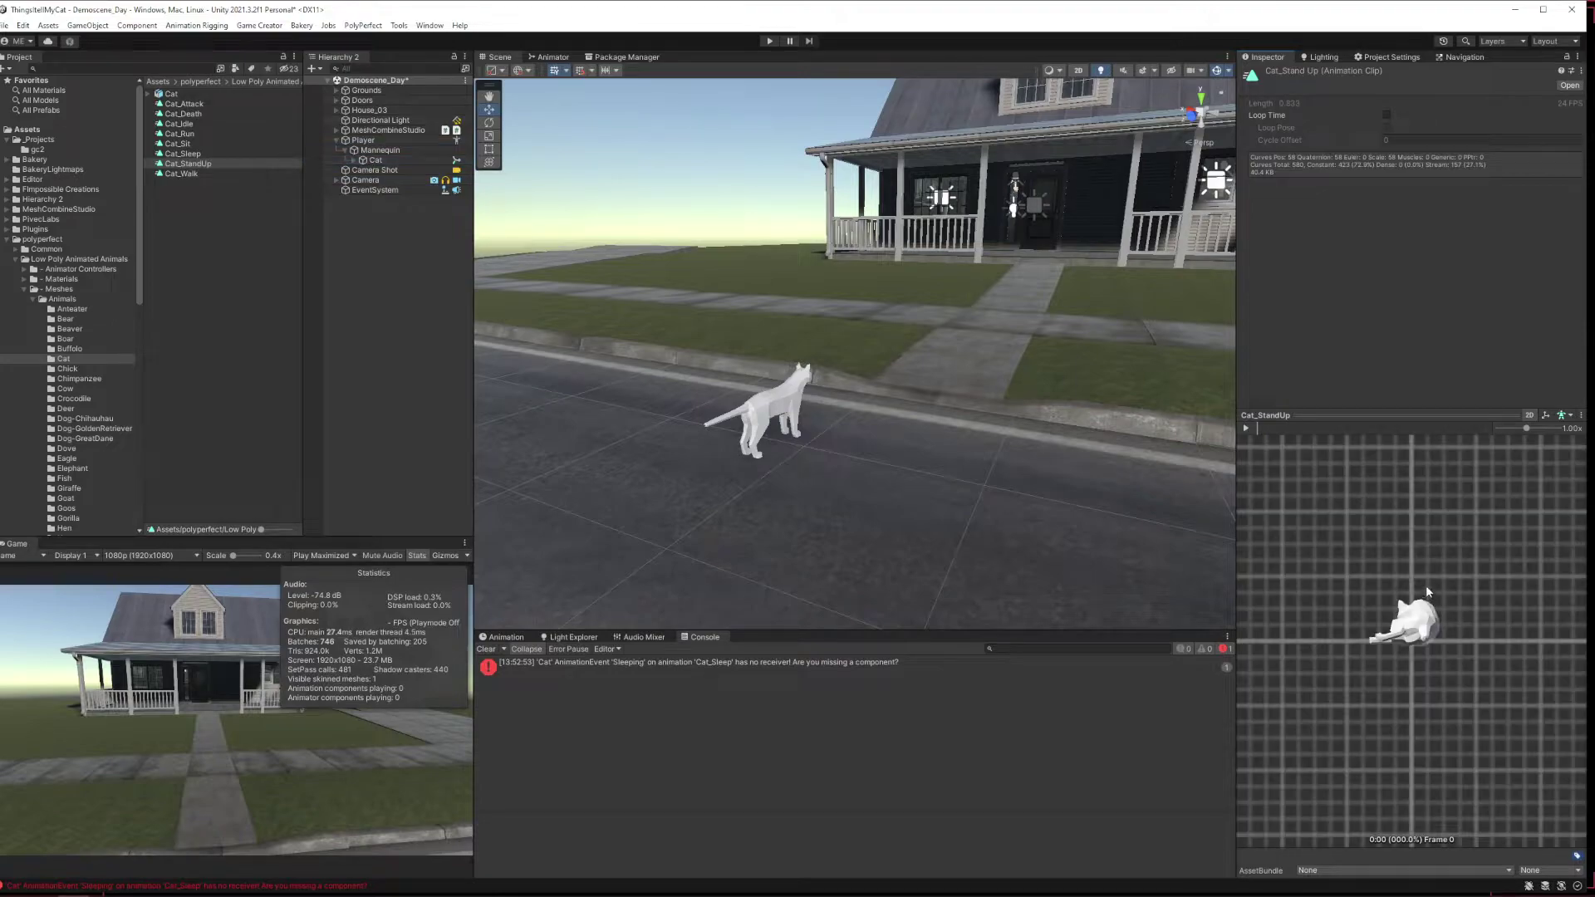
pyautogui.click(1244, 427)
# Replace cat_loco's Entry Clip Cat_Sleep with Cat_StandUp.
pyautogui.click(39, 139)
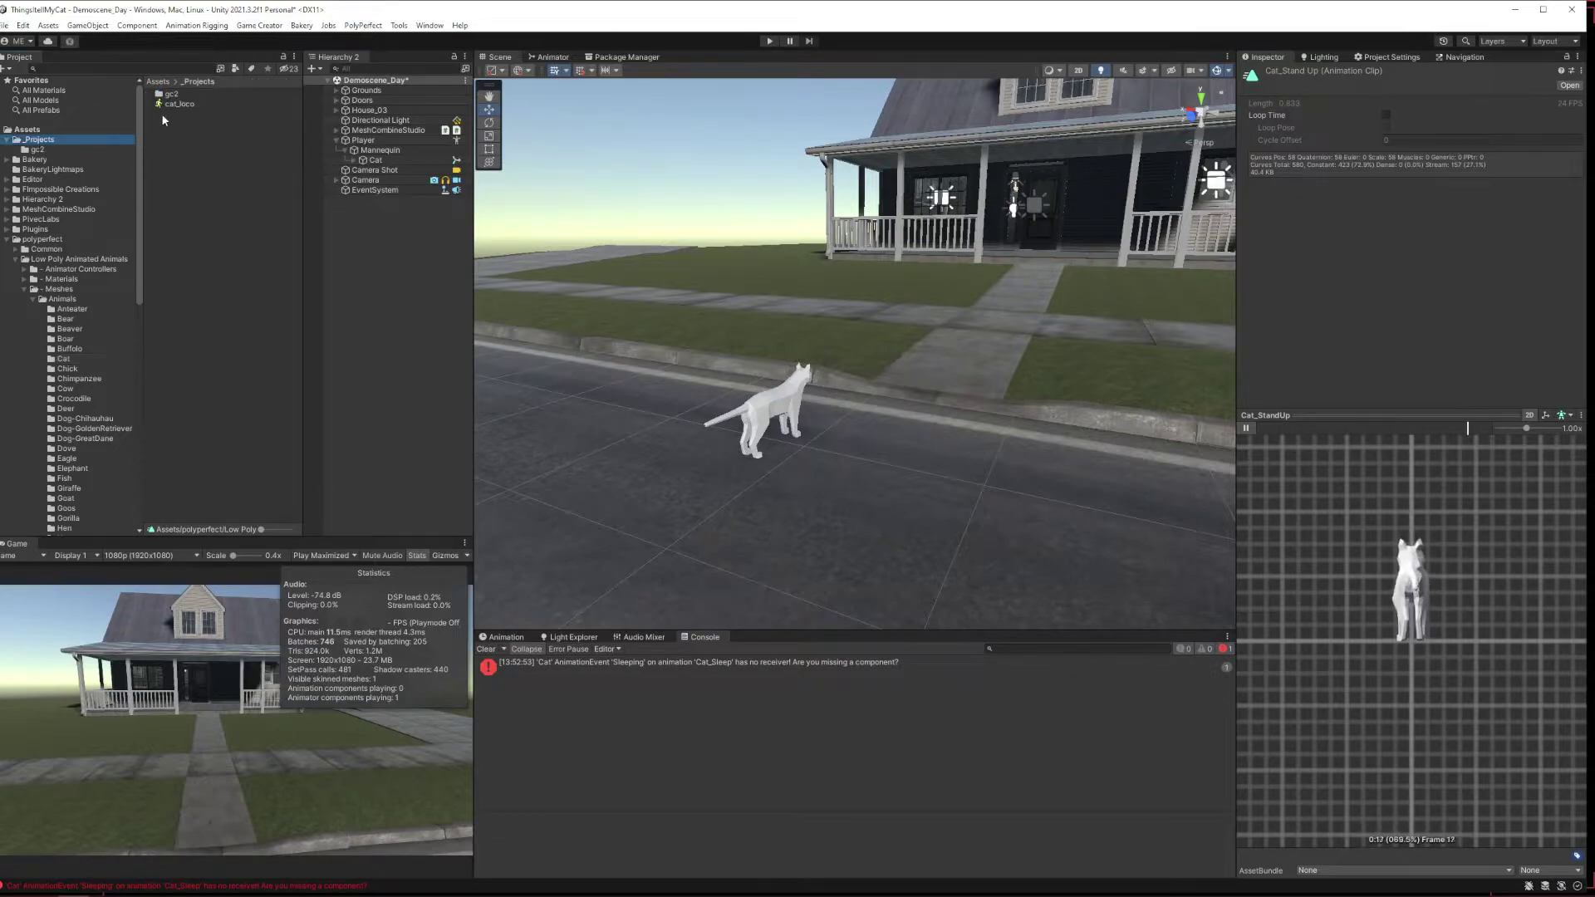
pyautogui.click(181, 104)
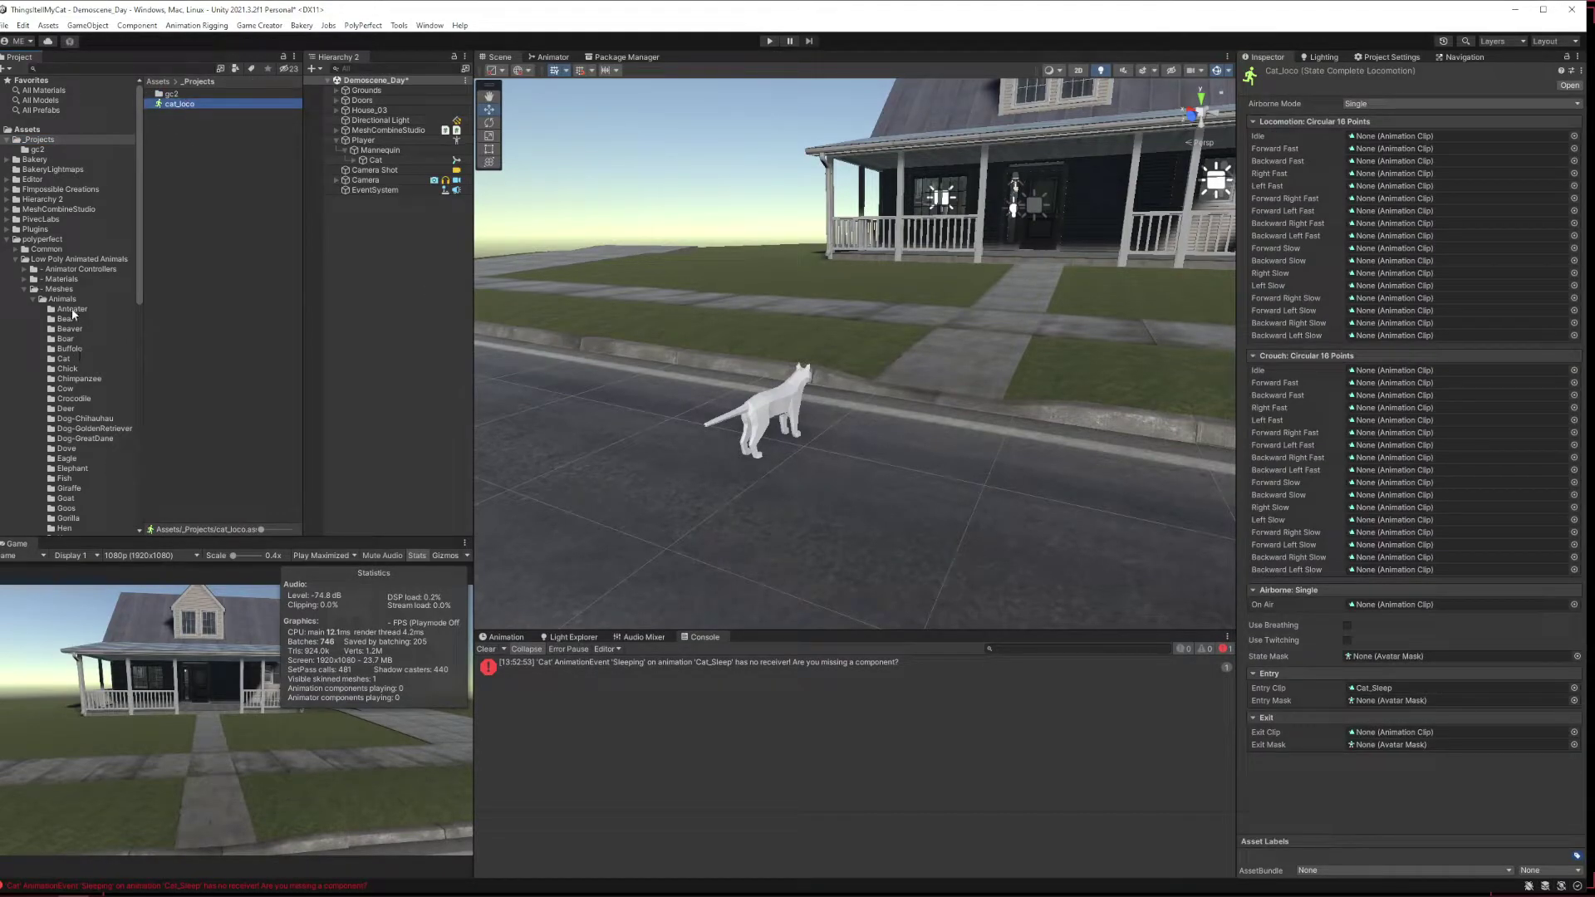
pyautogui.click(62, 358)
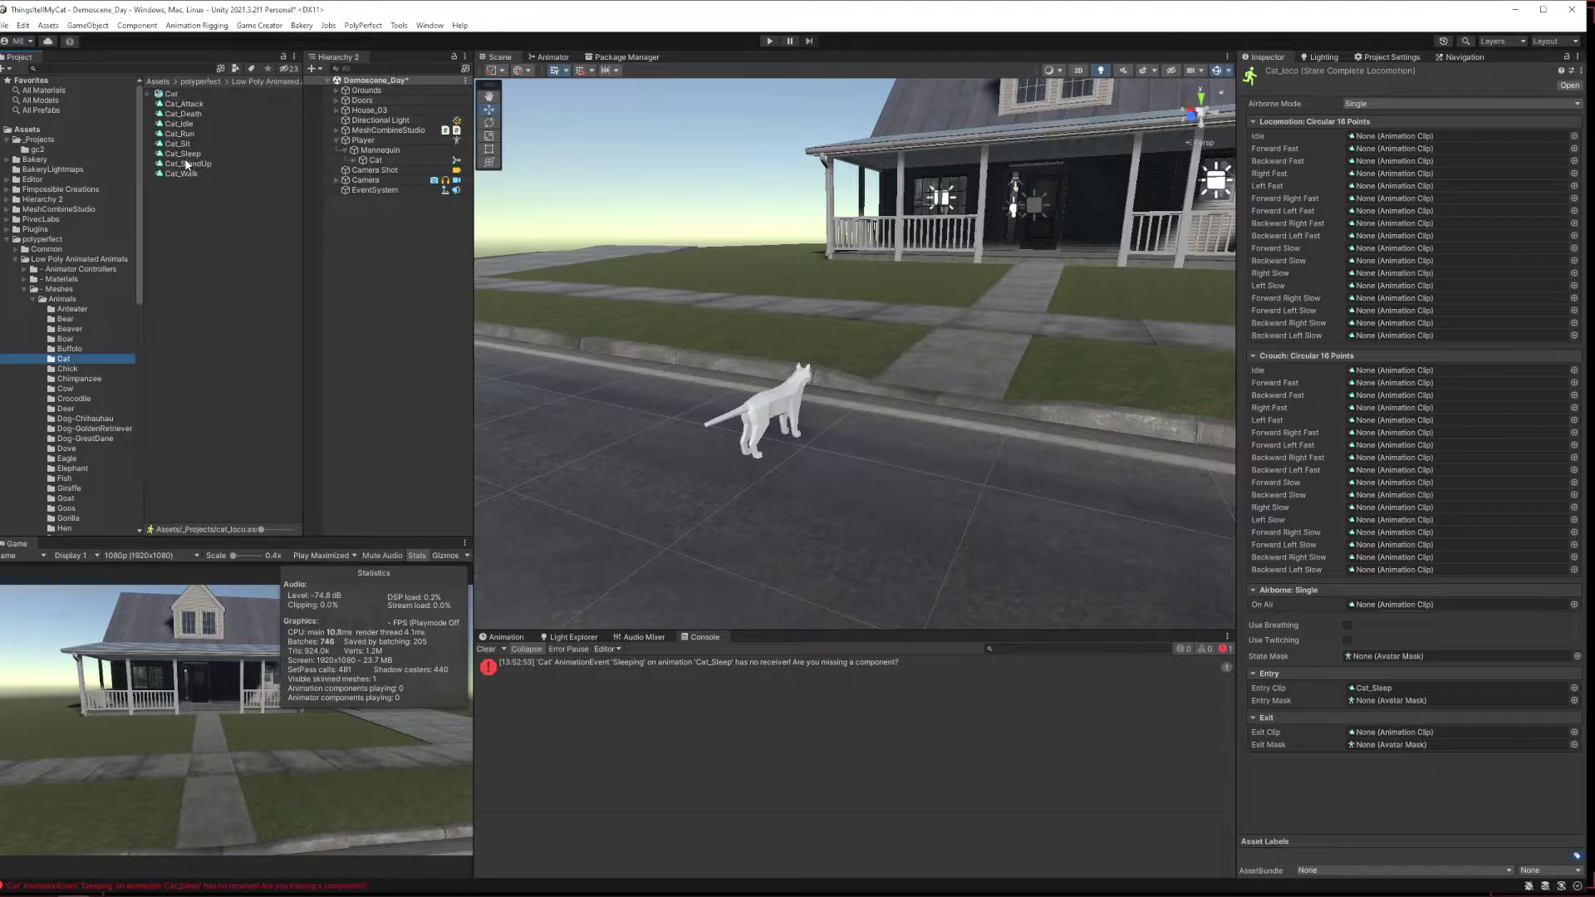
pyautogui.moveTo(186, 164); pyautogui.dragTo(1383, 689)
pyautogui.click(769, 41)
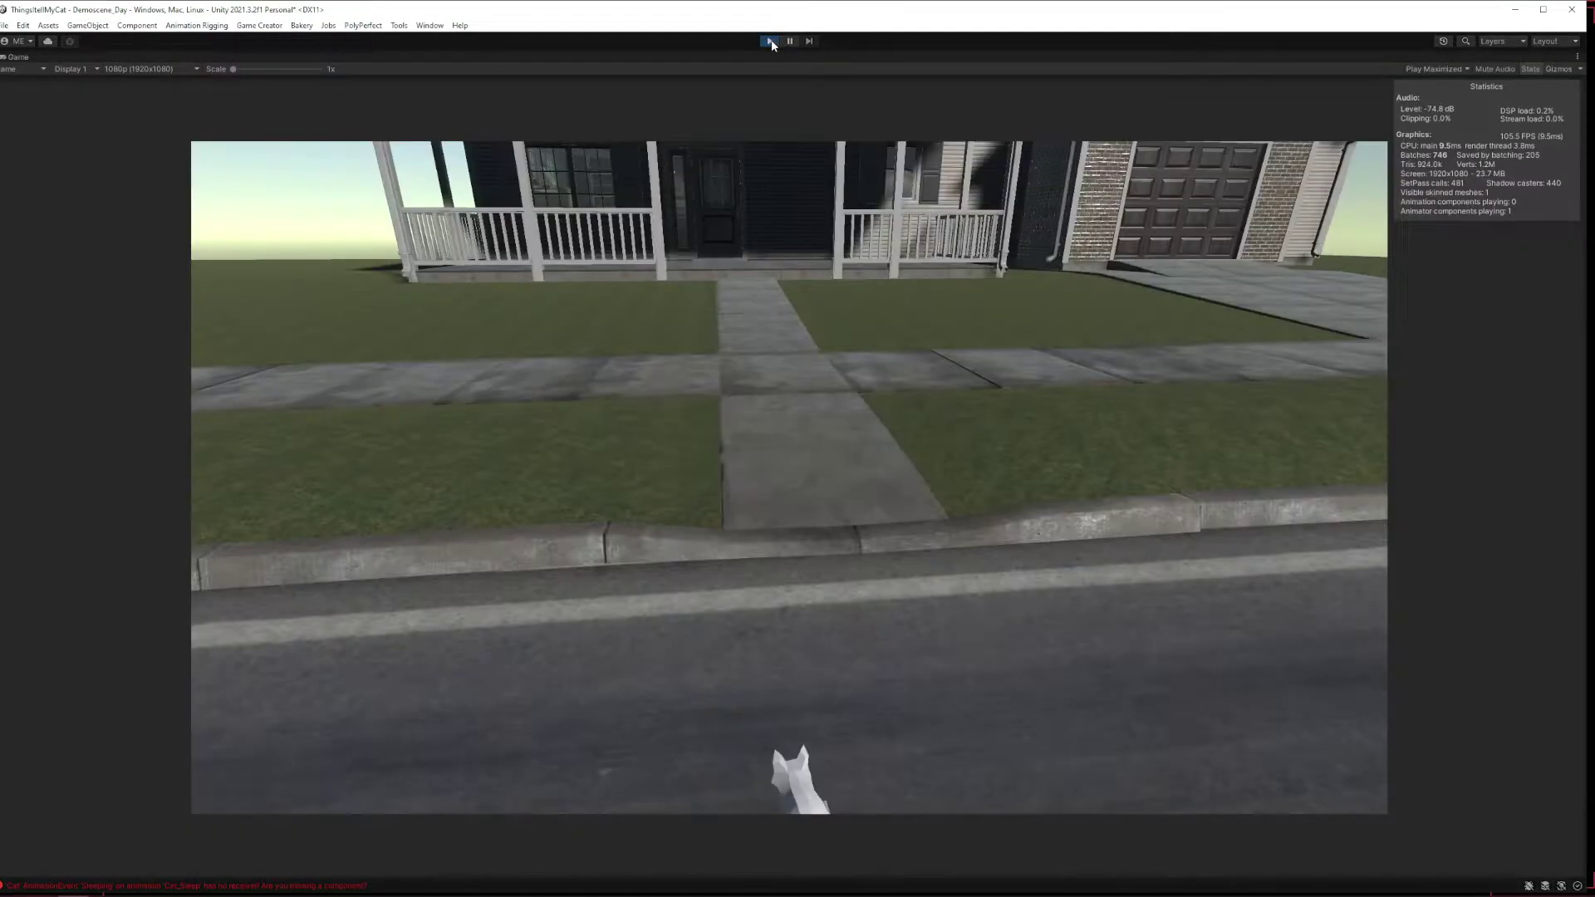
pyautogui.press('d')
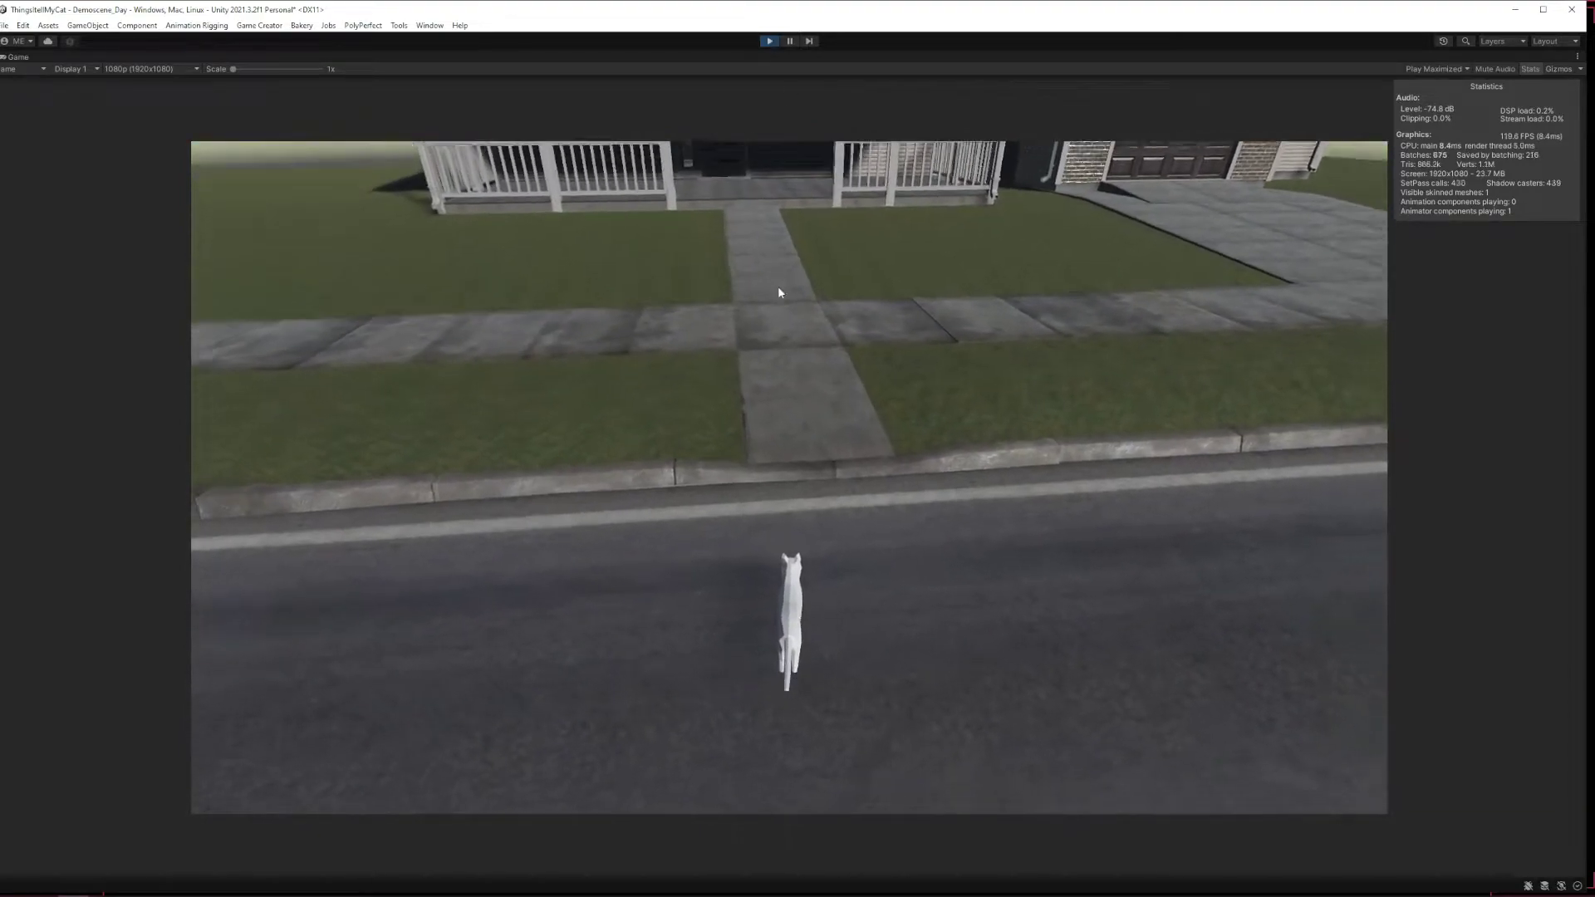
pyautogui.press('w')
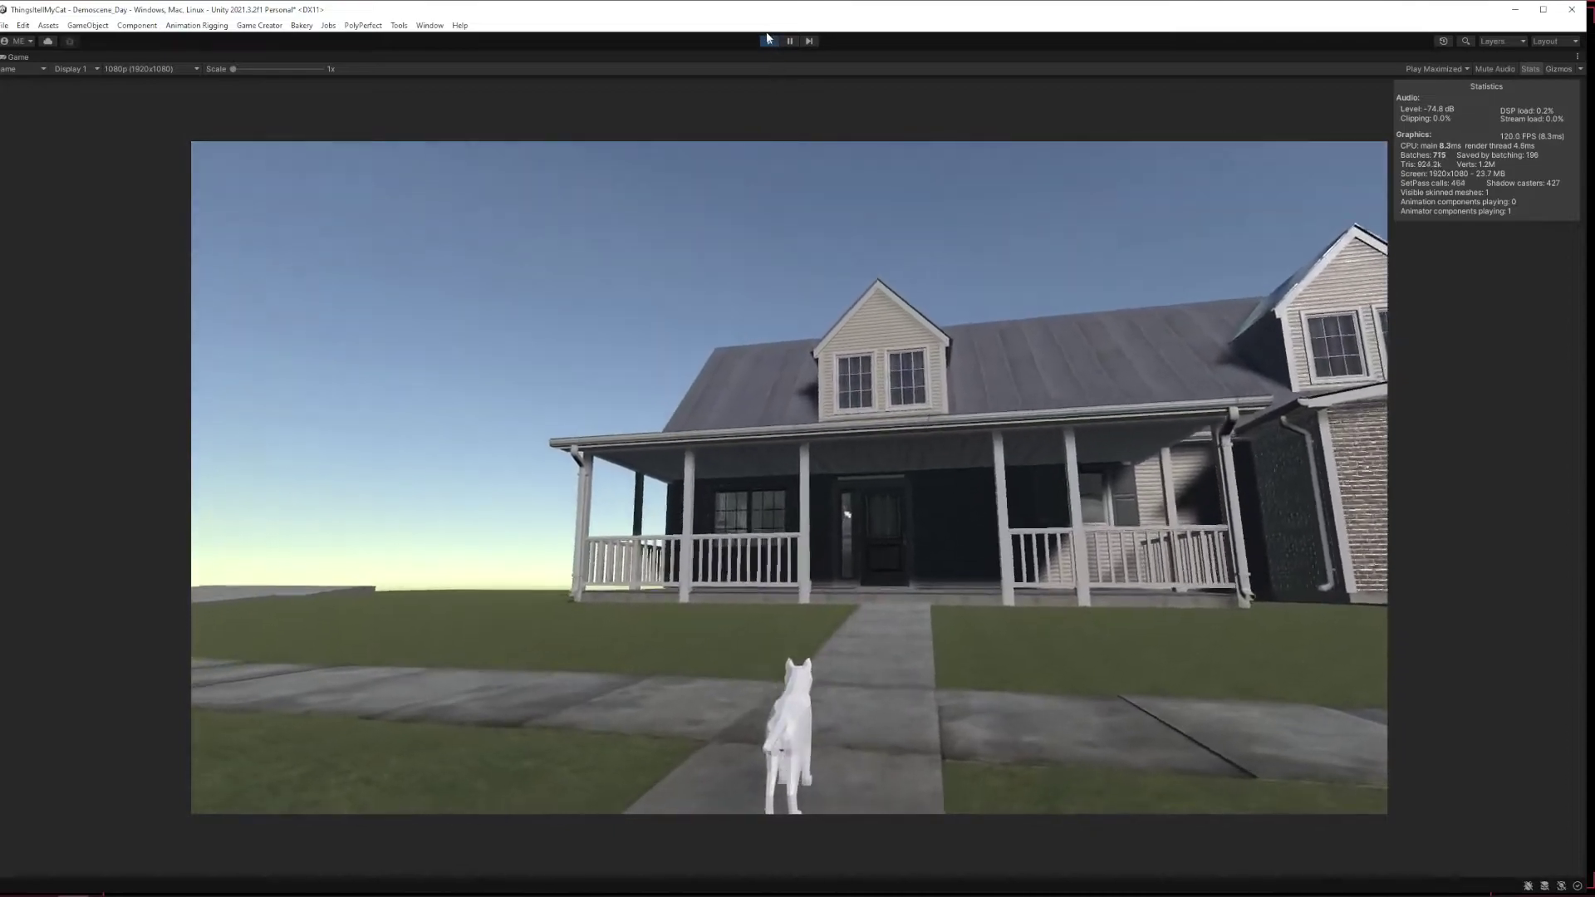
pyautogui.click(769, 42)
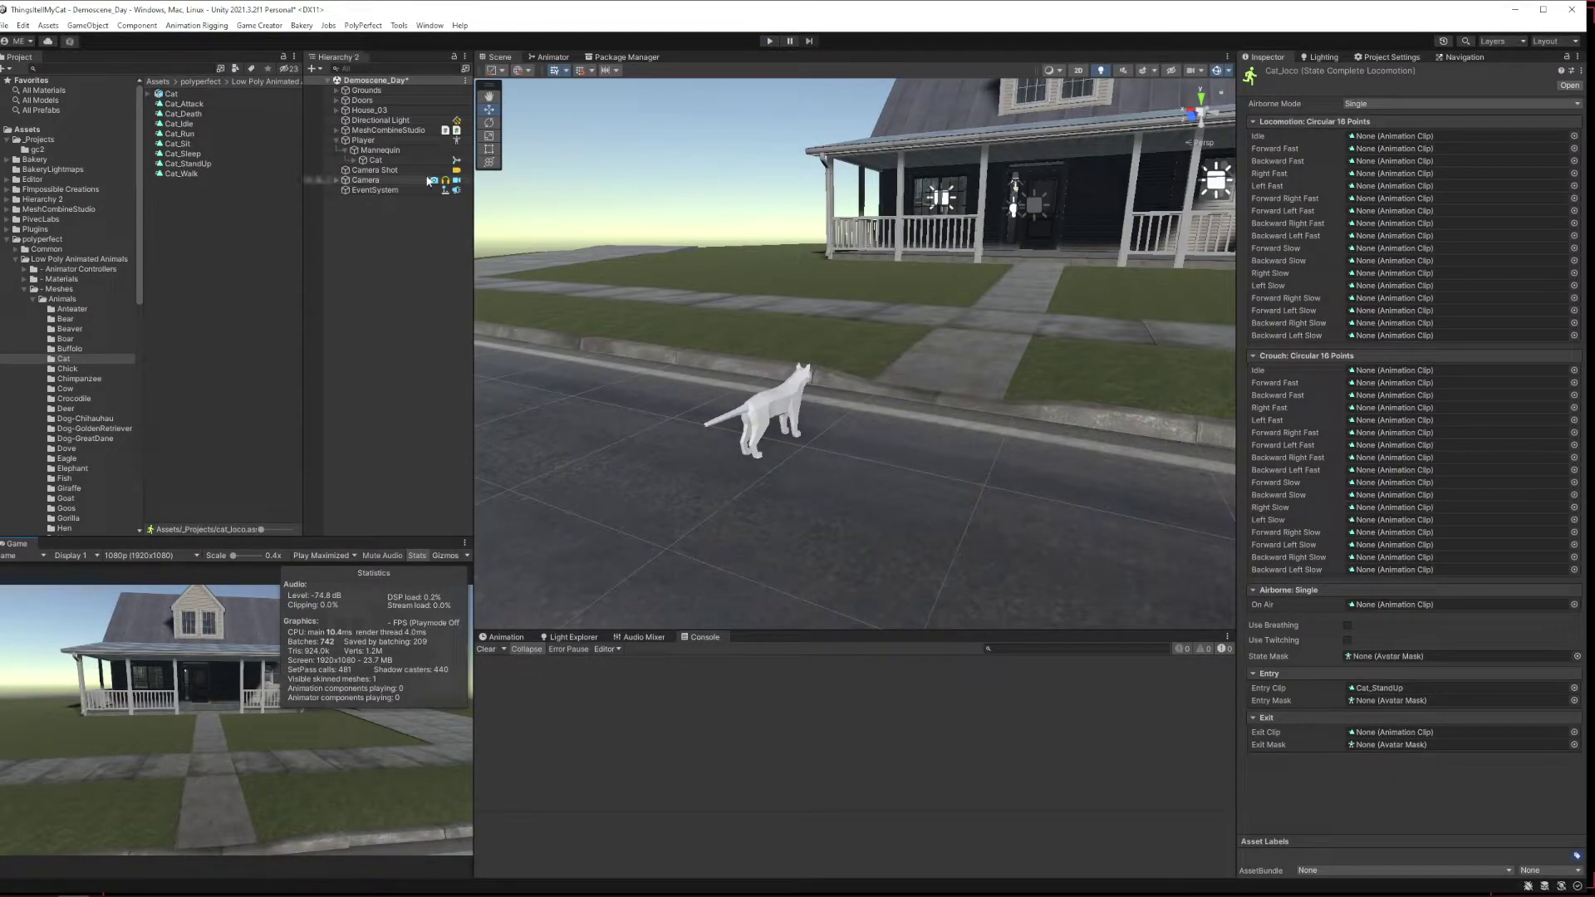
pyautogui.click(363, 139)
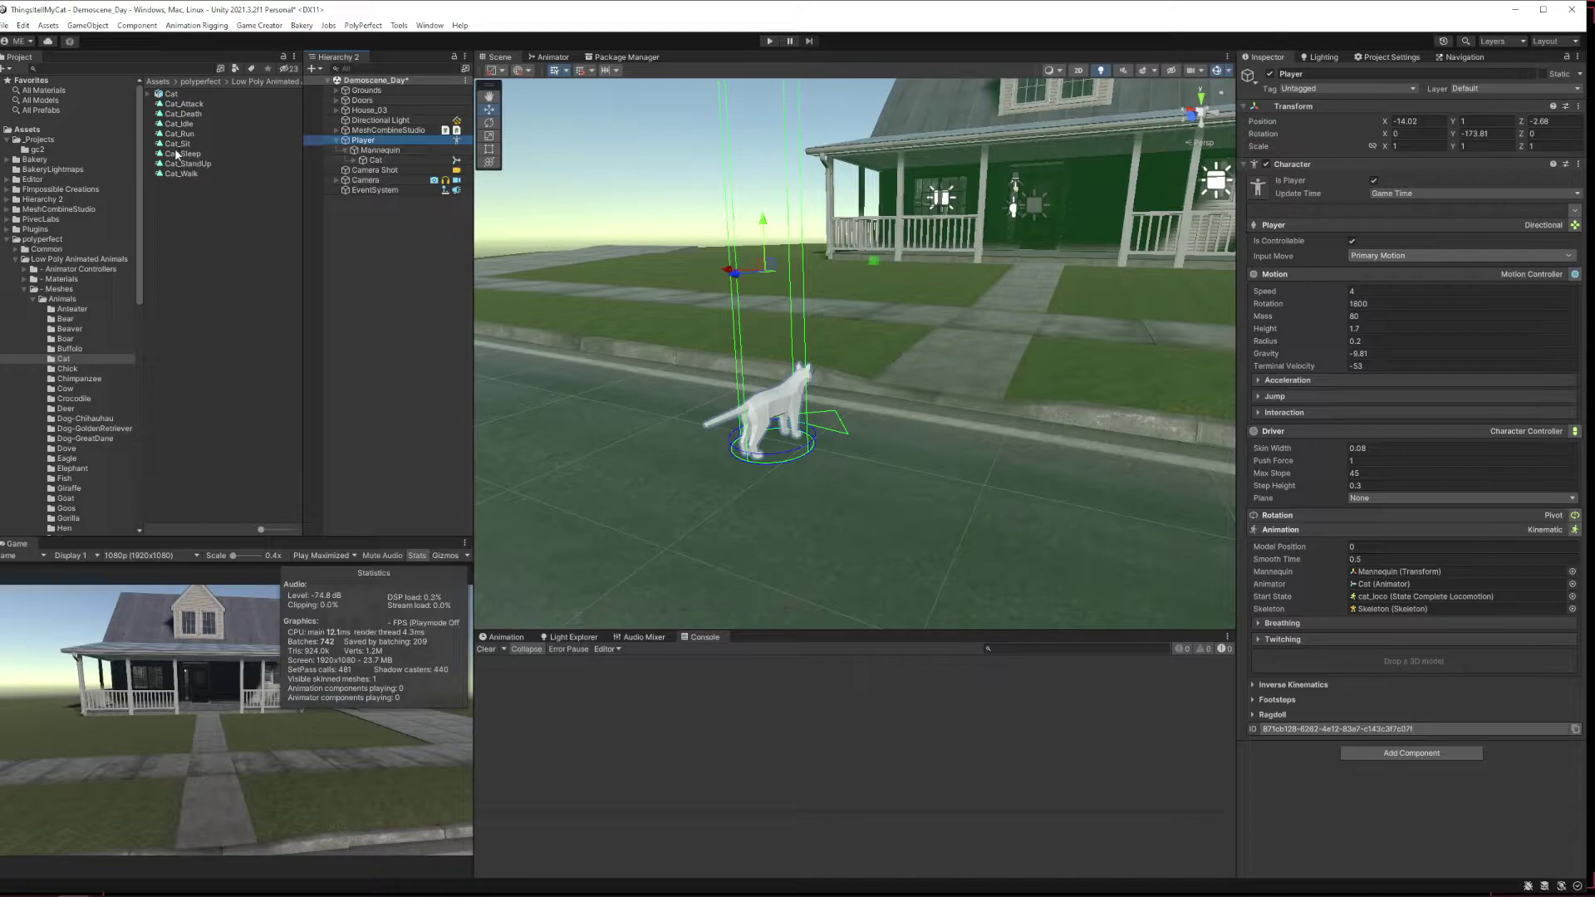
pyautogui.click(36, 150)
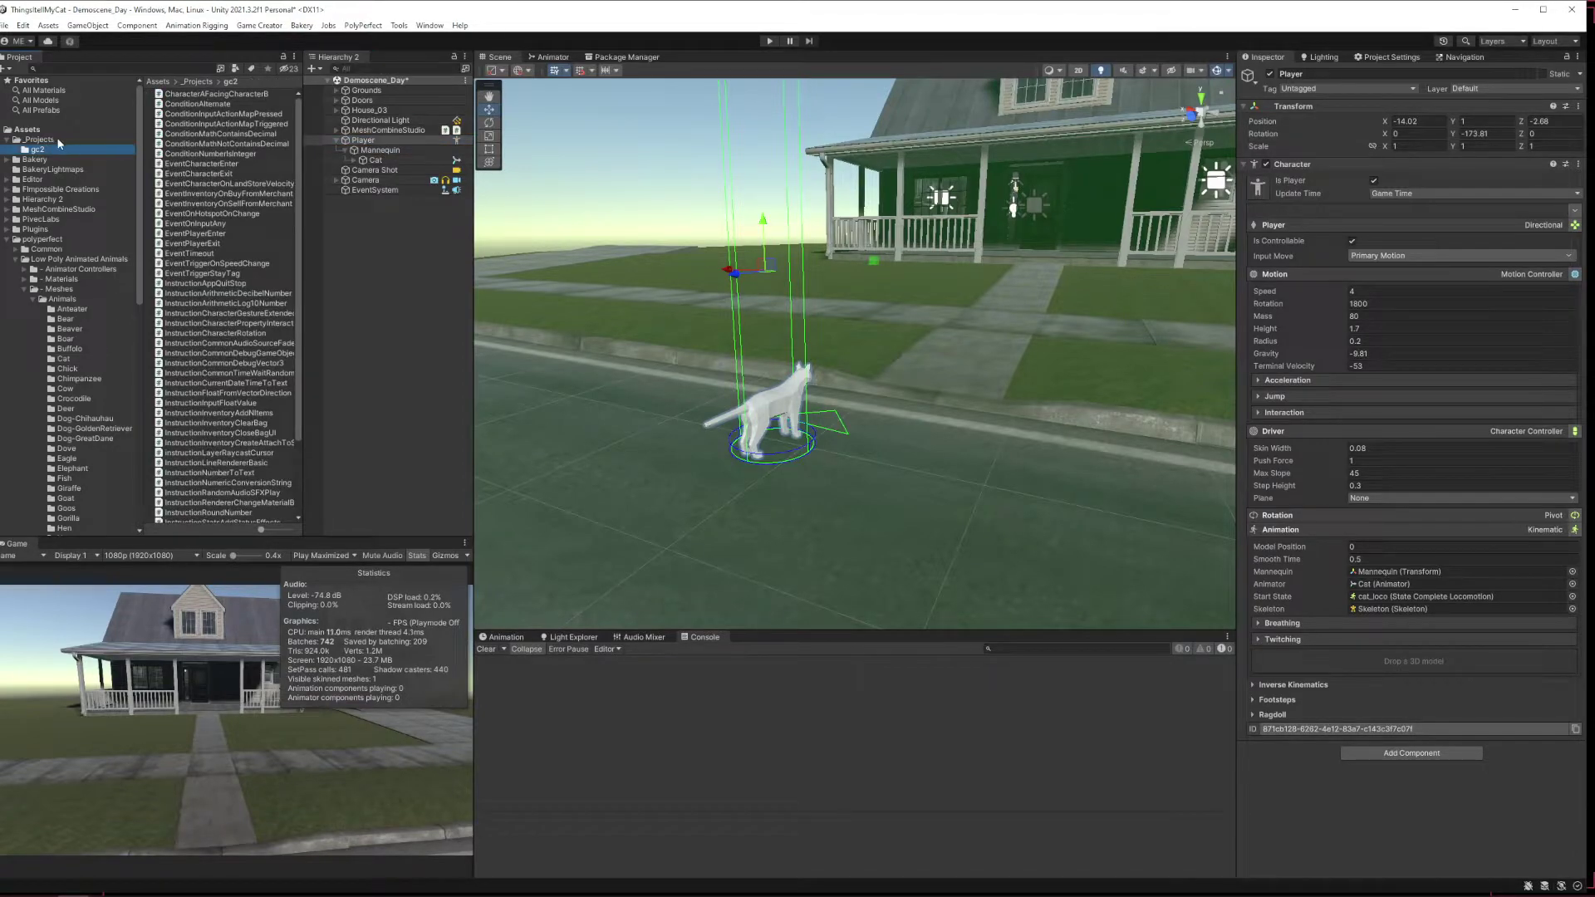
pyautogui.click(59, 140)
pyautogui.click(177, 103)
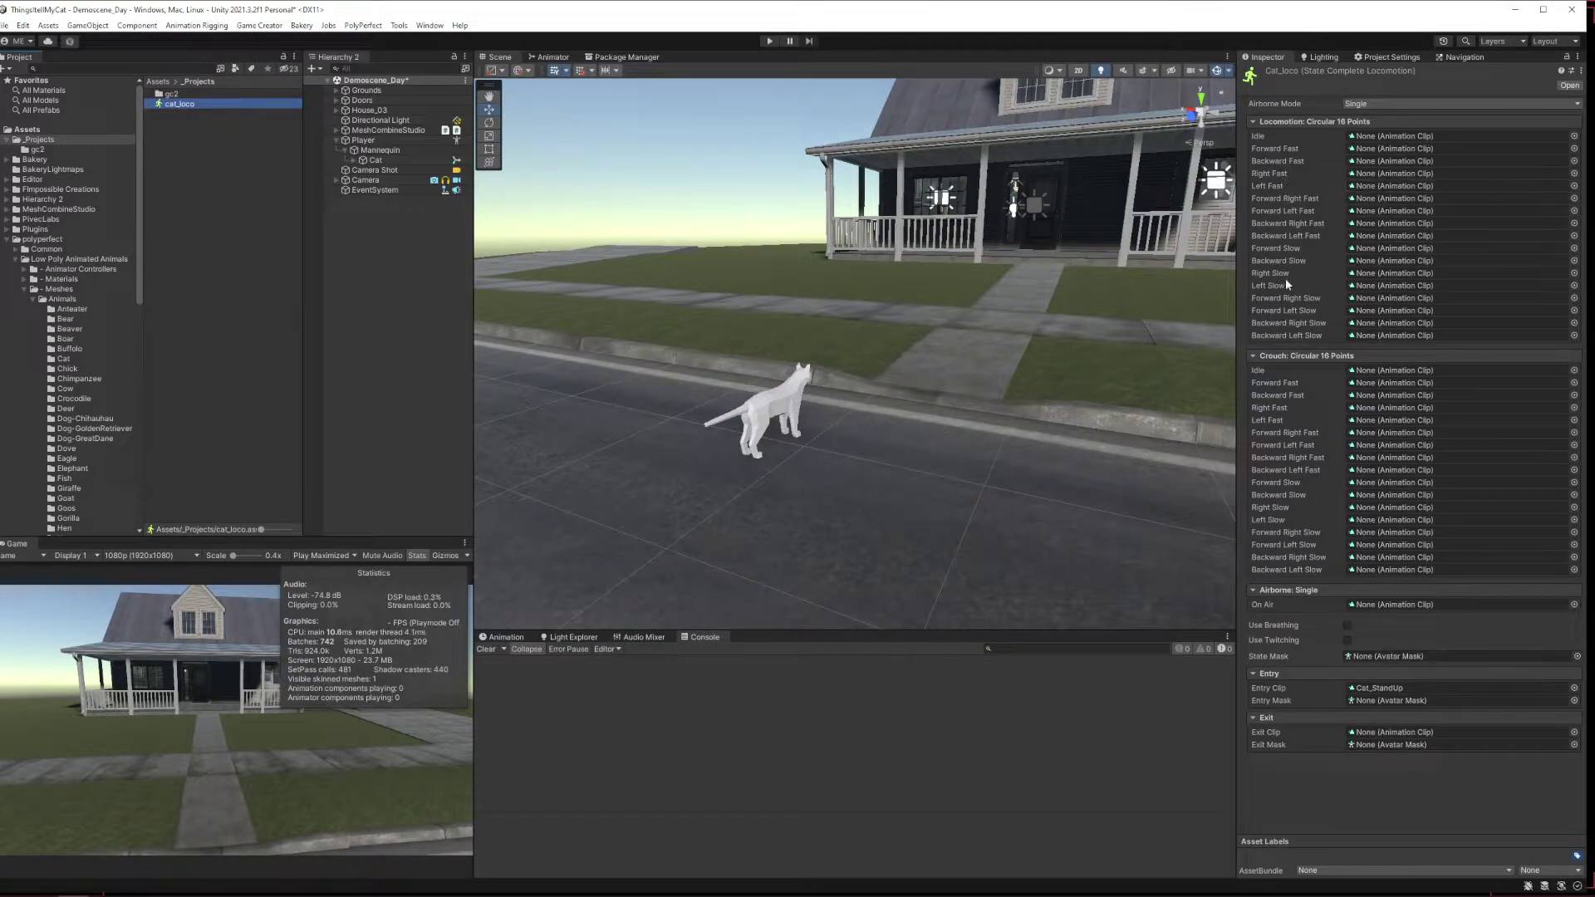
pyautogui.click(64, 359)
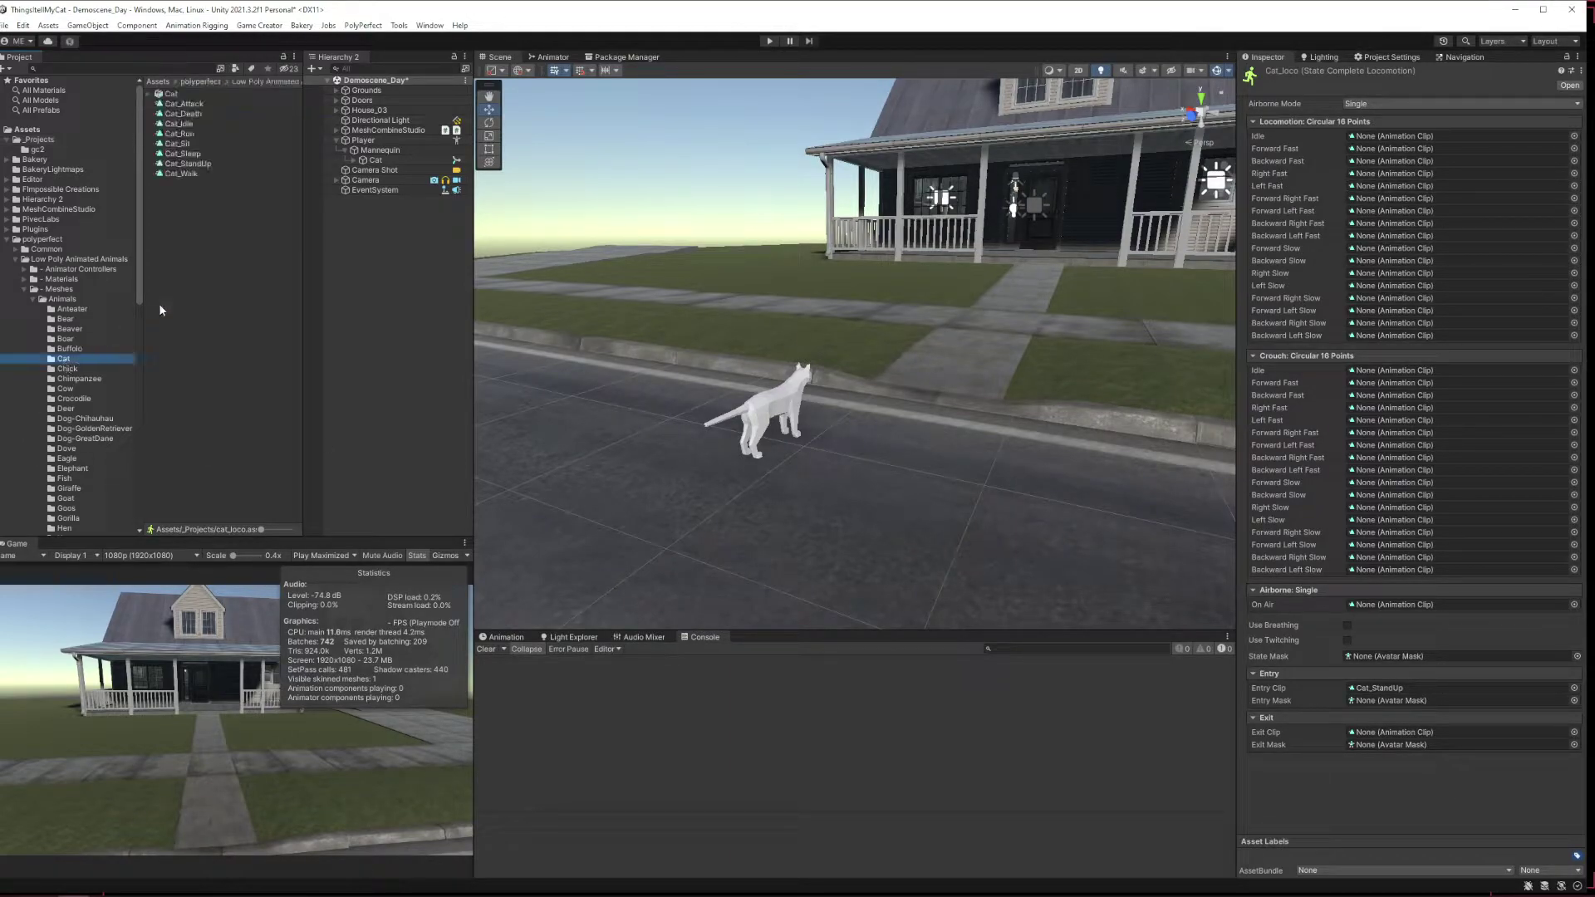
# Assign Cat_Idle to the Idle slot and Cat_Run to every Locomotion Fast direction.
pyautogui.moveTo(176, 125); pyautogui.dragTo(1382, 141)
pyautogui.moveTo(186, 133); pyautogui.dragTo(1378, 149)
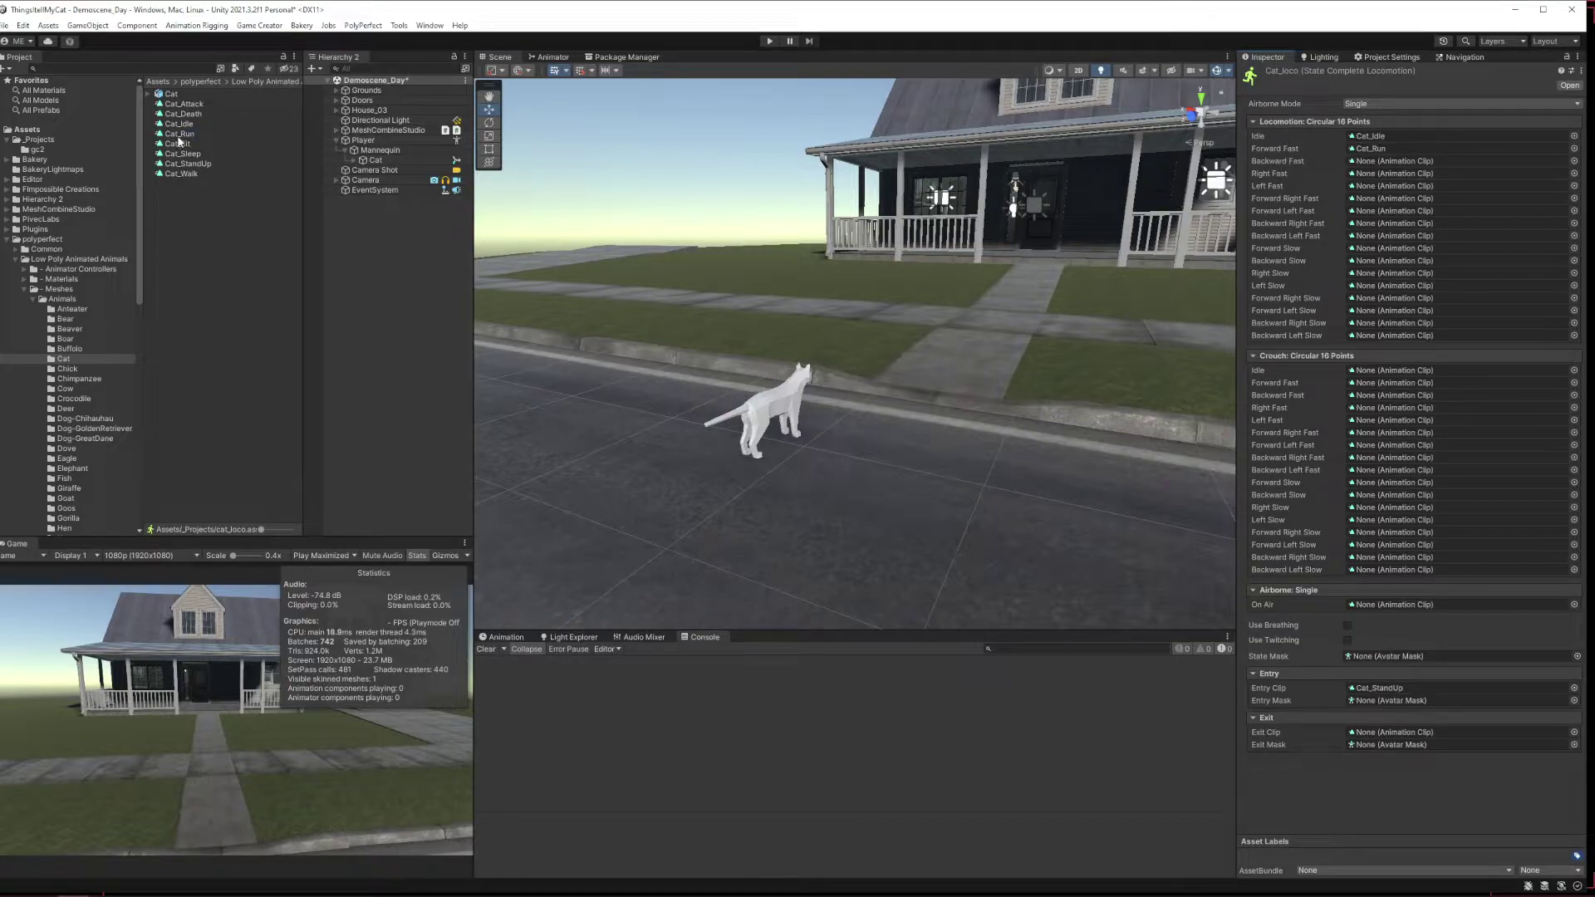
pyautogui.moveTo(181, 135); pyautogui.dragTo(1351, 164)
pyautogui.moveTo(179, 134); pyautogui.dragTo(1379, 173)
pyautogui.moveTo(180, 133); pyautogui.dragTo(1379, 186)
pyautogui.moveTo(182, 134); pyautogui.dragTo(1374, 201)
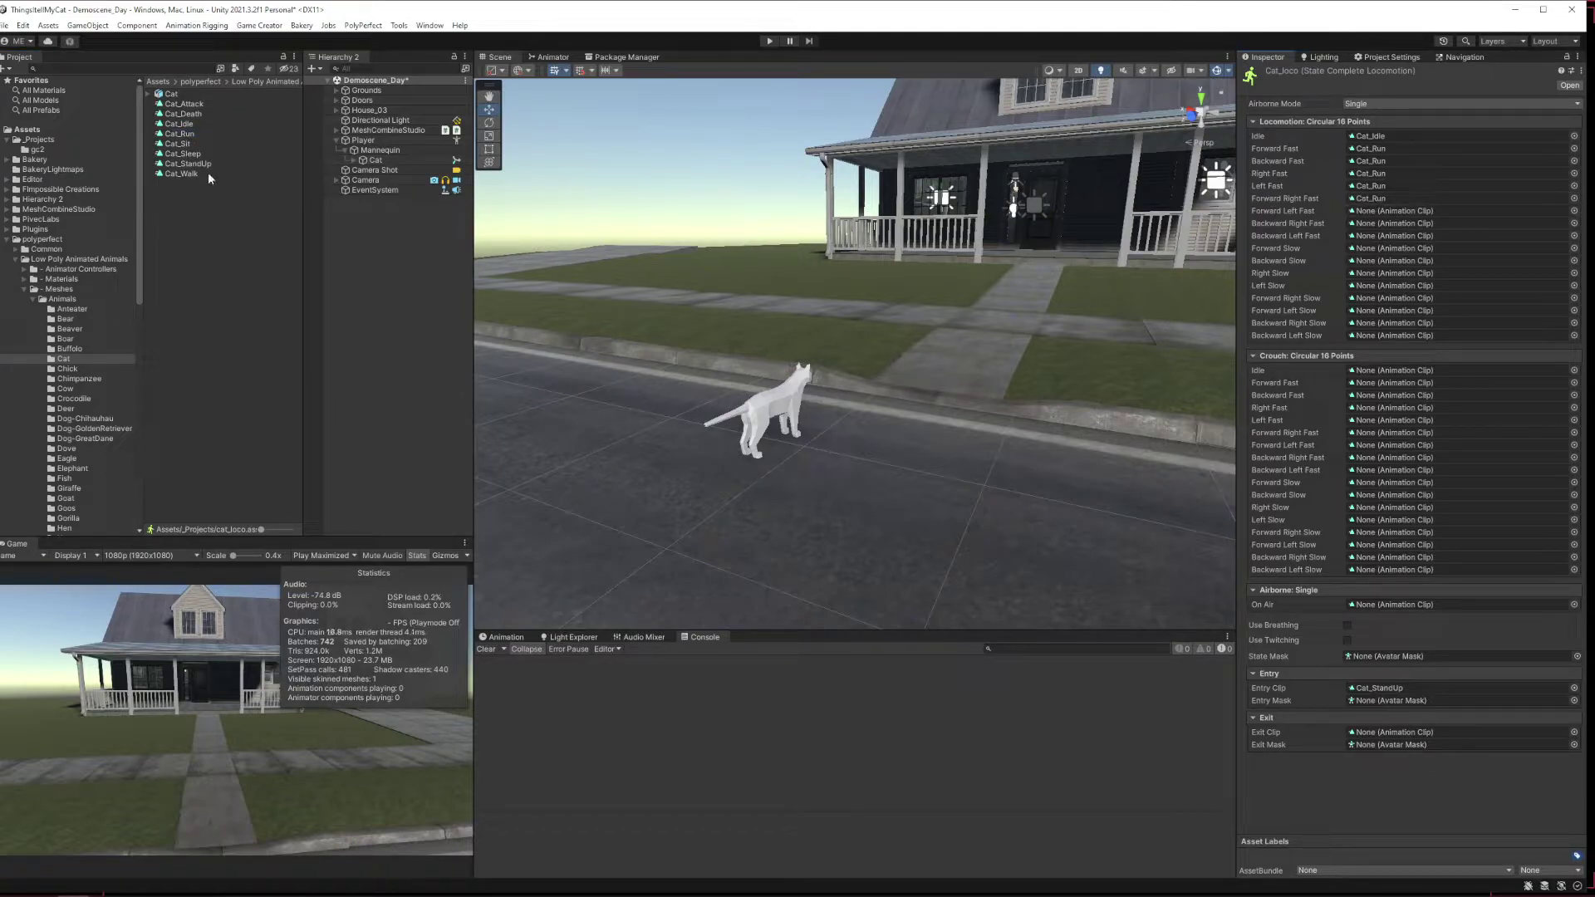
pyautogui.moveTo(184, 139); pyautogui.dragTo(1371, 211)
pyautogui.moveTo(179, 135); pyautogui.dragTo(1372, 223)
pyautogui.moveTo(170, 140); pyautogui.dragTo(1378, 237)
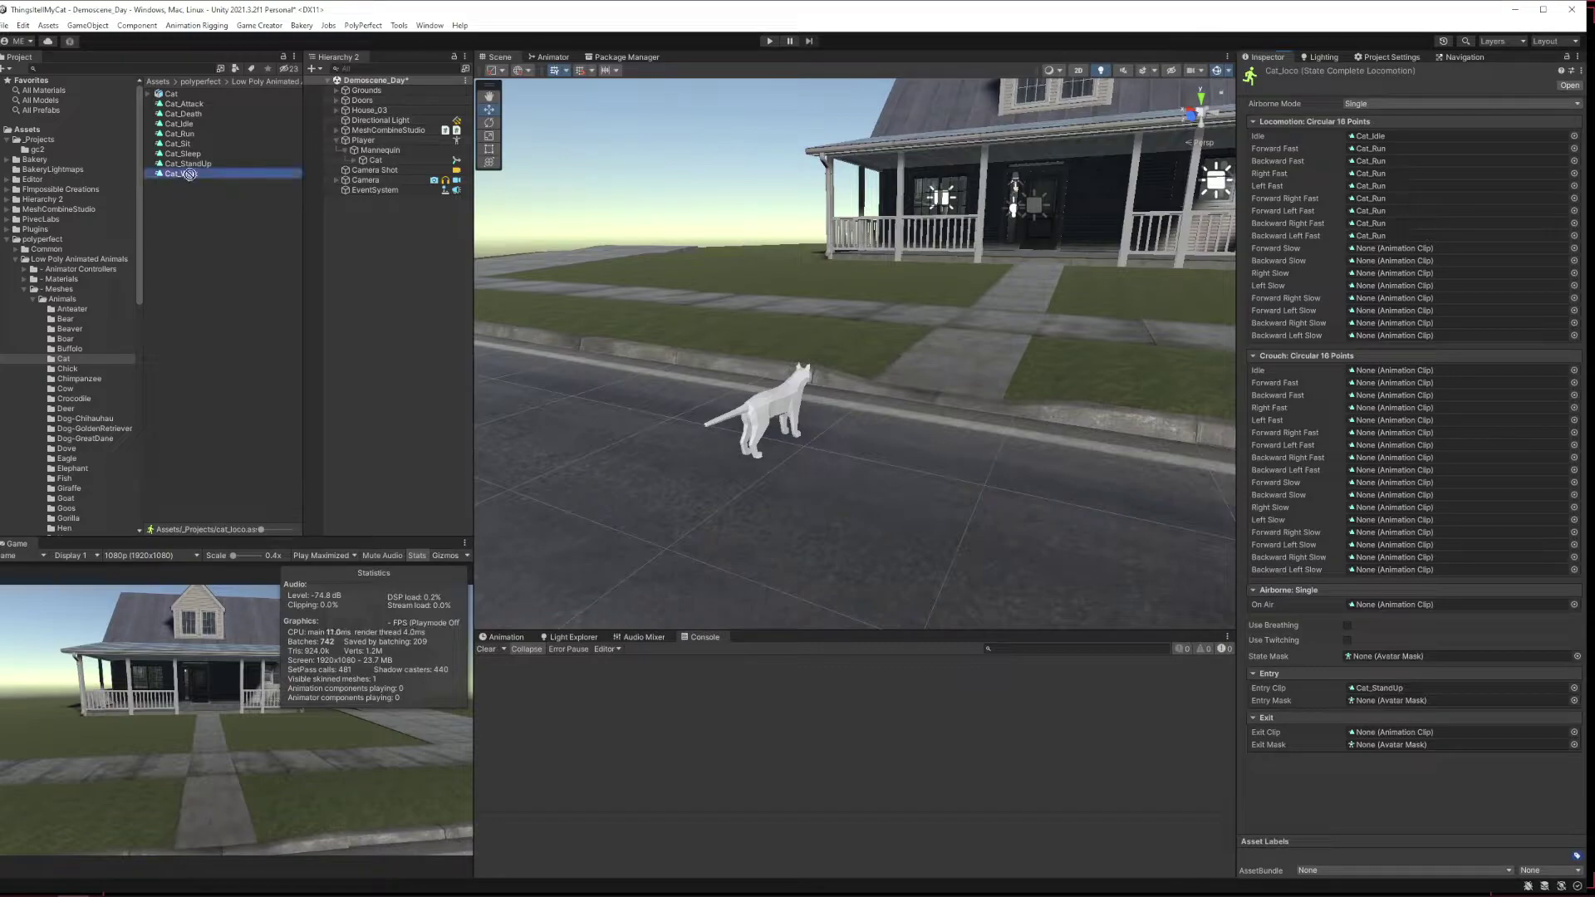
# Assign Cat_Walk to every Locomotion Slow direction.
pyautogui.moveTo(181, 173); pyautogui.dragTo(1388, 252)
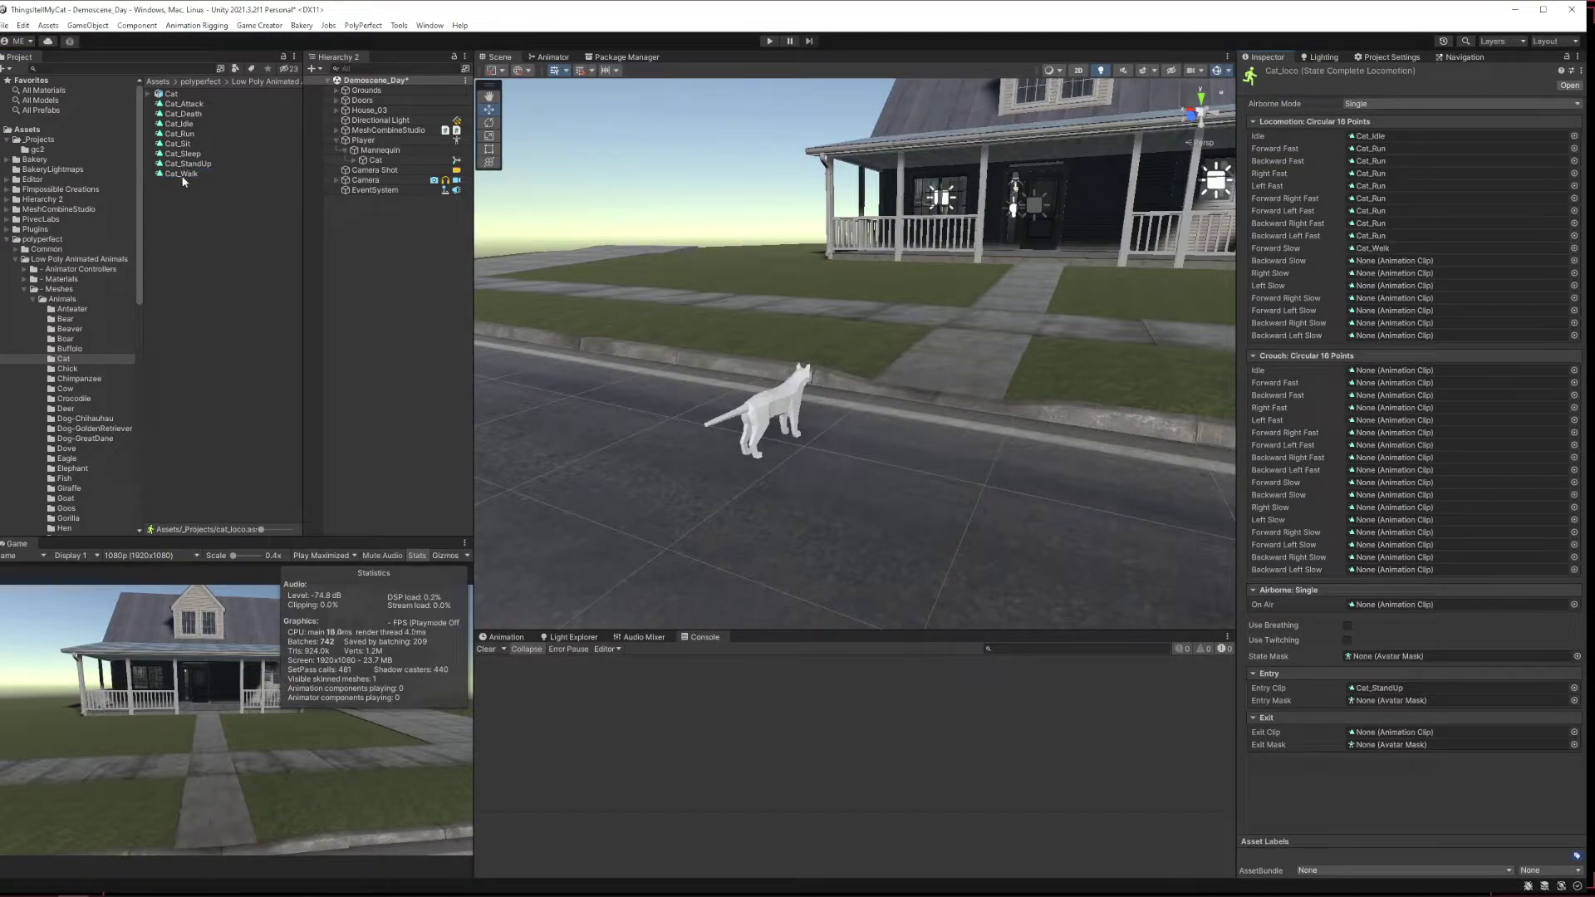
pyautogui.moveTo(182, 176); pyautogui.dragTo(1385, 272)
pyautogui.moveTo(181, 173); pyautogui.dragTo(1379, 291)
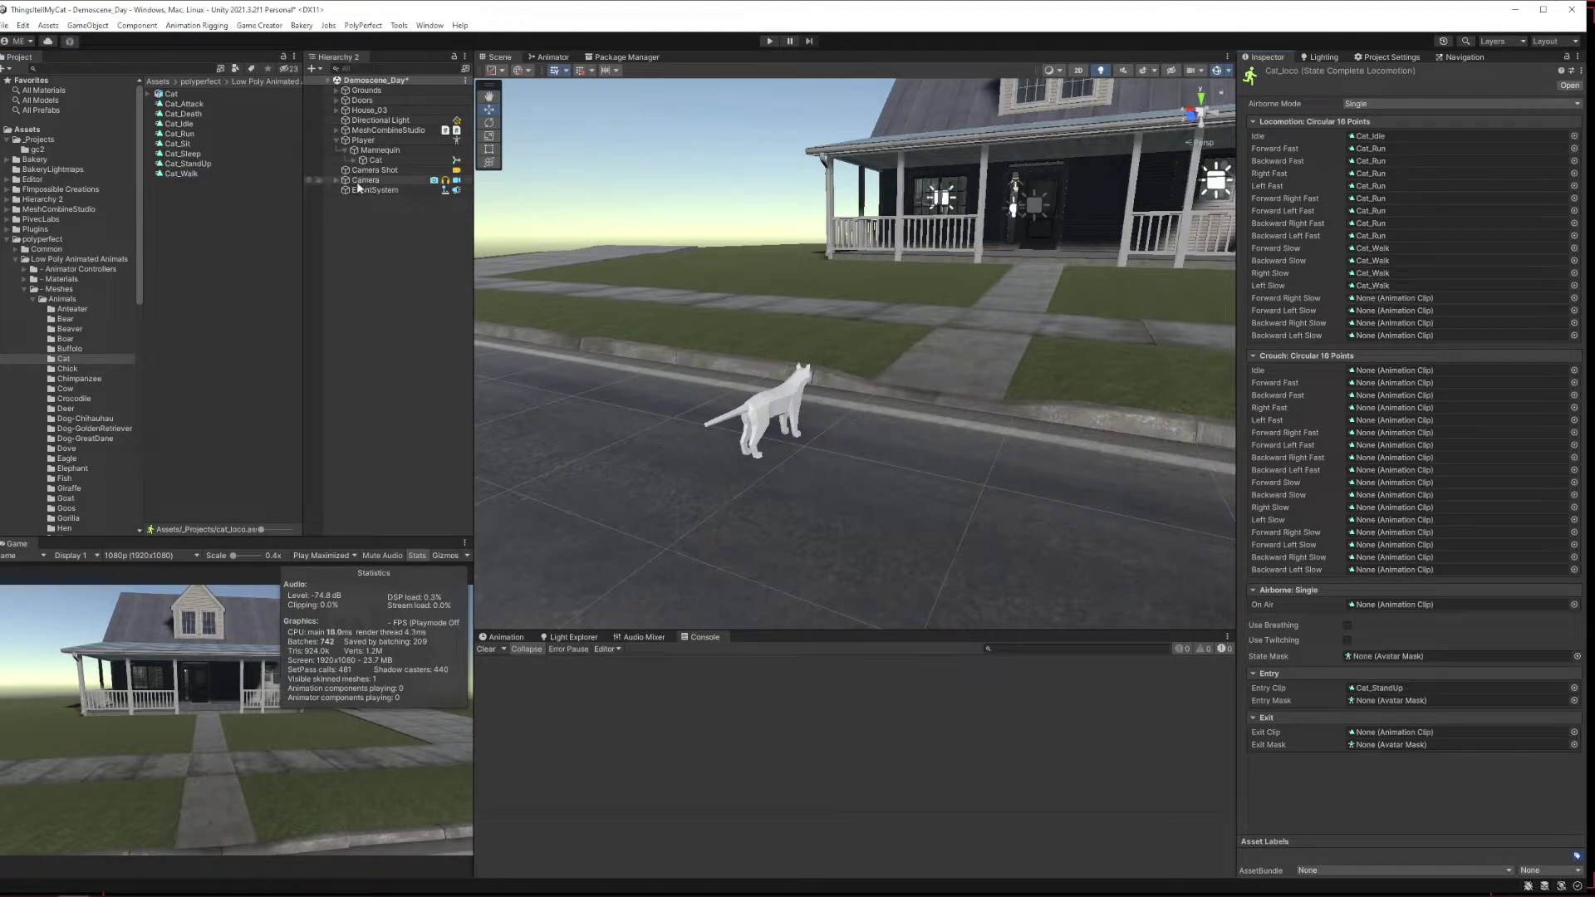
pyautogui.moveTo(181, 174); pyautogui.dragTo(1379, 299)
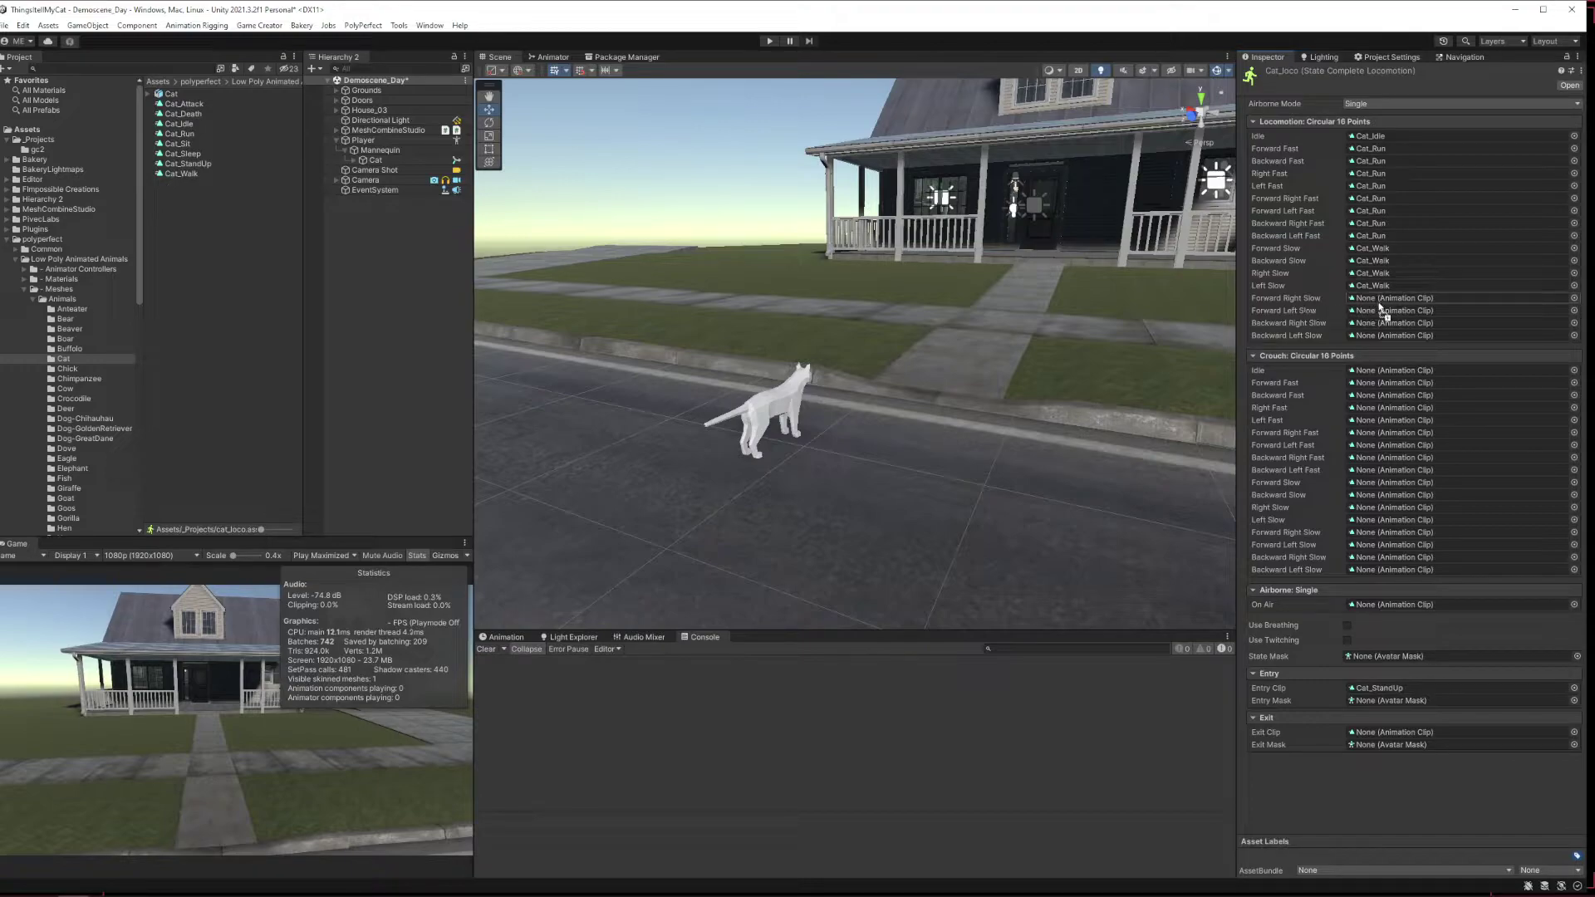
pyautogui.moveTo(181, 174); pyautogui.dragTo(1371, 311)
pyautogui.moveTo(170, 178); pyautogui.dragTo(1395, 324)
pyautogui.moveTo(181, 175); pyautogui.dragTo(1369, 336)
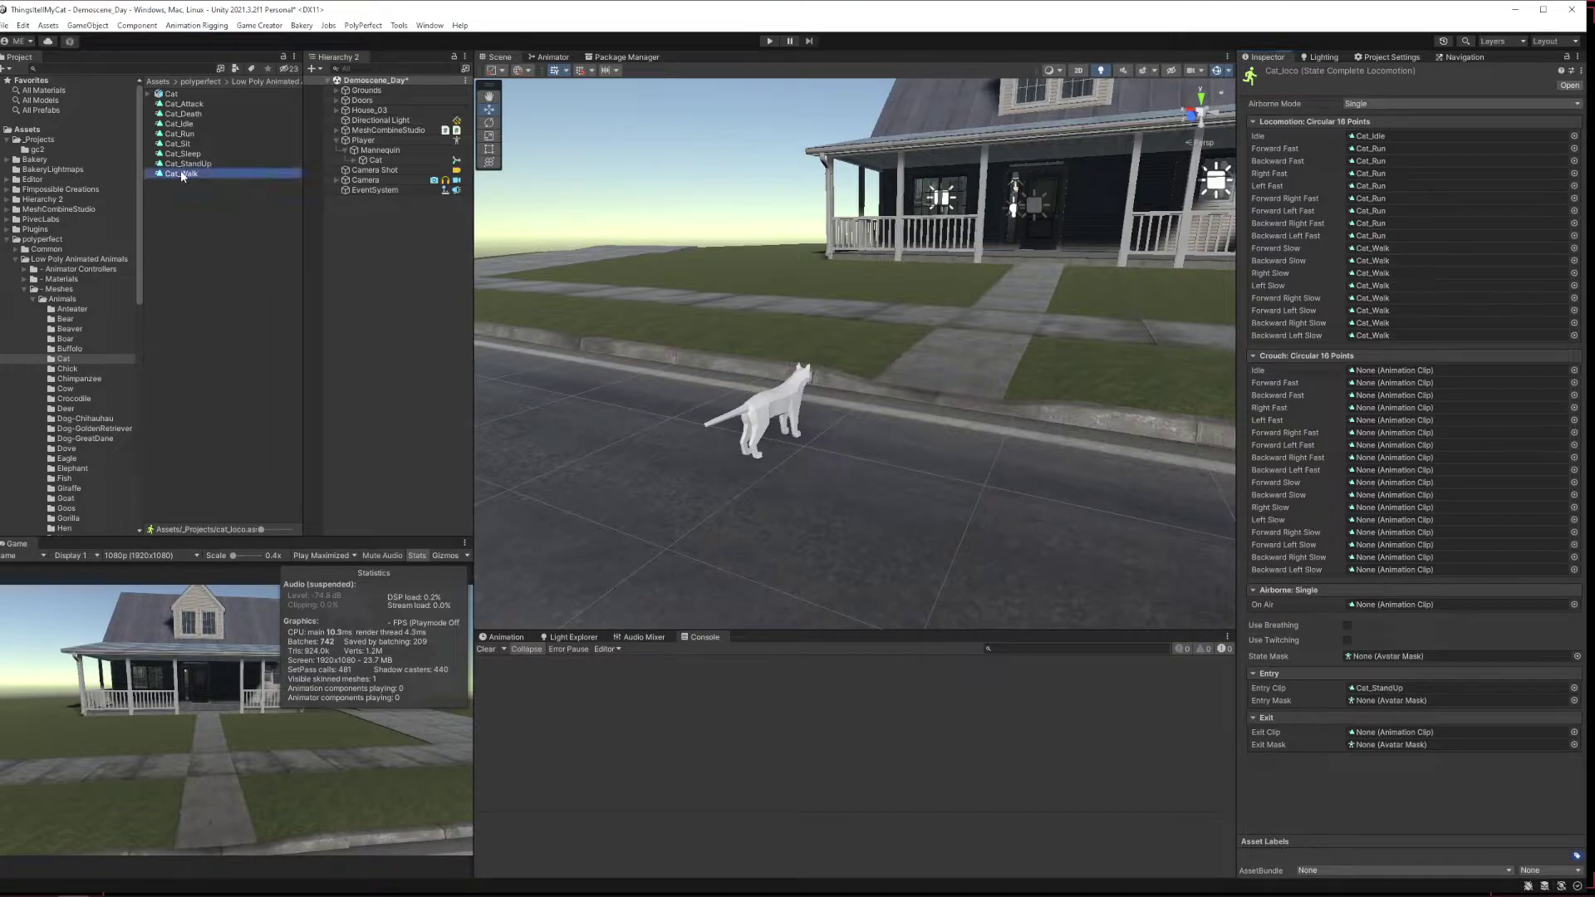
# Assign Cat_Walk to Crouch Idle, all eight Crouch Fast directions and Crouch Forward Slow.
pyautogui.moveTo(181, 172); pyautogui.dragTo(1374, 372)
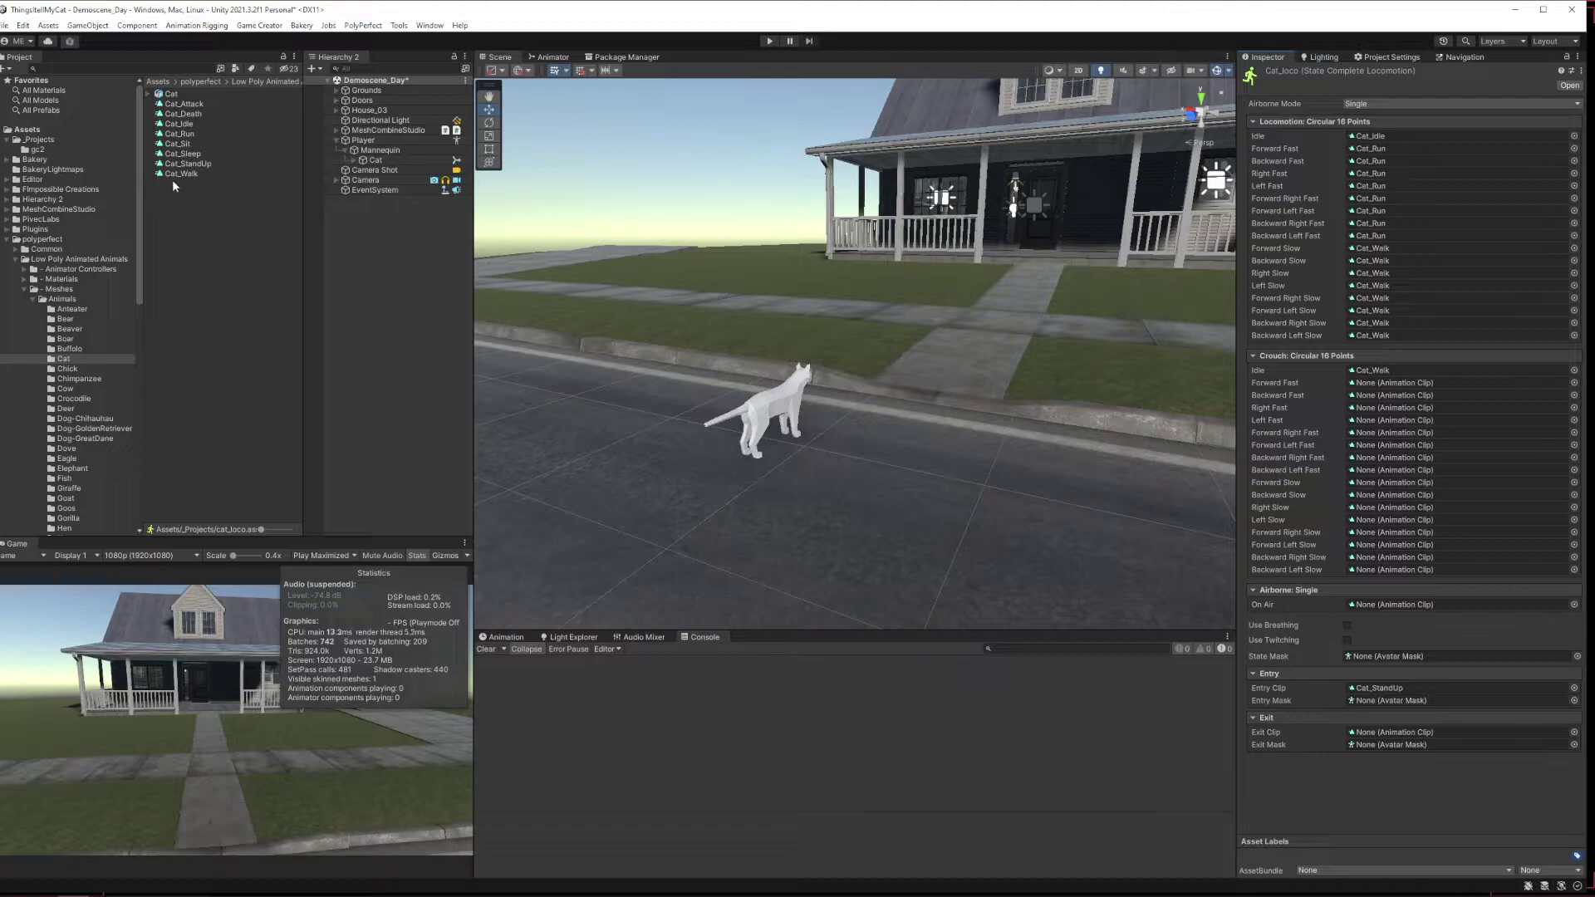
pyautogui.moveTo(791, 310); pyautogui.dragTo(1379, 382)
pyautogui.moveTo(184, 178); pyautogui.dragTo(1392, 403)
pyautogui.click(179, 178)
pyautogui.moveTo(179, 178); pyautogui.dragTo(1379, 408)
pyautogui.moveTo(178, 174); pyautogui.dragTo(1393, 420)
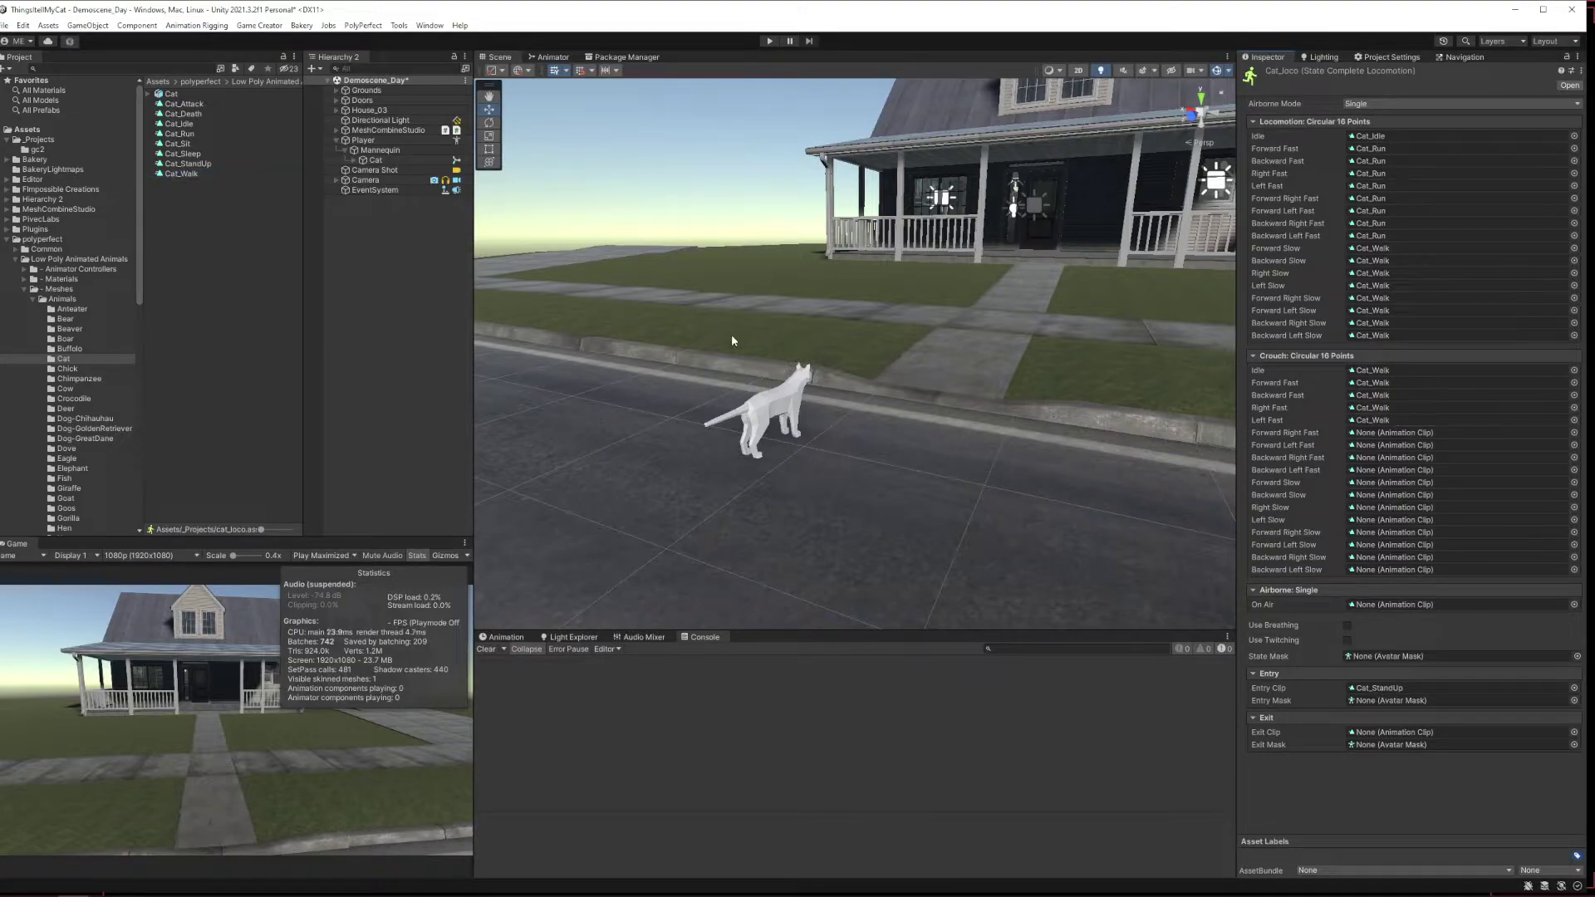
pyautogui.moveTo(188, 176); pyautogui.dragTo(1379, 432)
pyautogui.moveTo(745, 351); pyautogui.dragTo(1375, 445)
pyautogui.moveTo(191, 177); pyautogui.dragTo(1380, 457)
pyautogui.moveTo(174, 173); pyautogui.dragTo(1378, 471)
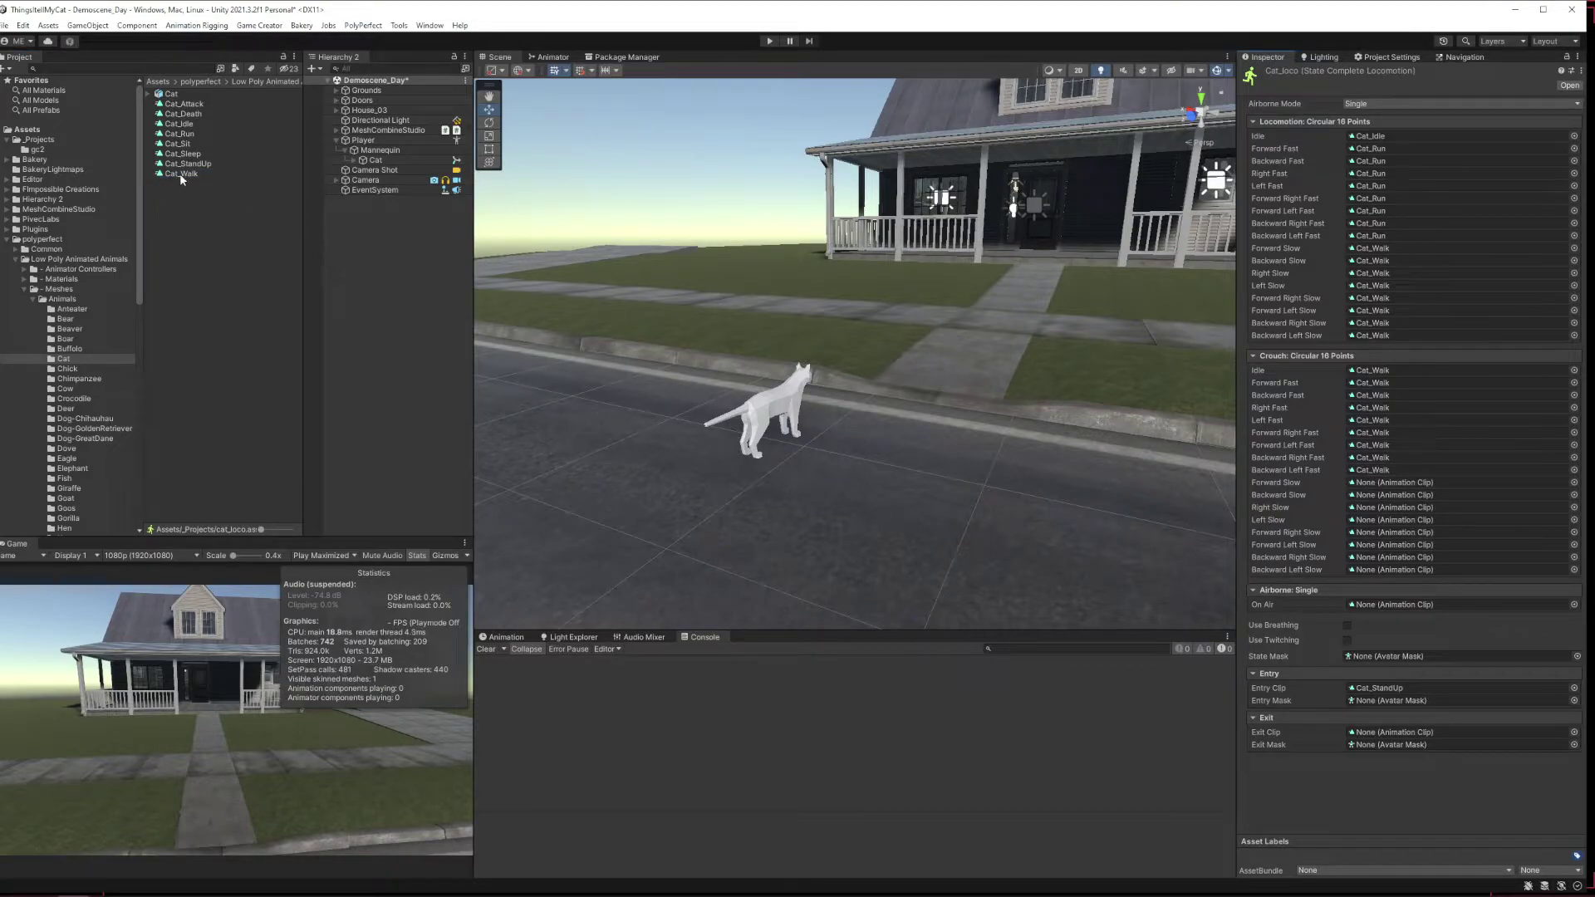
pyautogui.moveTo(180, 173); pyautogui.dragTo(1379, 484)
# Reselect cat_loco in _Projects and lock the Inspector on it.
pyautogui.click(222, 198)
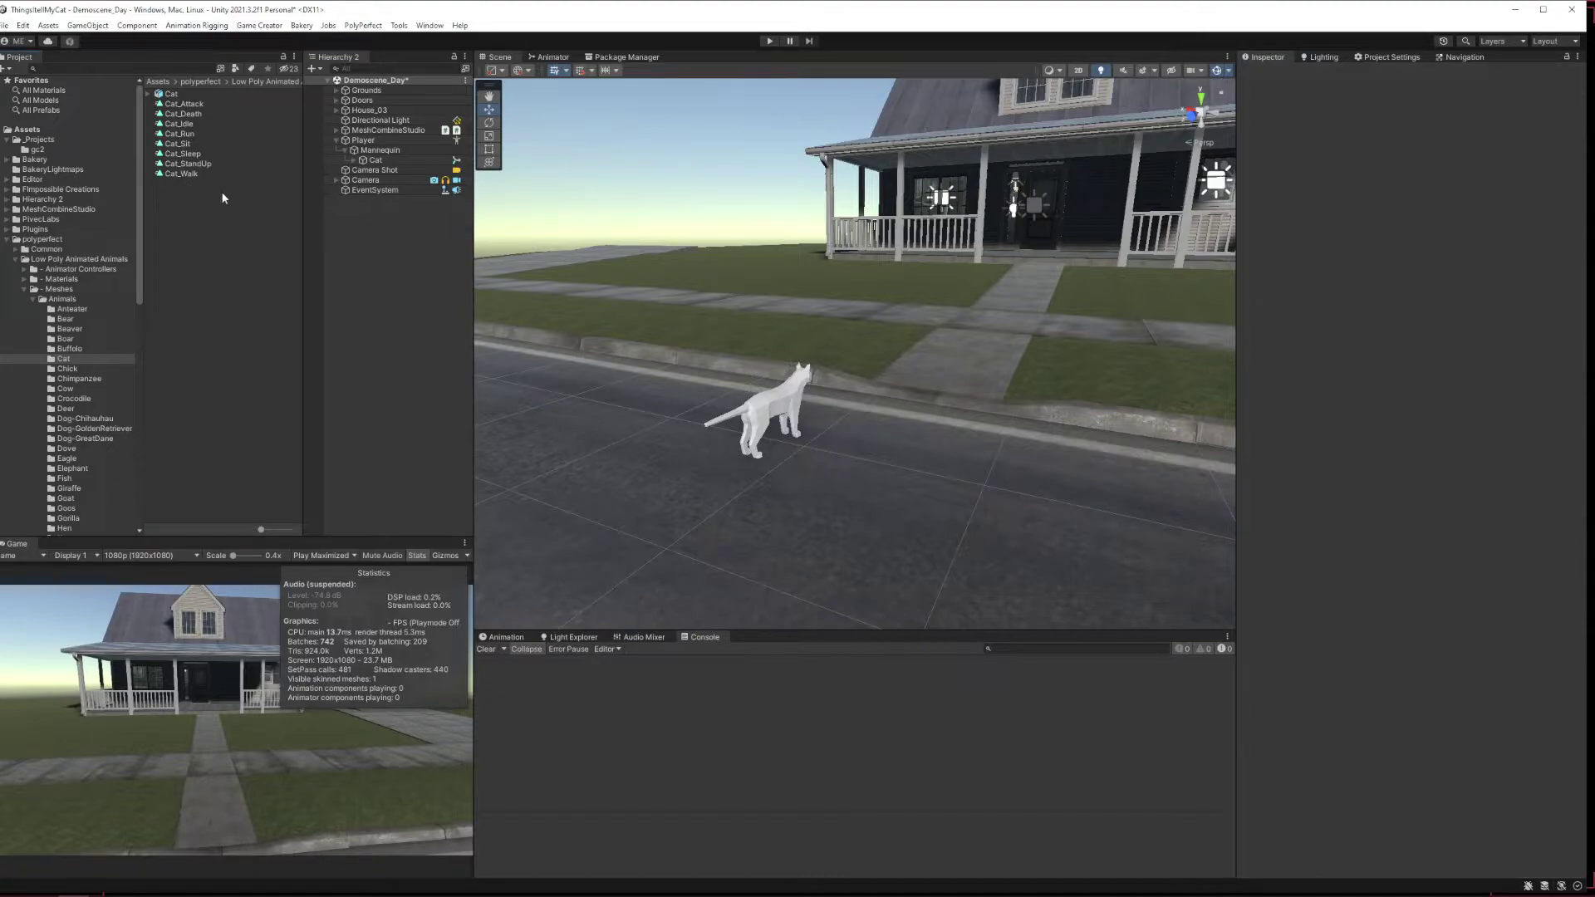
pyautogui.click(38, 140)
pyautogui.click(180, 105)
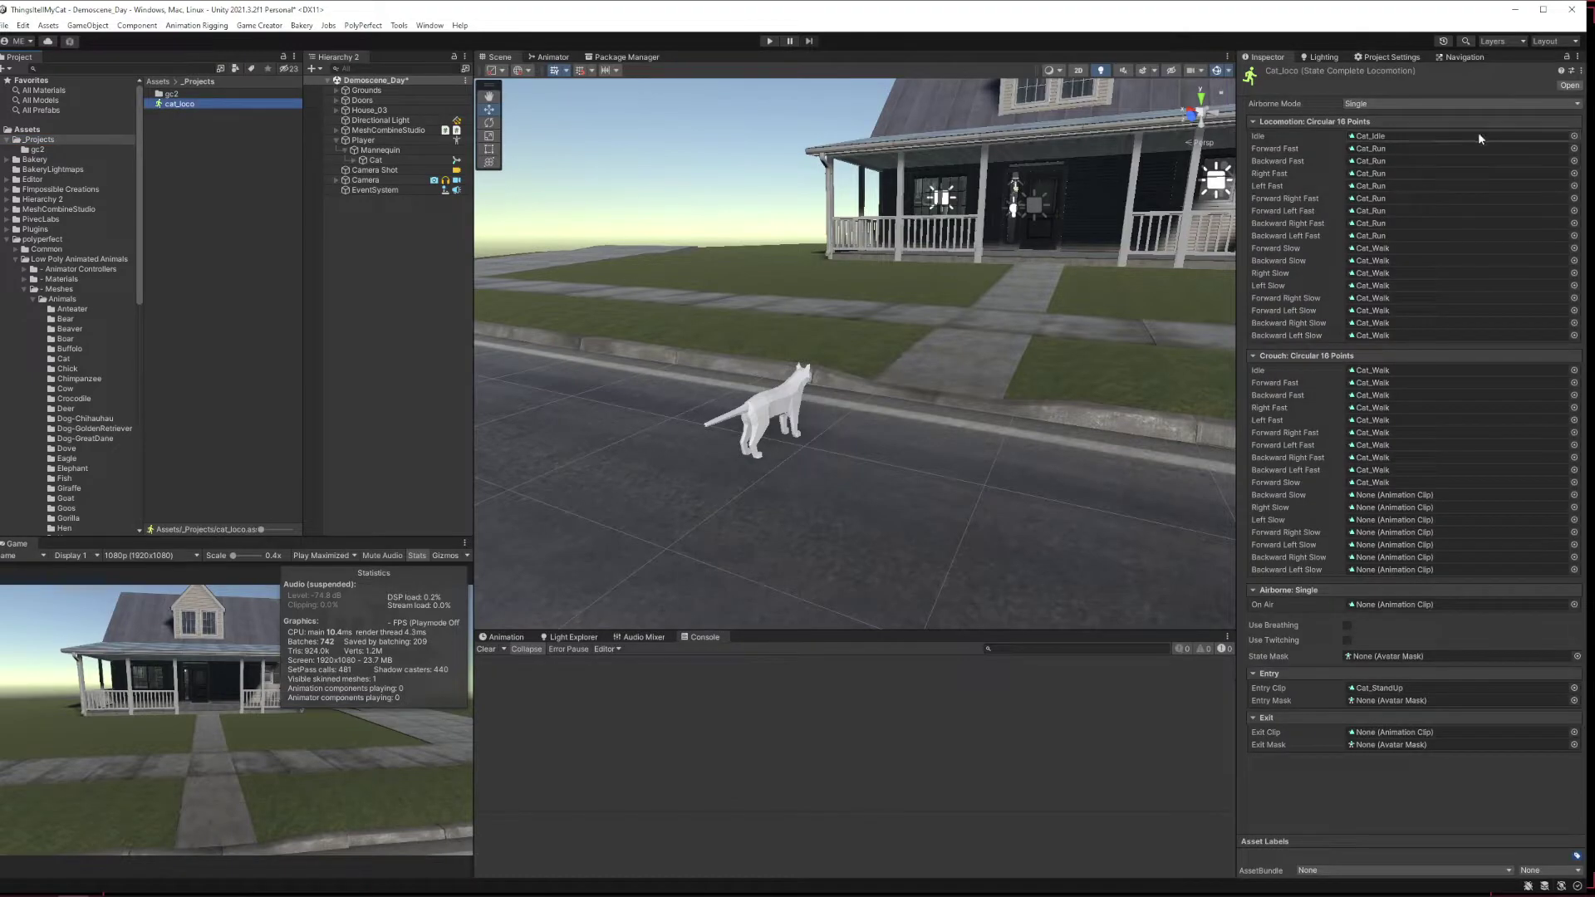
pyautogui.click(1567, 57)
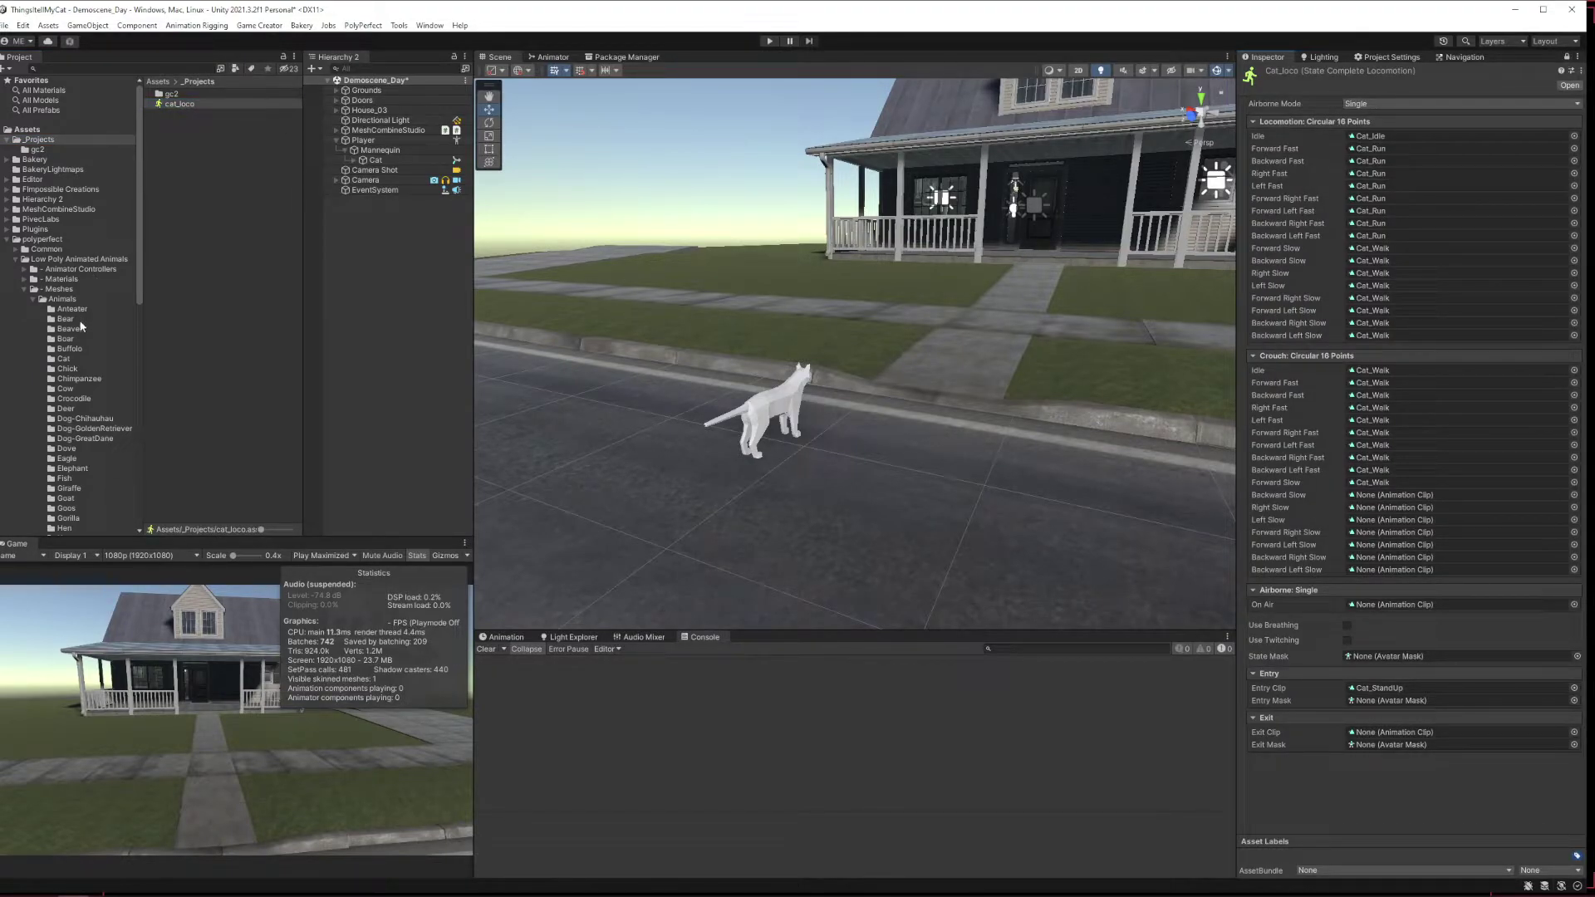
# Assign Cat_Walk to the remaining Crouch Slow slots, Cat_Sleep as Exit Clip, Cat_Attack as Airborne On Air.
pyautogui.click(66, 360)
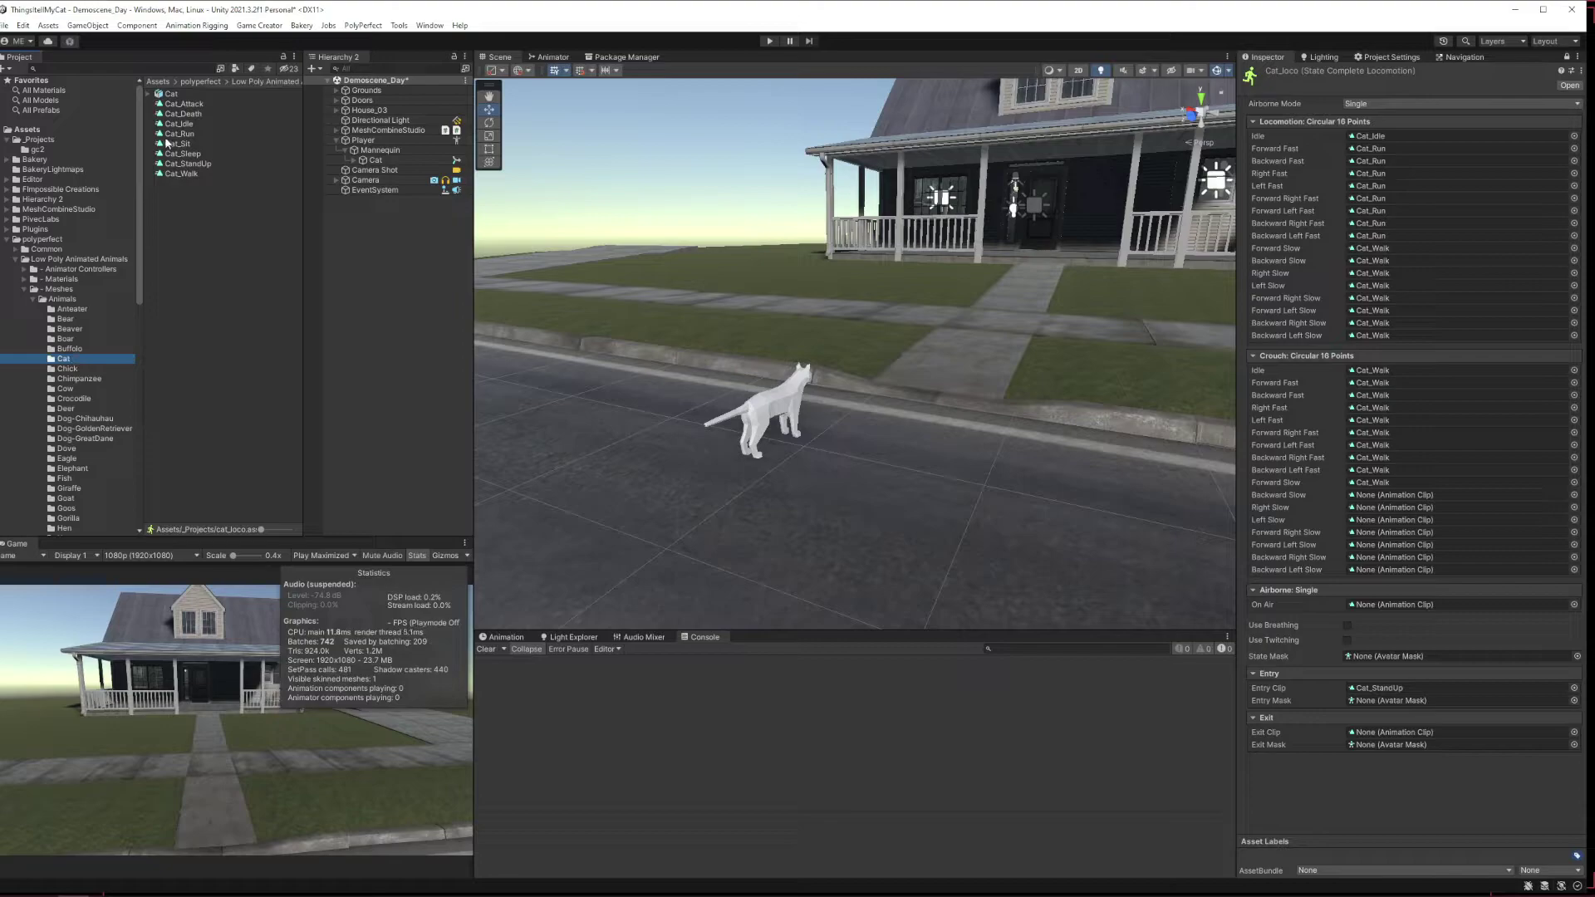
pyautogui.moveTo(186, 174); pyautogui.dragTo(1412, 496)
pyautogui.moveTo(179, 173); pyautogui.dragTo(1404, 507)
pyautogui.moveTo(181, 174); pyautogui.dragTo(1354, 520)
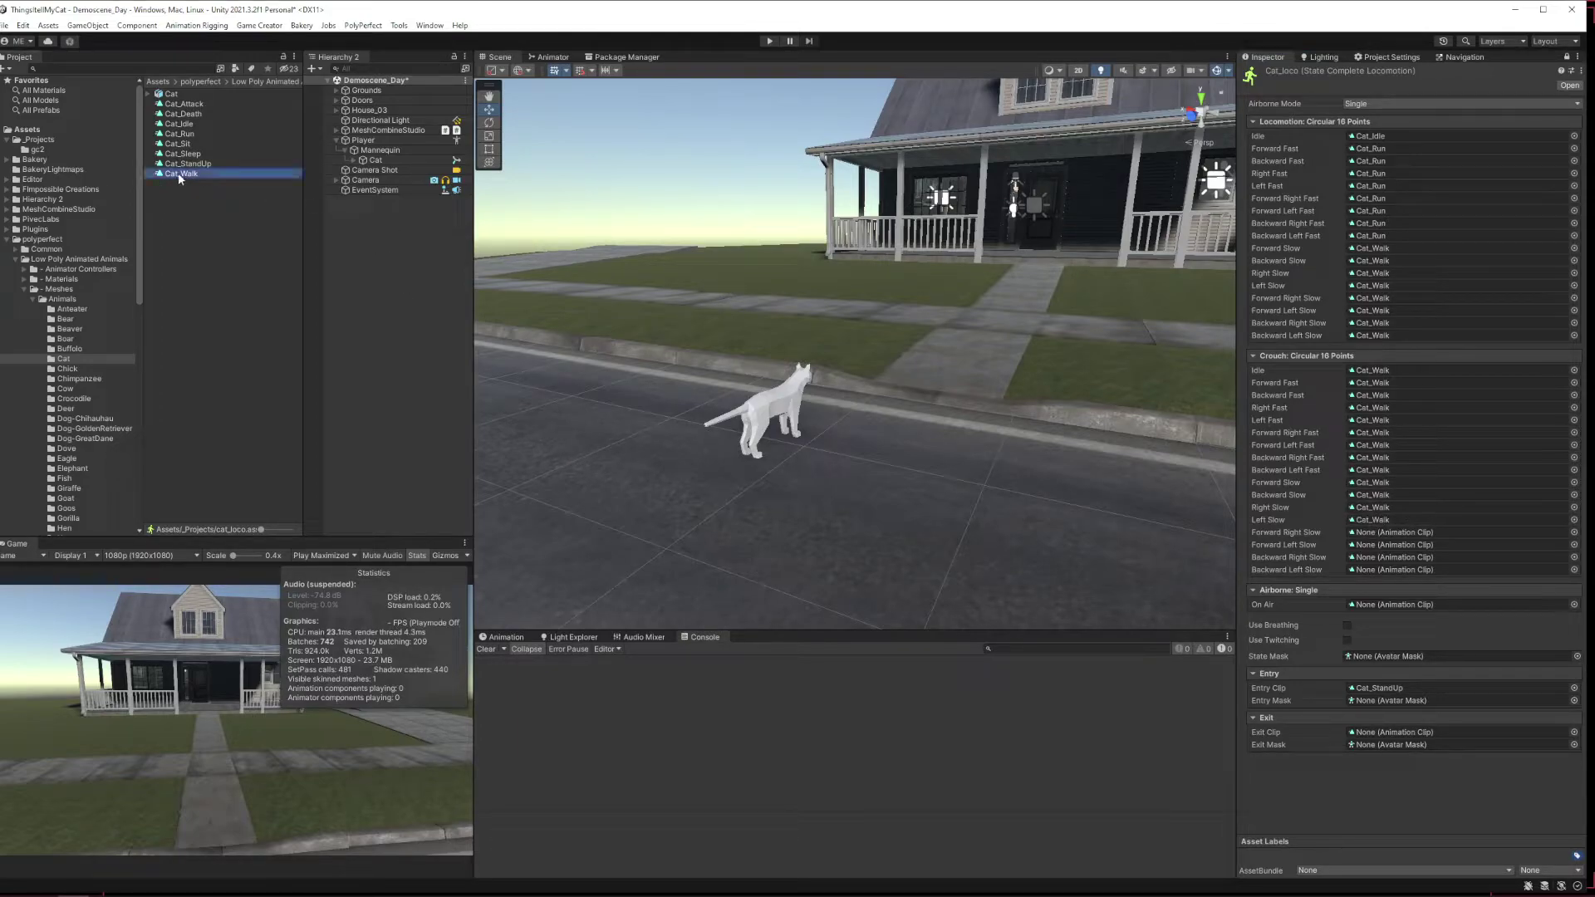
pyautogui.moveTo(178, 173); pyautogui.dragTo(1394, 534)
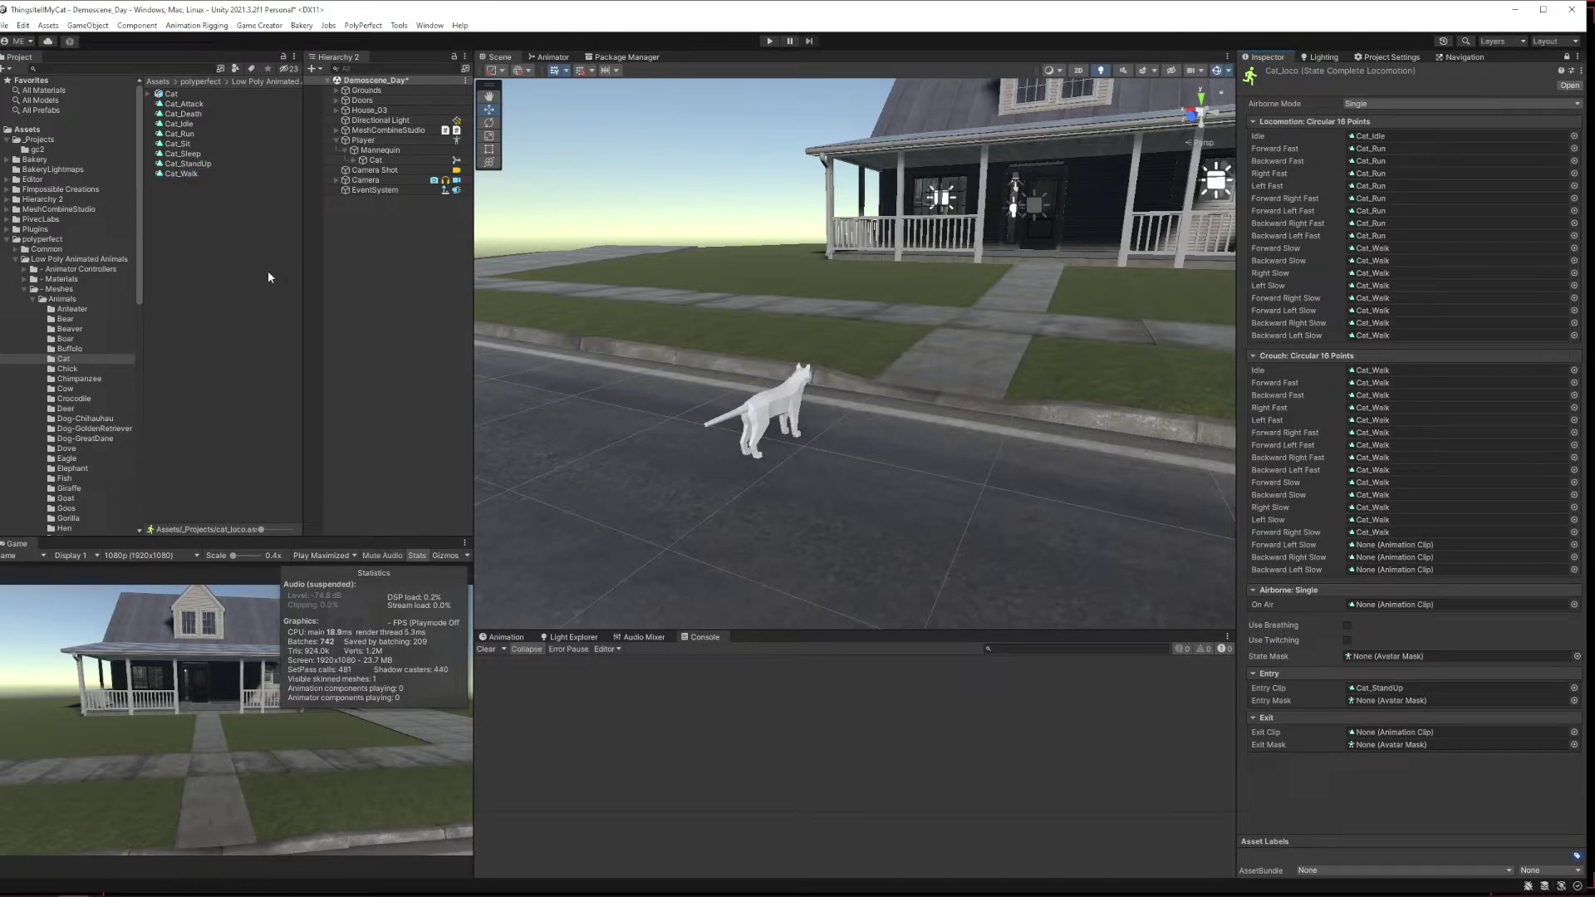
pyautogui.moveTo(173, 173); pyautogui.dragTo(1385, 546)
pyautogui.moveTo(180, 173); pyautogui.dragTo(1372, 557)
pyautogui.moveTo(181, 174); pyautogui.dragTo(1371, 570)
pyautogui.moveTo(194, 156); pyautogui.dragTo(1384, 734)
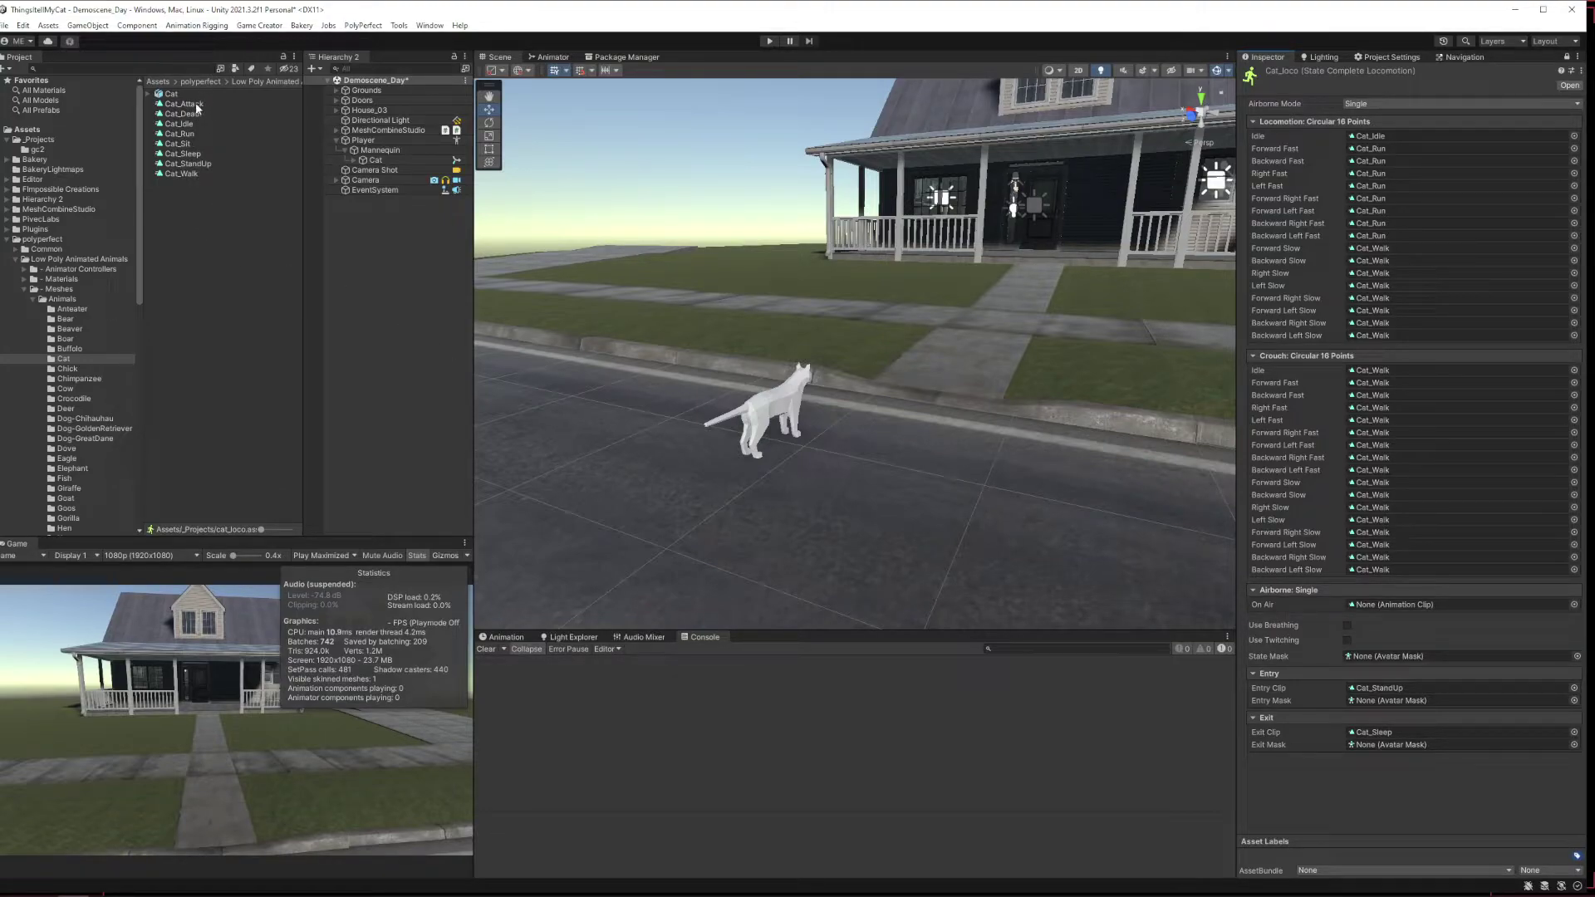
pyautogui.moveTo(198, 106); pyautogui.dragTo(1402, 604)
# Check the Player and its Mannequin with the Inspector unlocked, then start a play test.
pyautogui.click(372, 140)
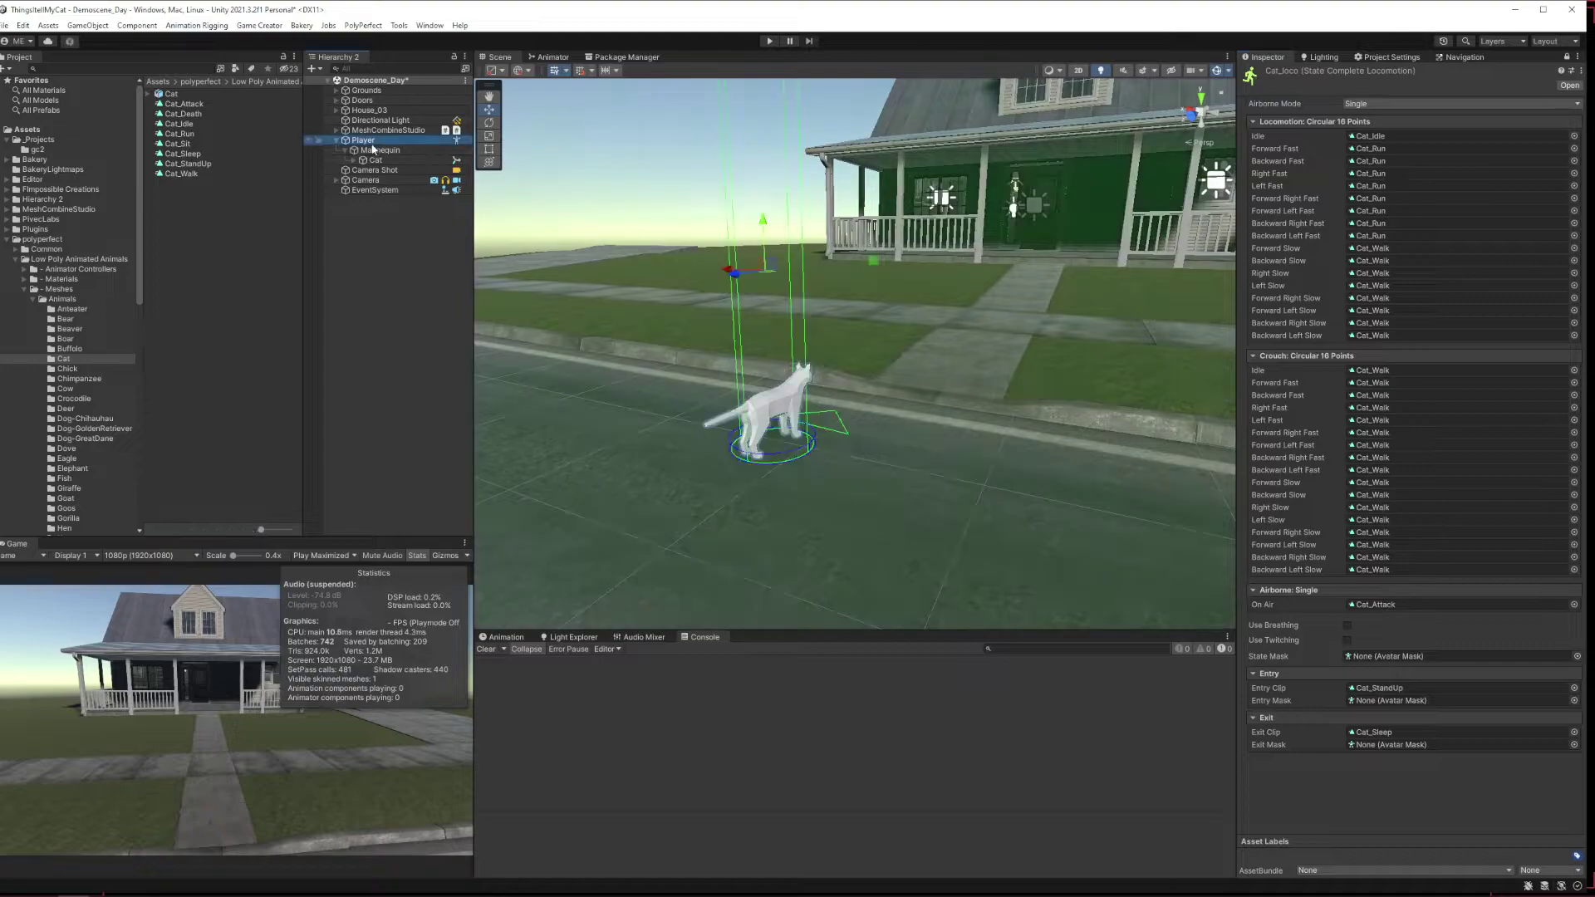
pyautogui.click(378, 150)
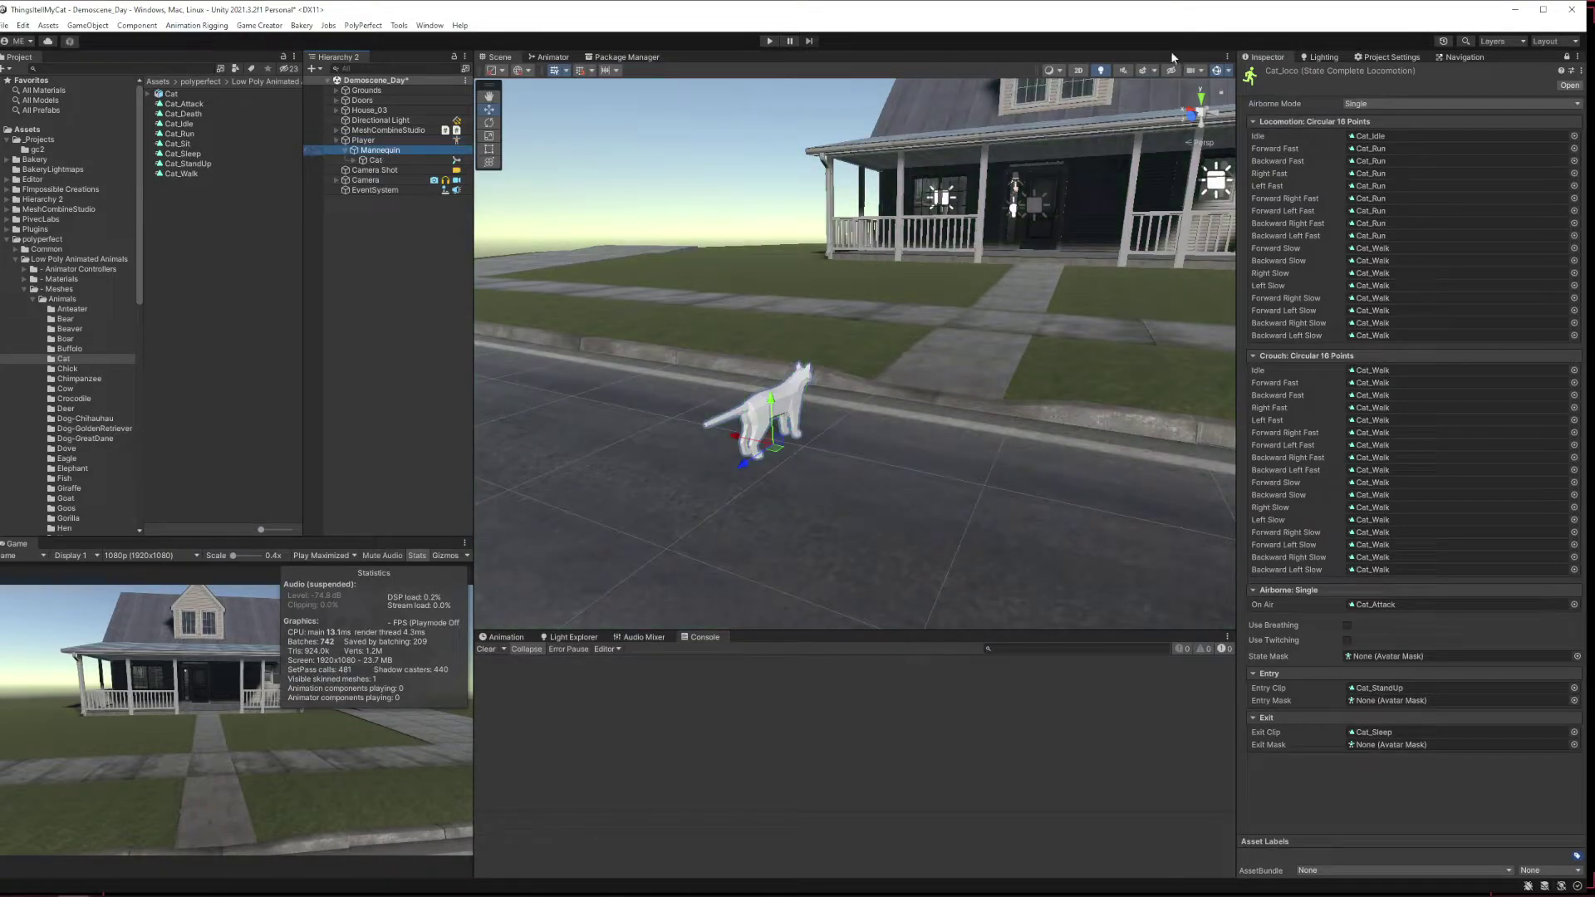
pyautogui.click(1566, 58)
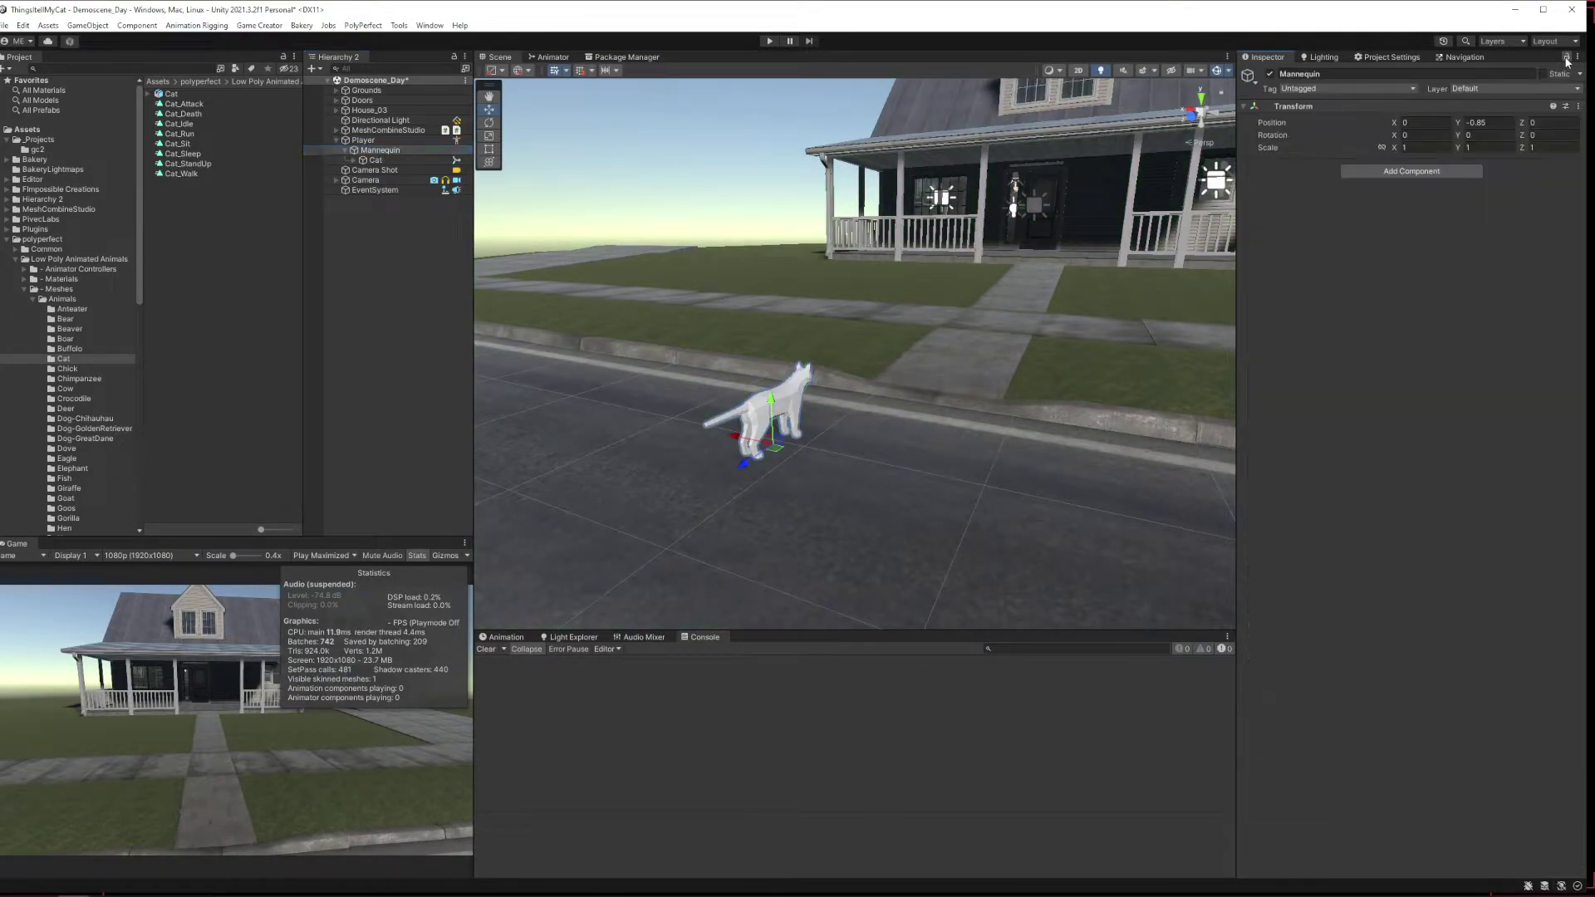
pyautogui.click(377, 142)
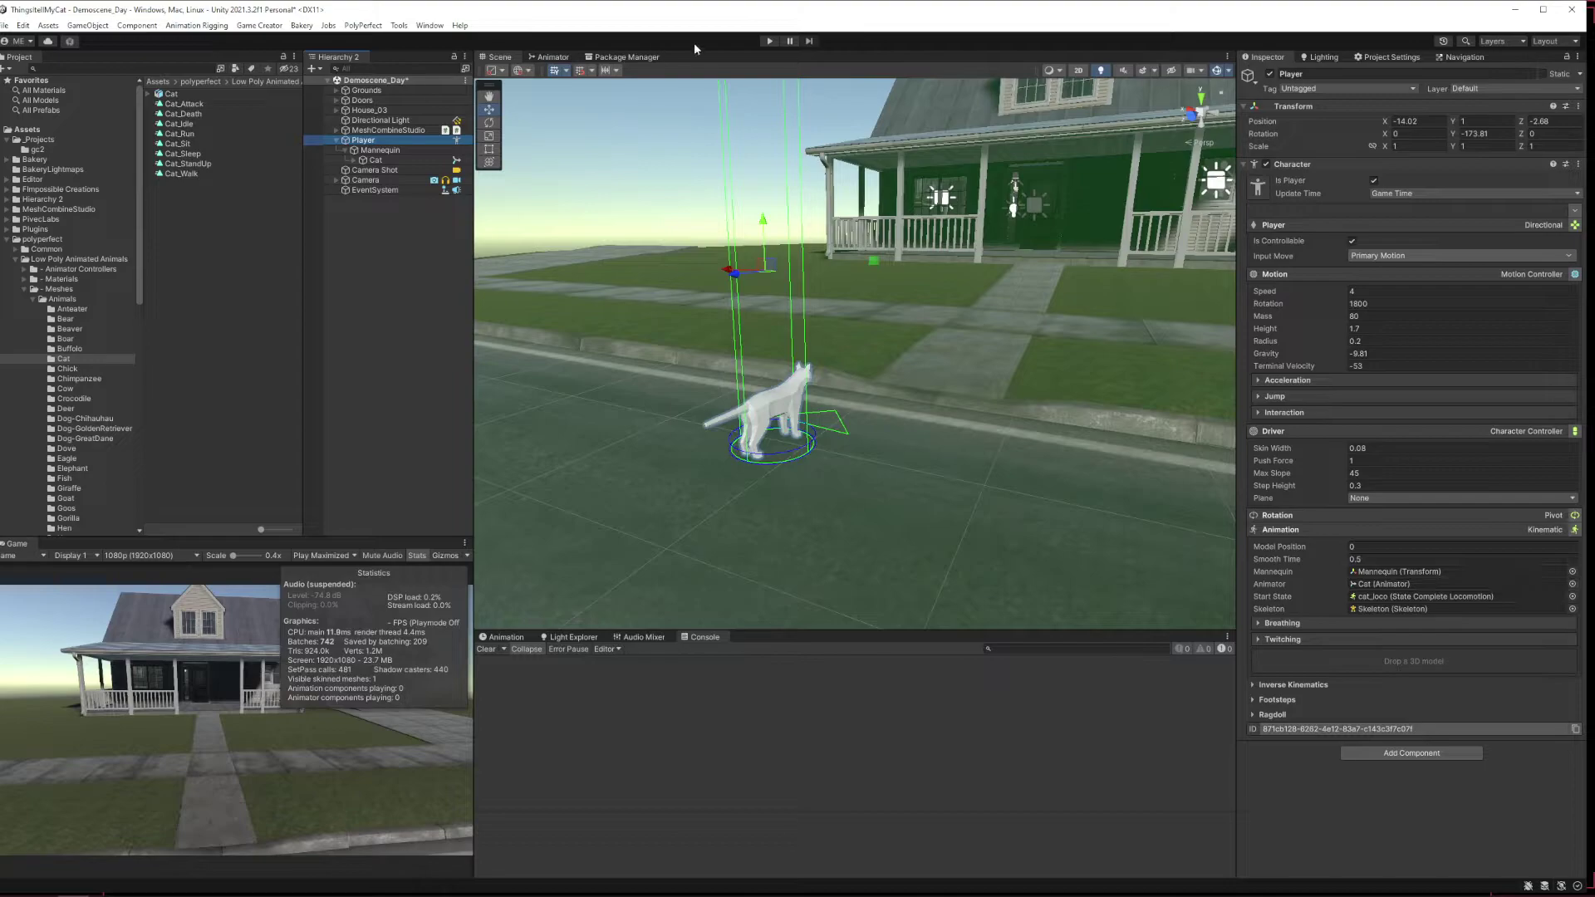
pyautogui.click(770, 41)
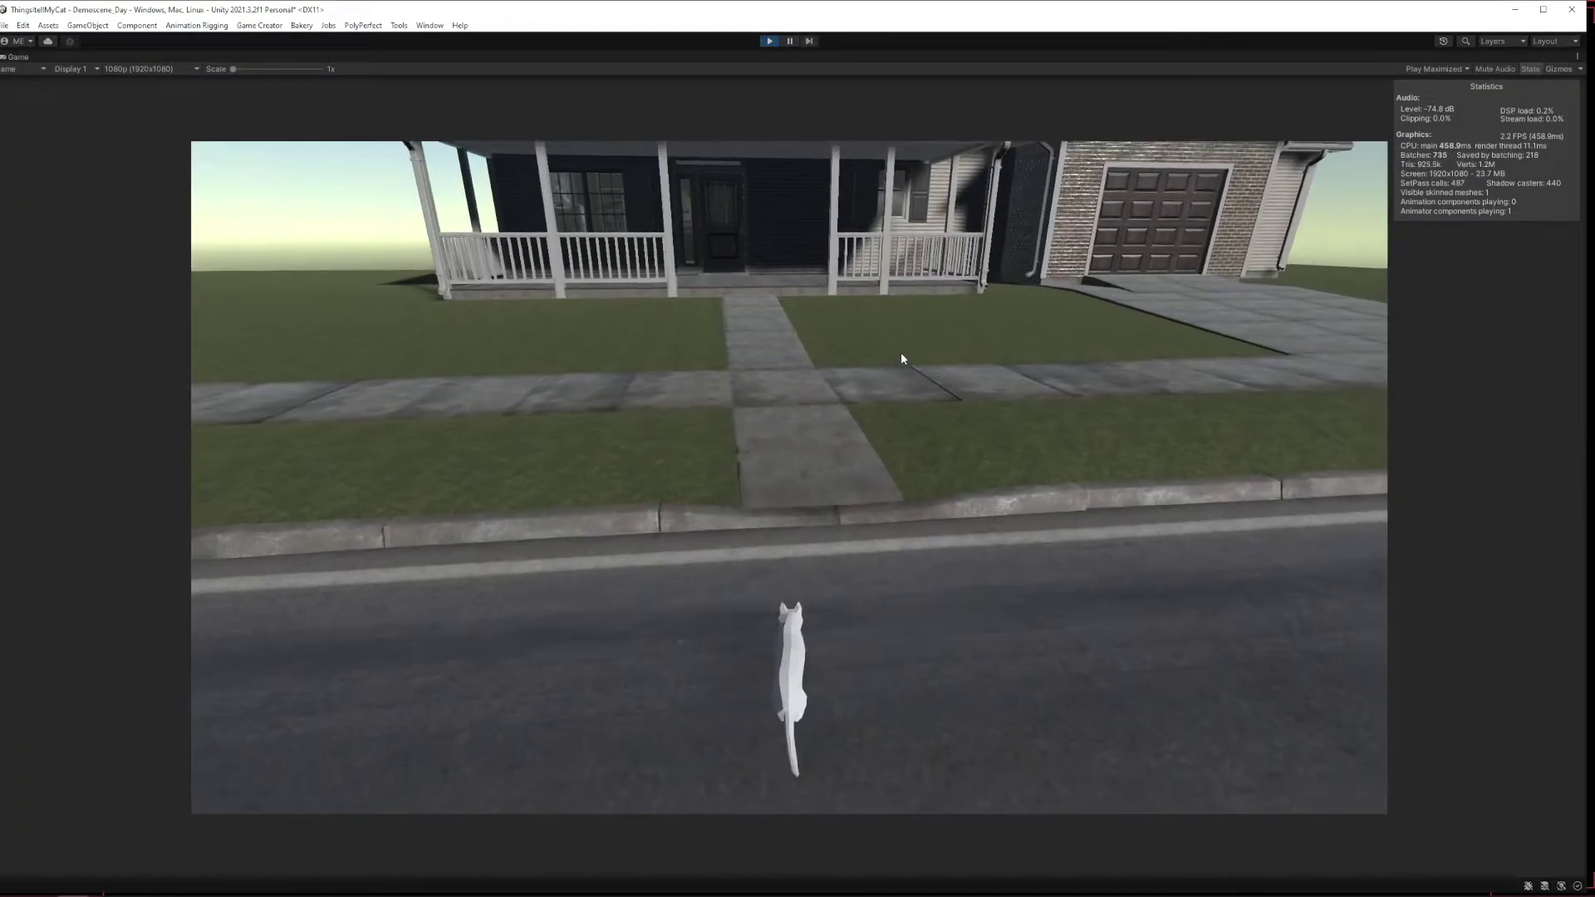
# Steer the cat with WASD across the lawn, sidewalk, road and front walkway.
pyautogui.press('w')
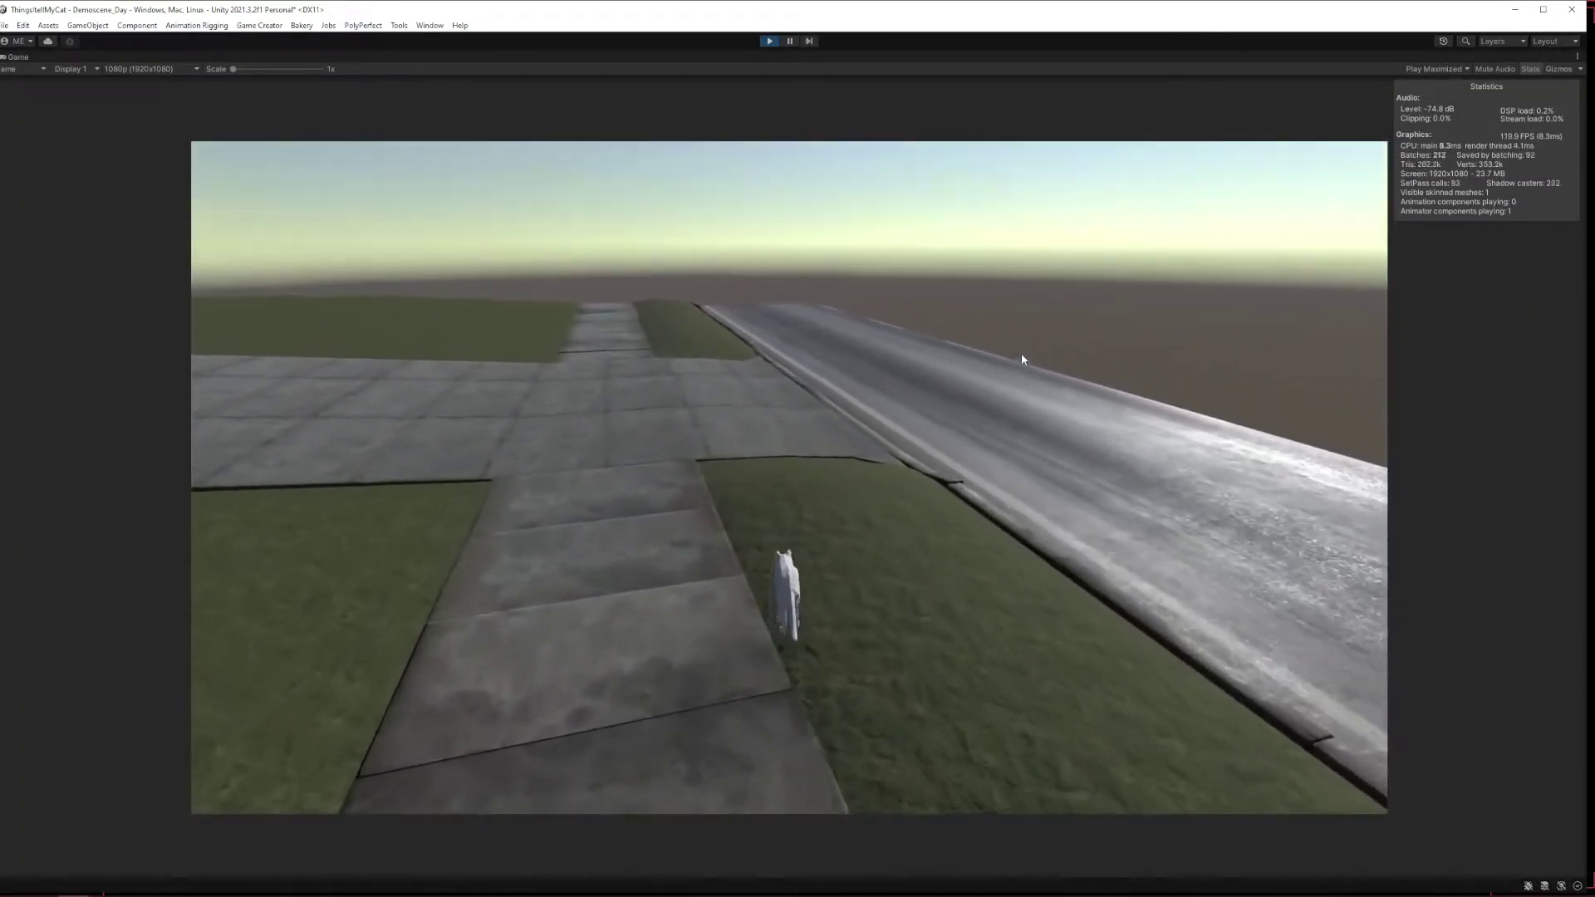
pyautogui.press('w')
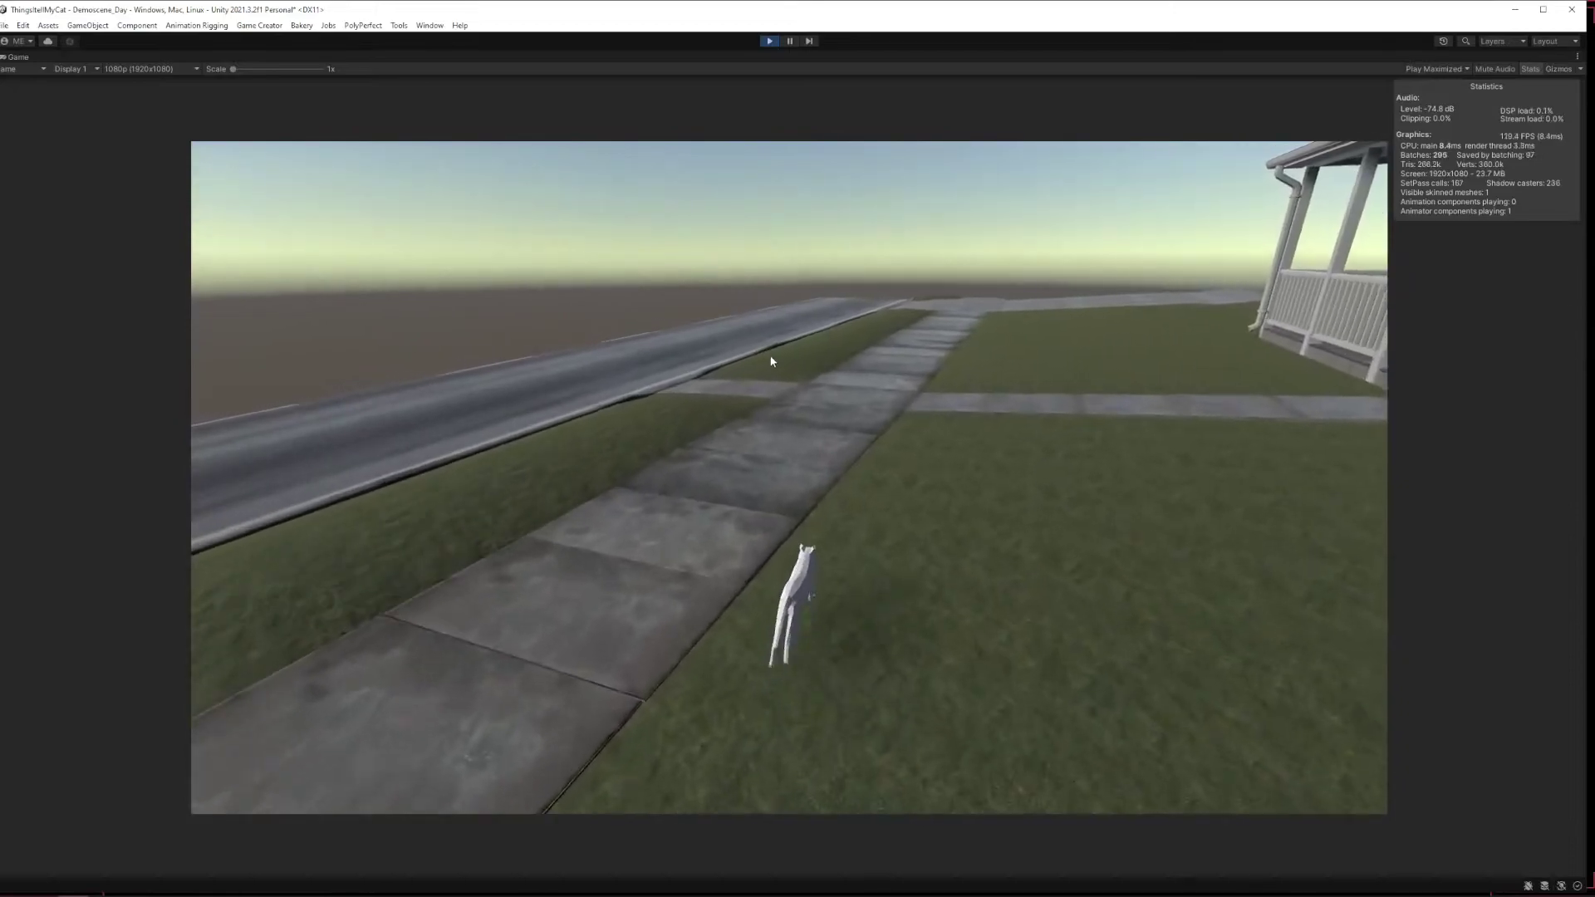
pyautogui.press('w')
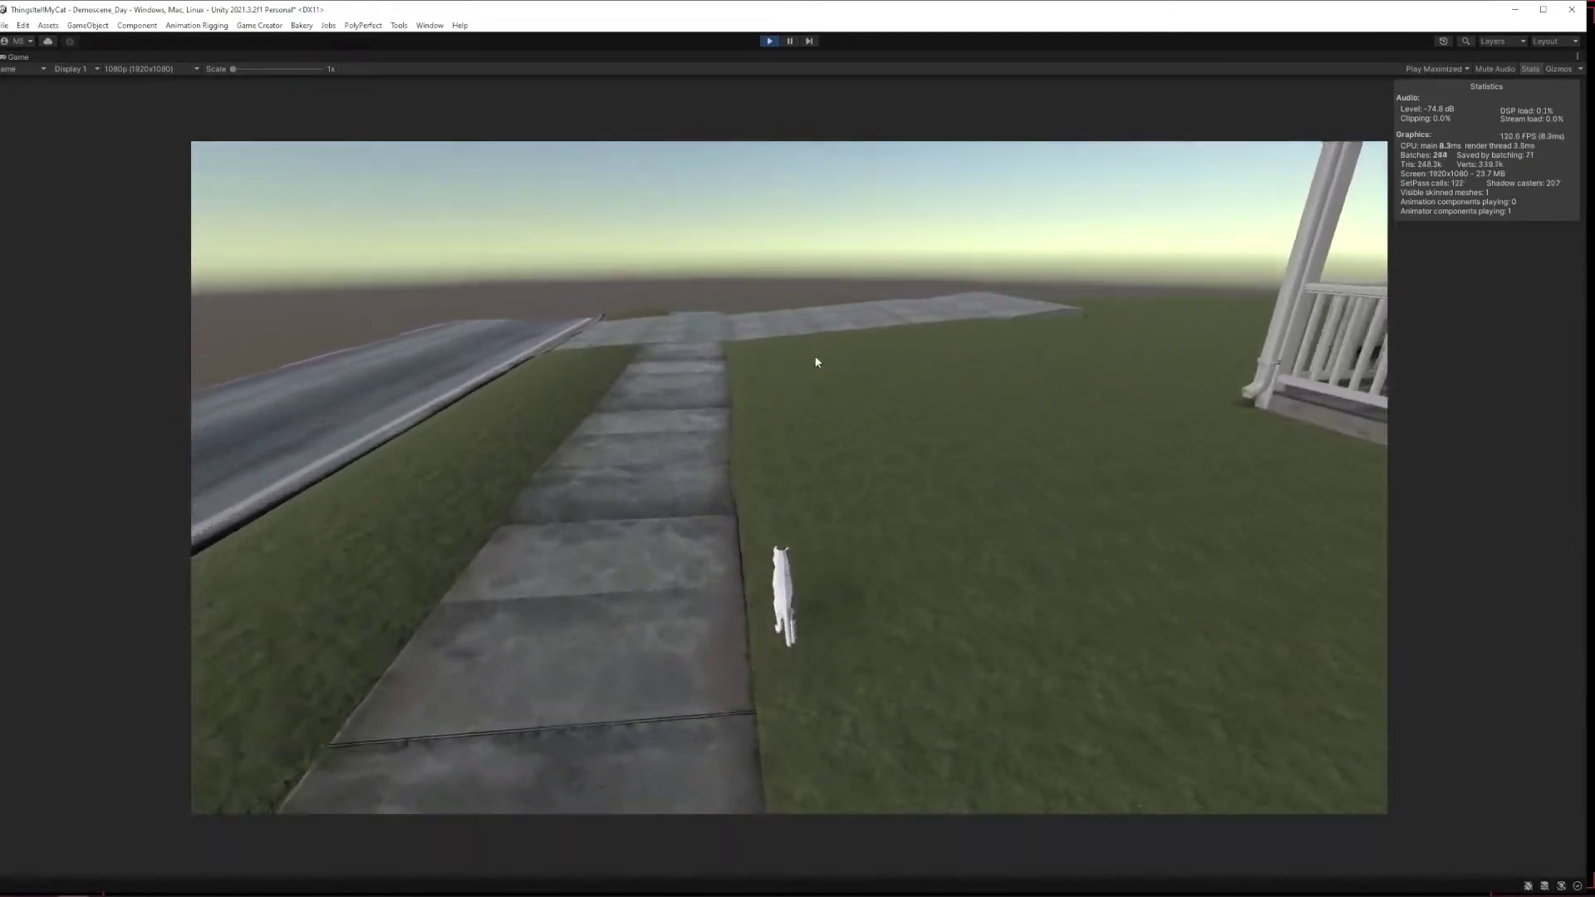
pyautogui.press('w')
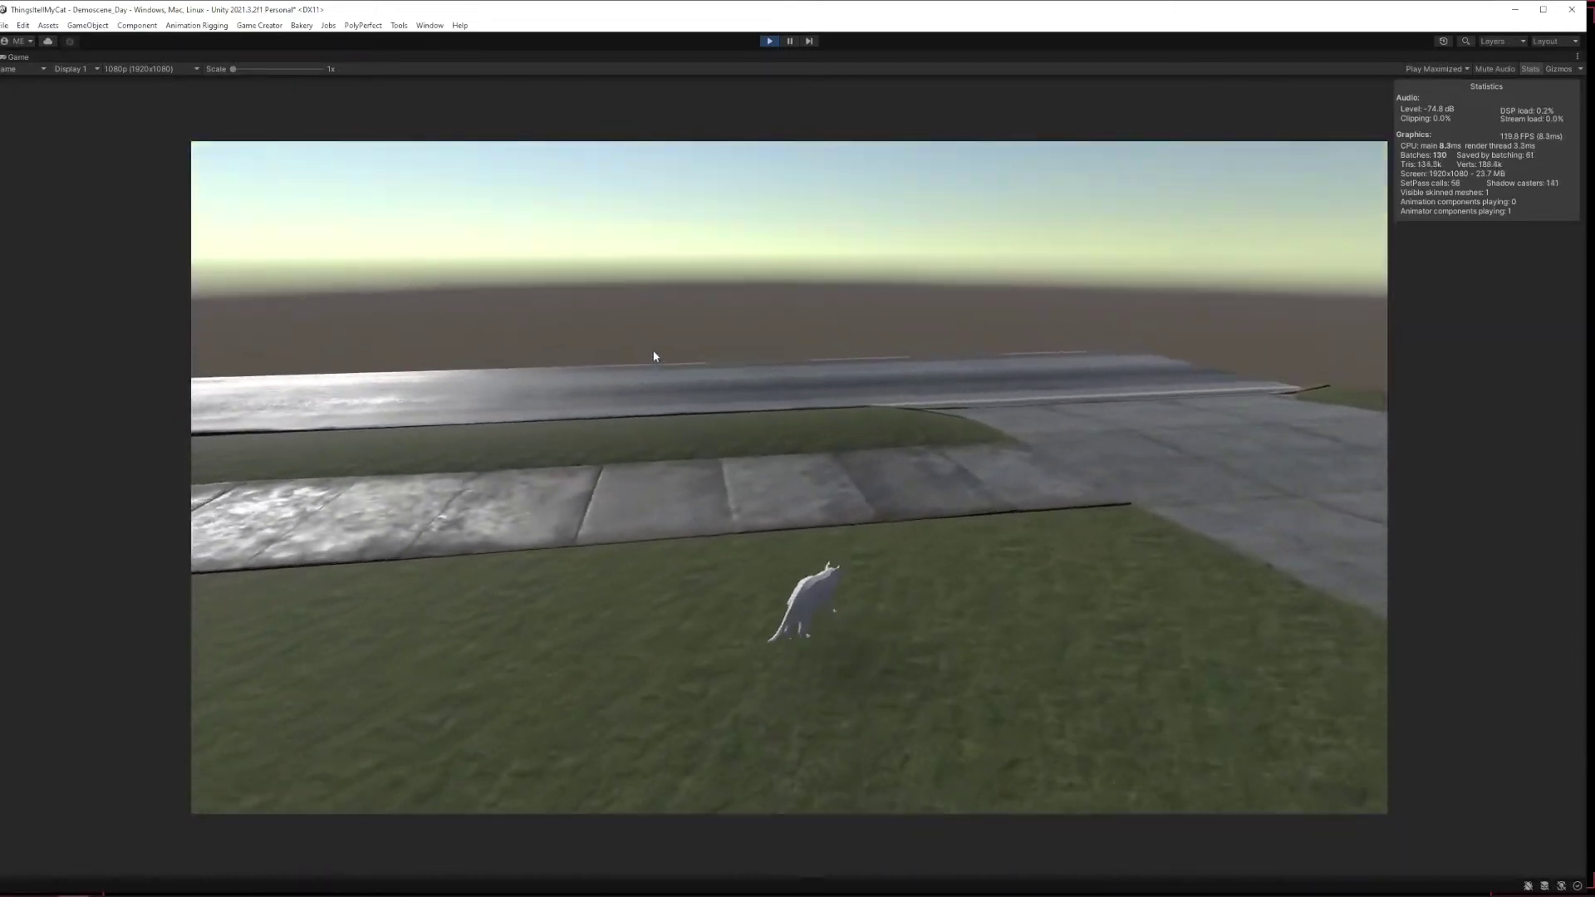
pyautogui.press('w')
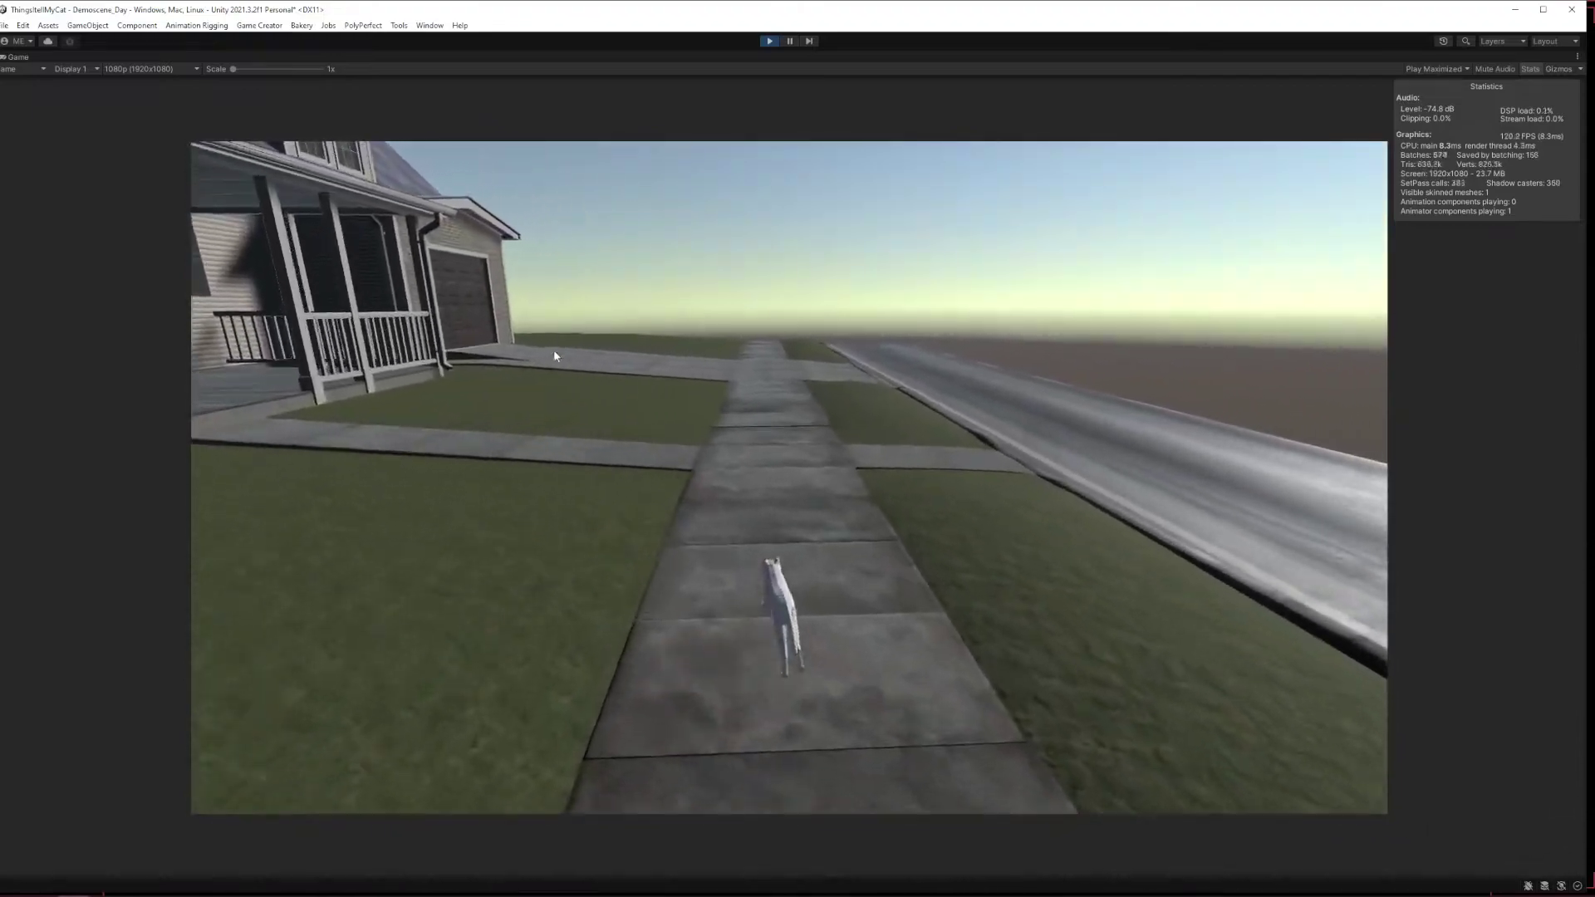
pyautogui.press('w')
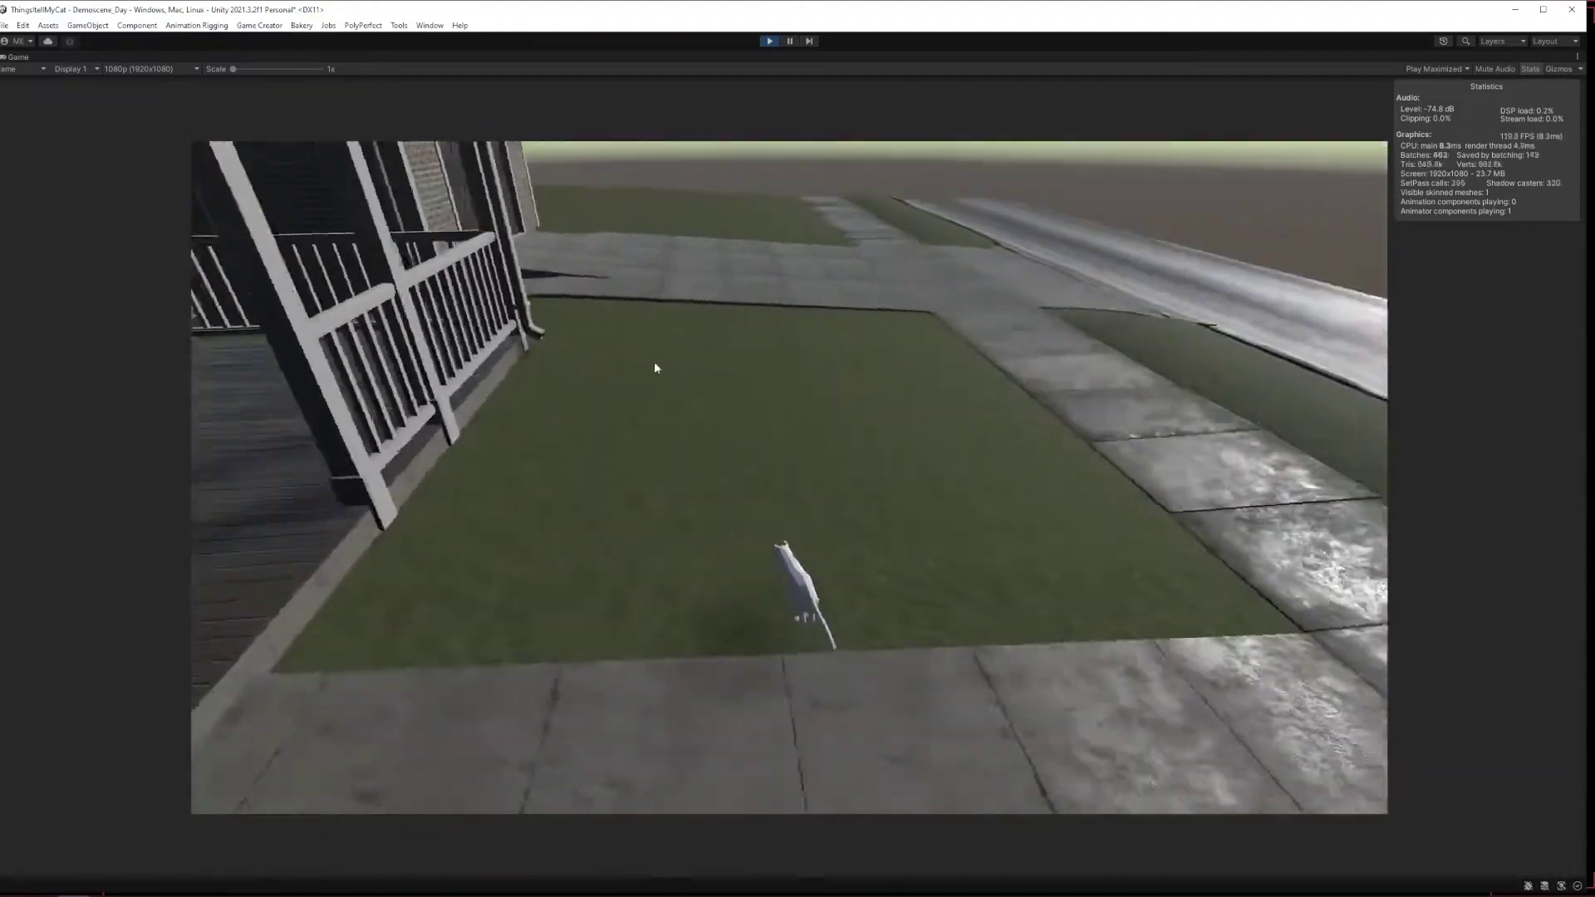
pyautogui.press('w')
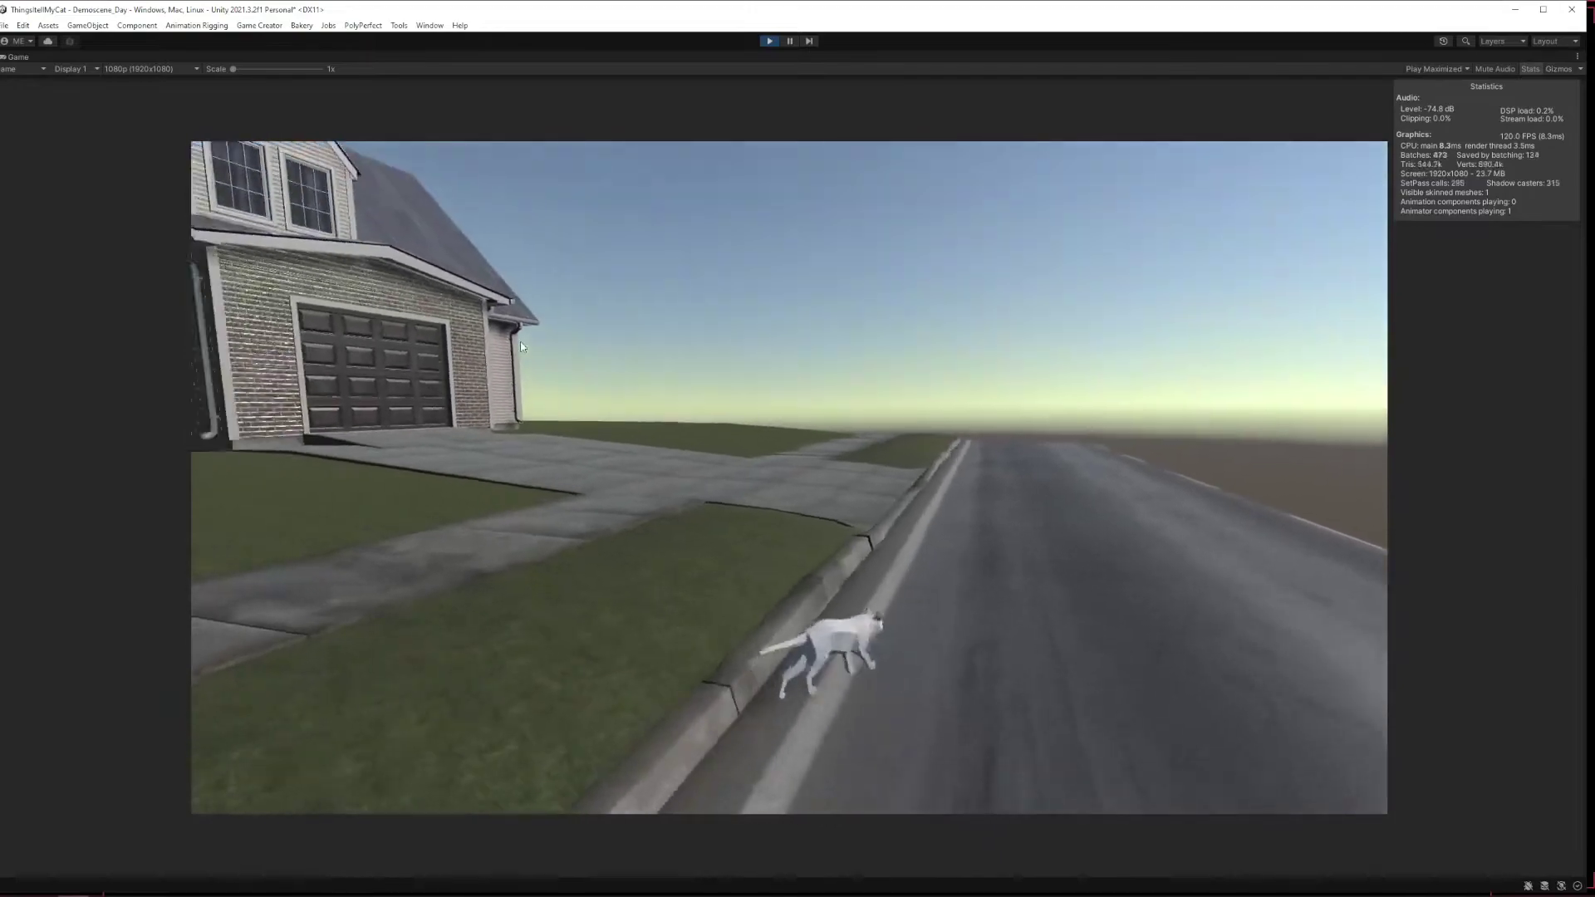
pyautogui.press('w')
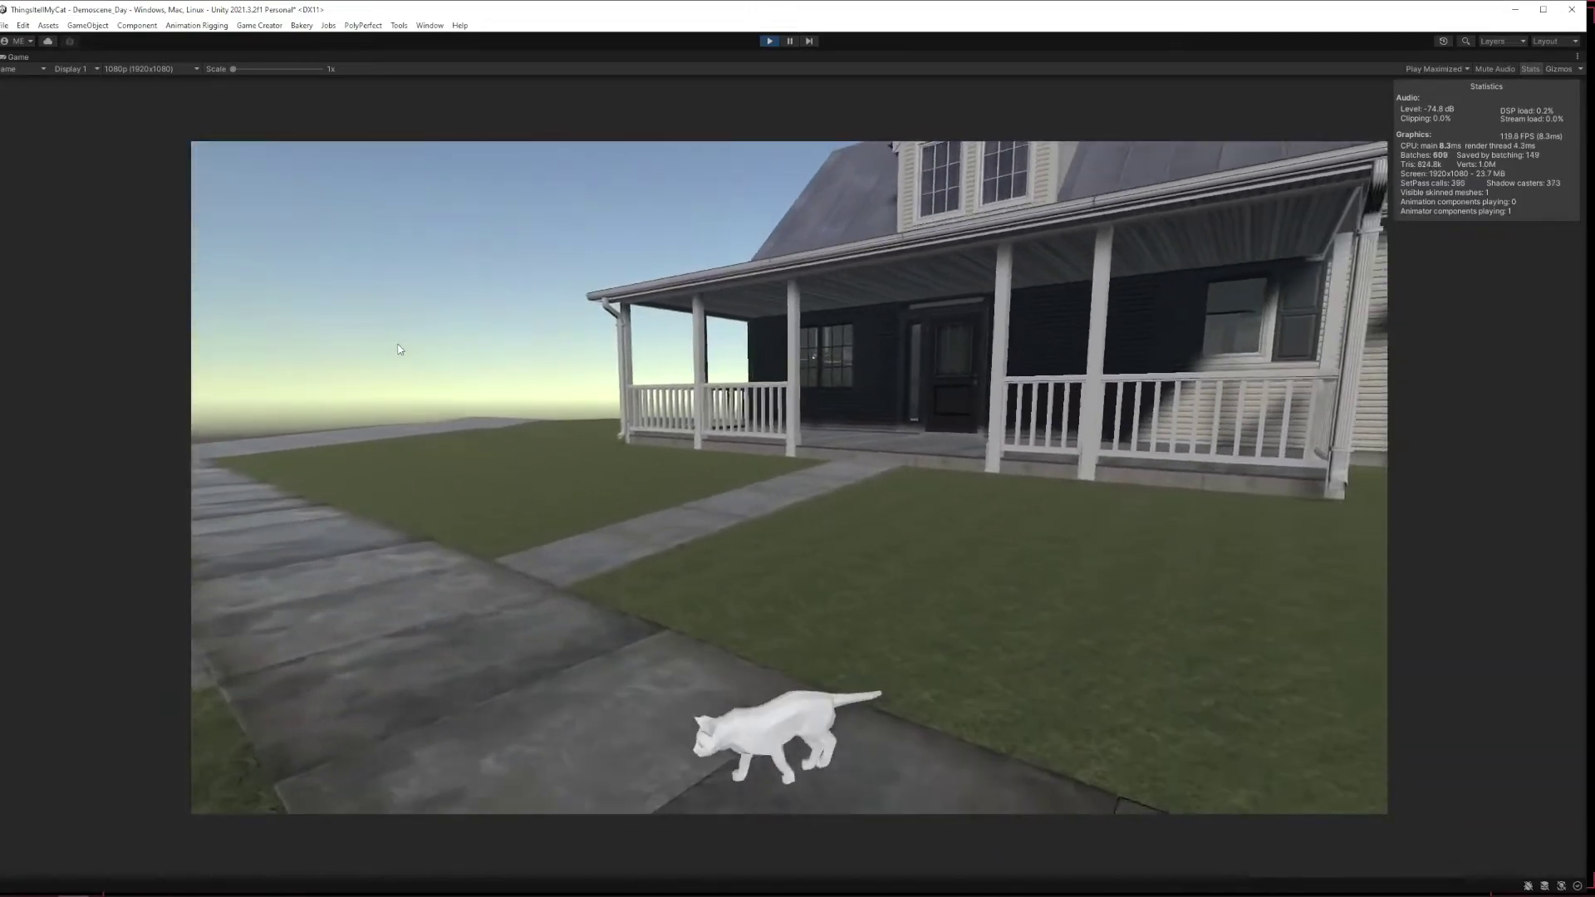
pyautogui.press('s')
pyautogui.press('a')
pyautogui.press('w')
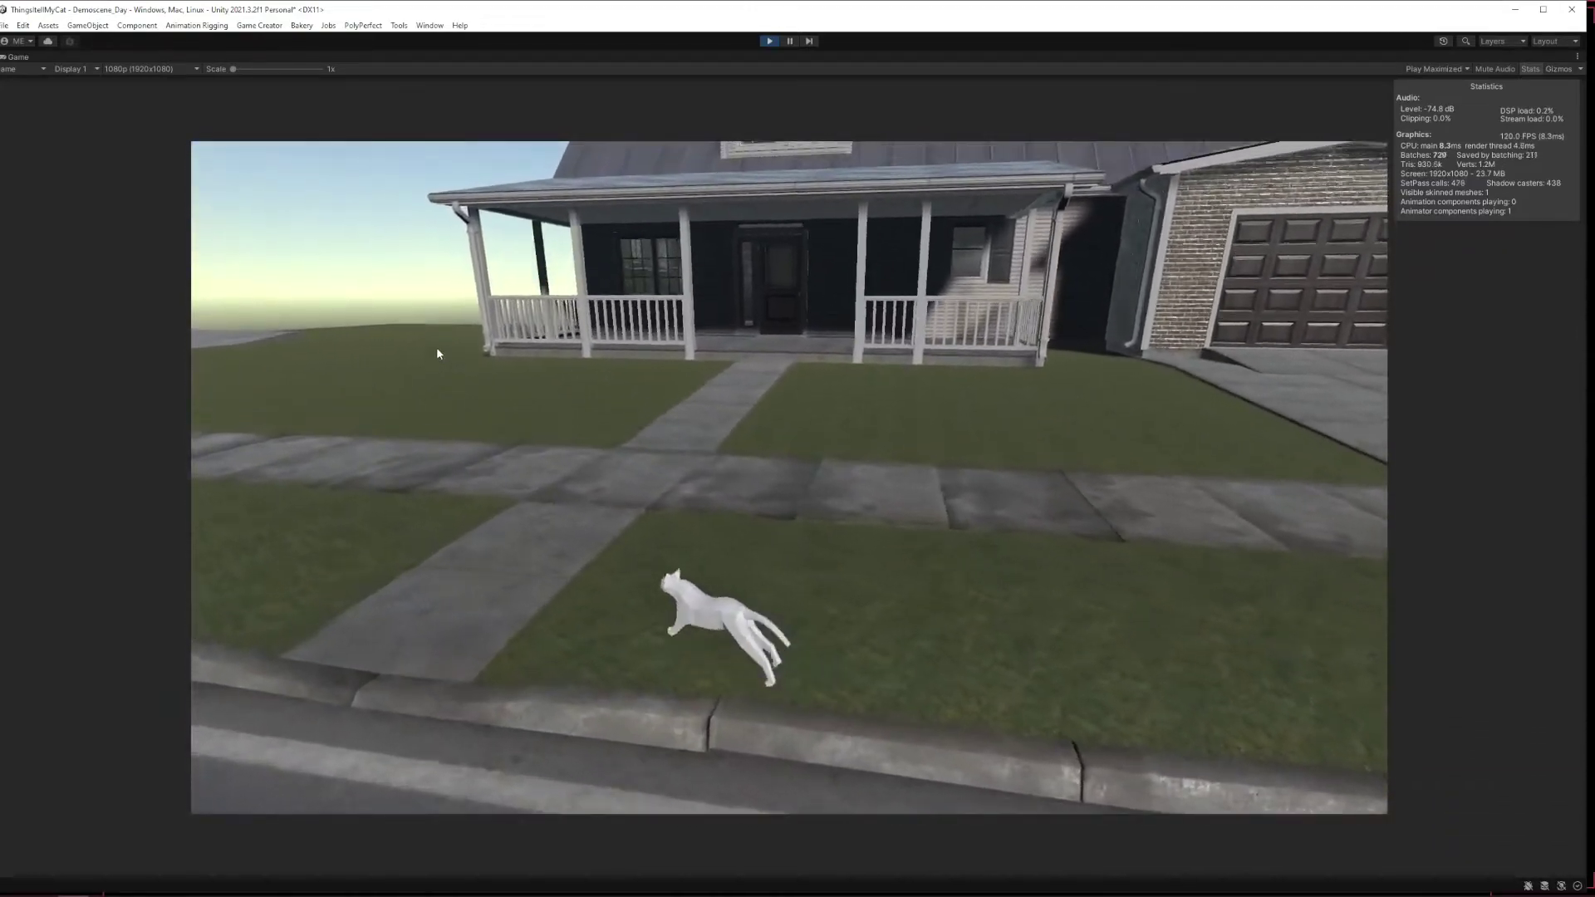
pyautogui.press('s')
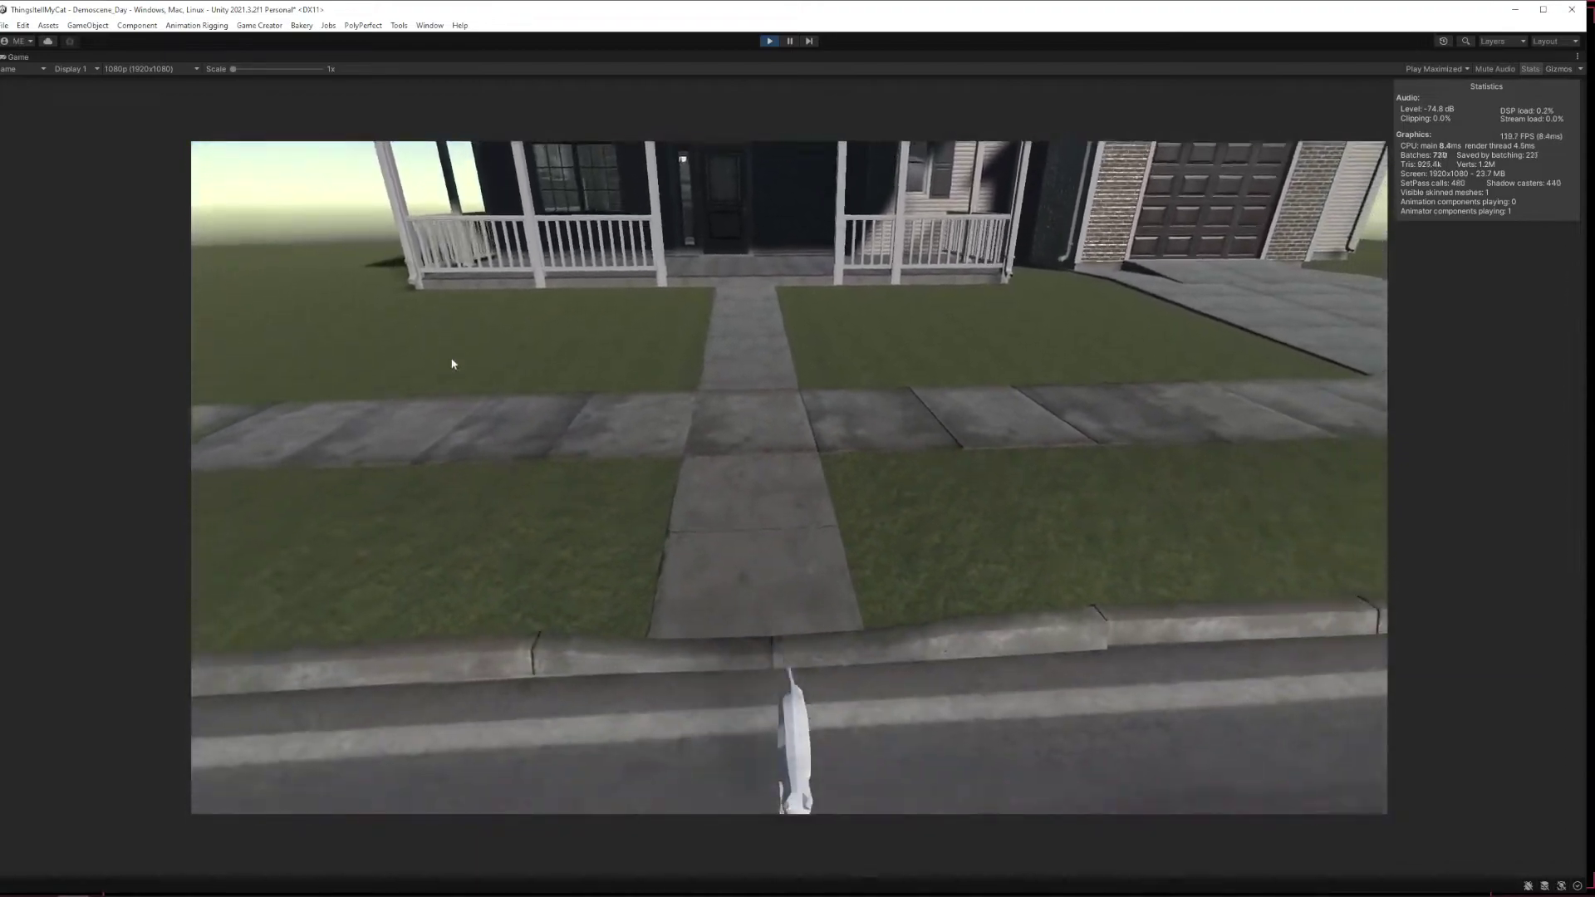
pyautogui.press('d')
pyautogui.press('w')
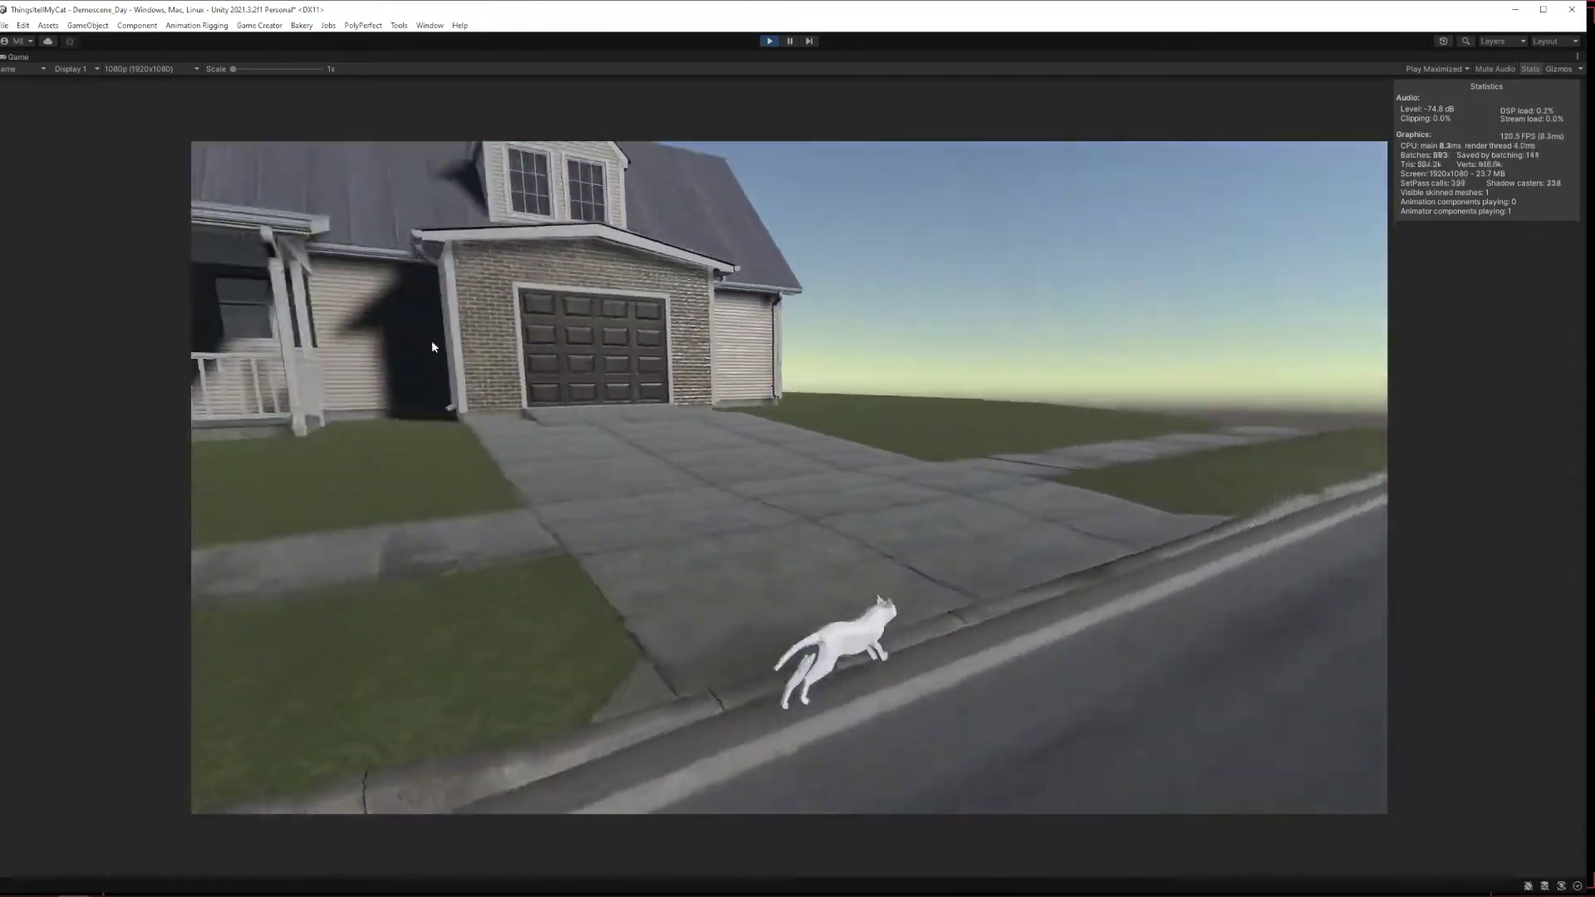
pyautogui.press('w')
pyautogui.press('a')
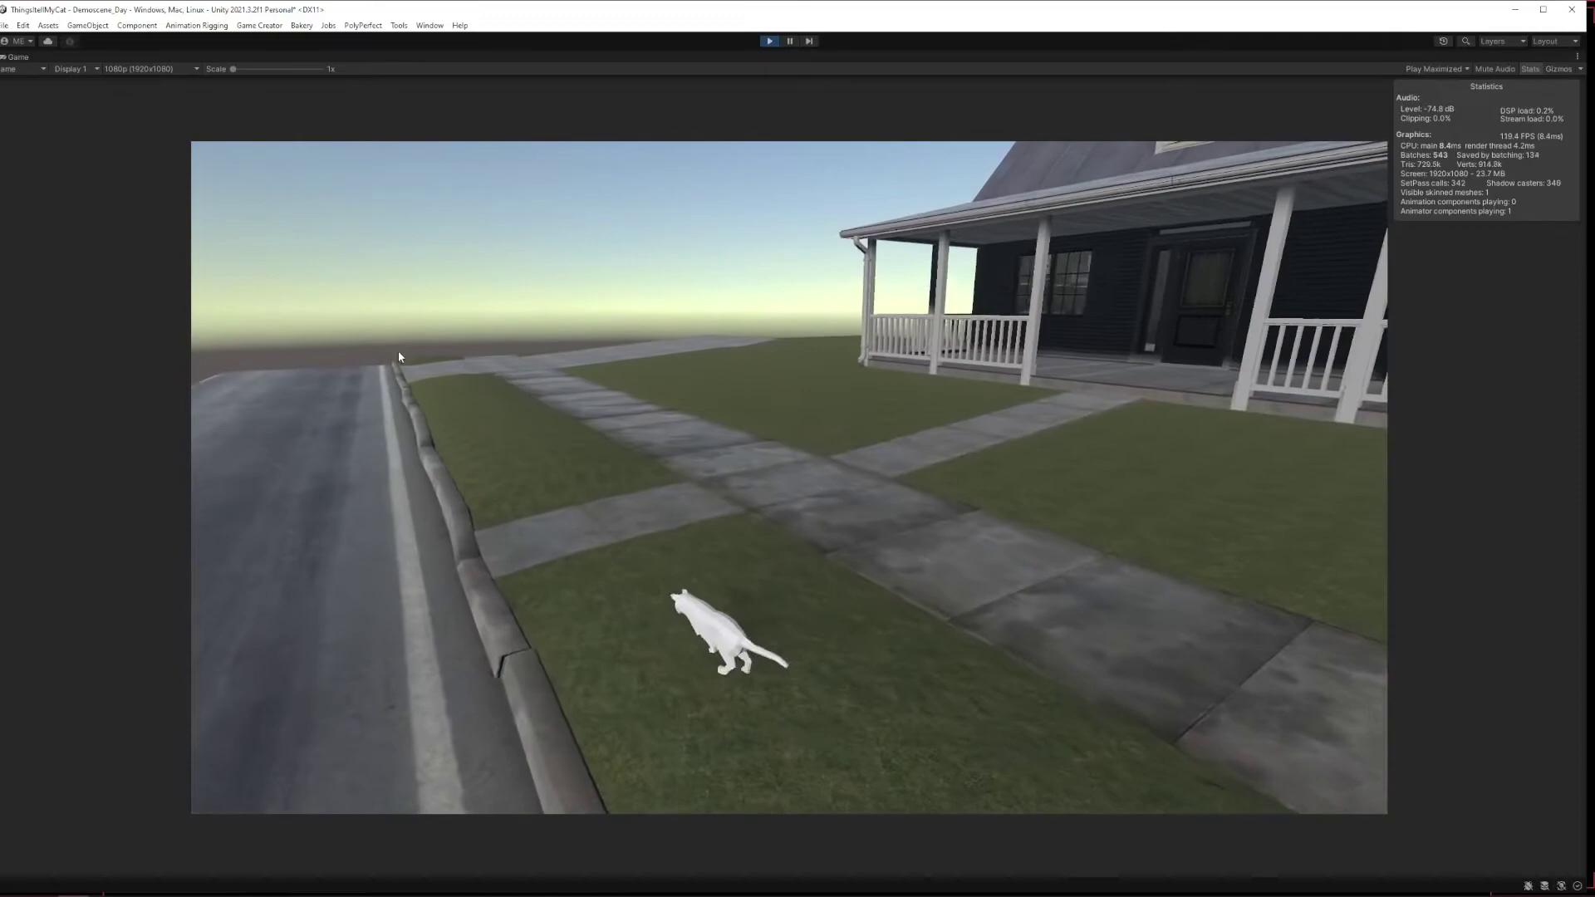
pyautogui.press('w')
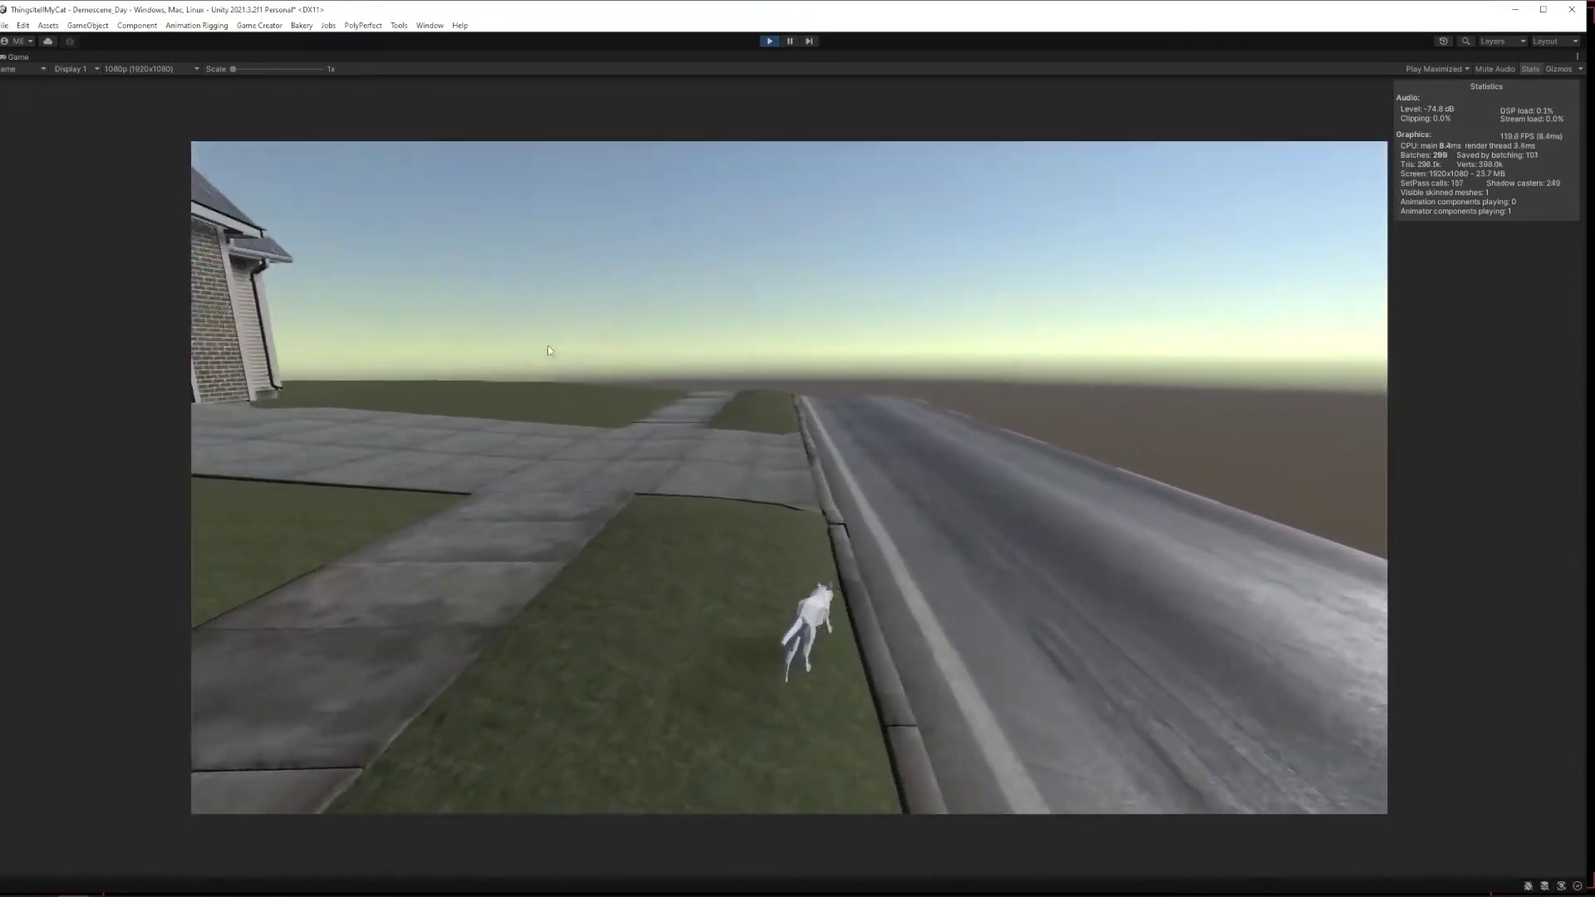
pyautogui.press('a')
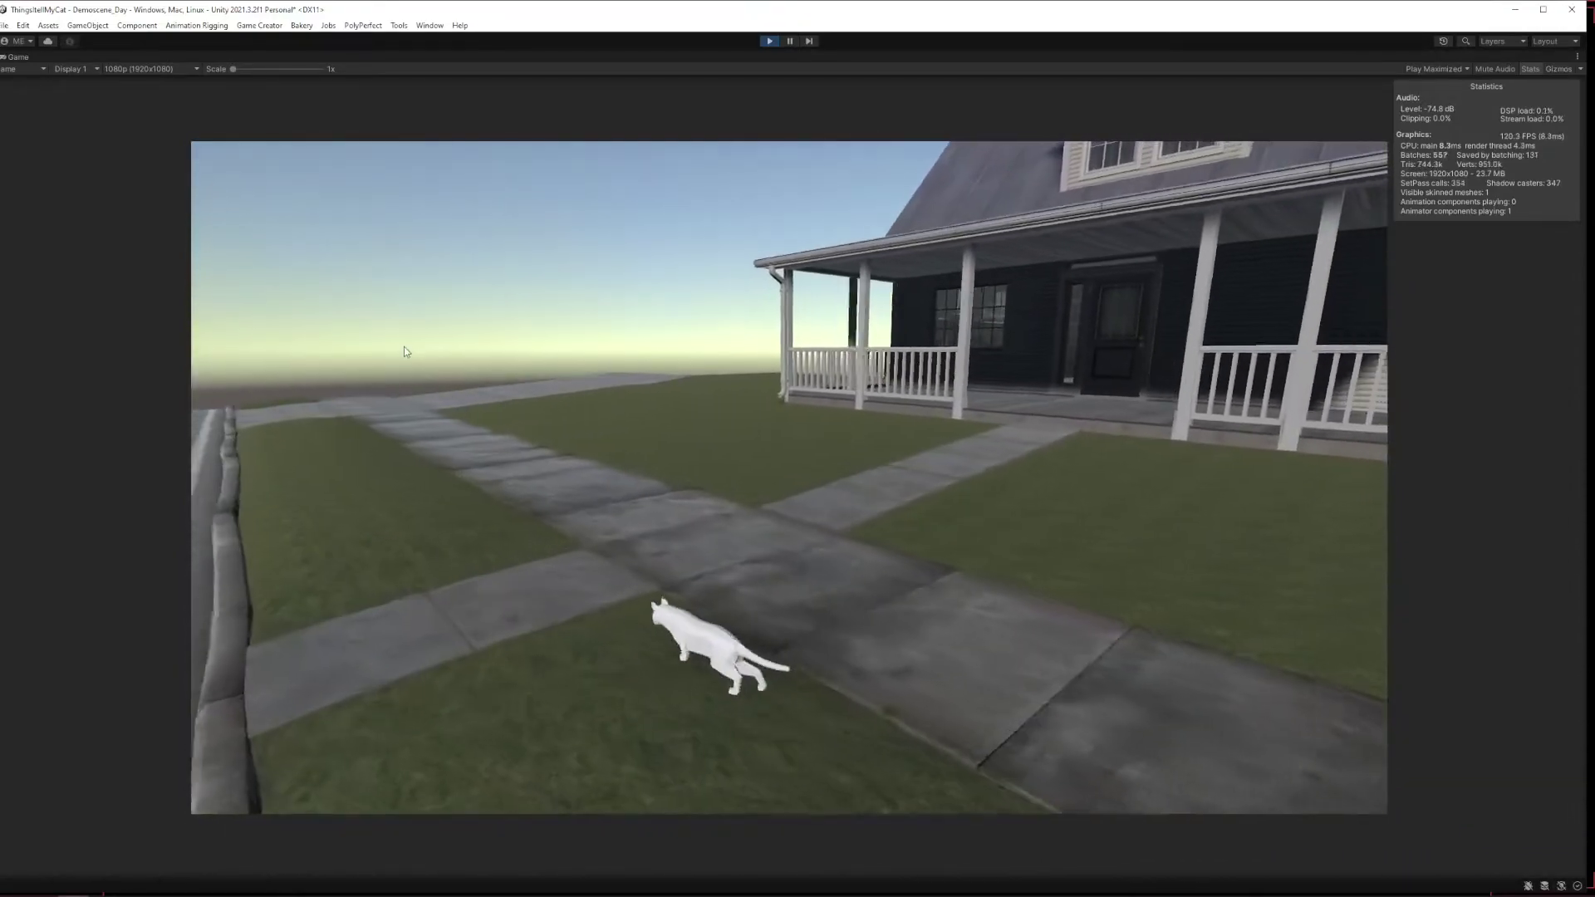
pyautogui.press('w')
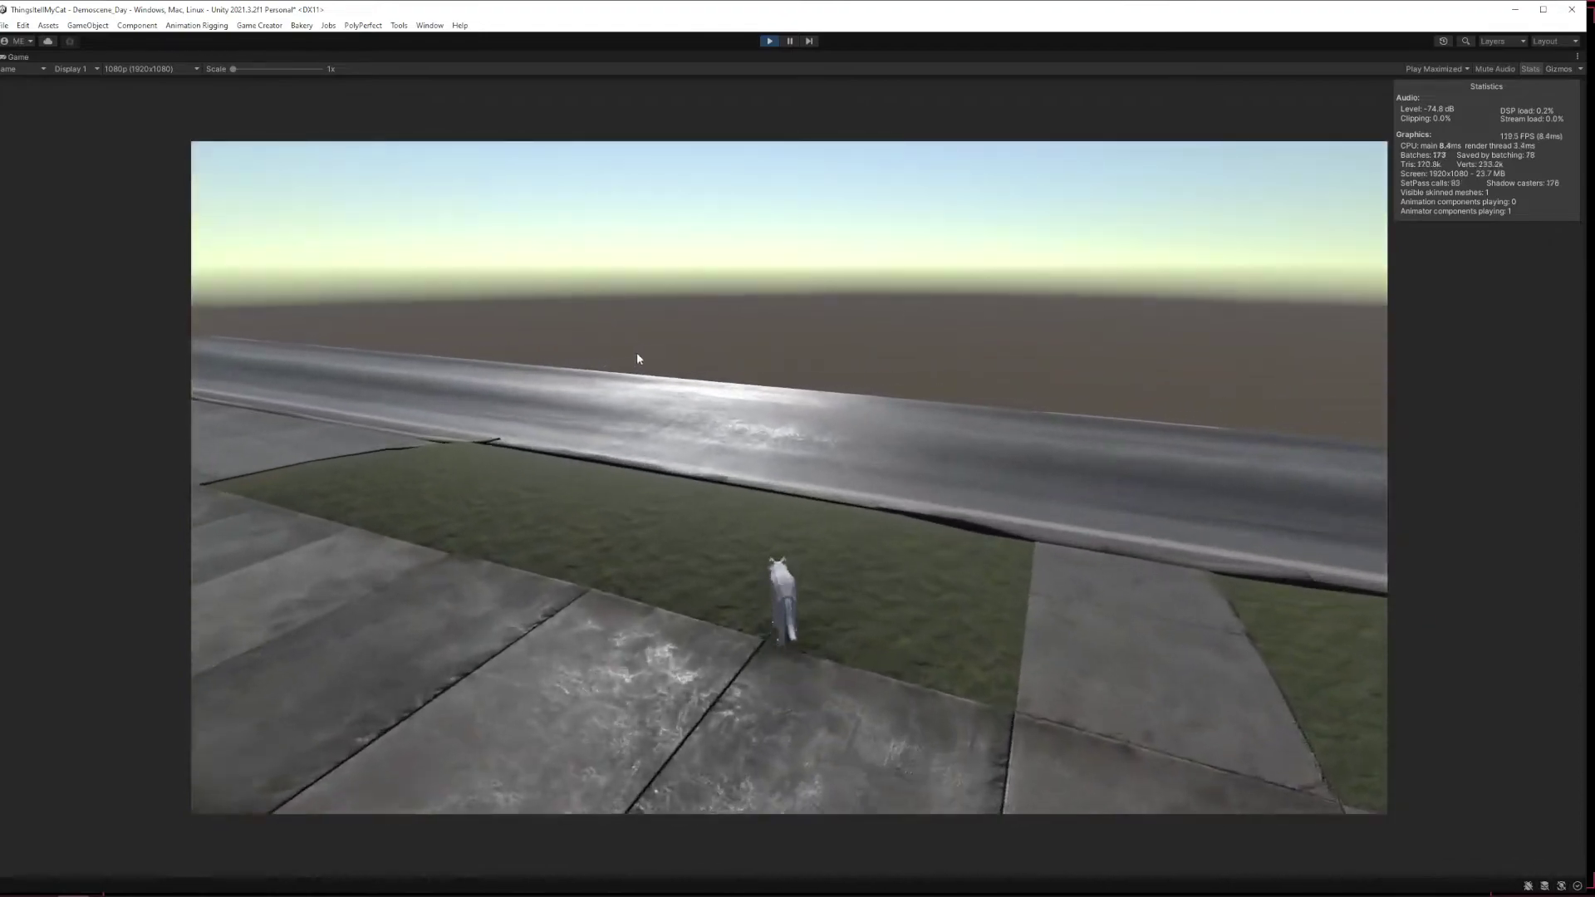
pyautogui.press('w')
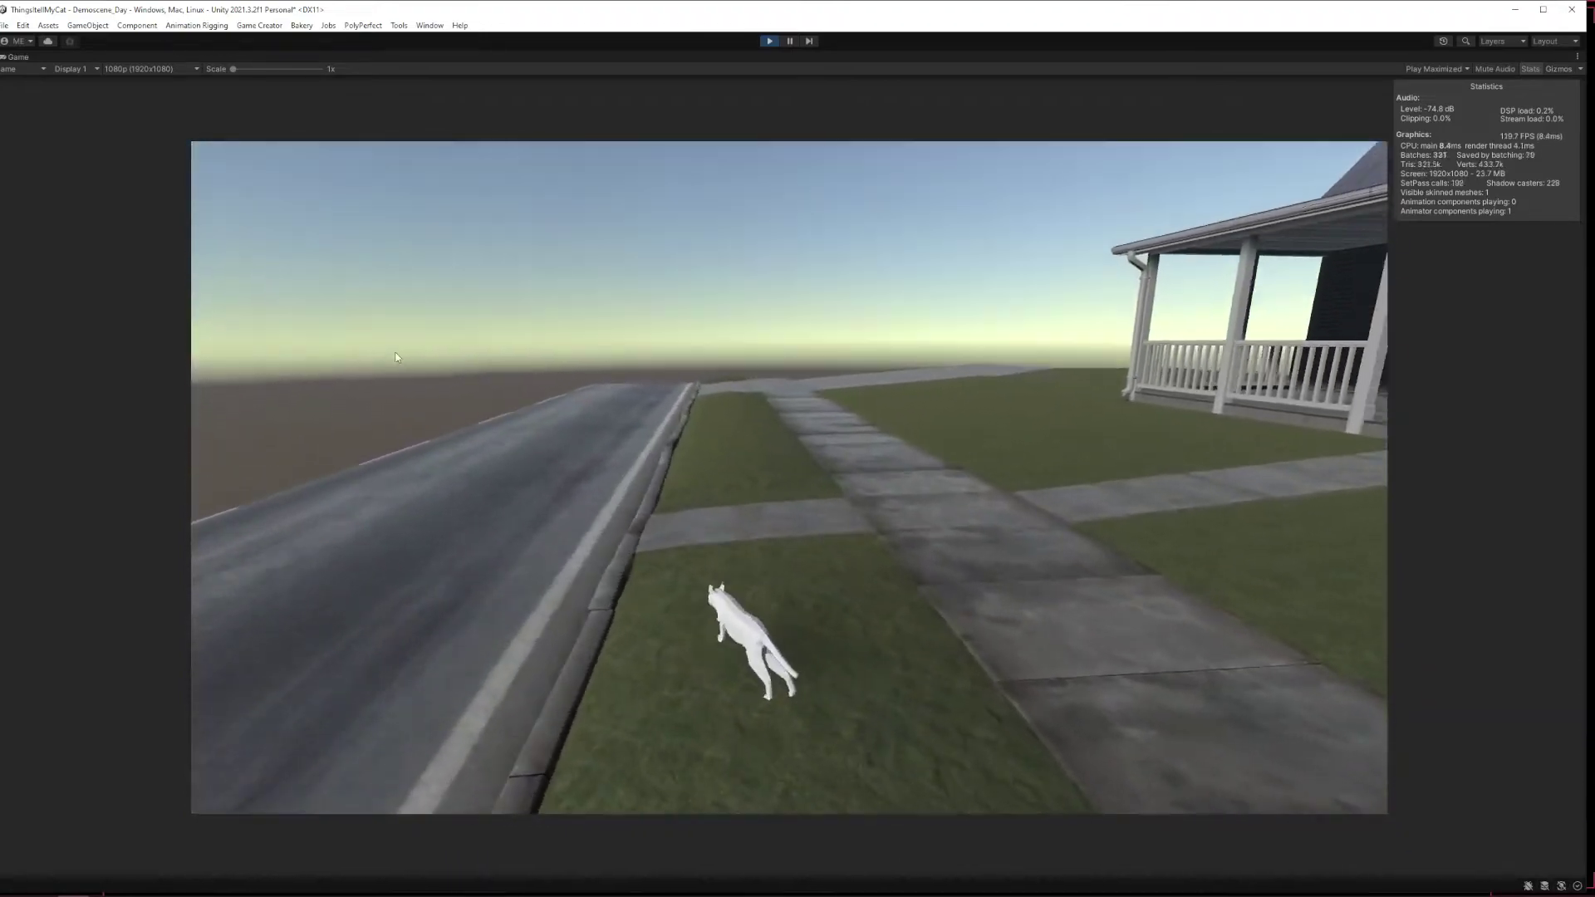
pyautogui.press('a')
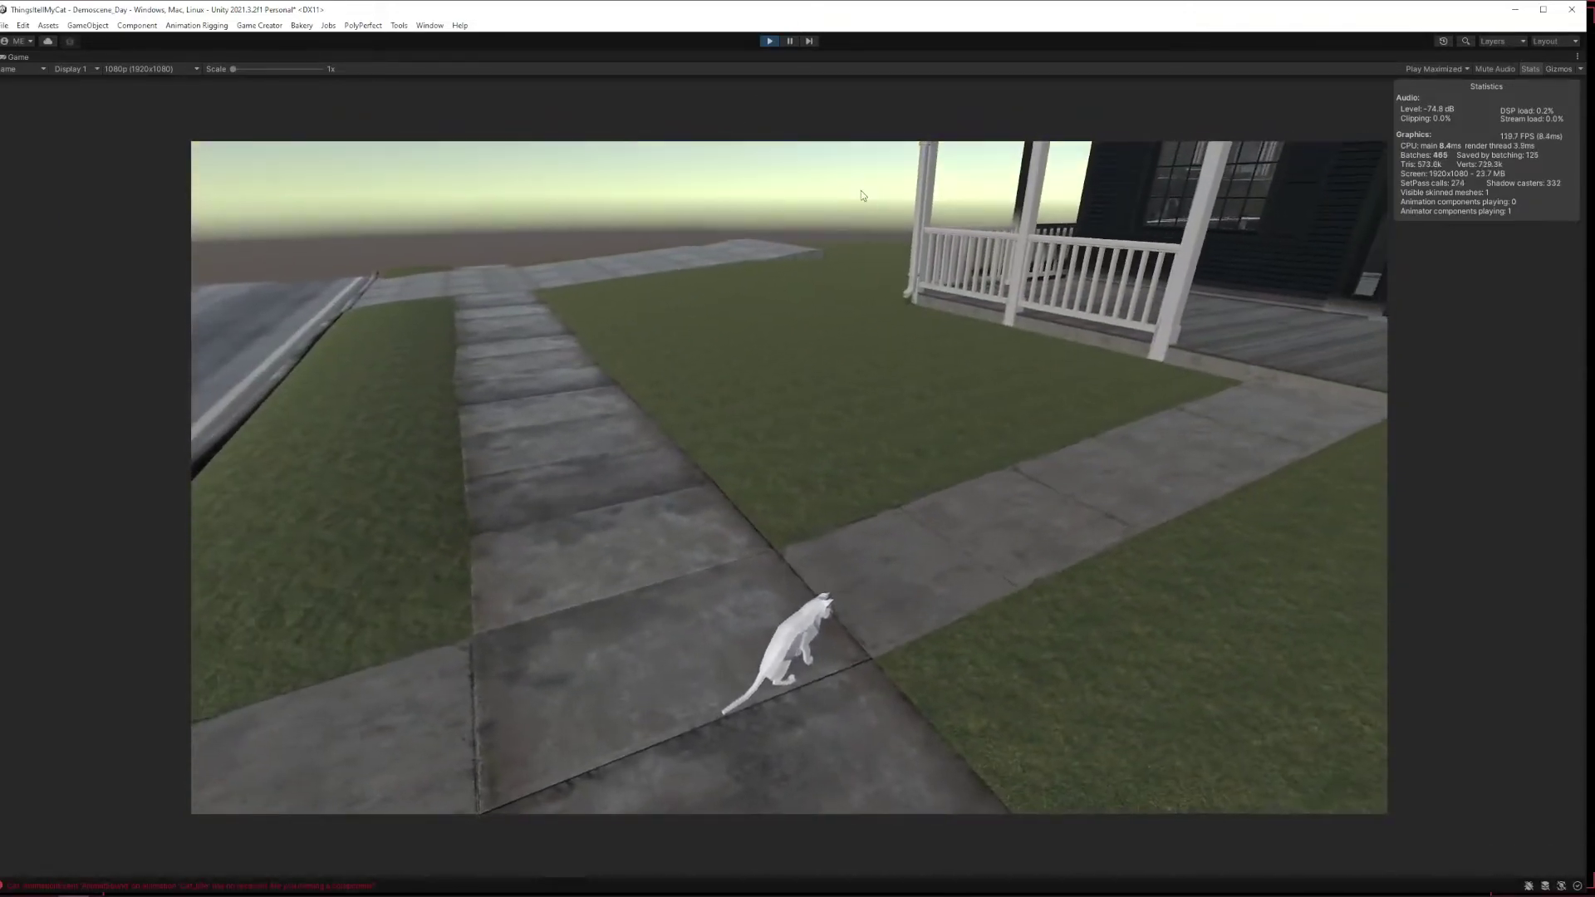
pyautogui.press('a')
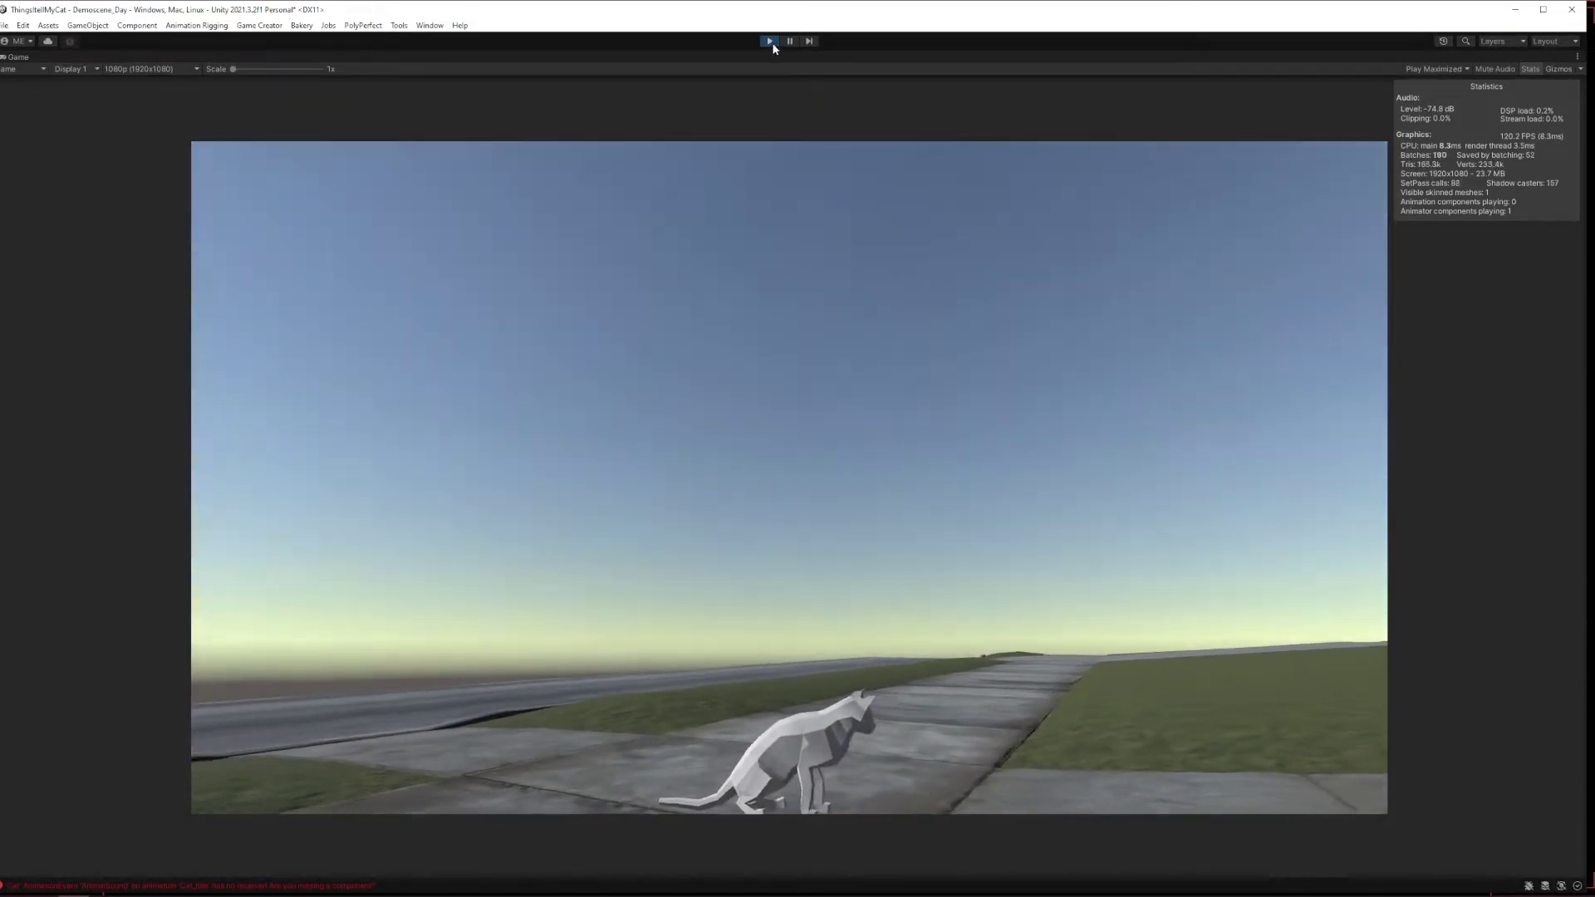
# Stop and restart the play test, then move the cat forward along the road.
pyautogui.click(770, 41)
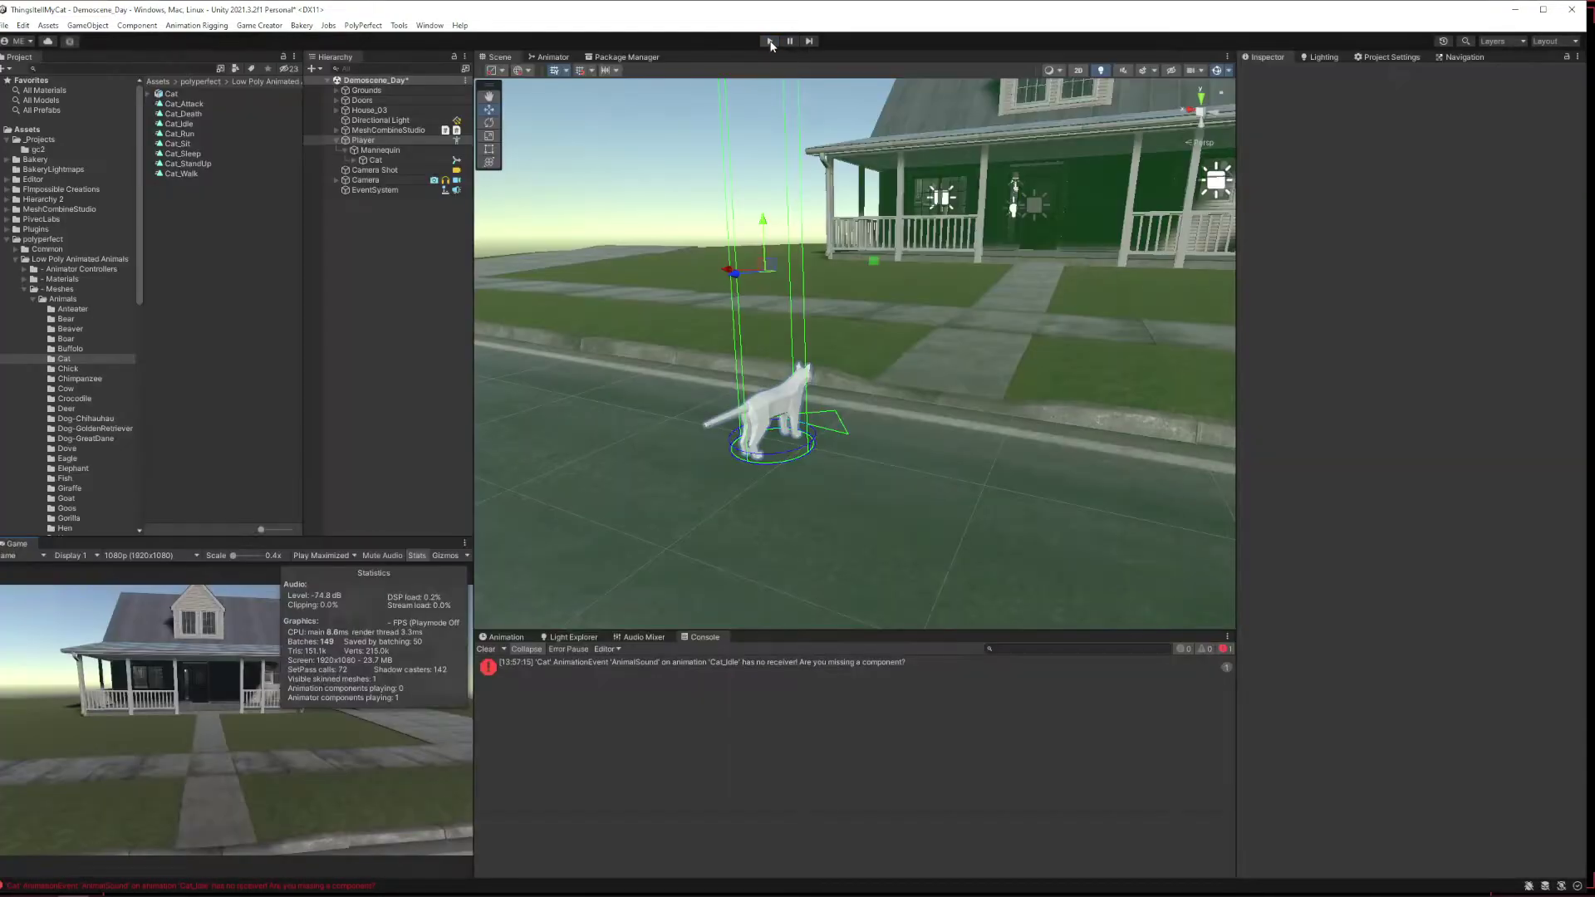
pyautogui.click(770, 41)
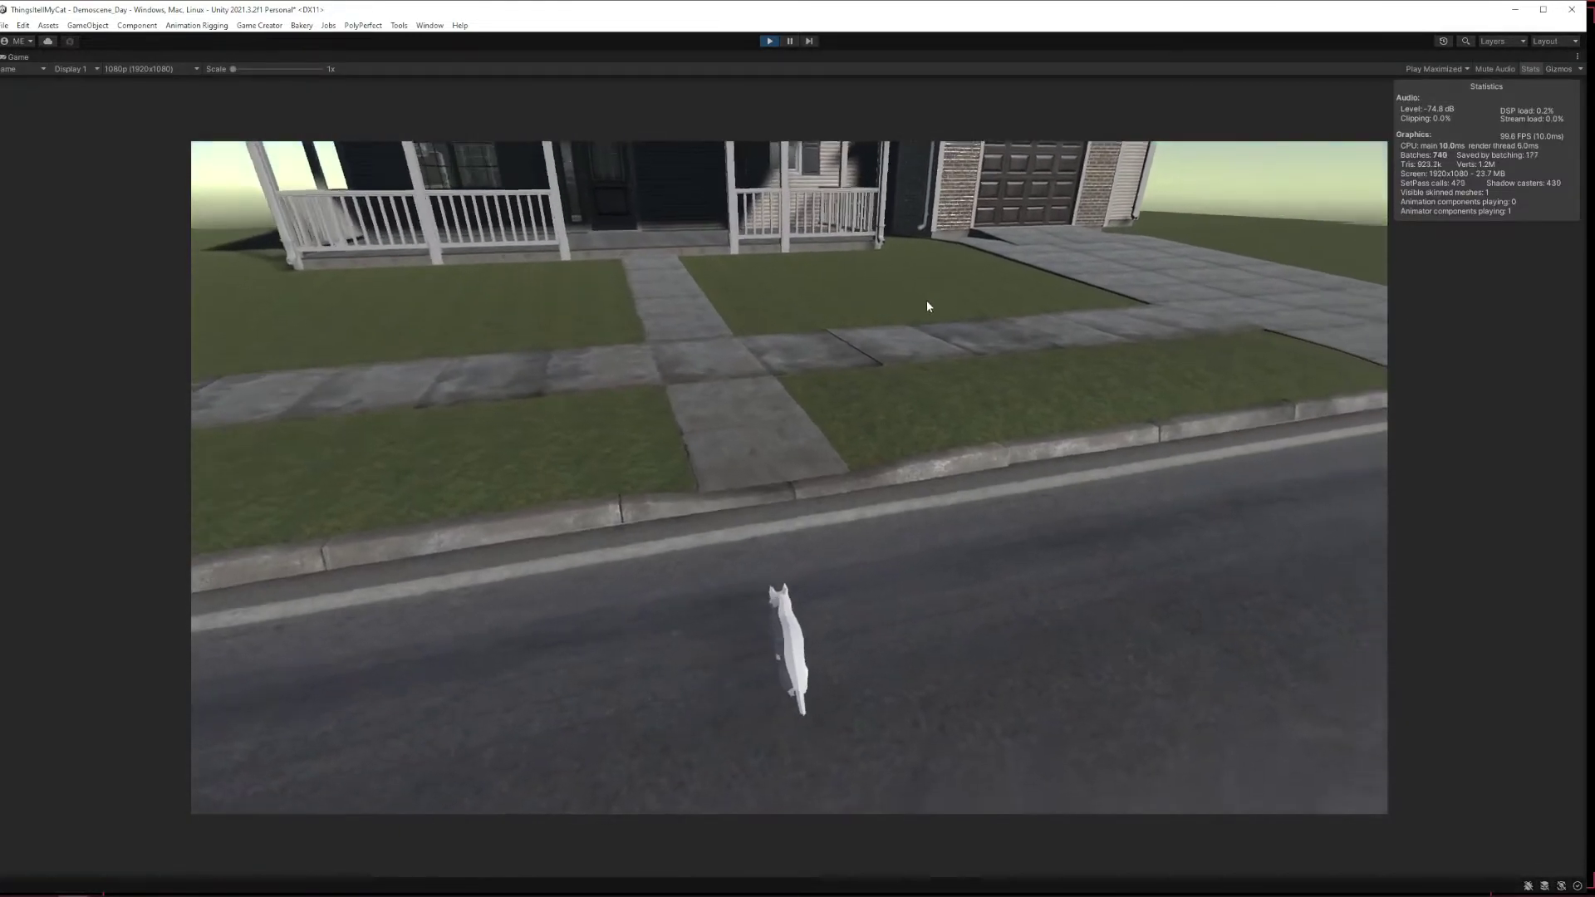
pyautogui.press('w')
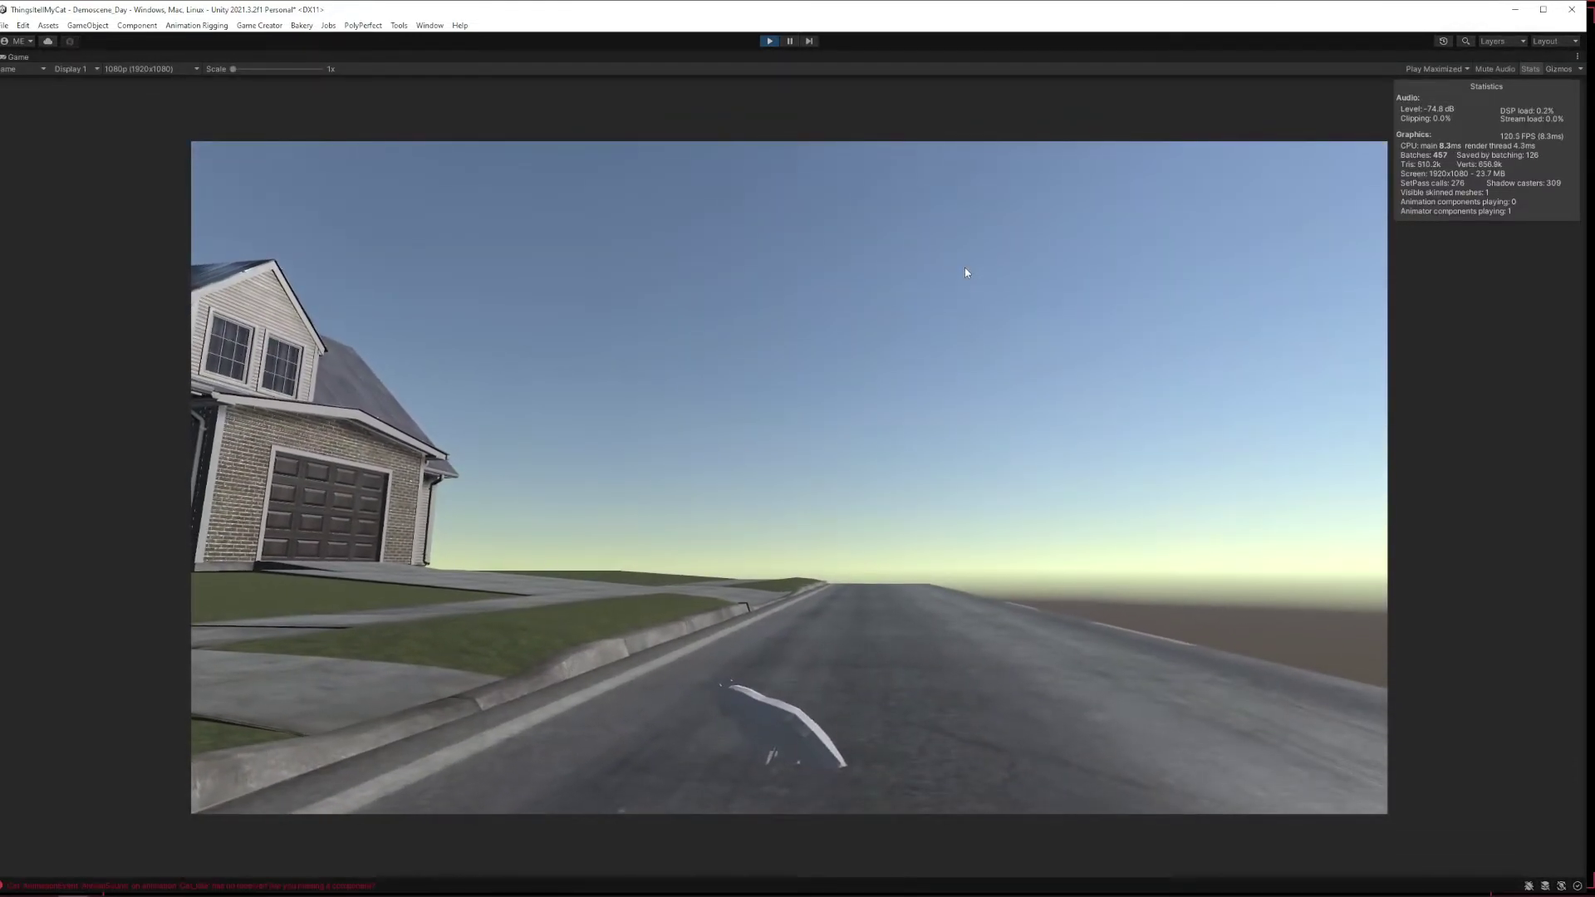
# Run the cat across the lawn and sidewalk to the porch, open the front door and enter.
pyautogui.press('w')
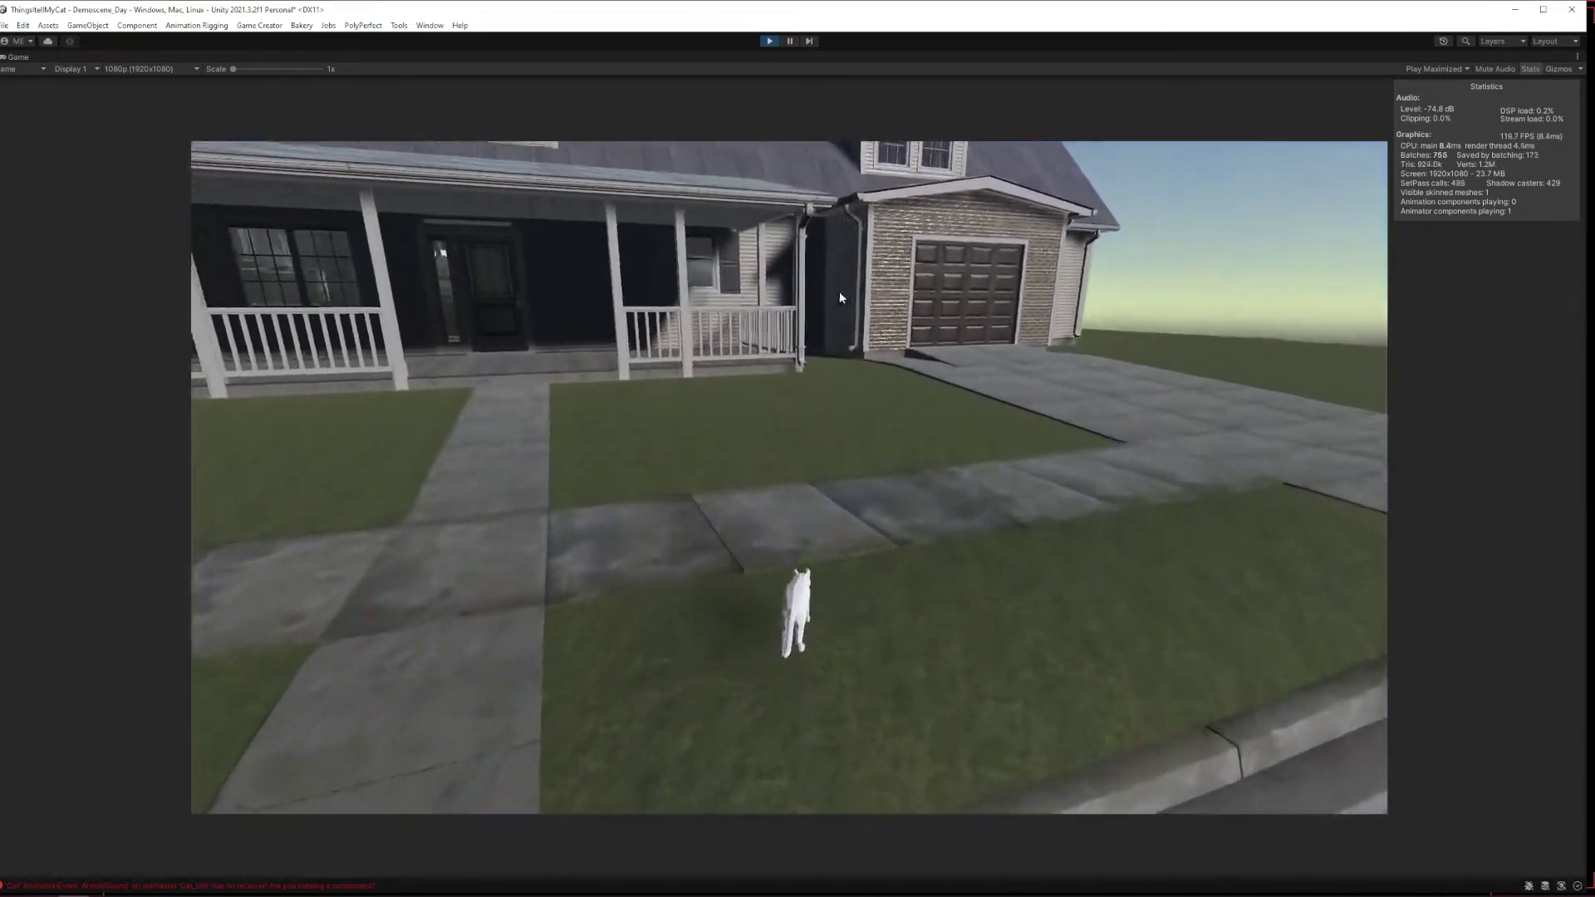
pyautogui.press('w')
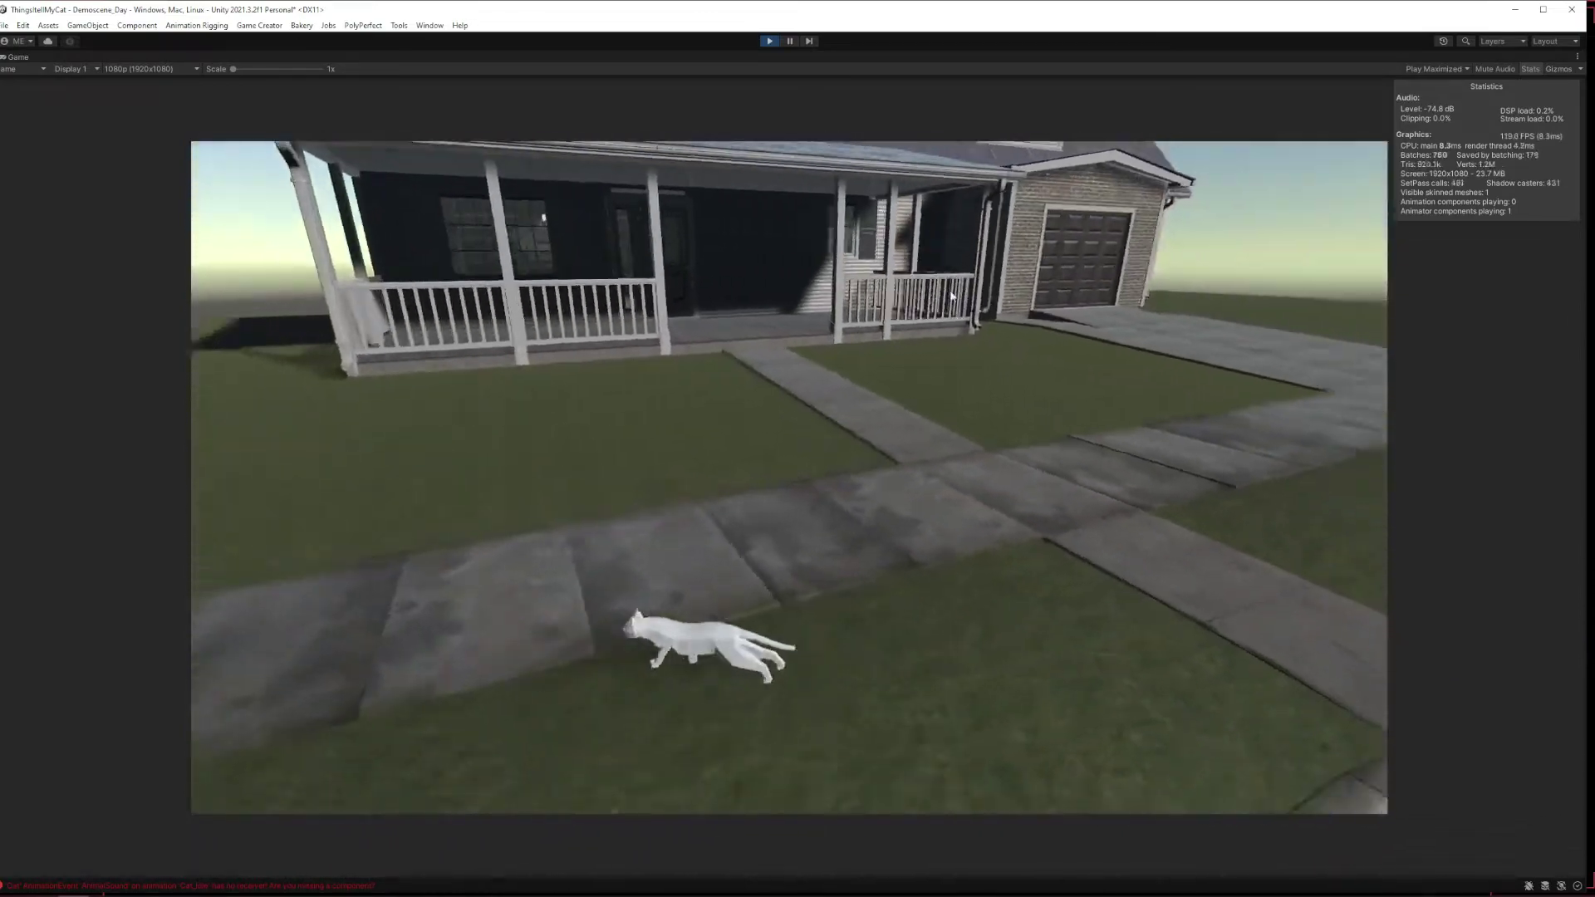
pyautogui.press('w')
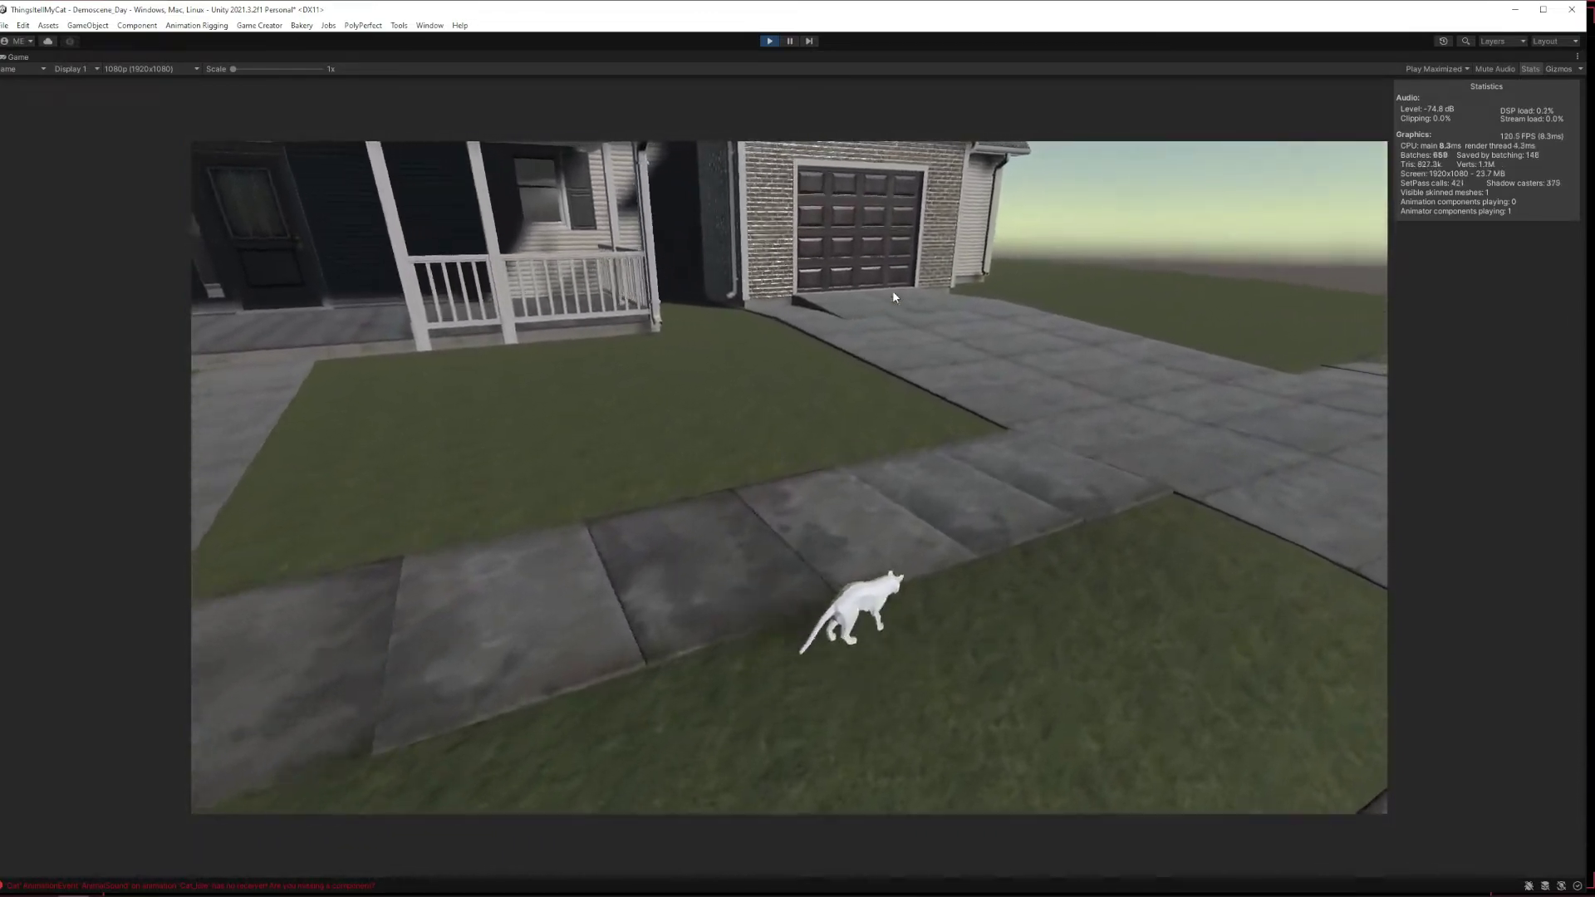
pyautogui.press('w')
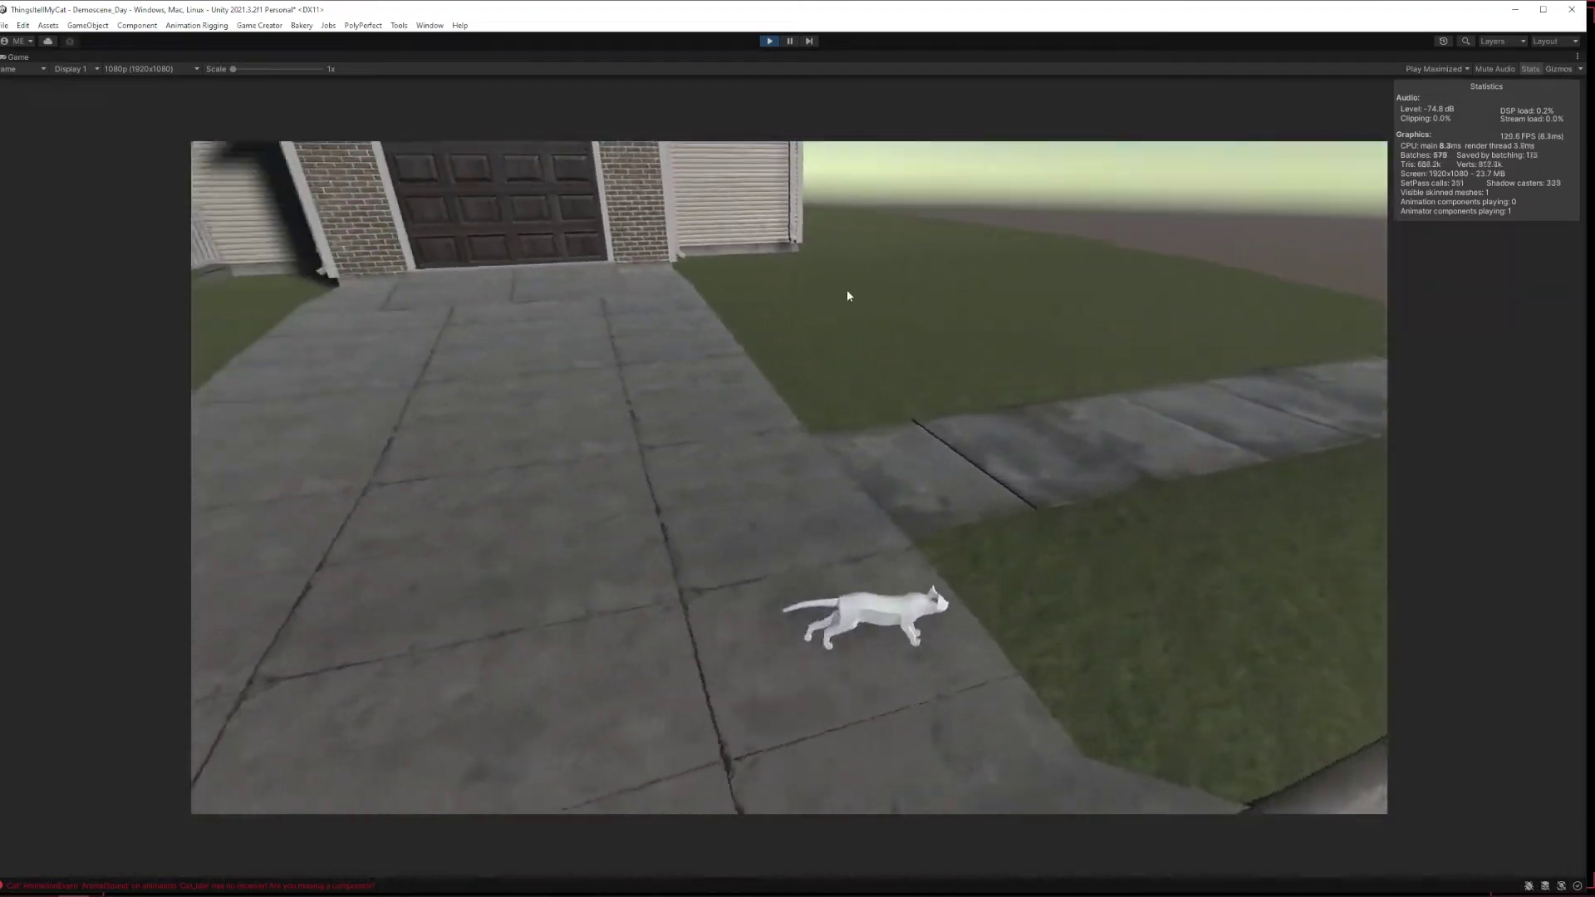
pyautogui.press('w')
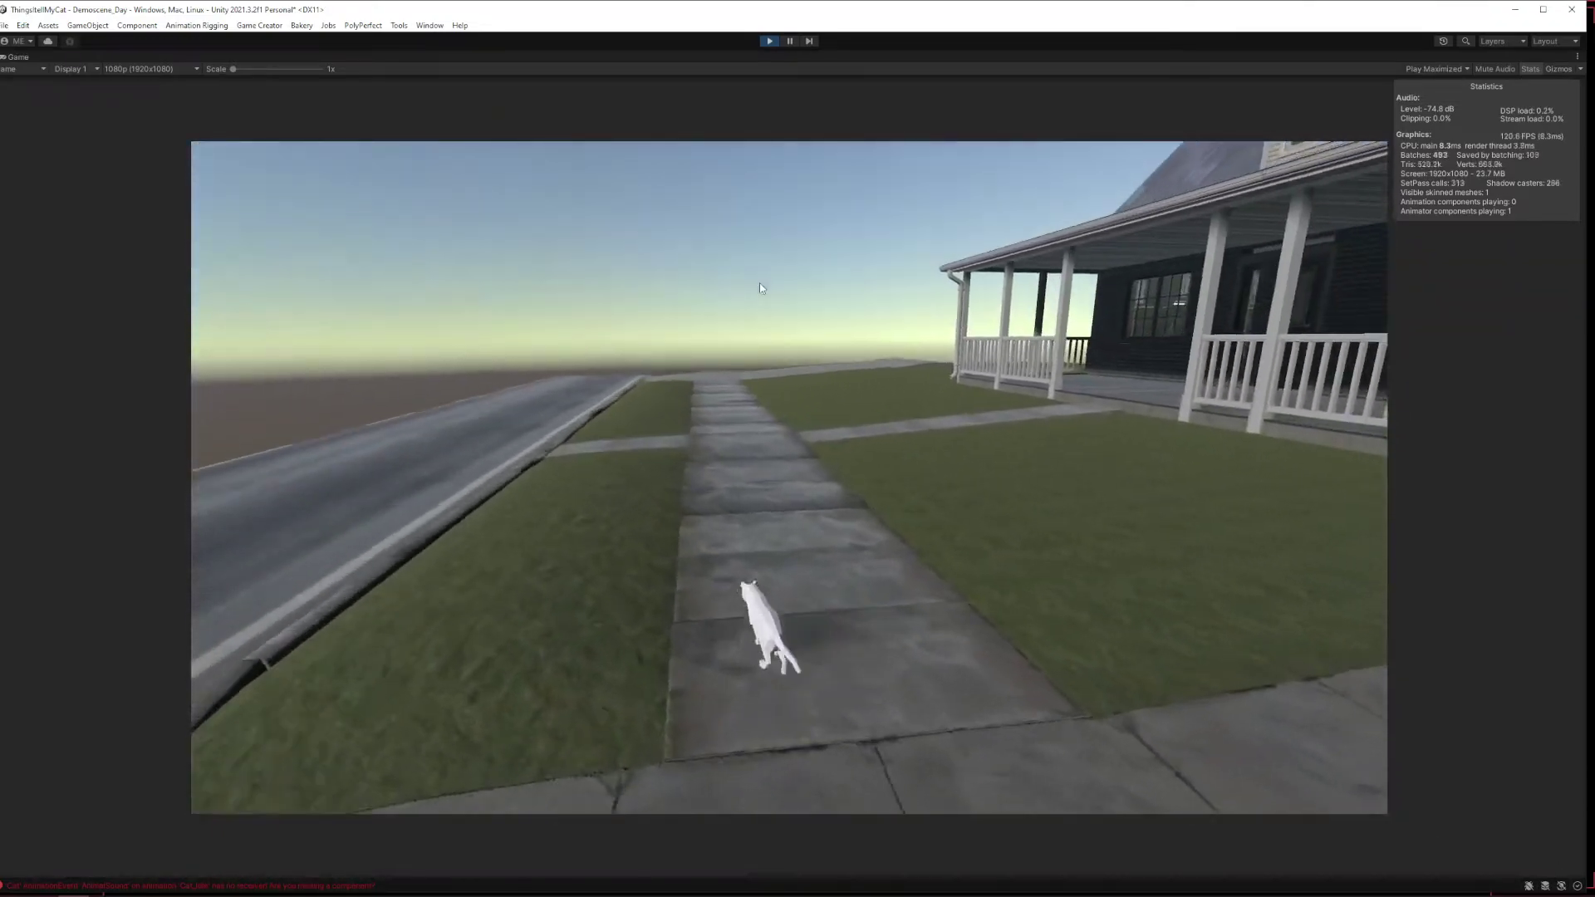
pyautogui.press('w')
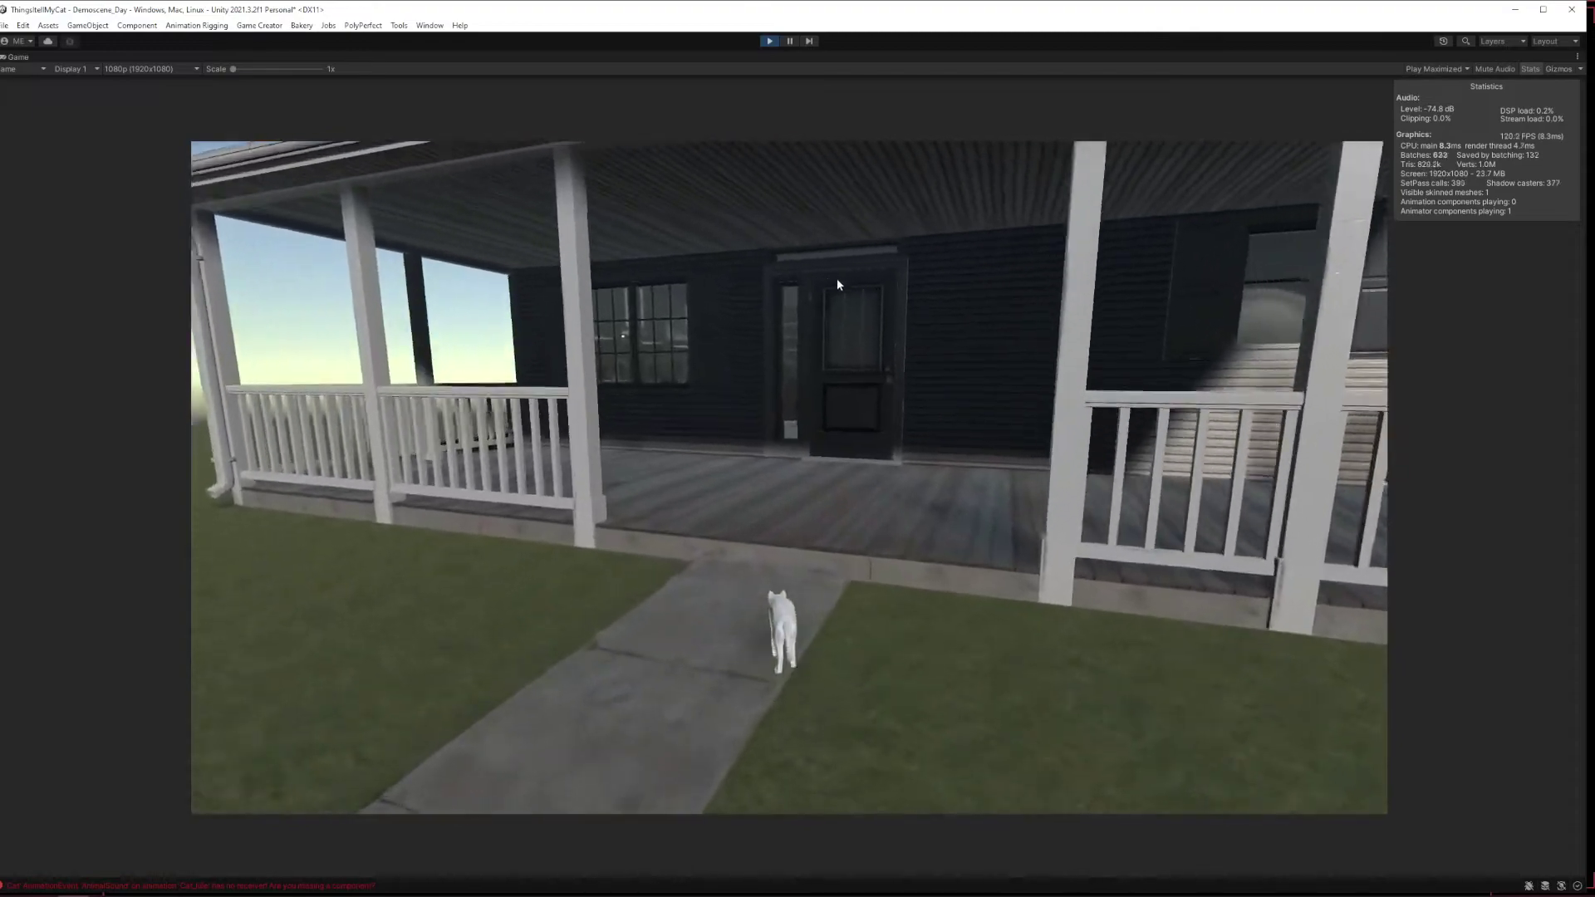
pyautogui.press('w')
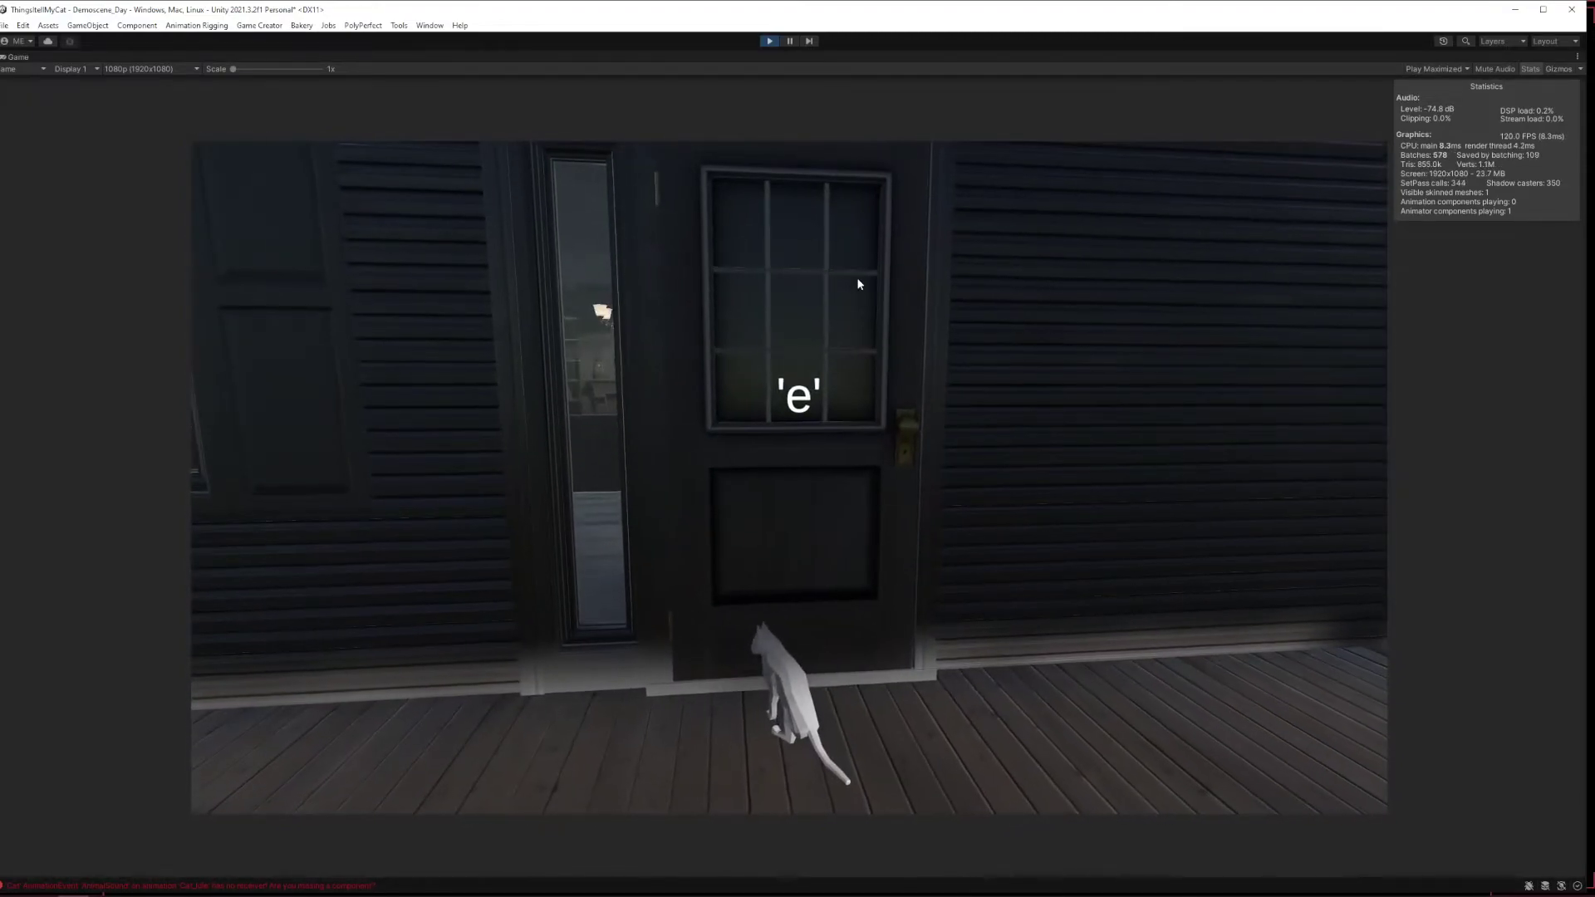
pyautogui.press('e')
pyautogui.press('w')
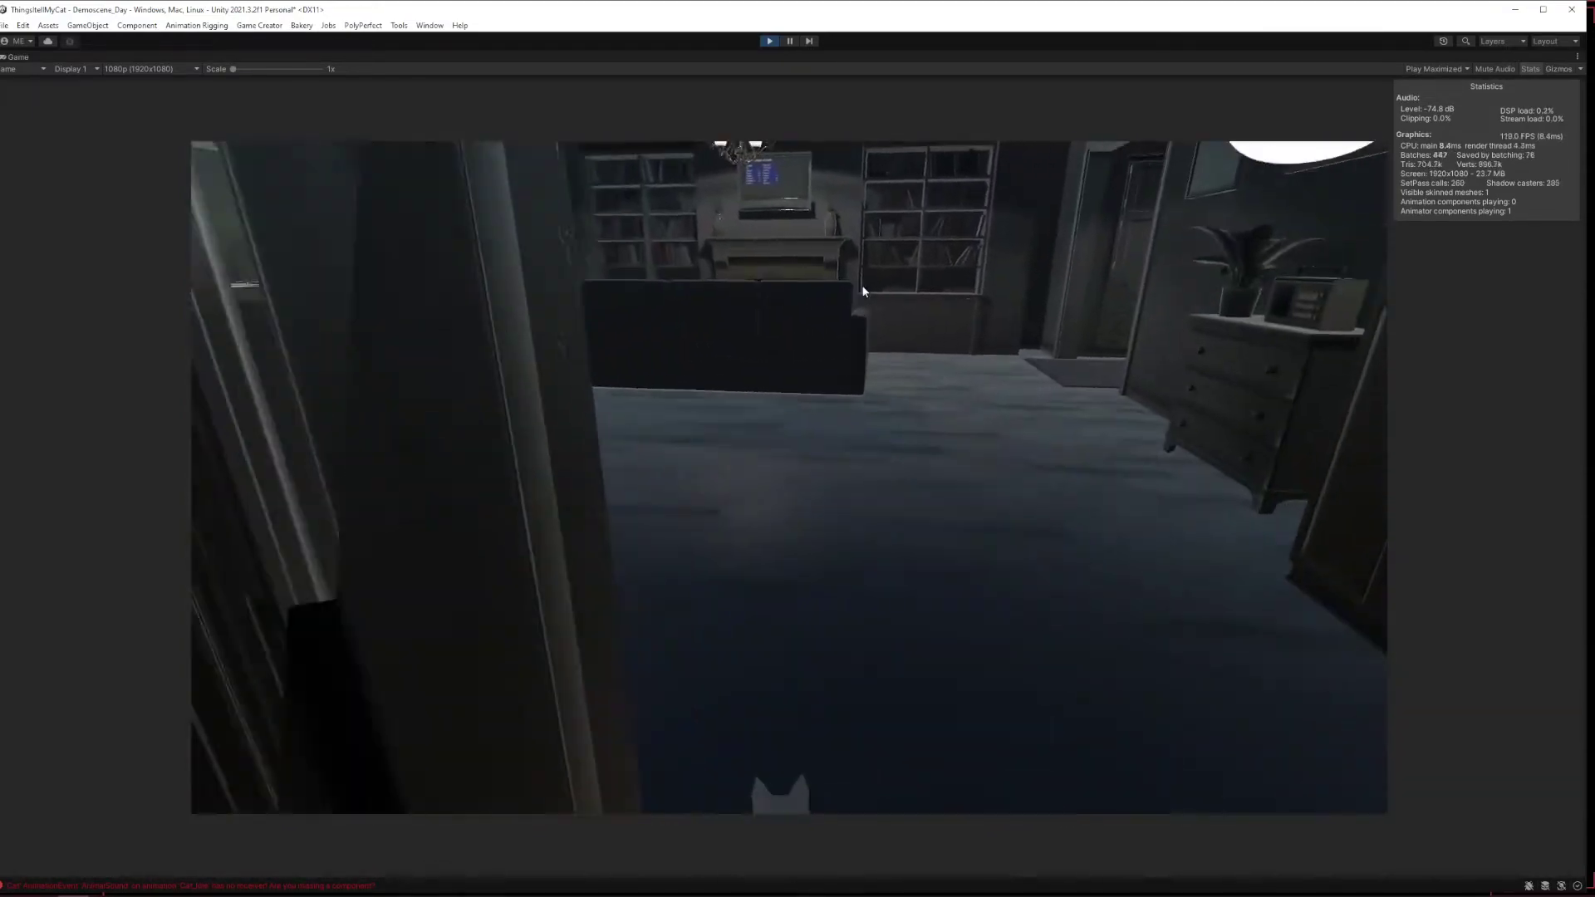
# Run the cat back out along the path, then replay with the controller height at 0.4.
pyautogui.press('w')
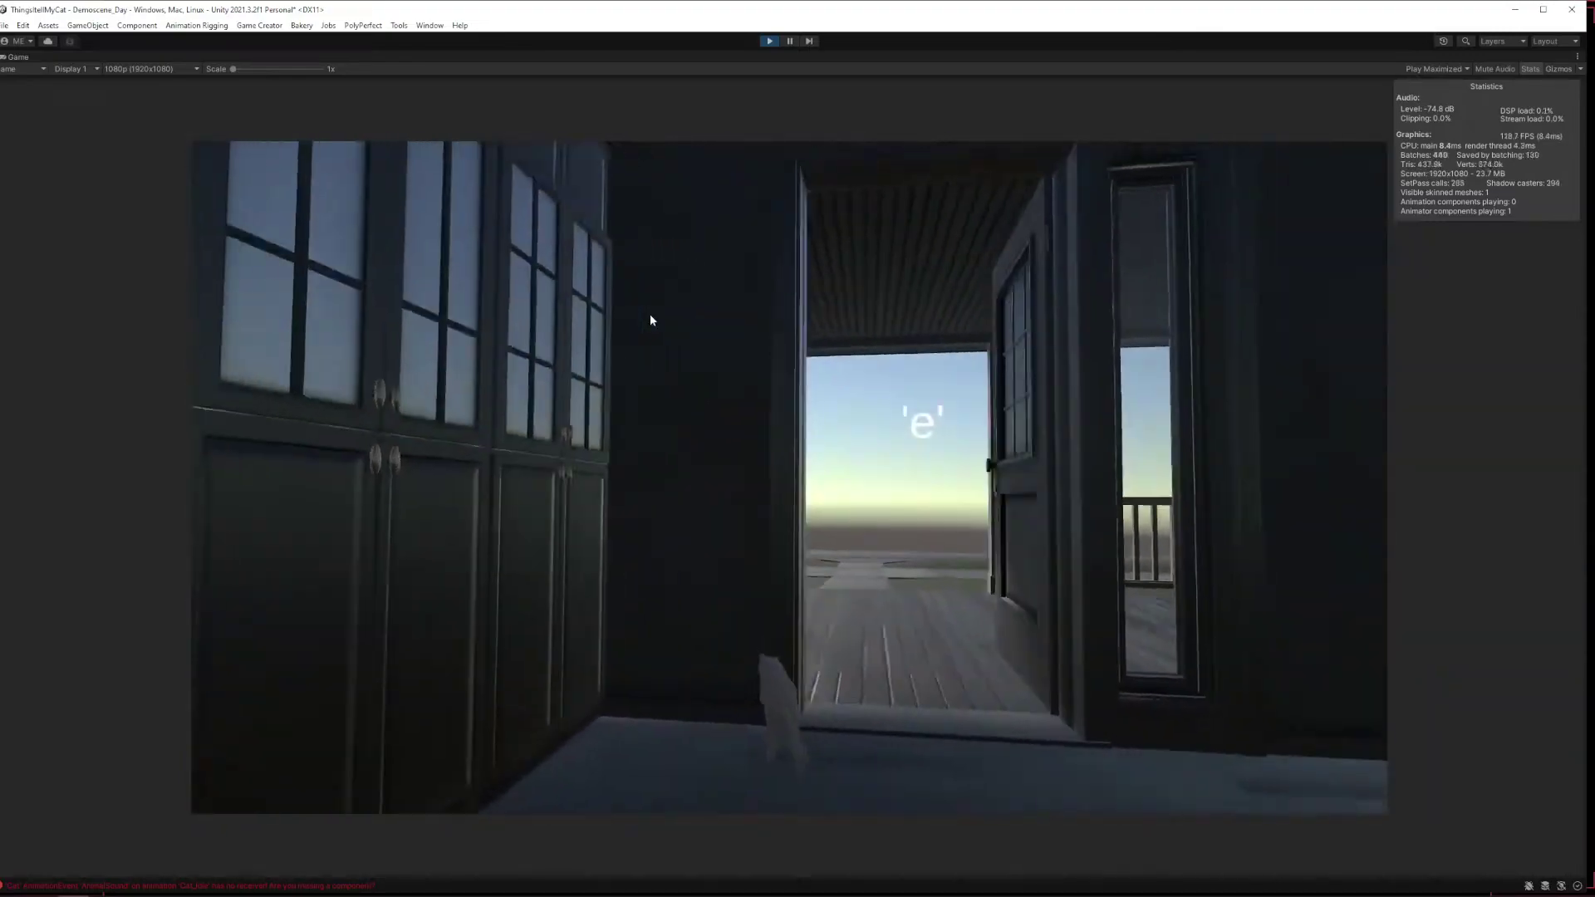
pyautogui.press('w')
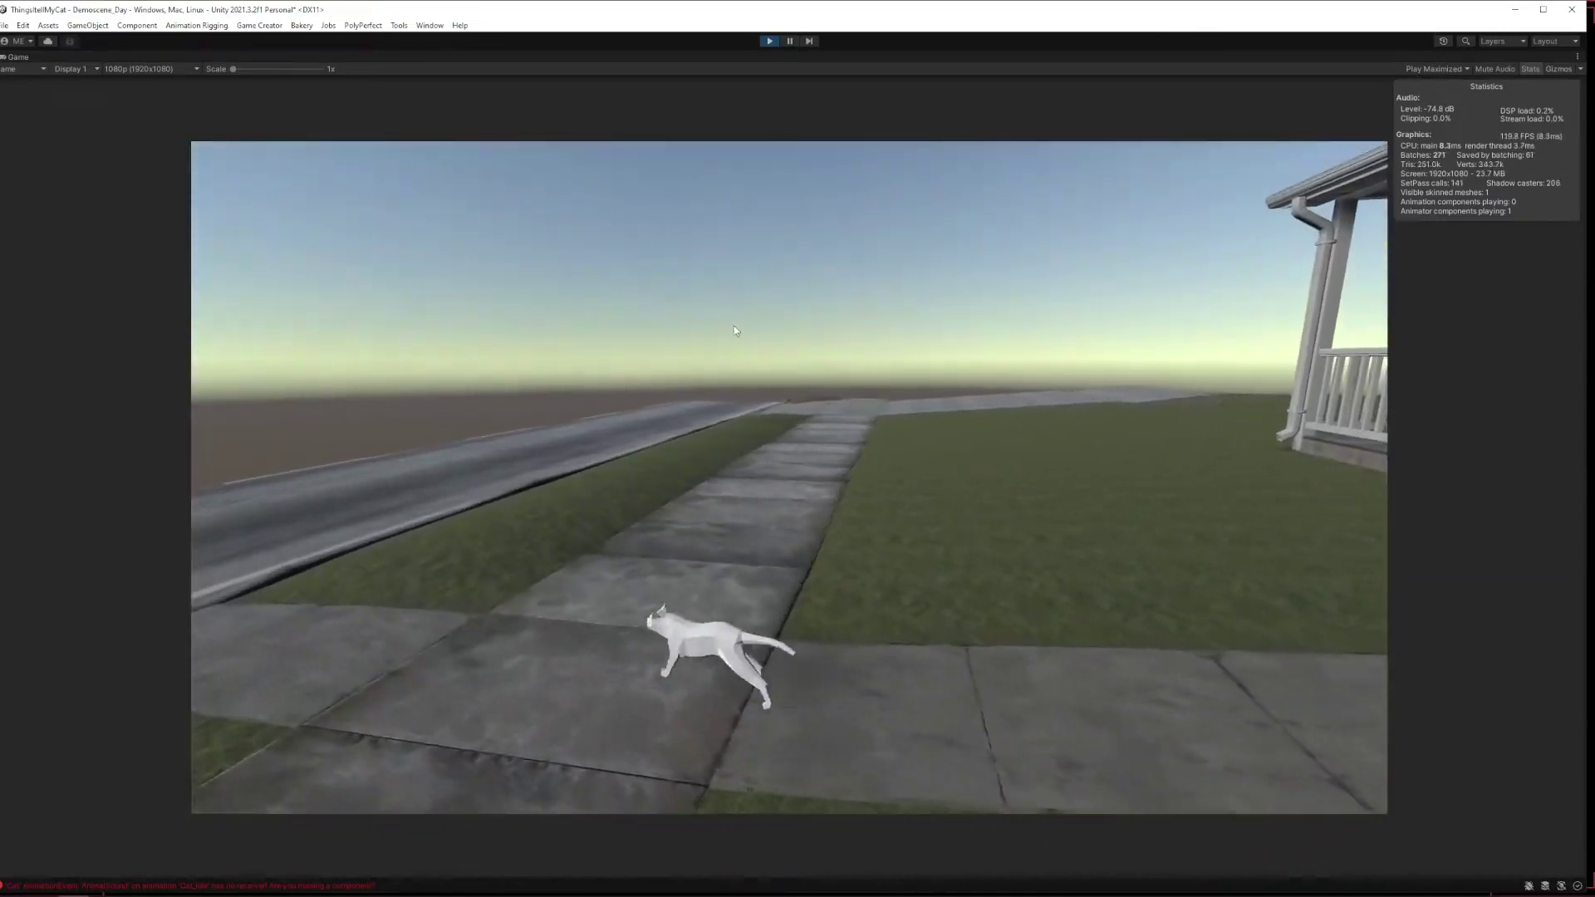
pyautogui.press('w')
pyautogui.click(769, 40)
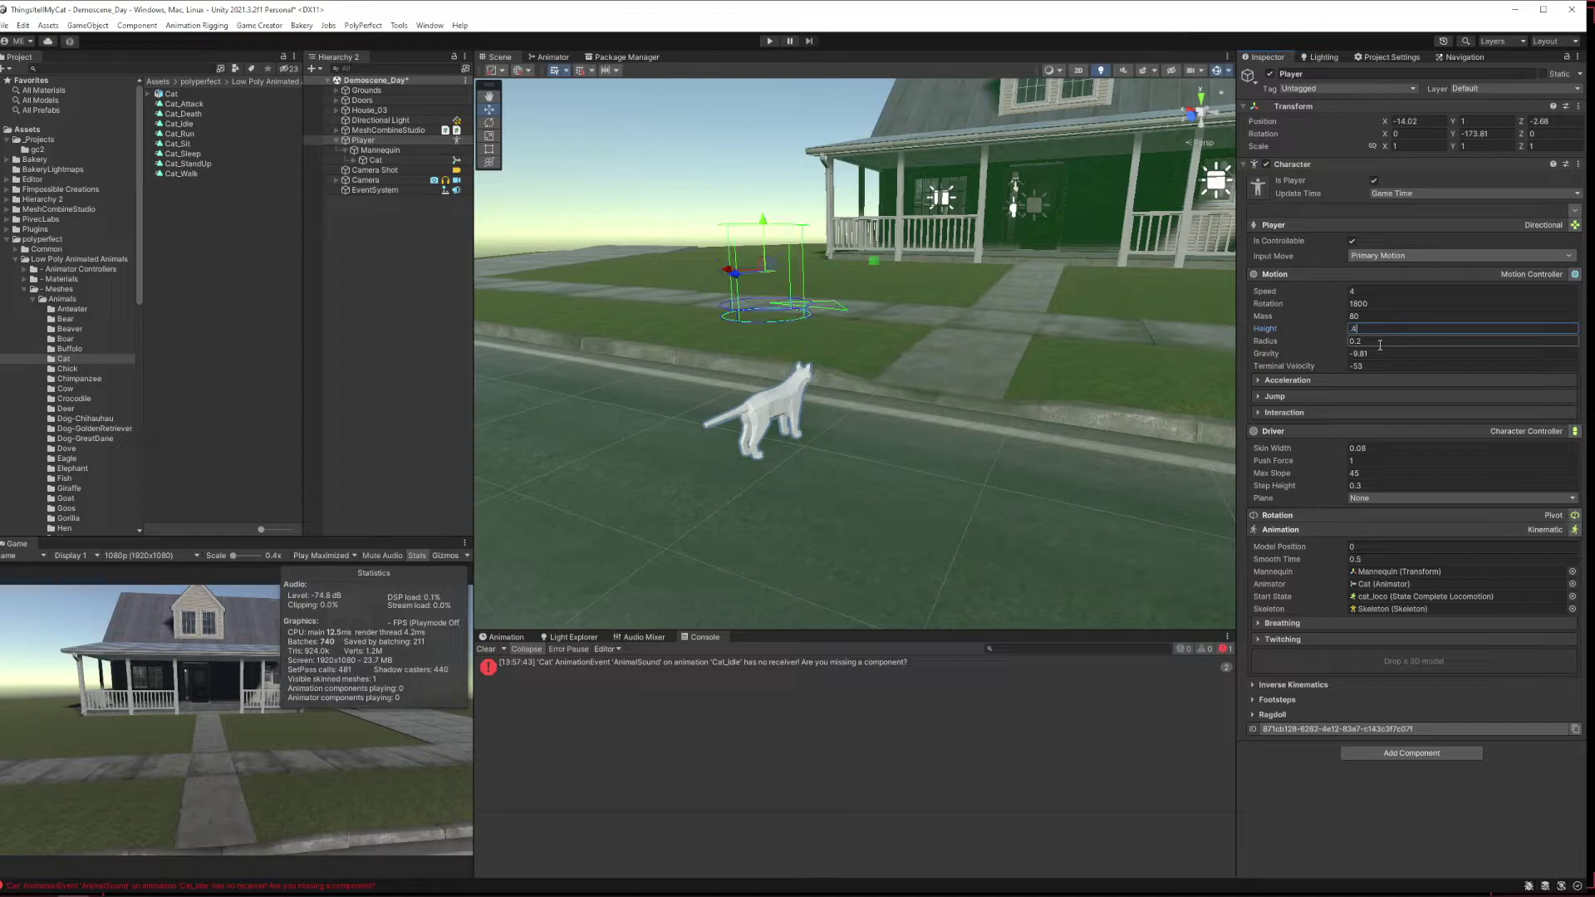
pyautogui.click(767, 42)
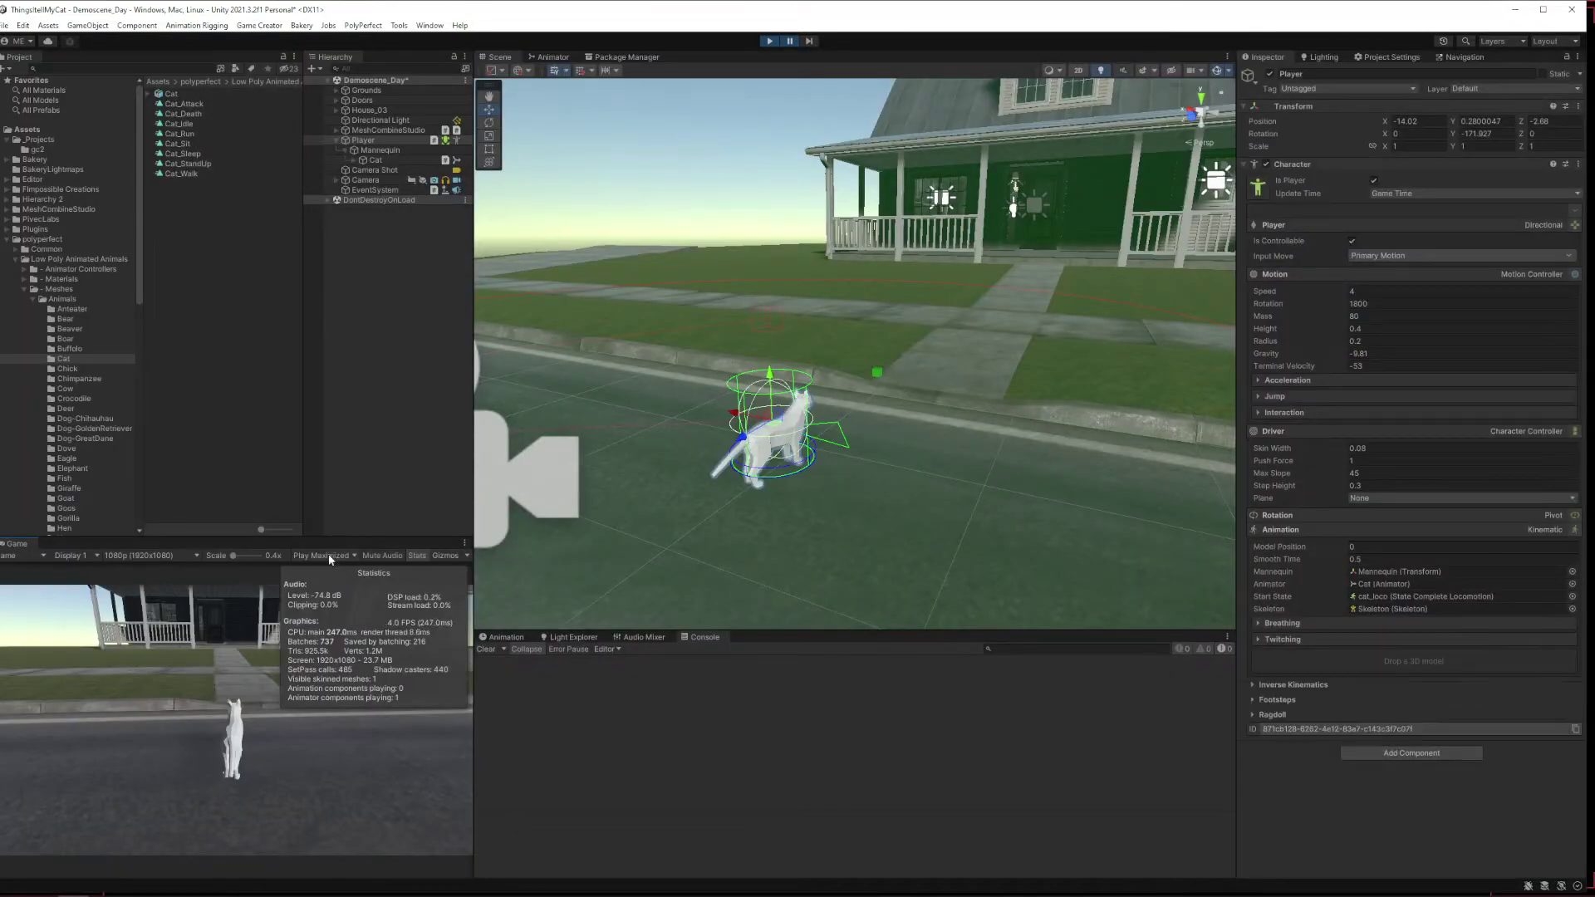
# Switch play mode to Play Focused and resume the paused game.
pyautogui.click(330, 560)
pyautogui.click(353, 567)
pyautogui.click(792, 42)
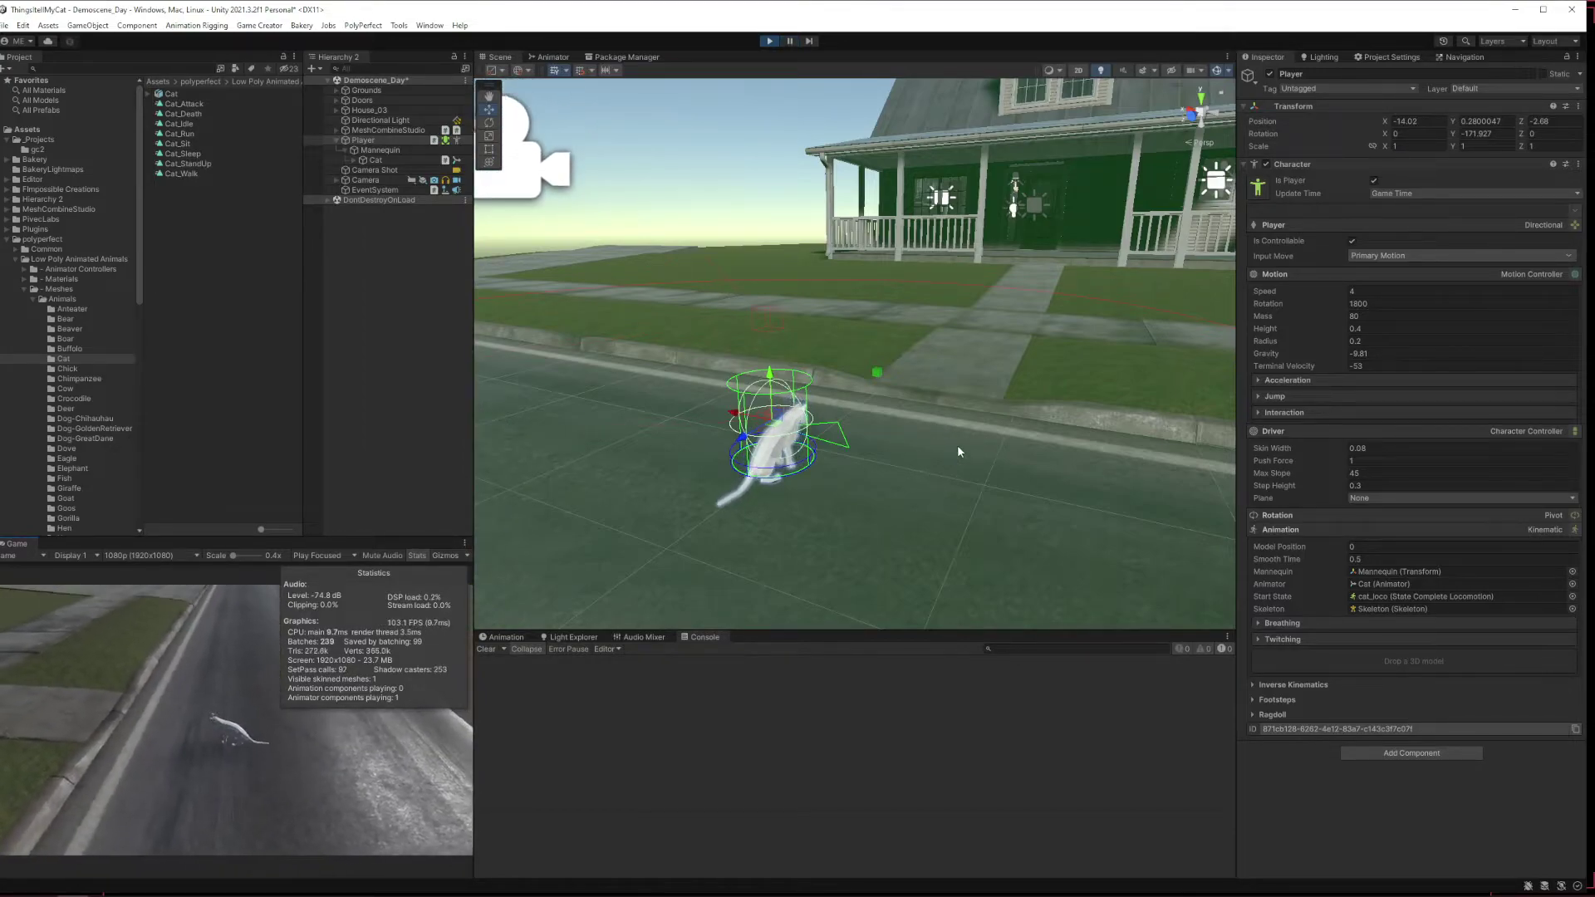
# Run the cat around the road and path with WASD, then stop Play mode.
pyautogui.press('w')
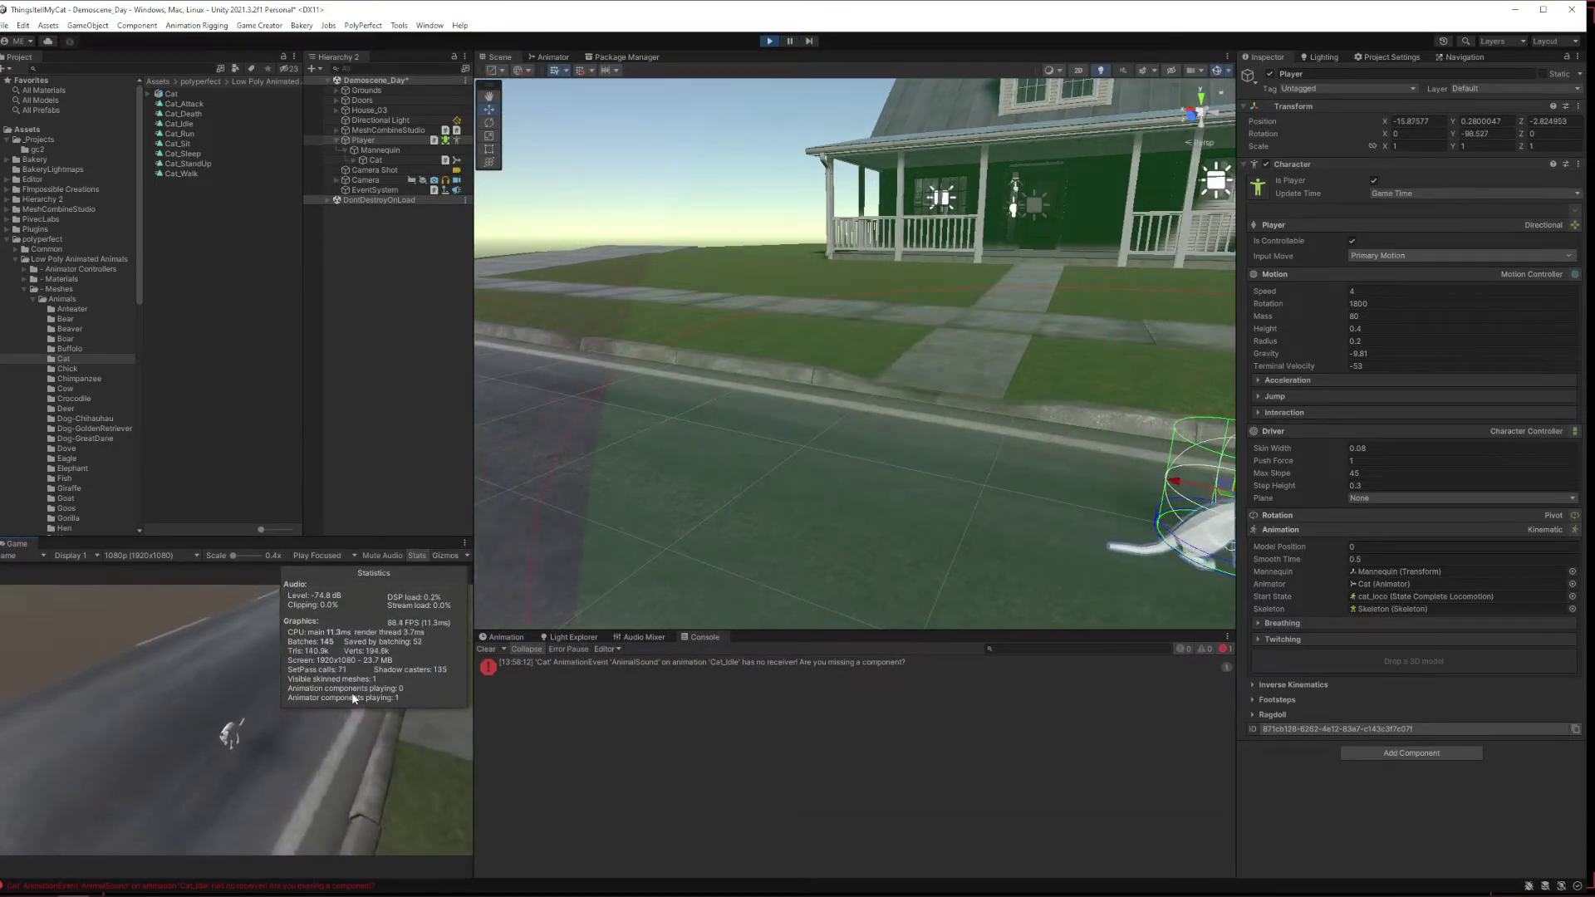
pyautogui.press('w')
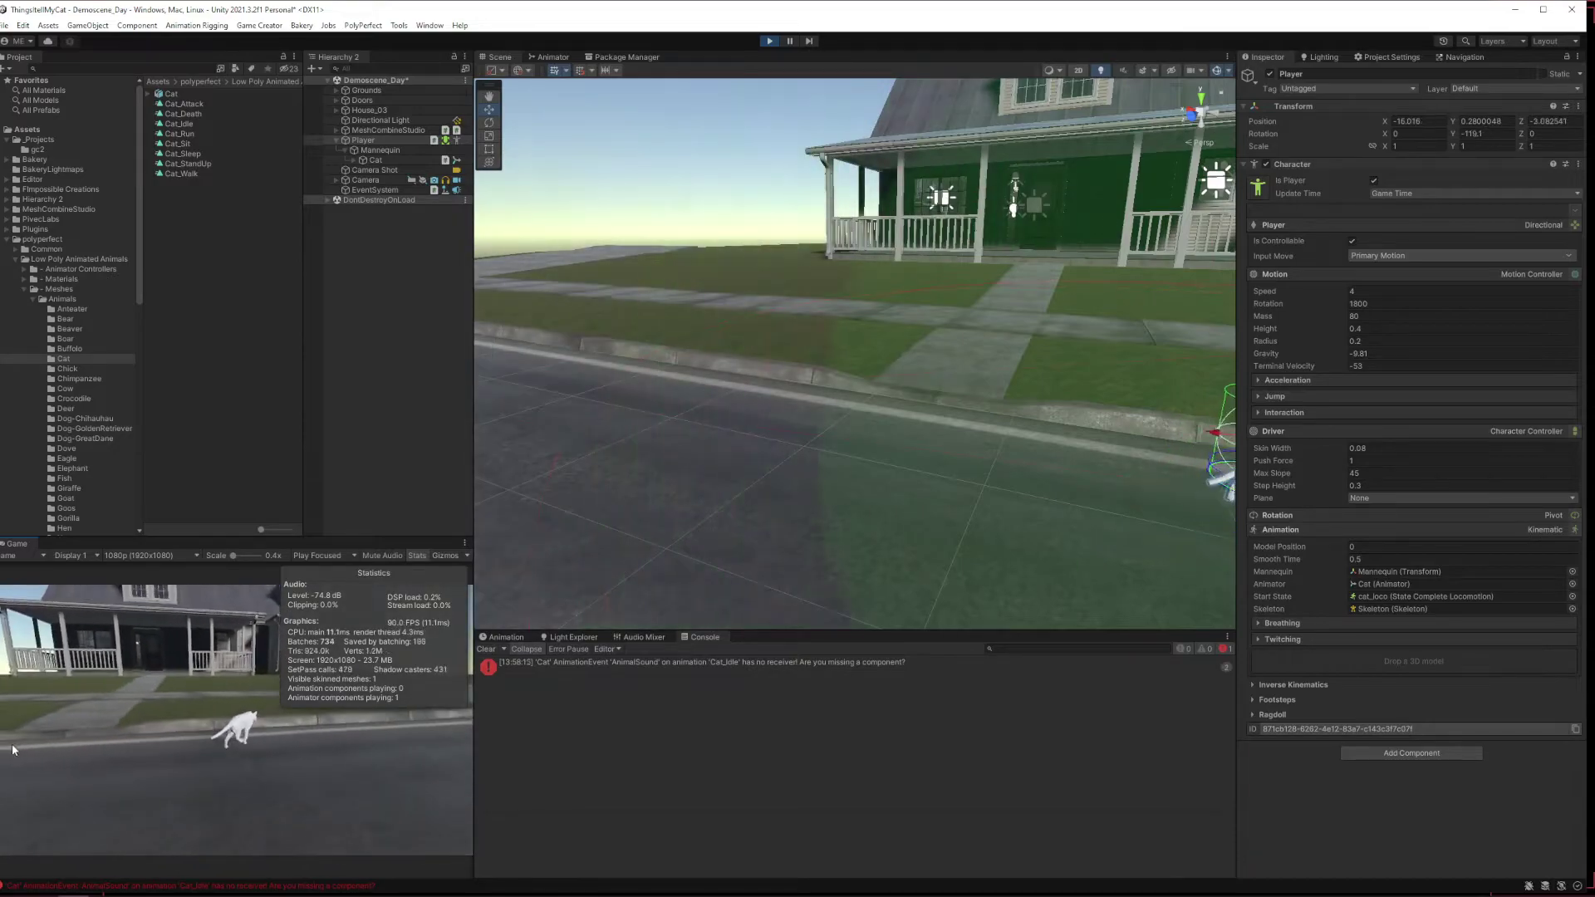
pyautogui.press('d')
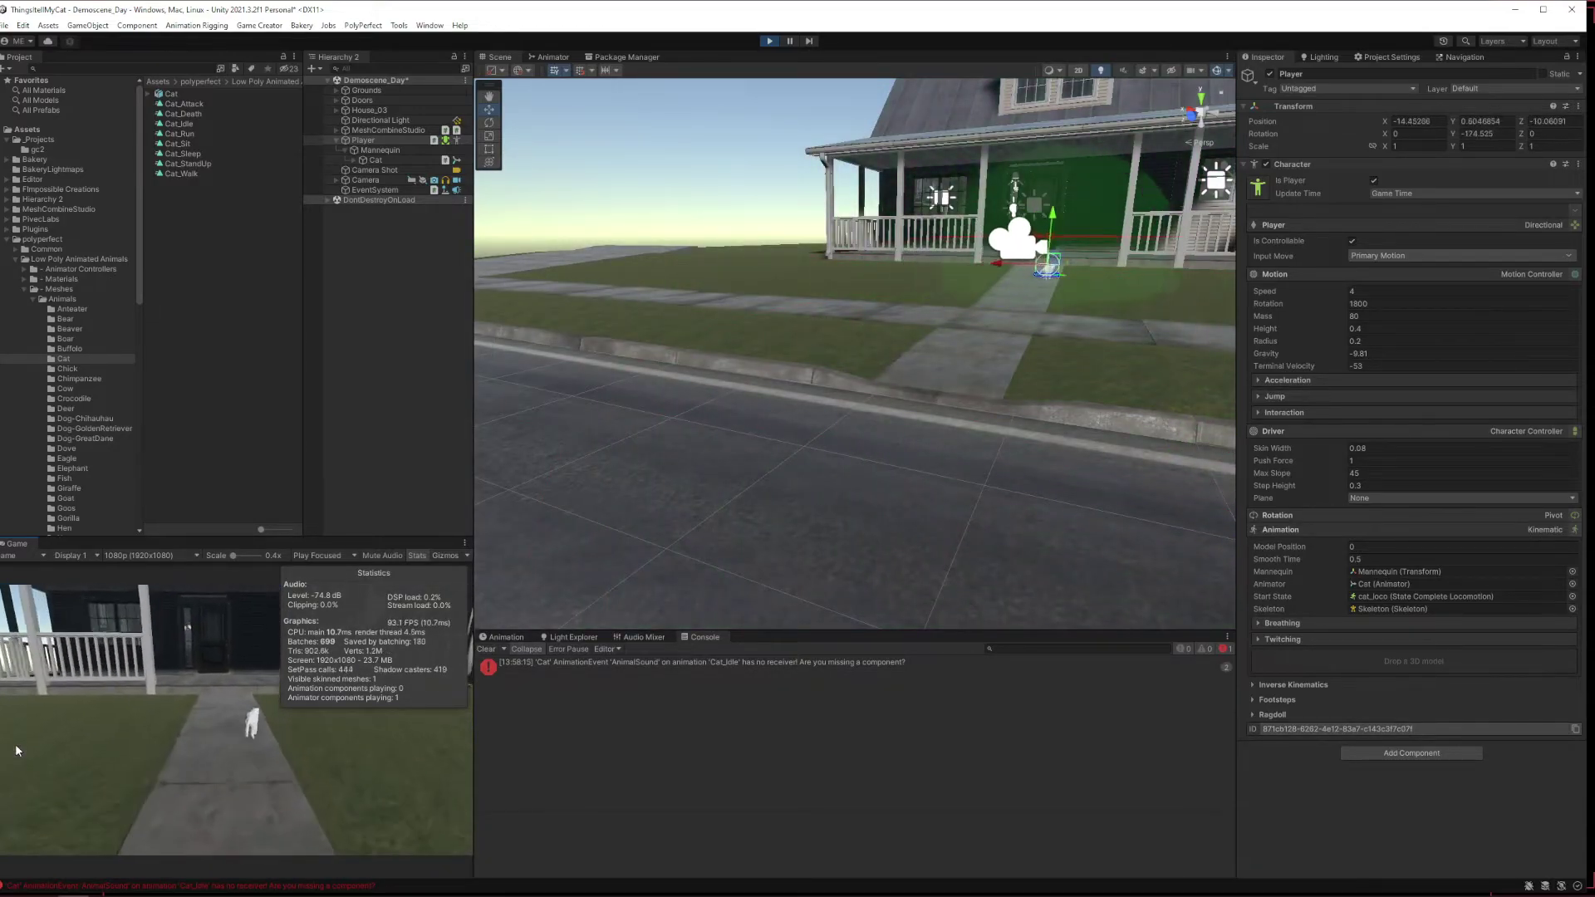
pyautogui.press('s')
pyautogui.press('a')
pyautogui.press('s')
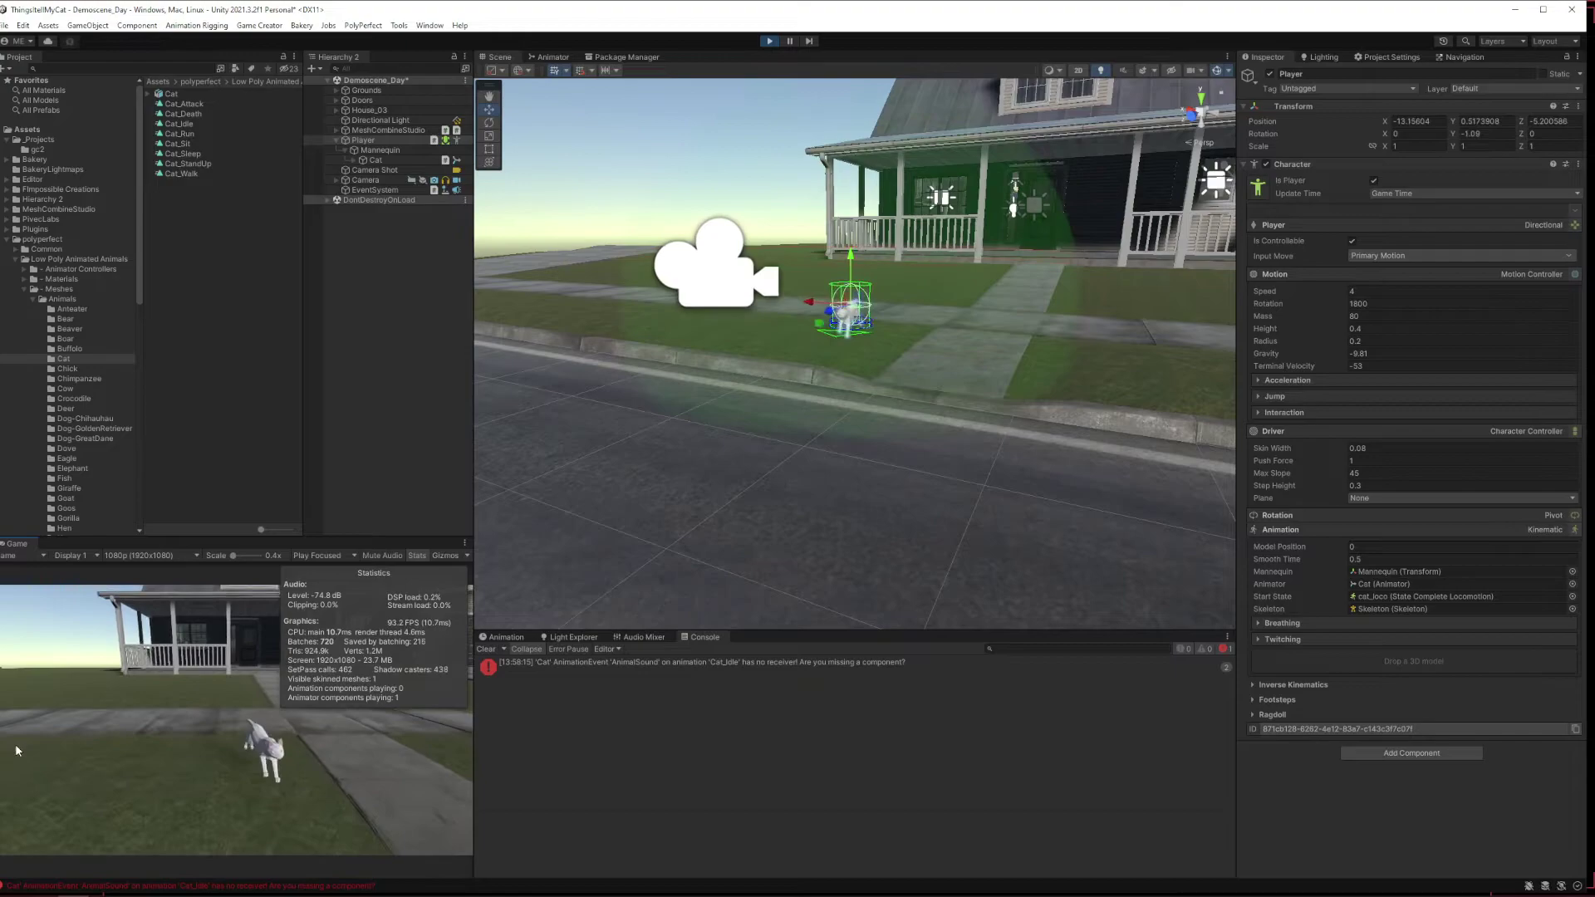
pyautogui.press('d')
pyautogui.press('w')
pyautogui.press('a')
pyautogui.press('w')
pyautogui.press('s')
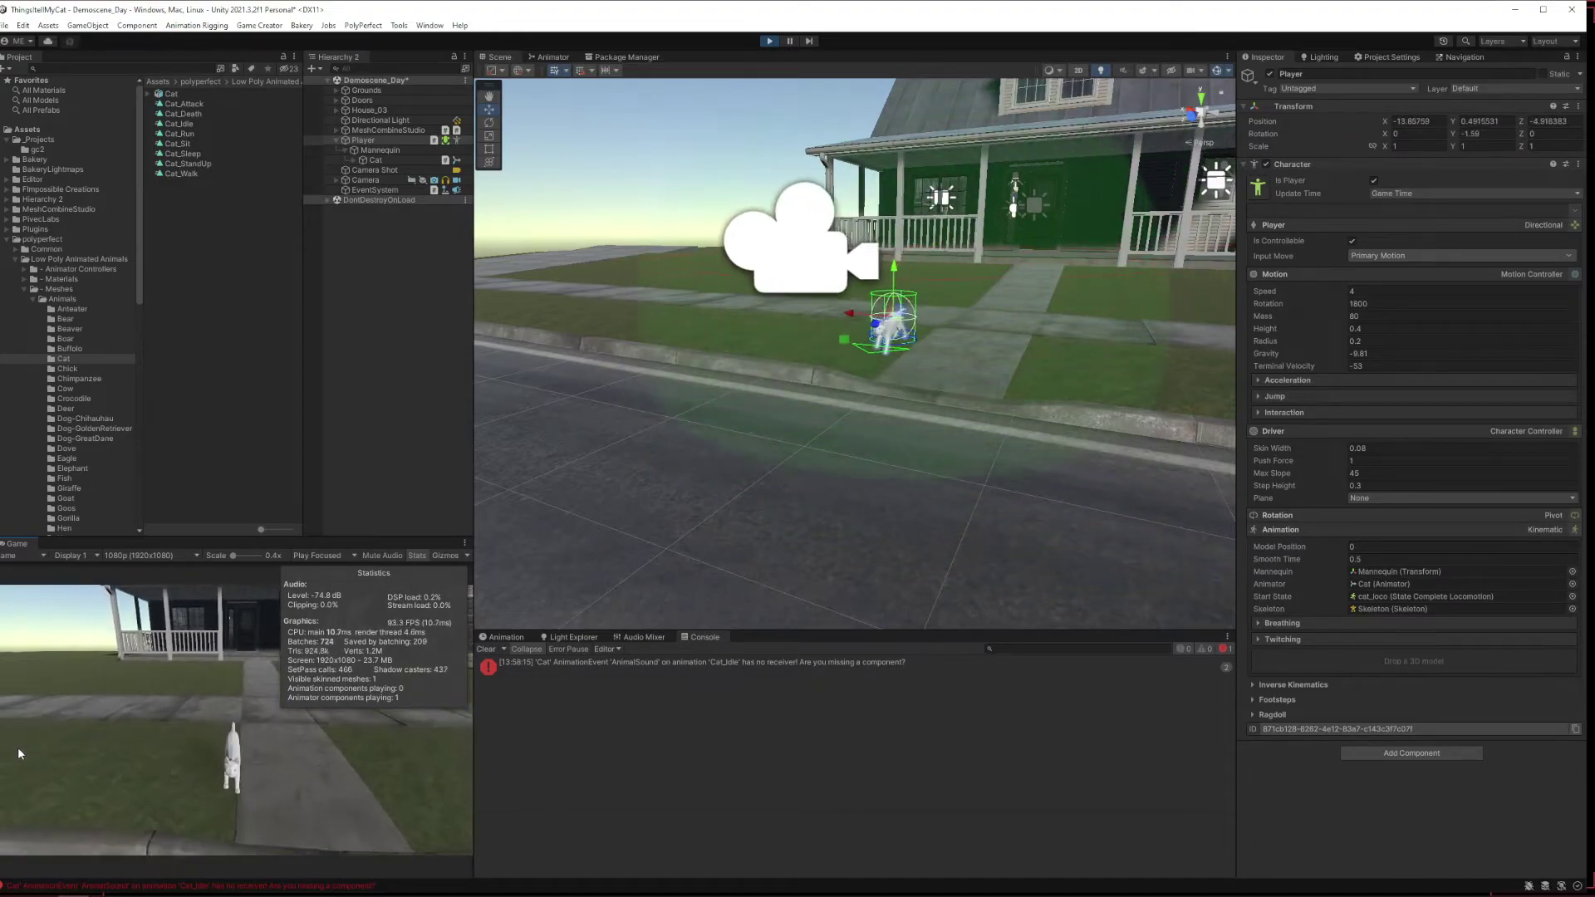
pyautogui.press('w')
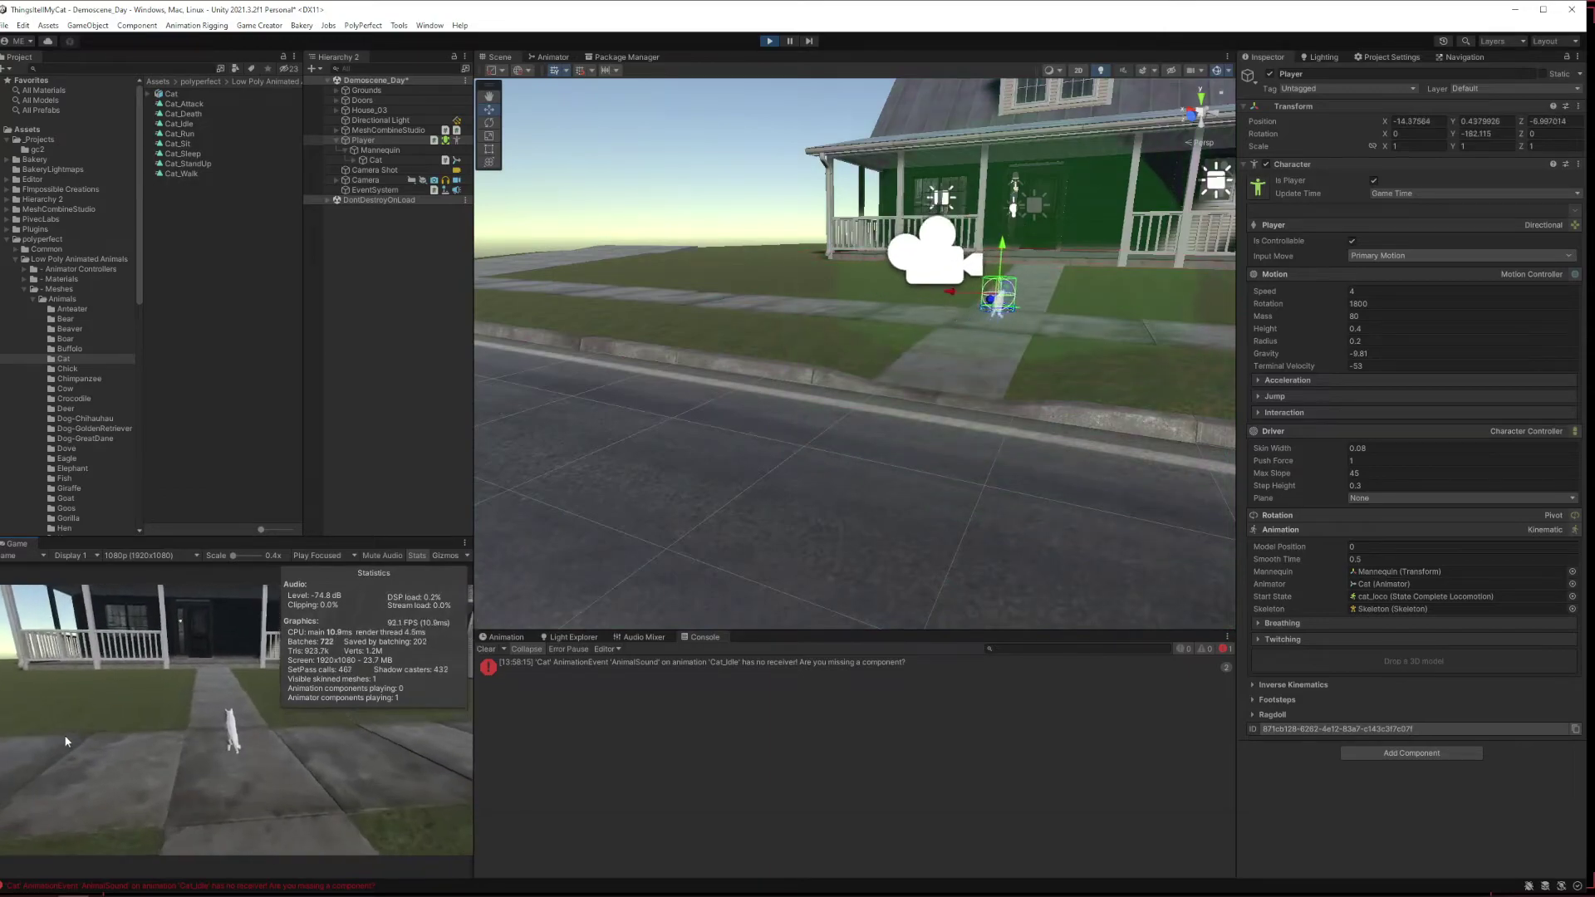
pyautogui.moveTo(837, 77)
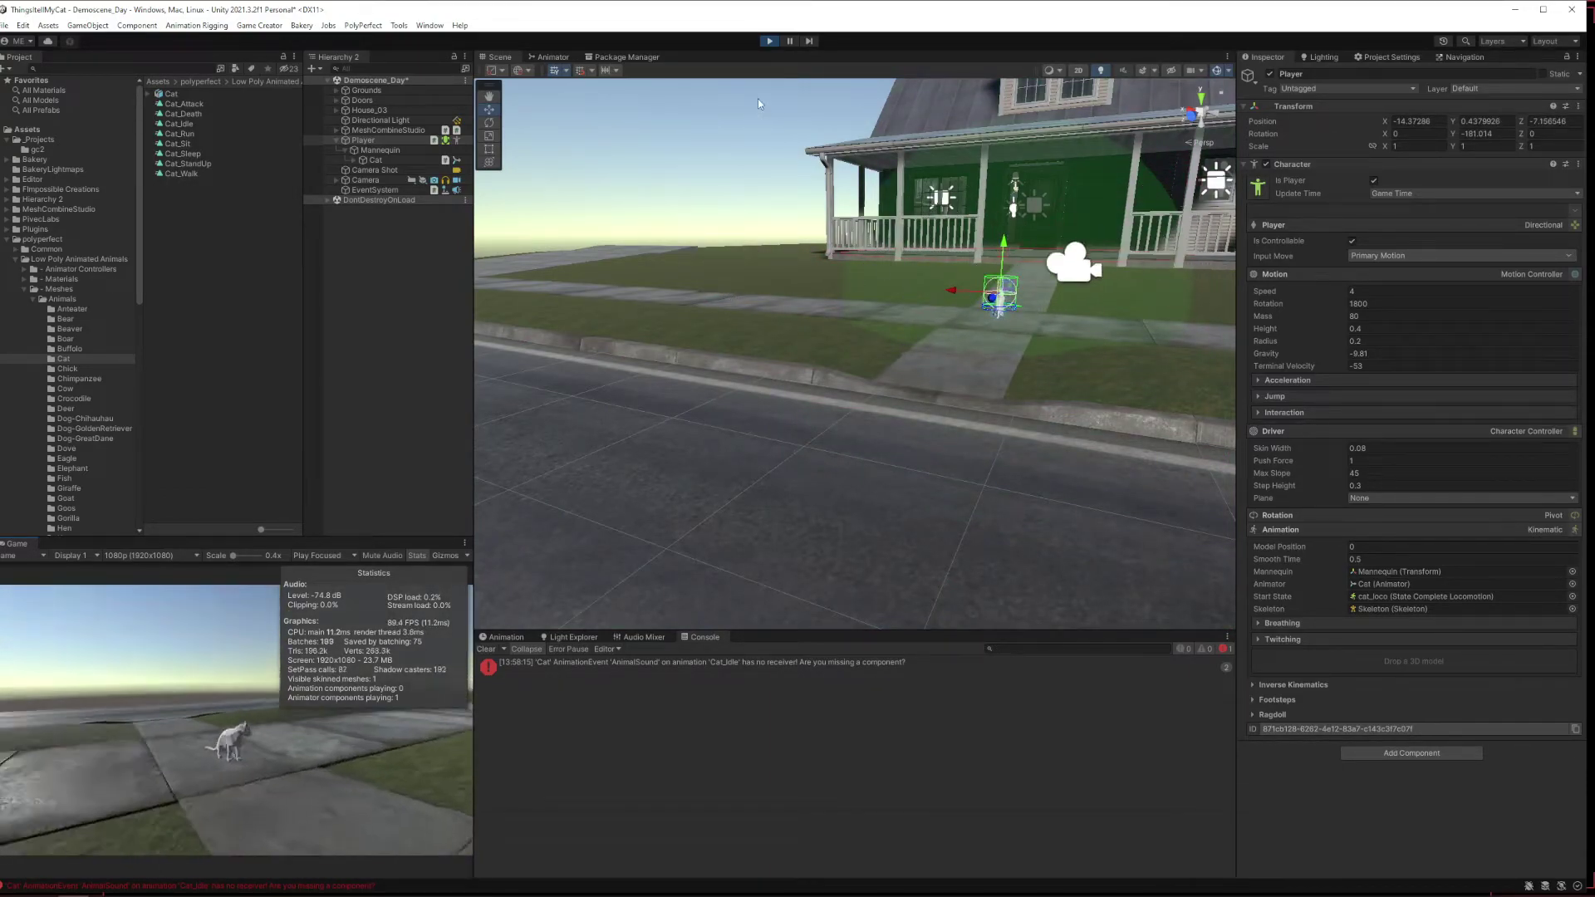
pyautogui.click(770, 40)
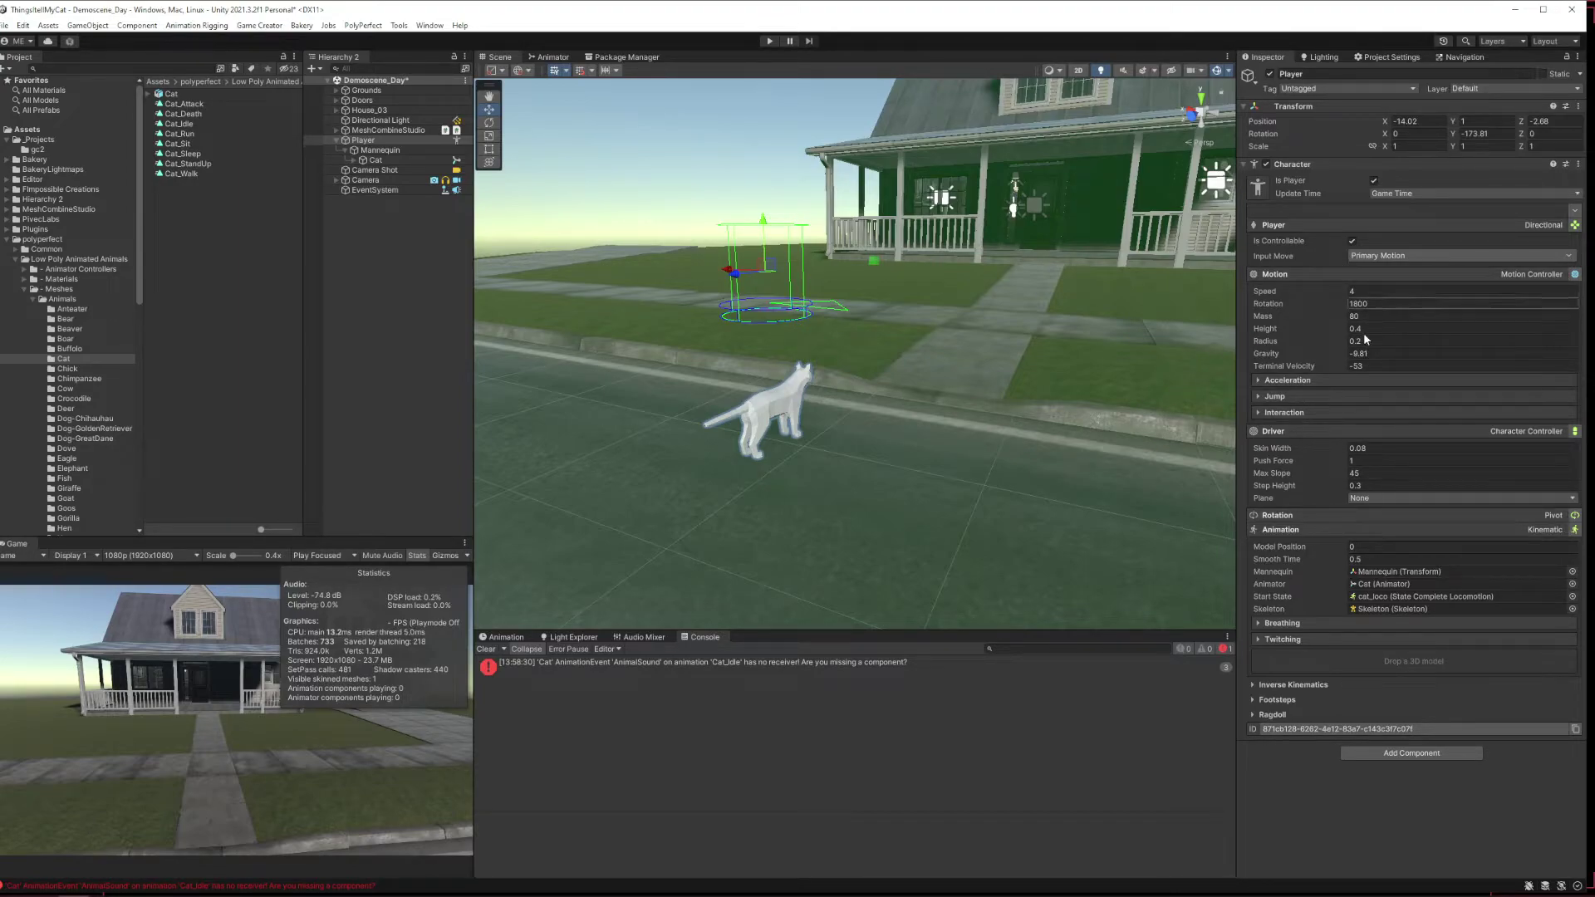
# Remove the Look at Target, Align Feet with Ground and Lean with Momentum IK layers.
pyautogui.click(1304, 627)
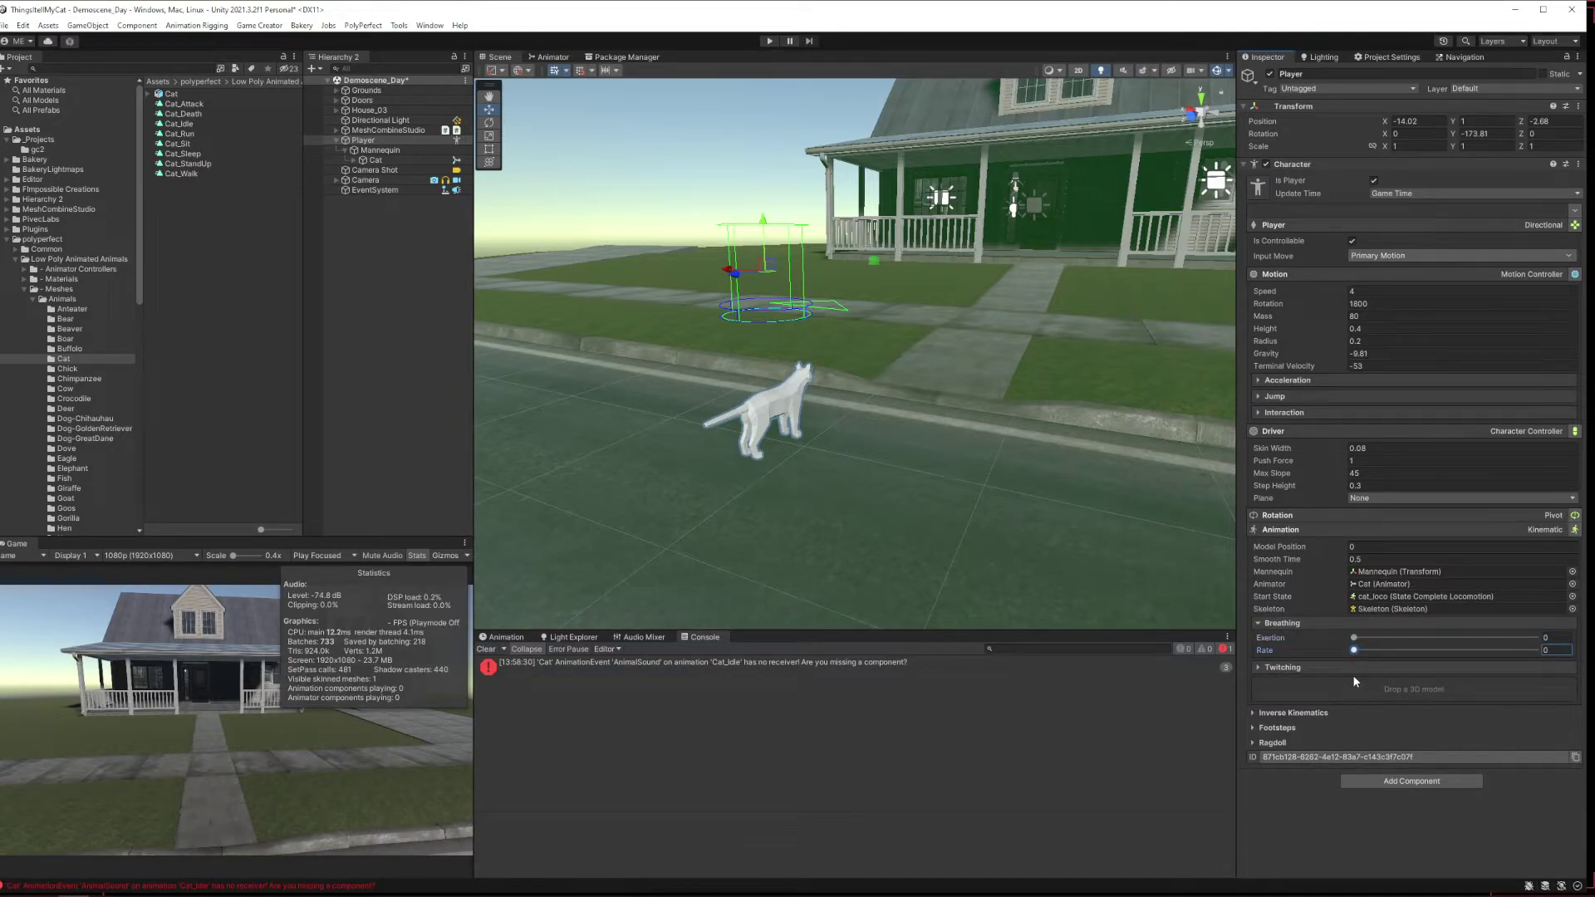
pyautogui.click(1352, 671)
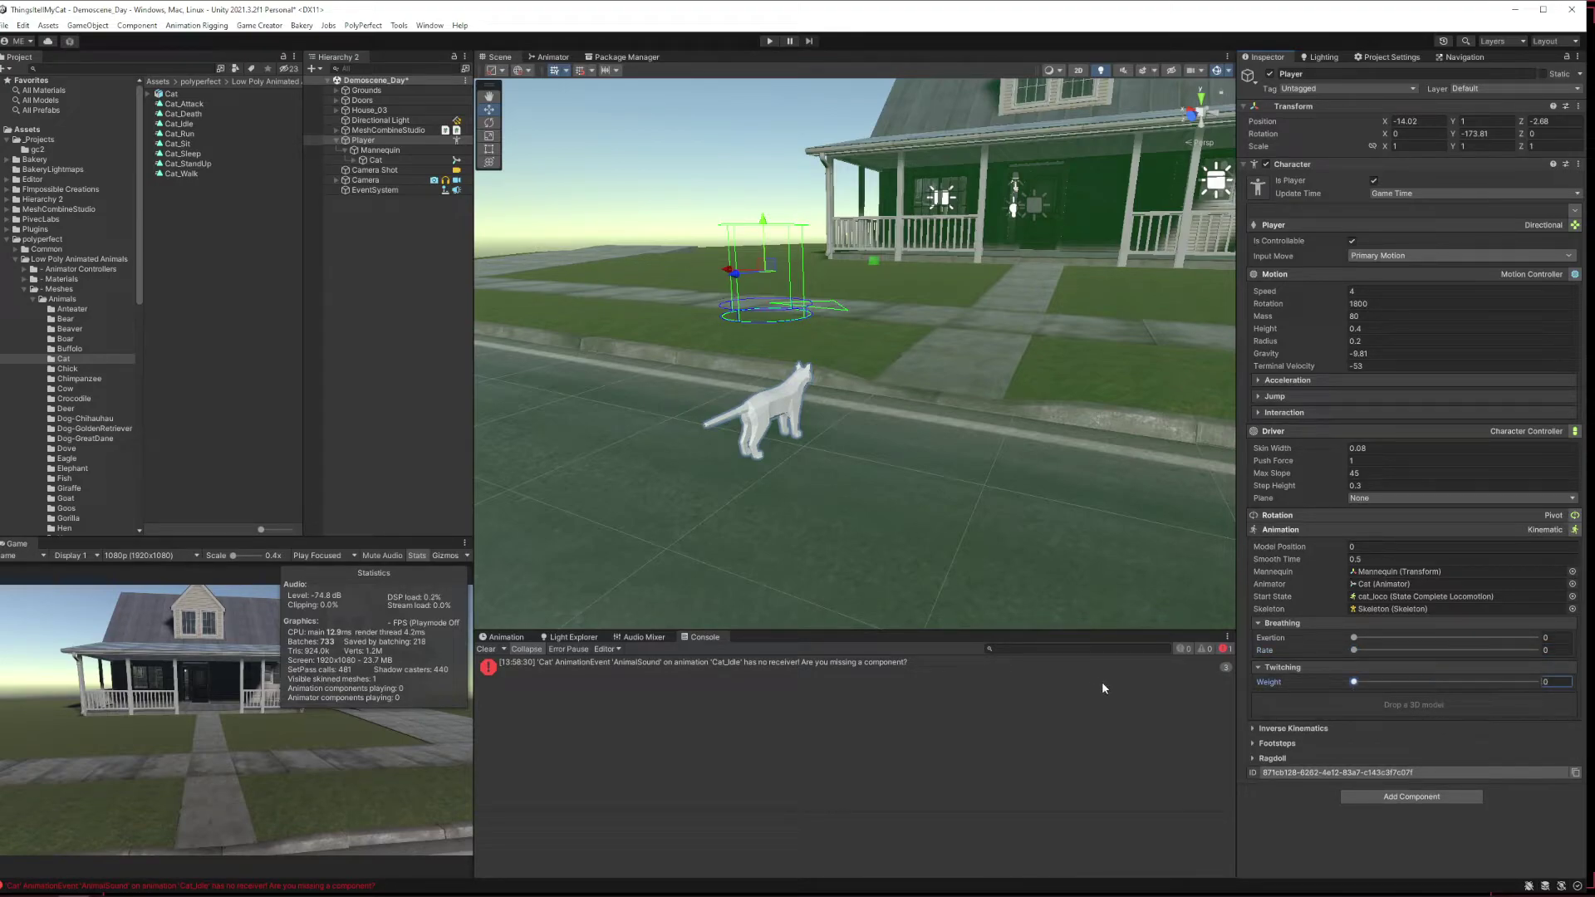
pyautogui.click(1284, 729)
pyautogui.scroll(-5, 1362, 600)
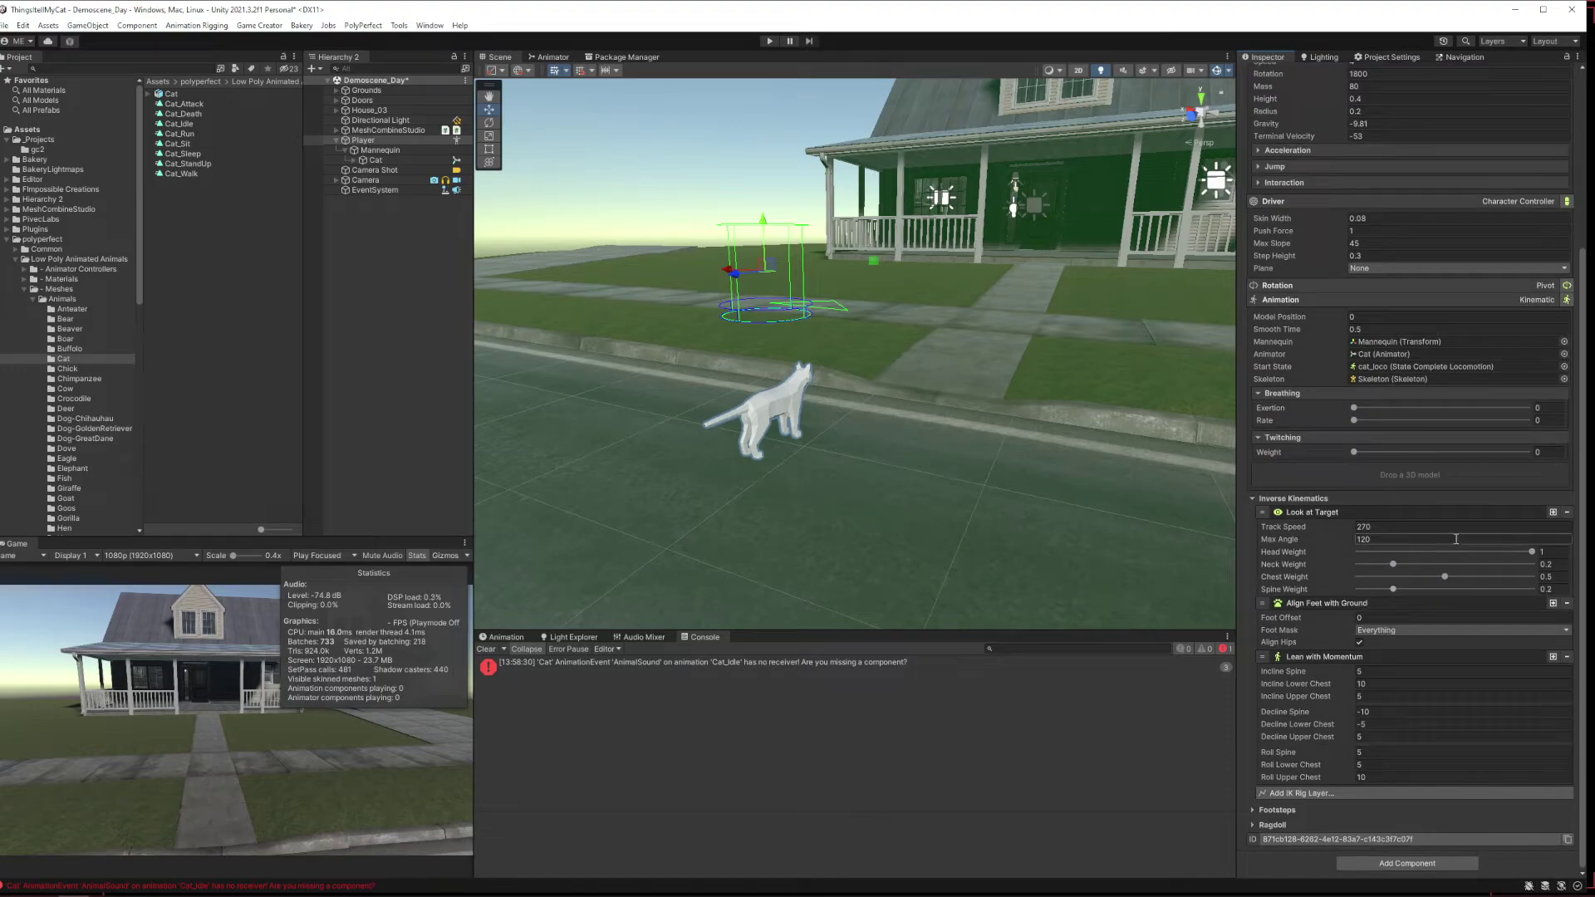
pyautogui.click(1567, 512)
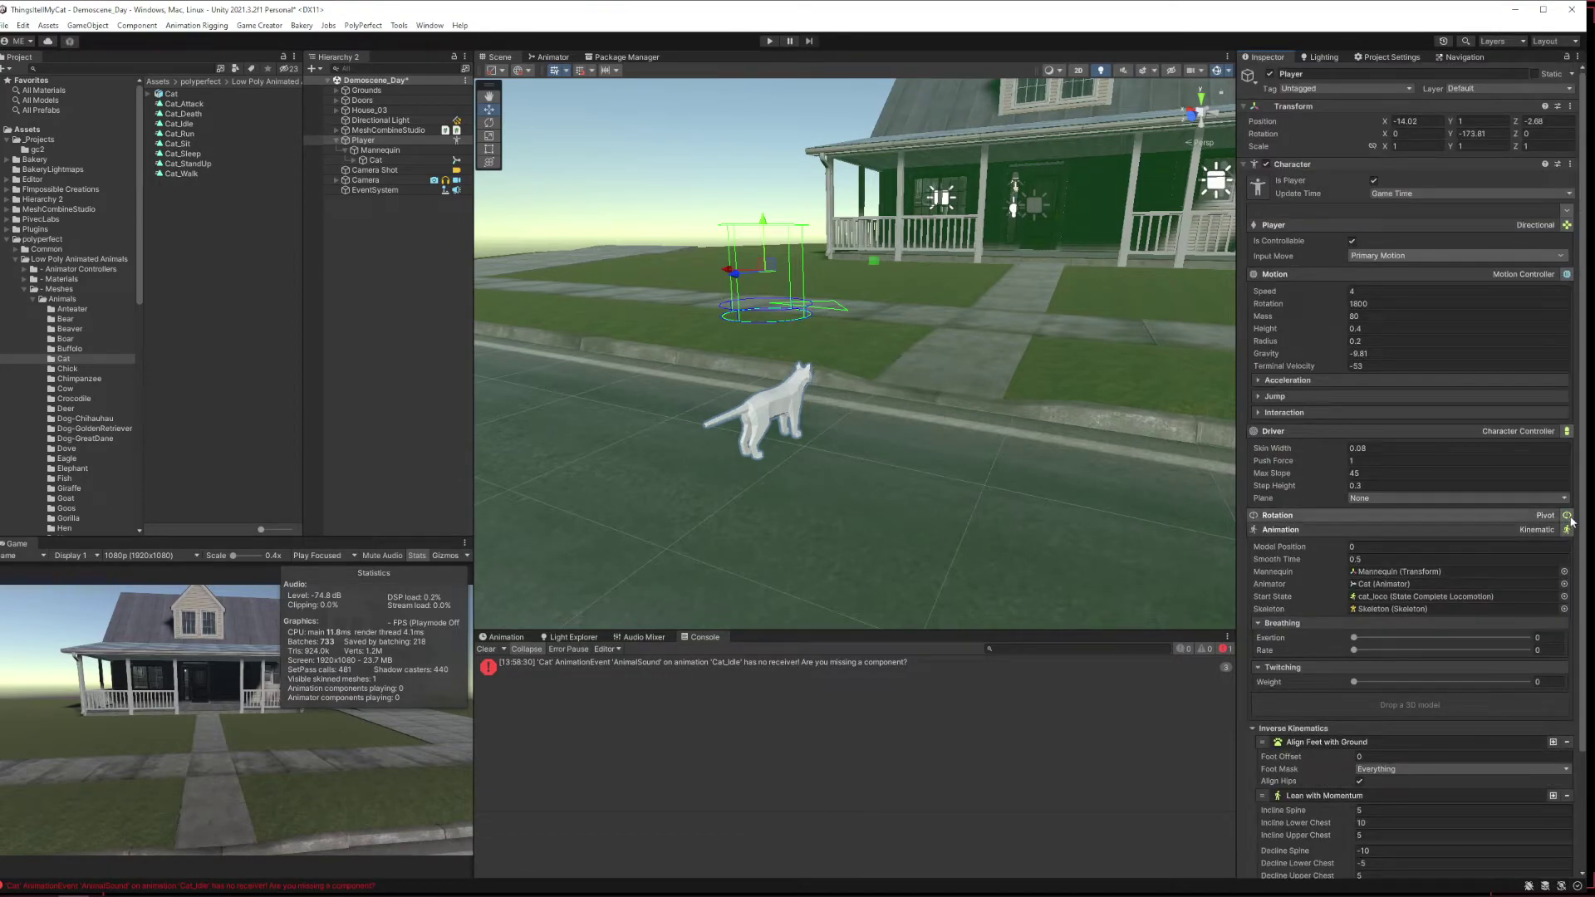
pyautogui.click(1567, 743)
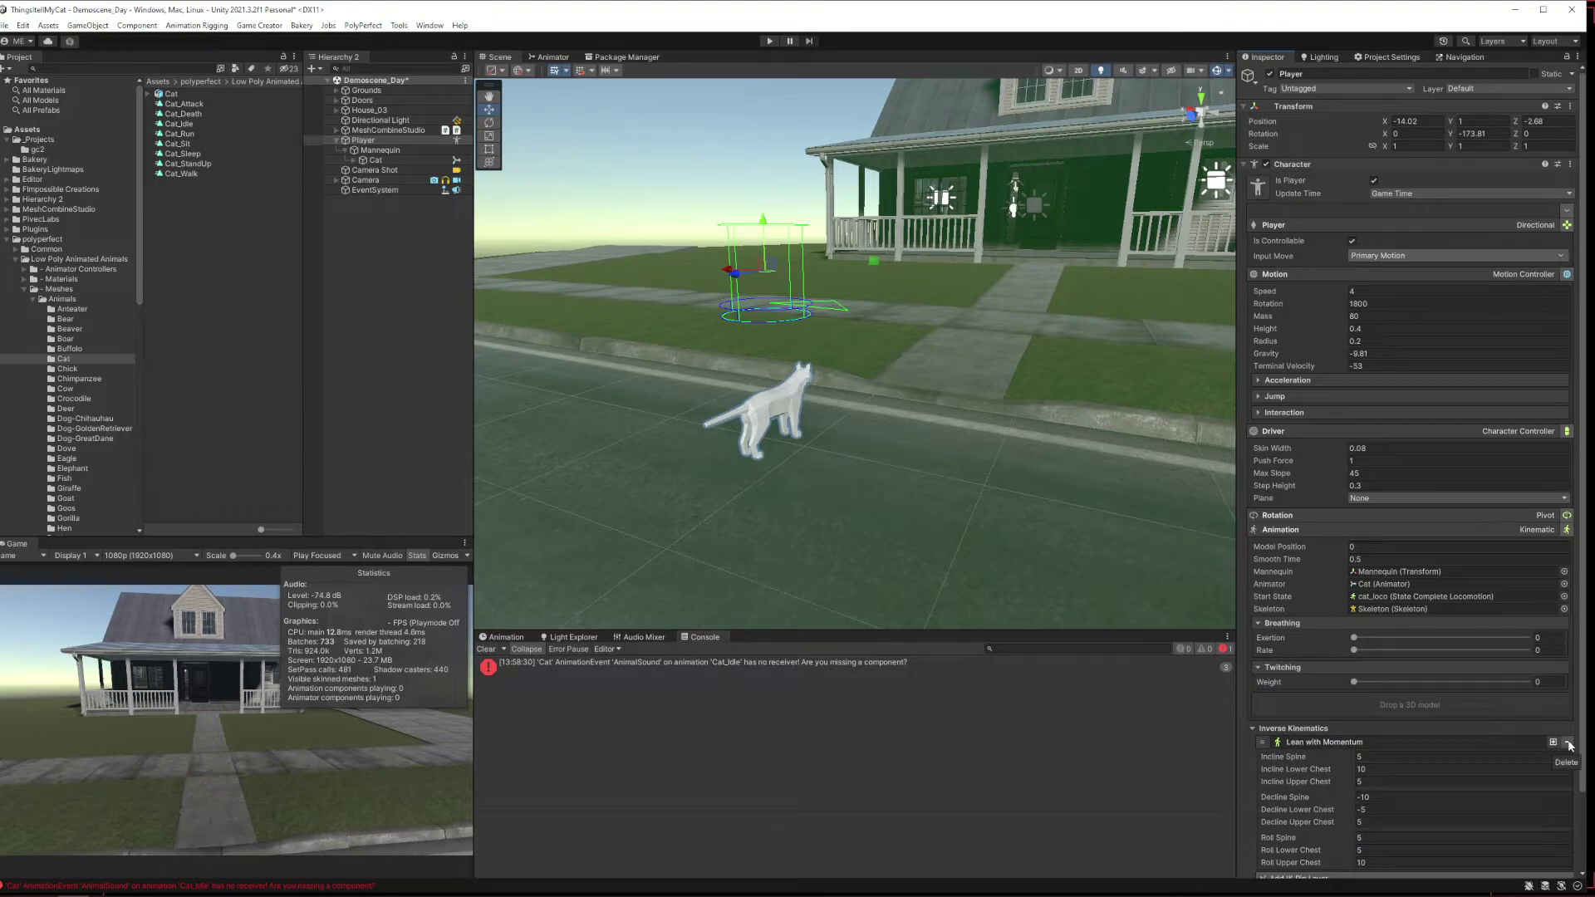
pyautogui.click(1568, 744)
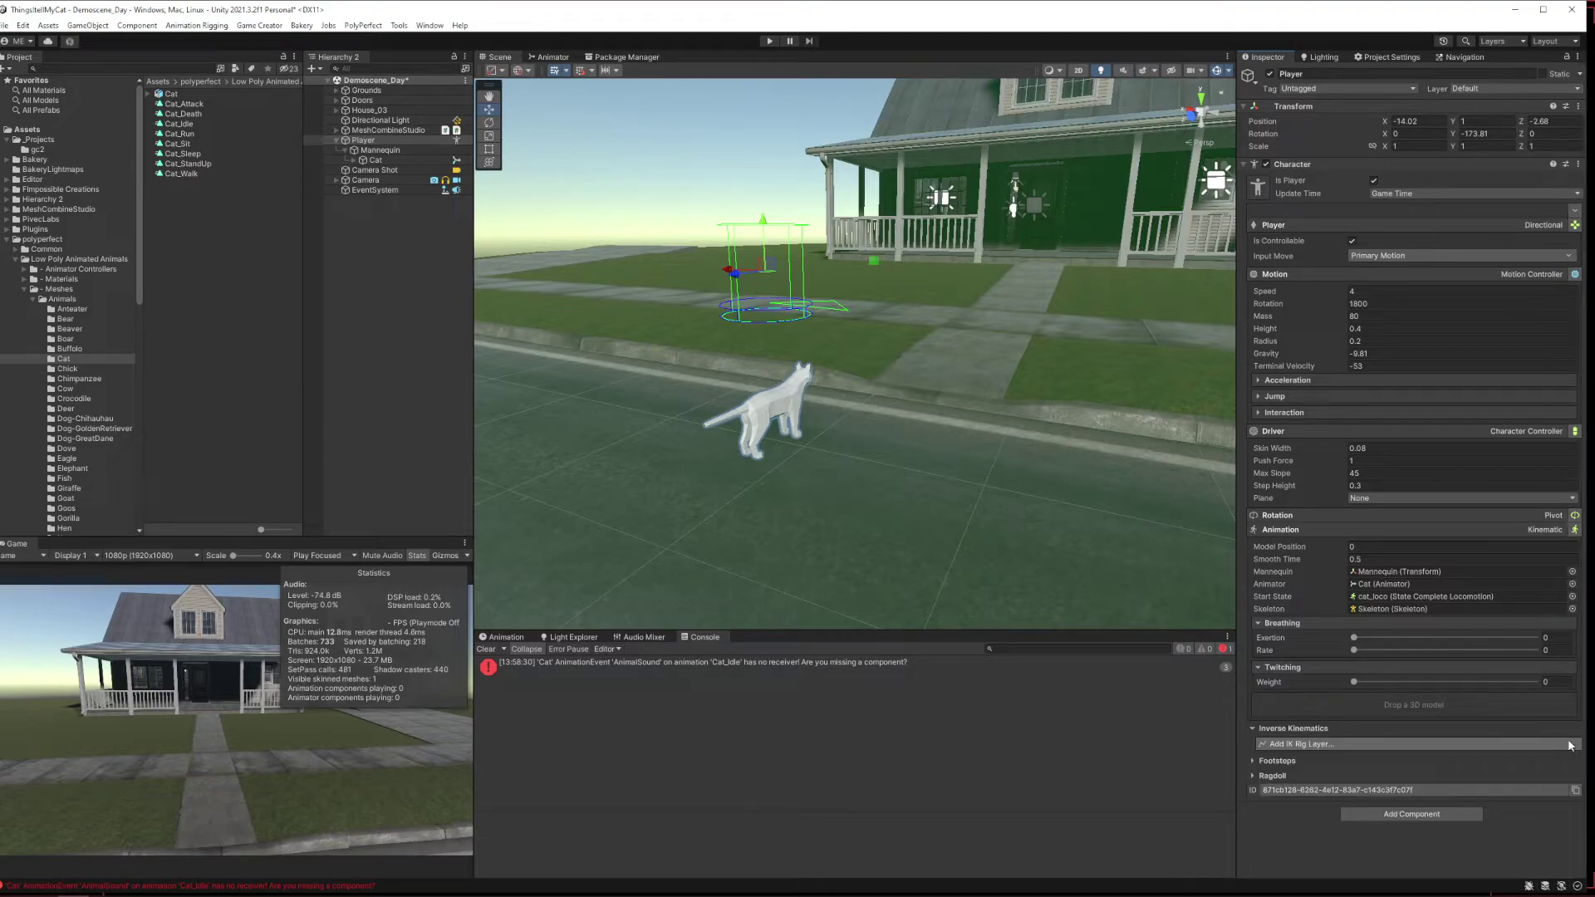
# Delete the Human Left Foot and Human Right Foot footstep entries.
pyautogui.click(1278, 761)
pyautogui.scroll(-2, 1412, 714)
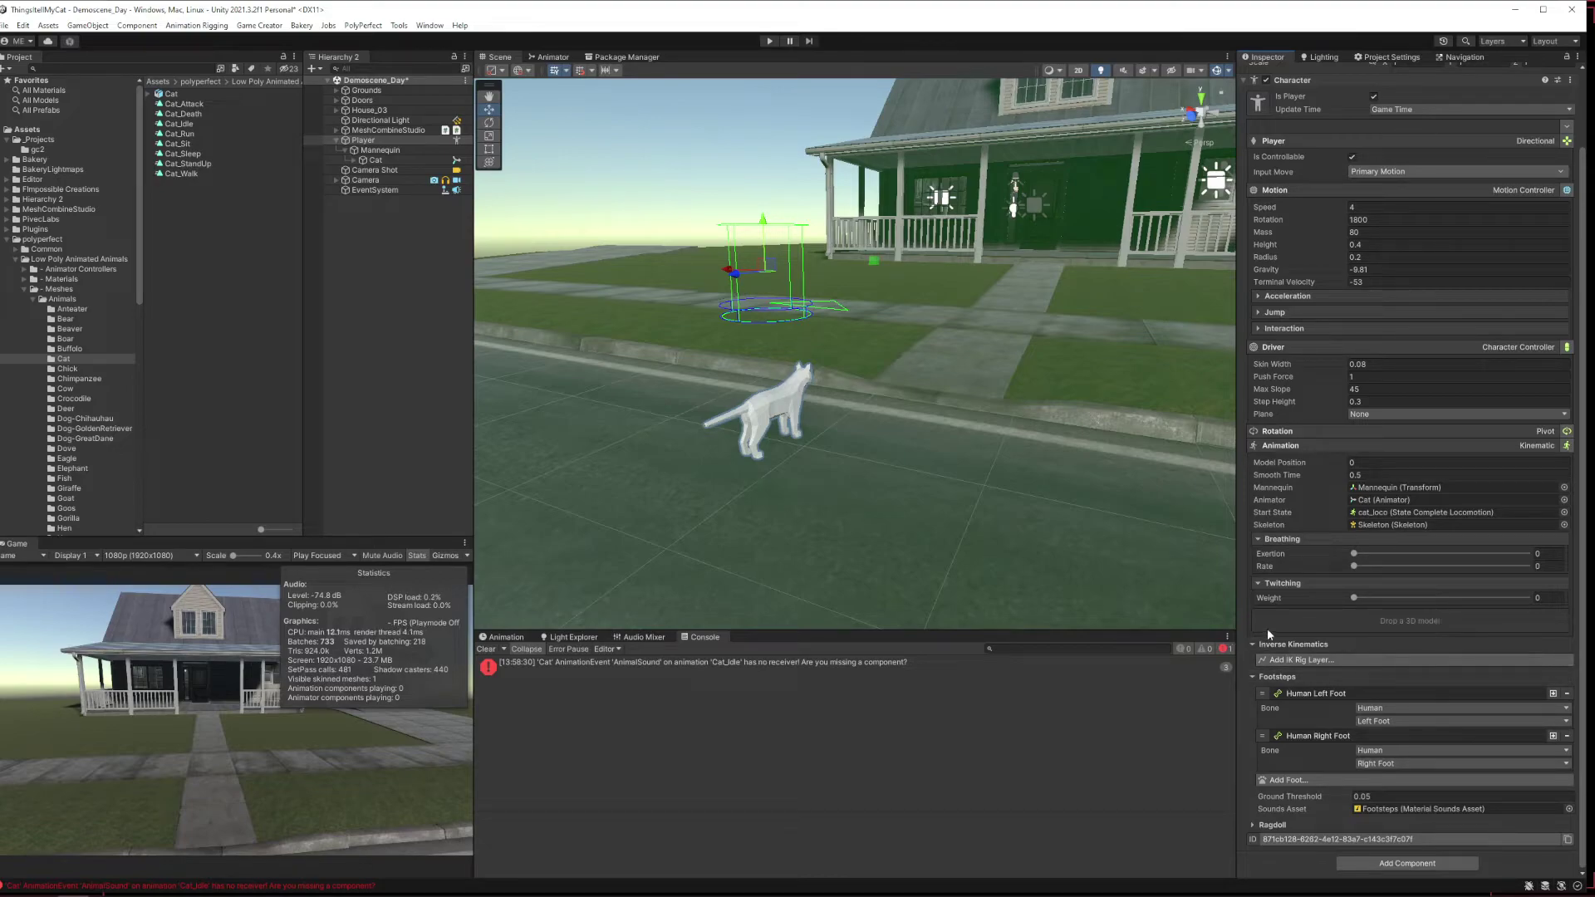
pyautogui.click(1567, 692)
pyautogui.click(1568, 762)
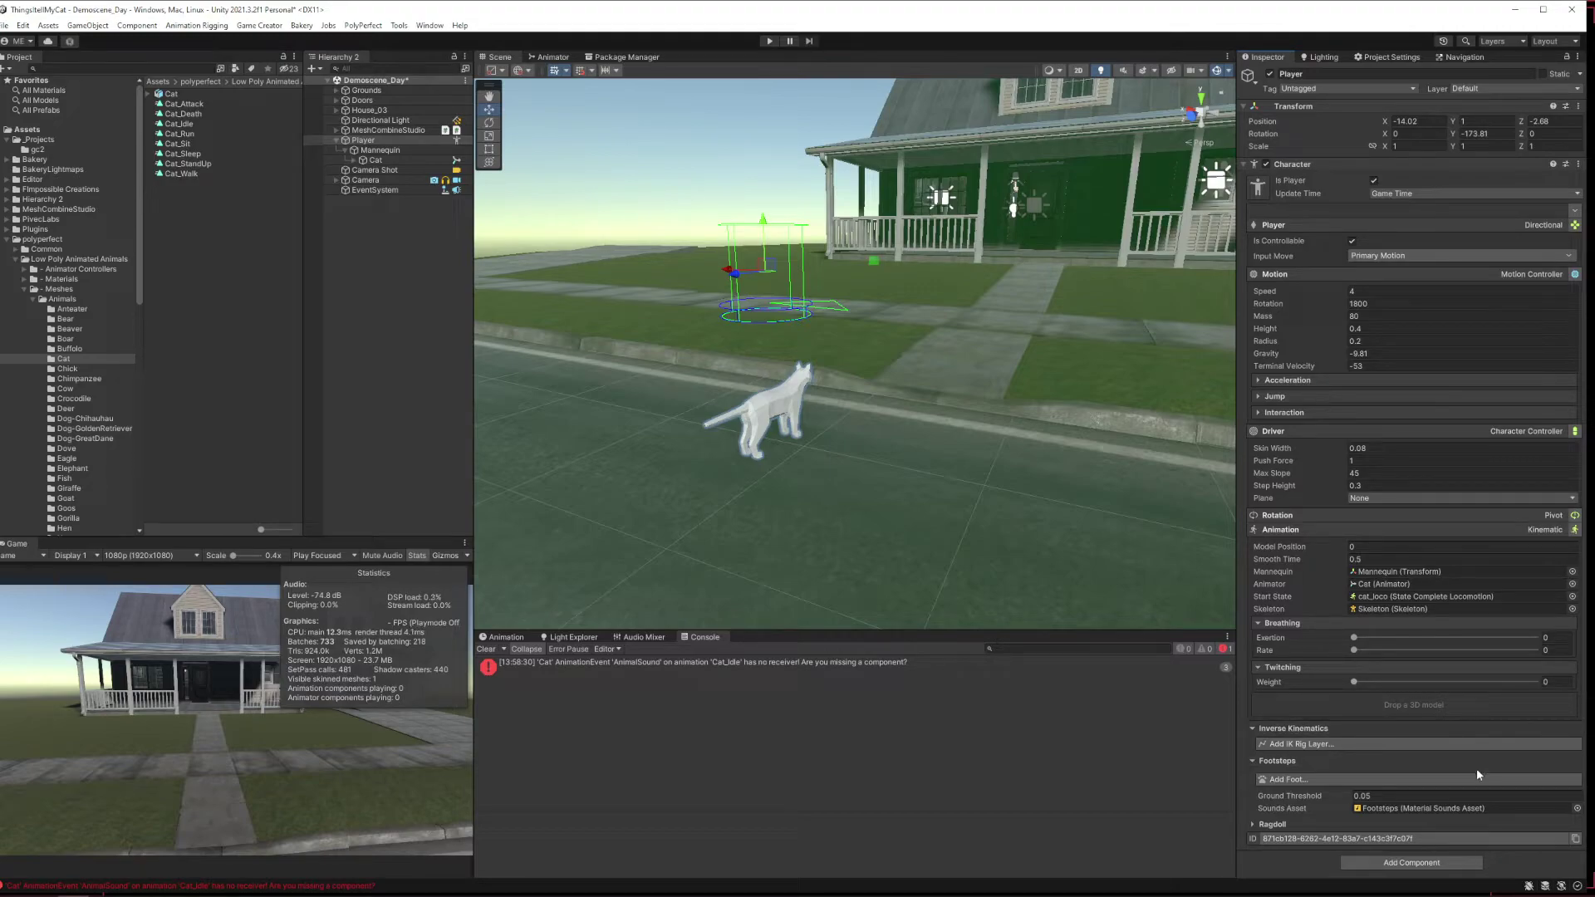
pyautogui.click(1269, 823)
pyautogui.scroll(-1, 1422, 660)
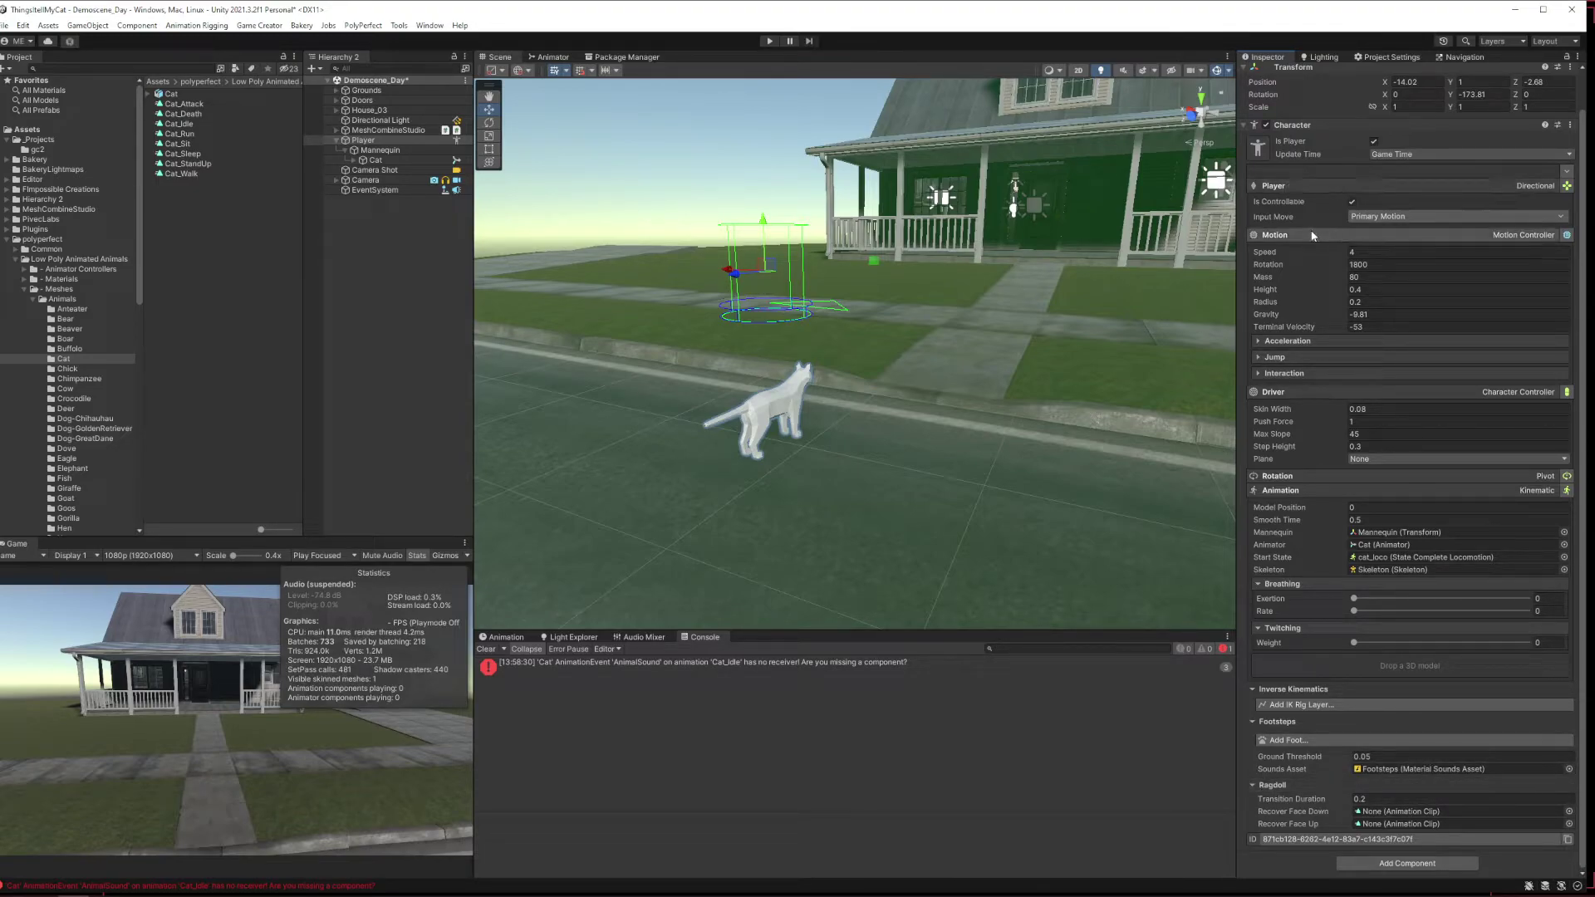
# Ping the Skeleton asset in the Project window, then select Mannequin and the Cat model.
pyautogui.click(1293, 186)
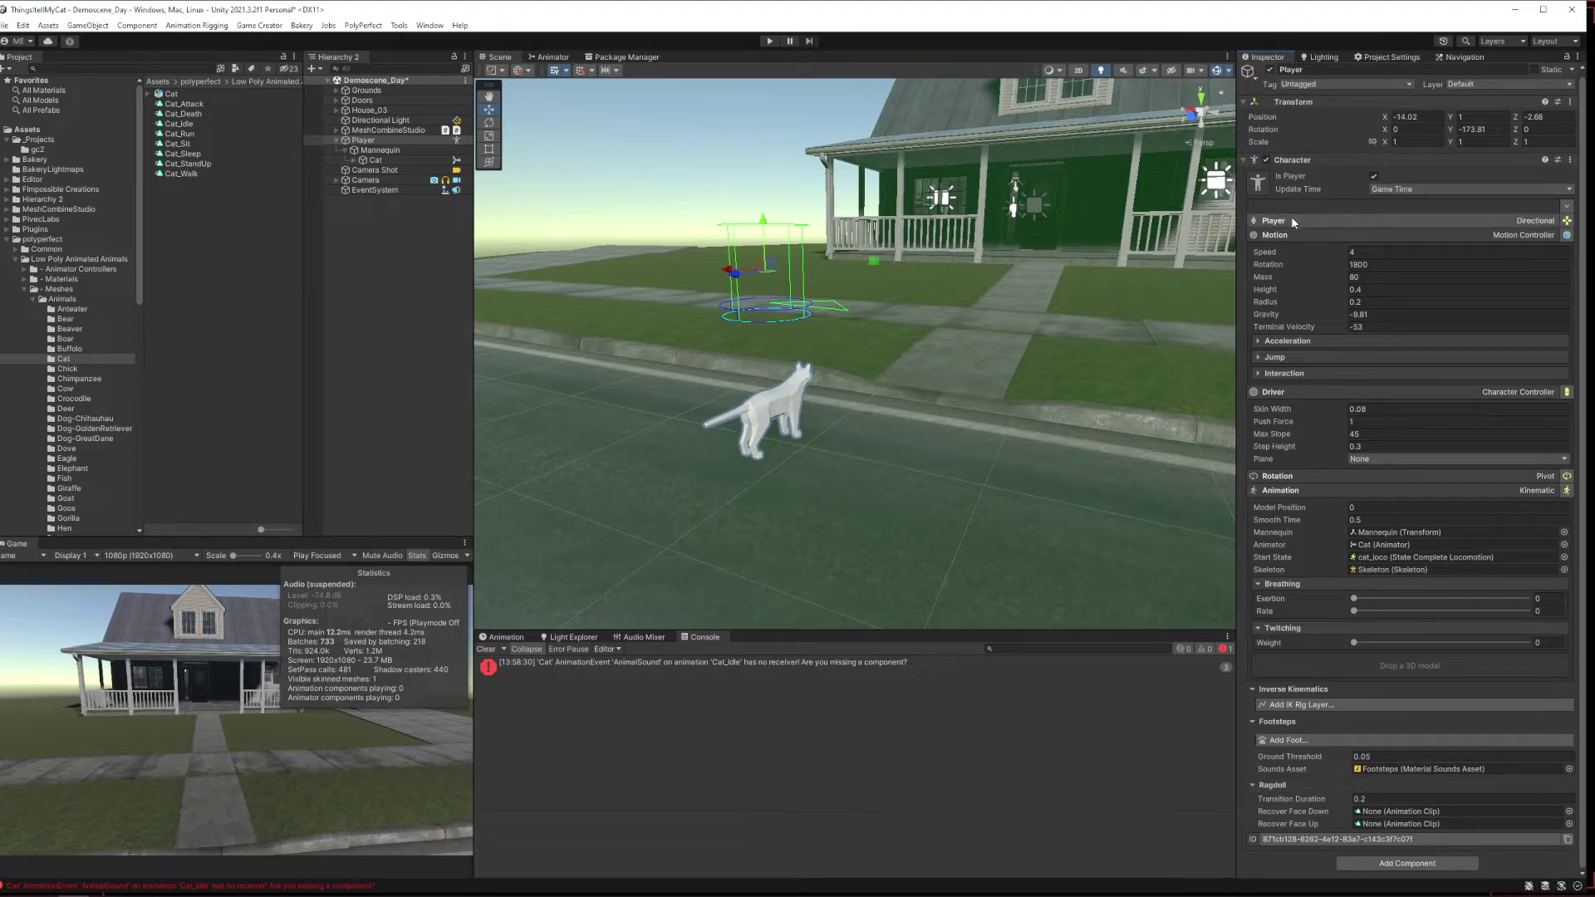
pyautogui.click(1293, 221)
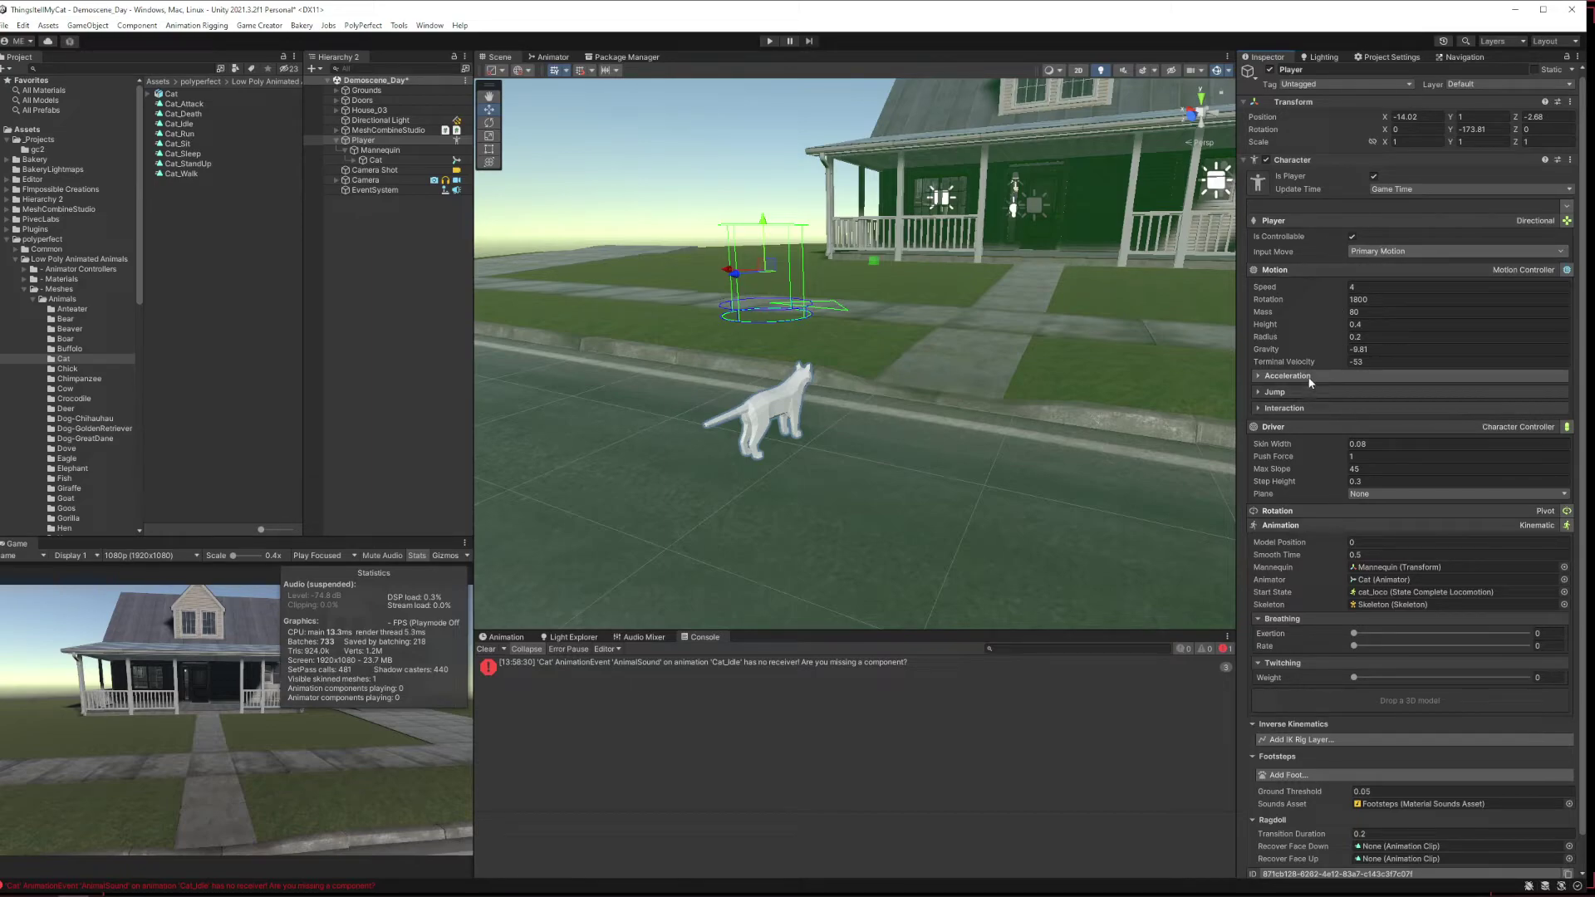
pyautogui.click(1395, 605)
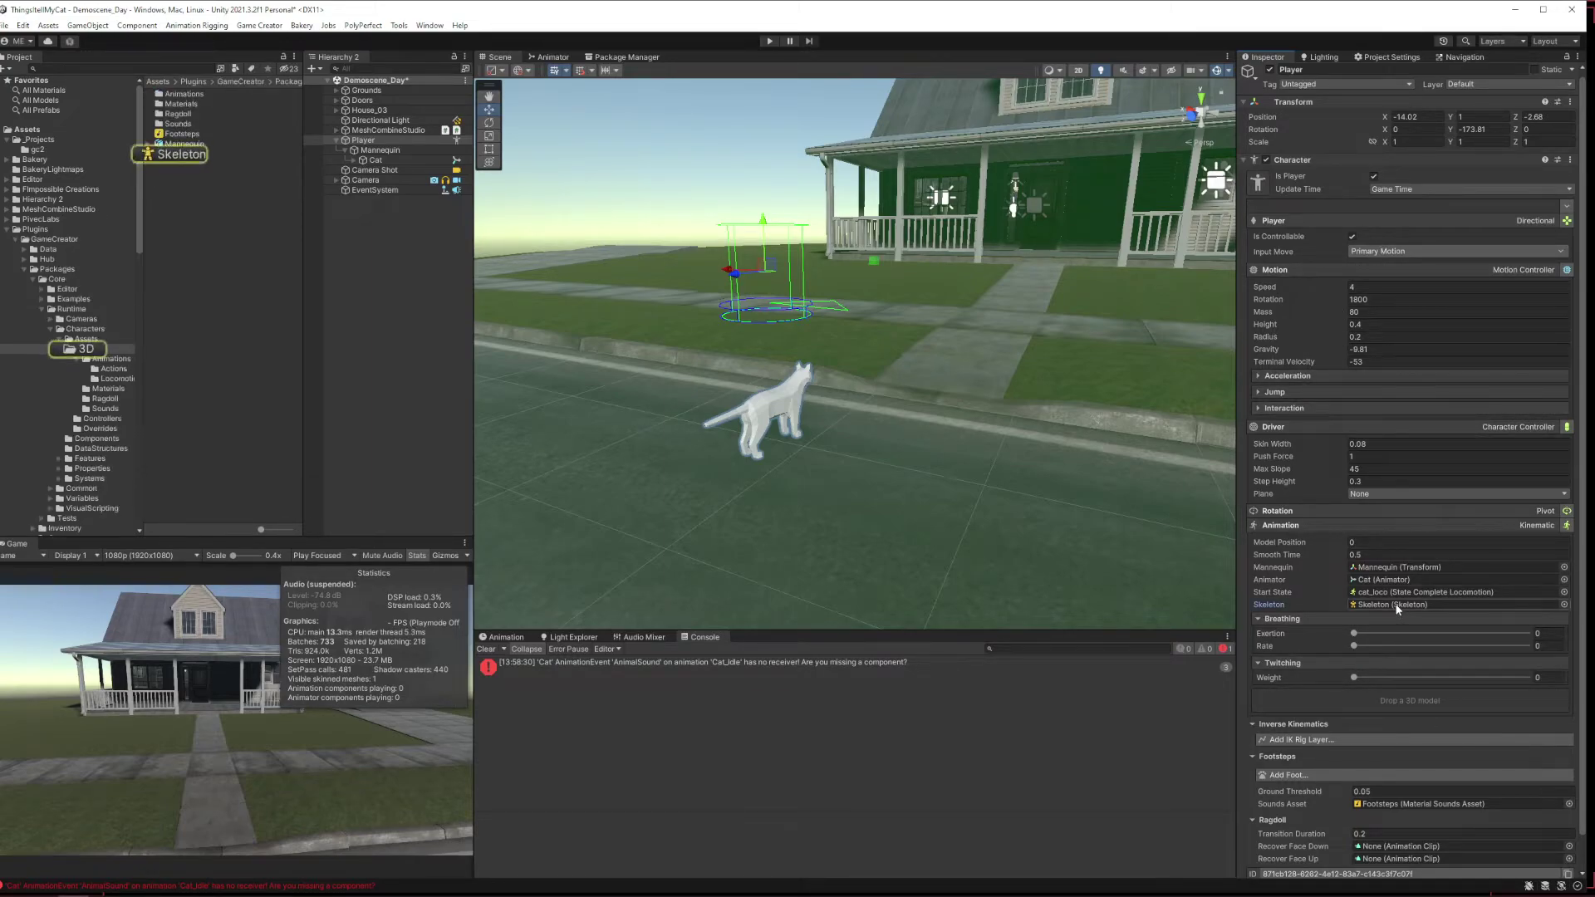
pyautogui.click(373, 151)
pyautogui.click(375, 160)
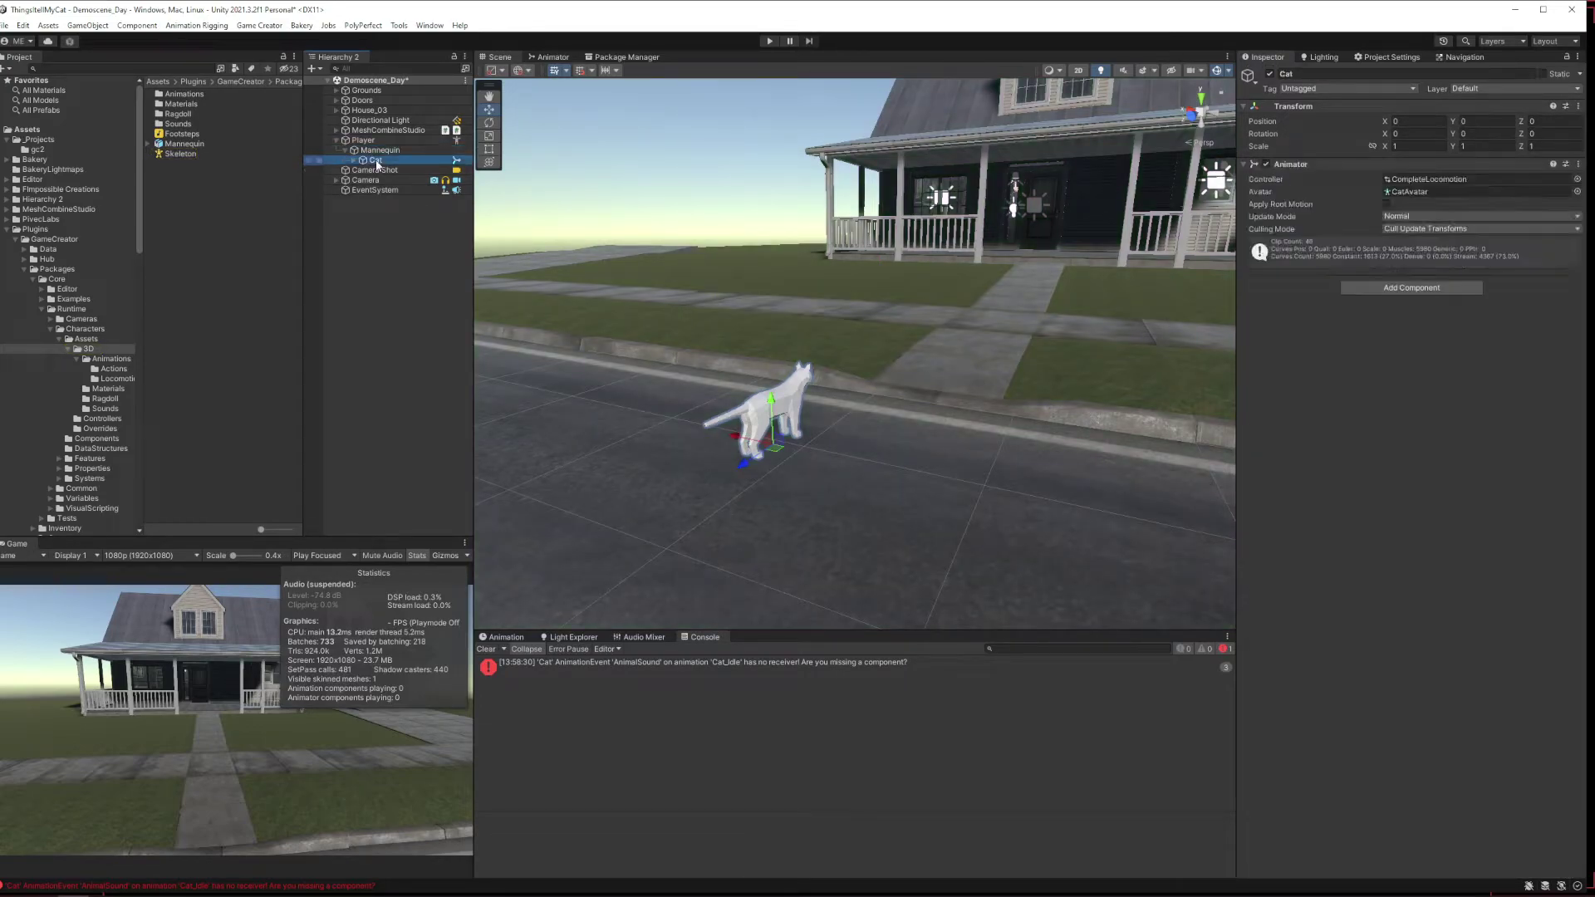
# Frame the Player and orbit the Scene view closely around the cat, including its underside.
pyautogui.doubleClick(370, 141)
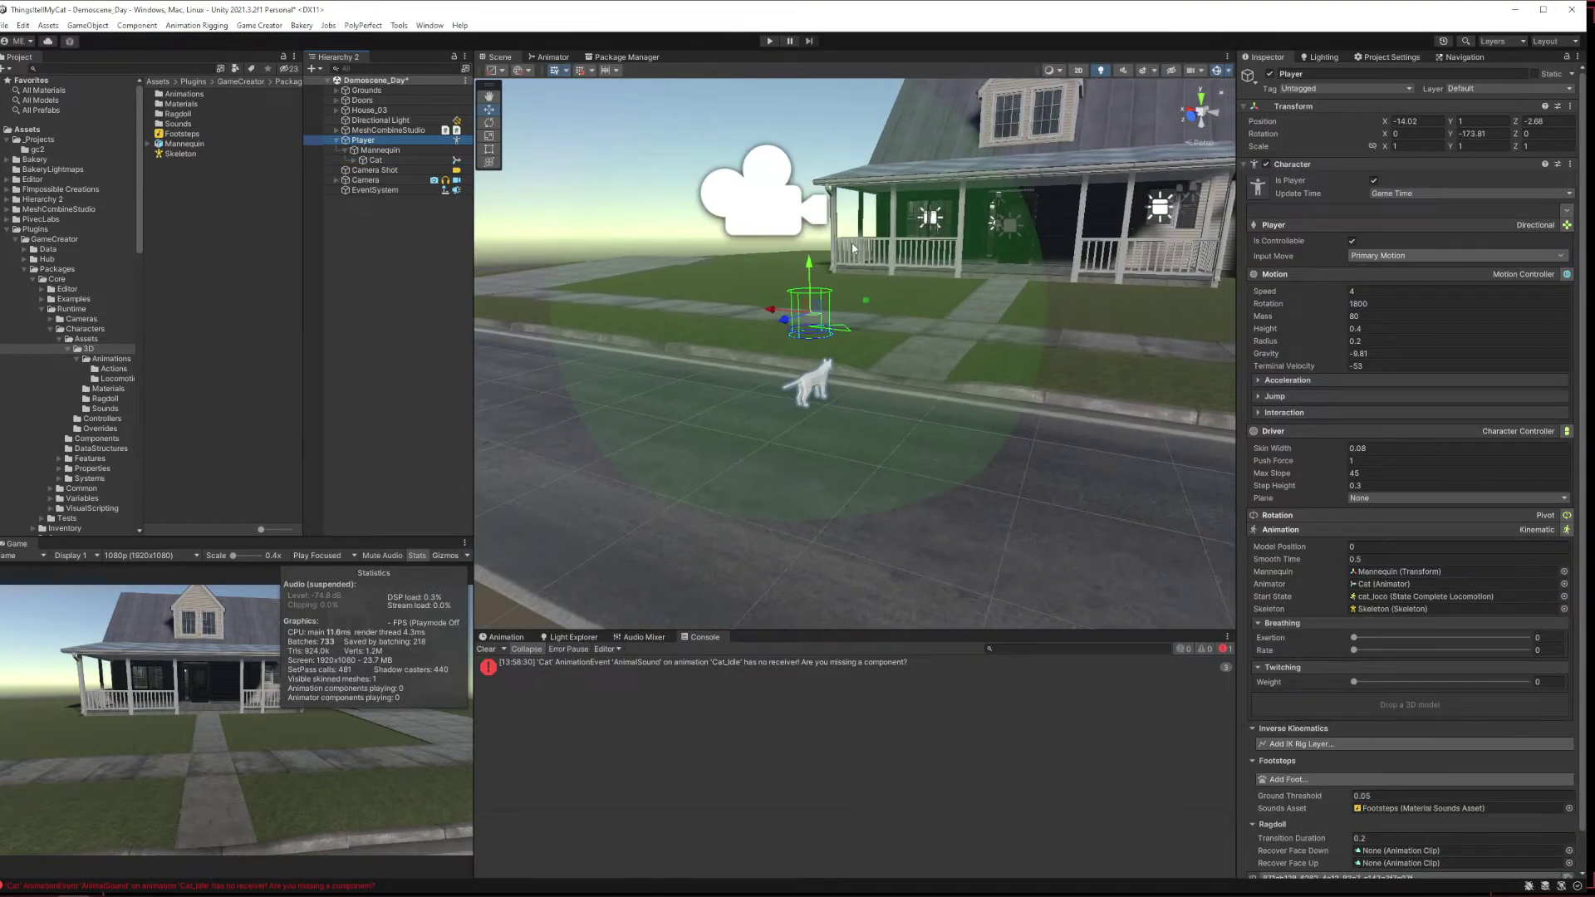
pyautogui.scroll(-5, 997, 316)
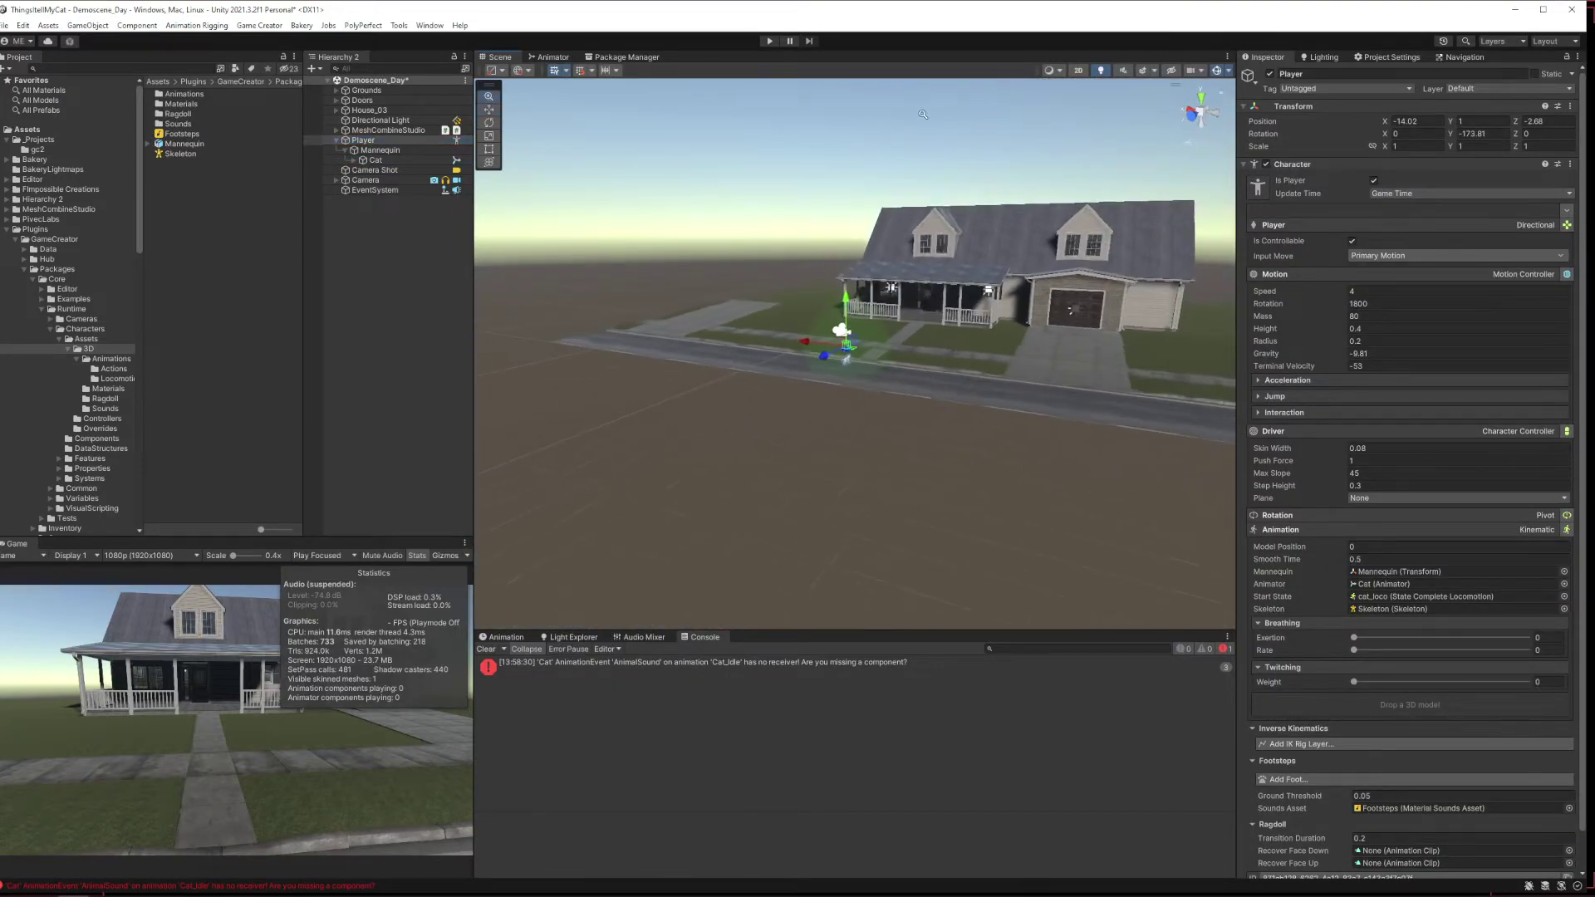
pyautogui.keyDown('alt'); pyautogui.moveTo(995, 319); pyautogui.dragTo(1071, 425, button='right'); pyautogui.keyUp('alt')
pyautogui.keyDown('alt'); pyautogui.moveTo(1071, 425); pyautogui.dragTo(872, 440); pyautogui.keyUp('alt')
pyautogui.scroll(6, 816, 379)
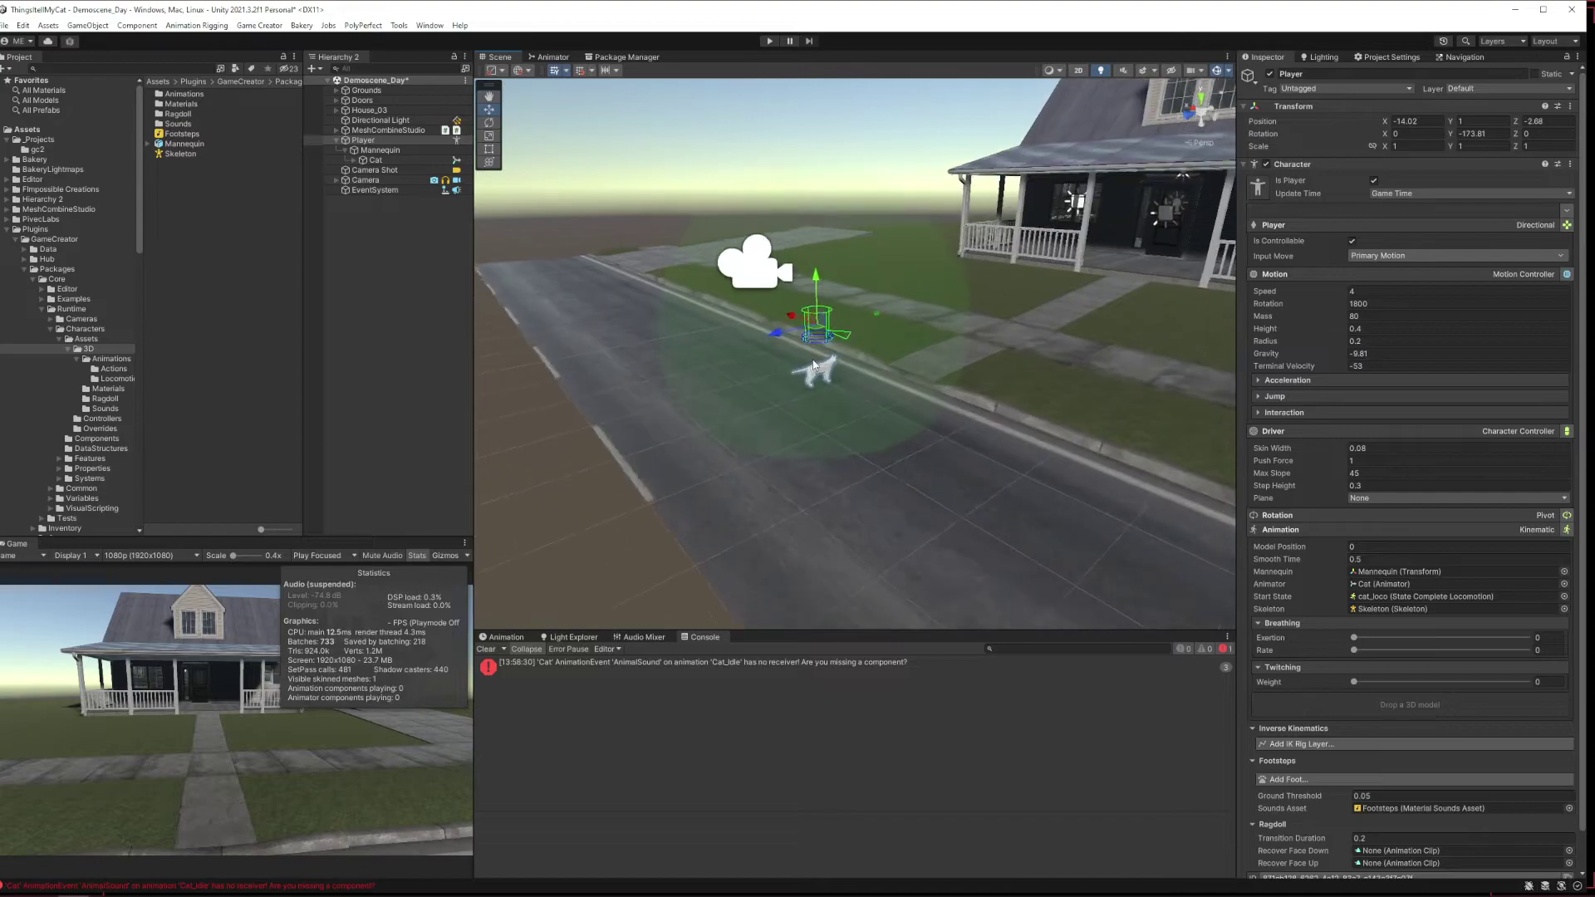
pyautogui.scroll(8, 815, 386)
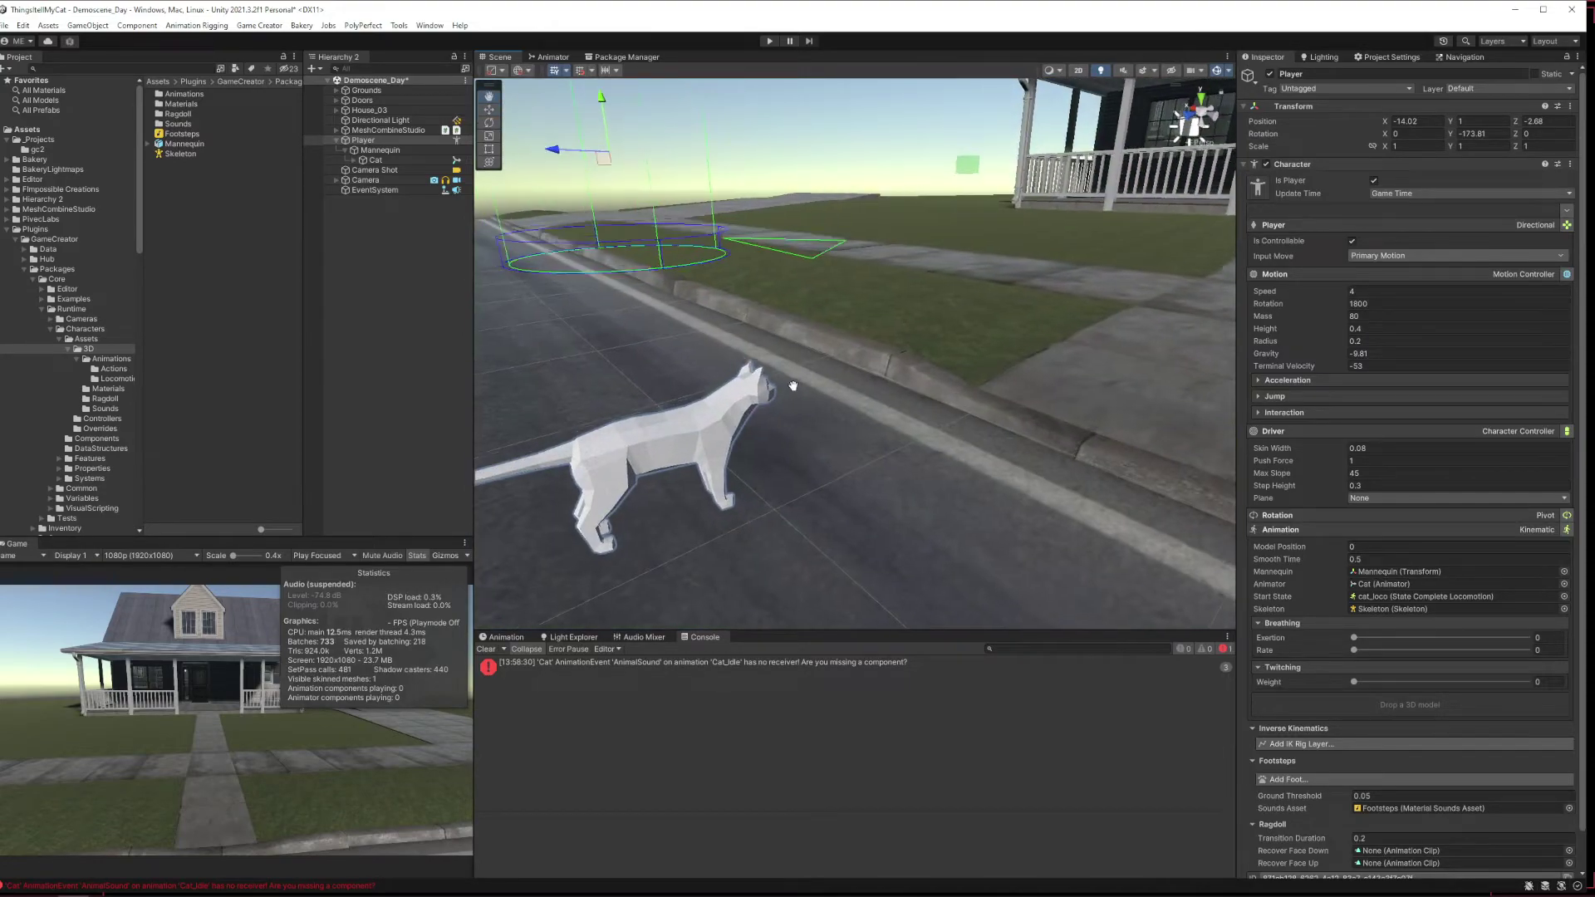
pyautogui.moveTo(830, 397); pyautogui.dragTo(948, 261, button='middle')
pyautogui.scroll(5, 1025, 487)
pyautogui.moveTo(861, 416)
pyautogui.keyDown('alt'); pyautogui.mouseDown()
pyautogui.moveTo(1061, 227)
pyautogui.moveTo(847, 341)
pyautogui.moveTo(850, 387)
pyautogui.mouseUp(); pyautogui.keyUp('alt')
pyautogui.scroll(-6, 850, 387)
pyautogui.keyDown('alt'); pyautogui.moveTo(872, 325); pyautogui.dragTo(952, 301); pyautogui.keyUp('alt')
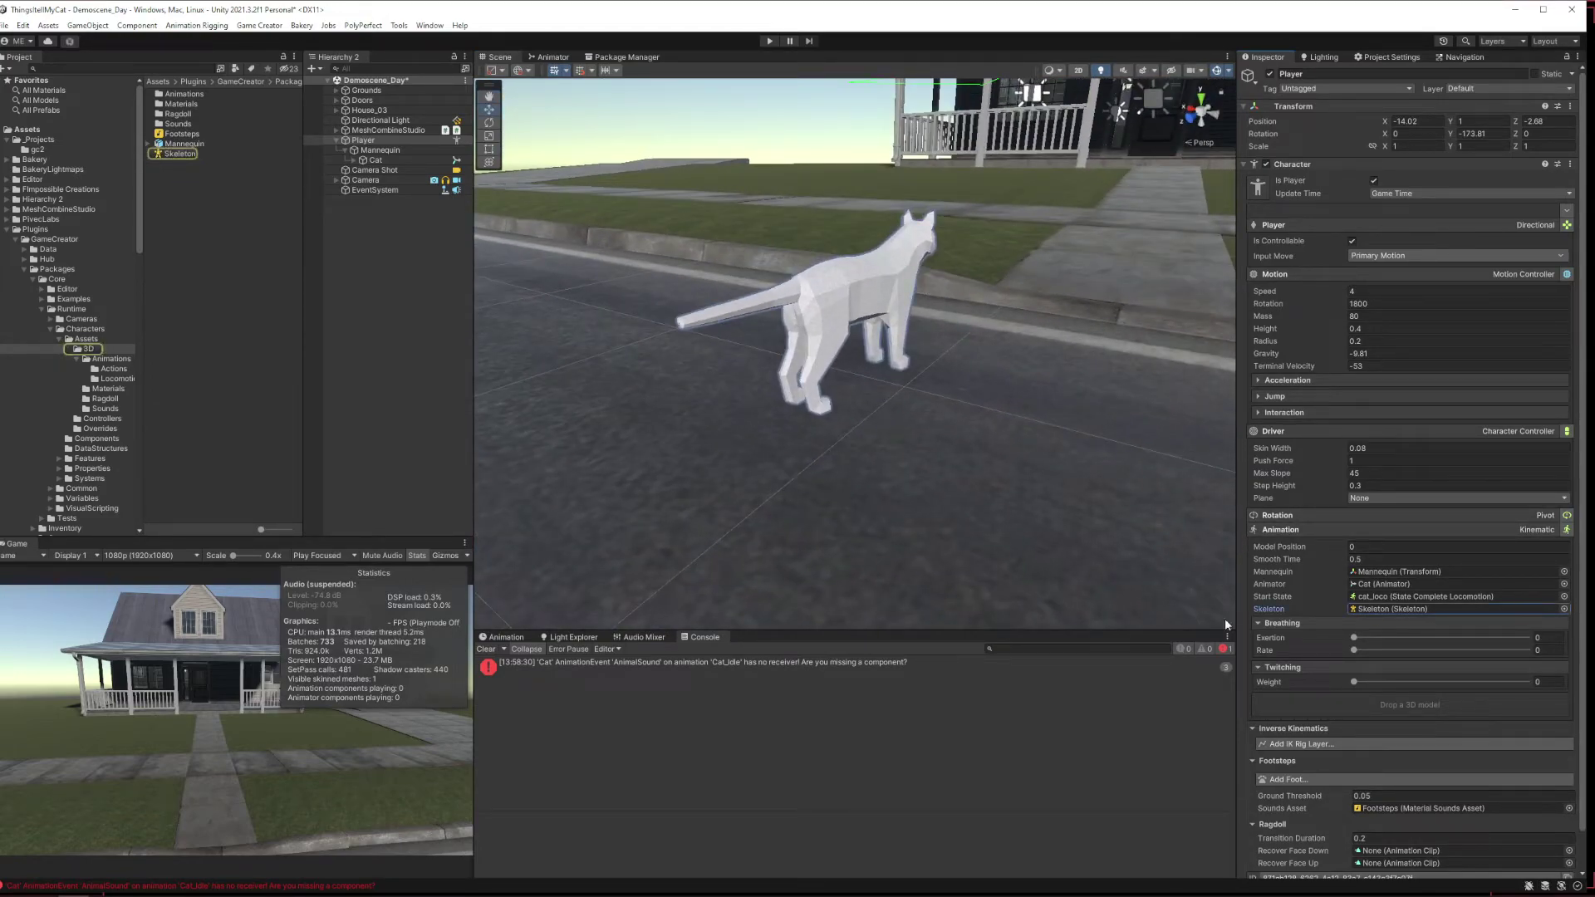
# Add a Capsule volume to the Skeleton asset and set its bone type to Path.
pyautogui.click(178, 154)
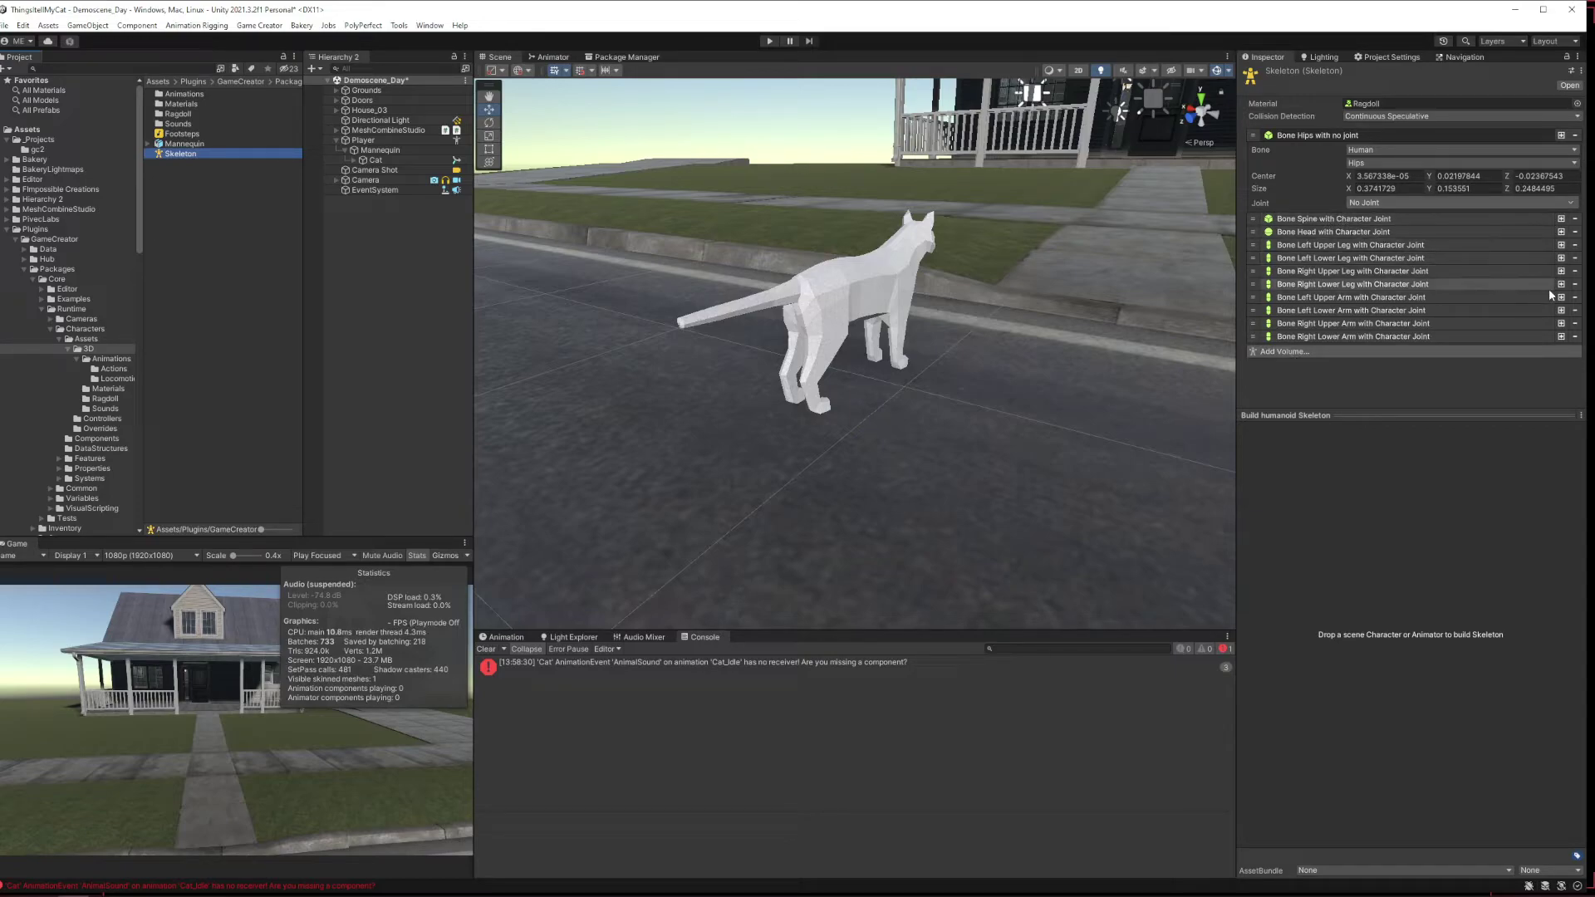
pyautogui.click(1296, 353)
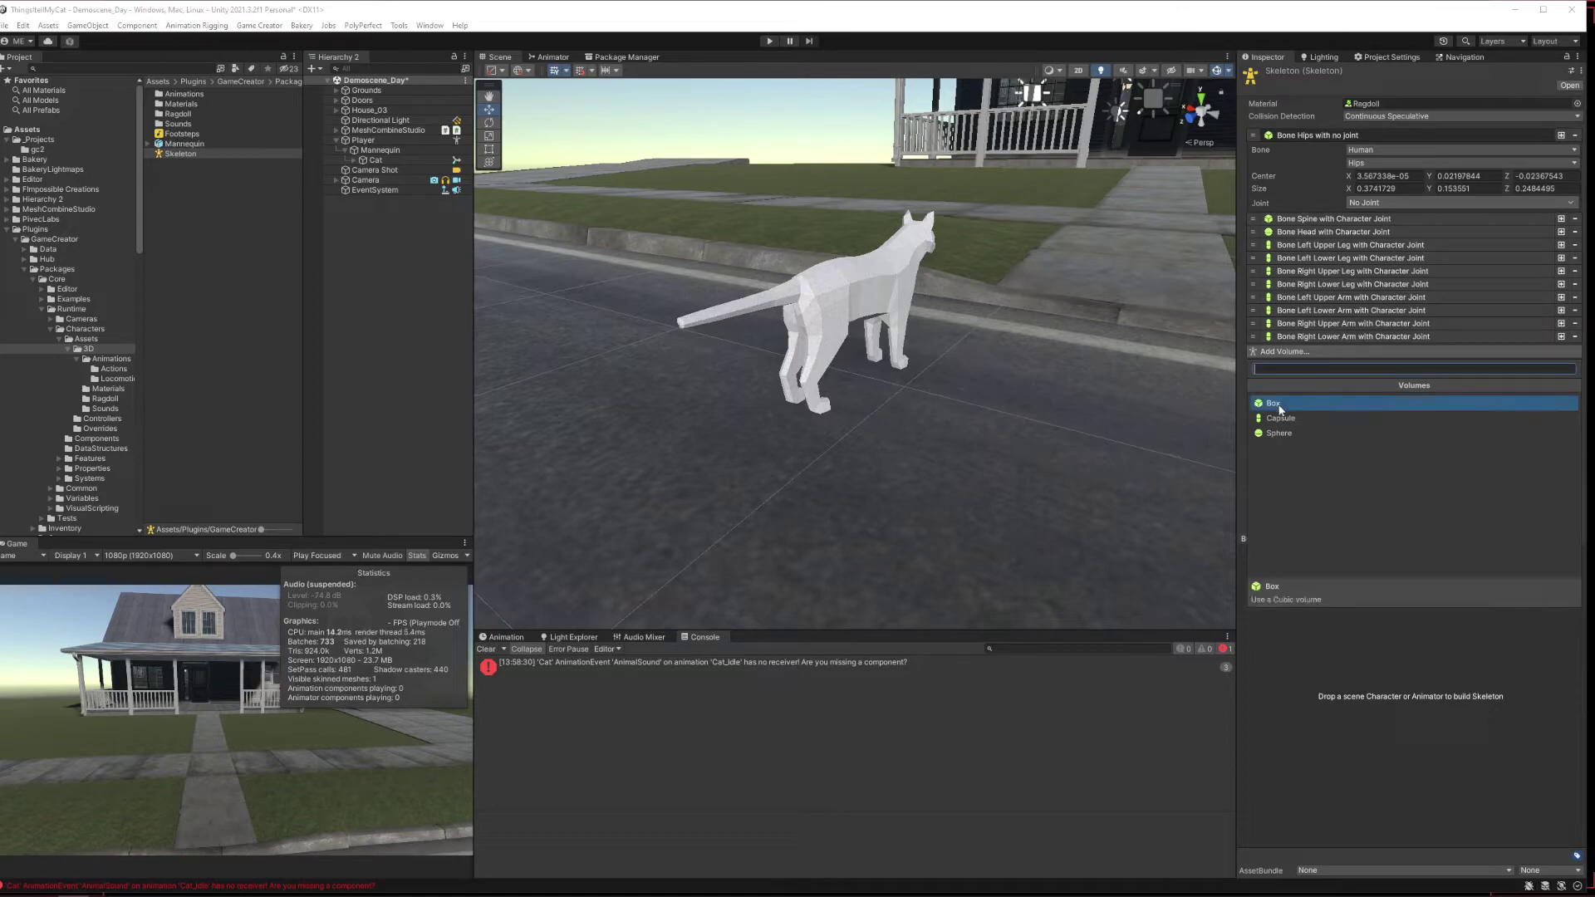
pyautogui.click(1342, 418)
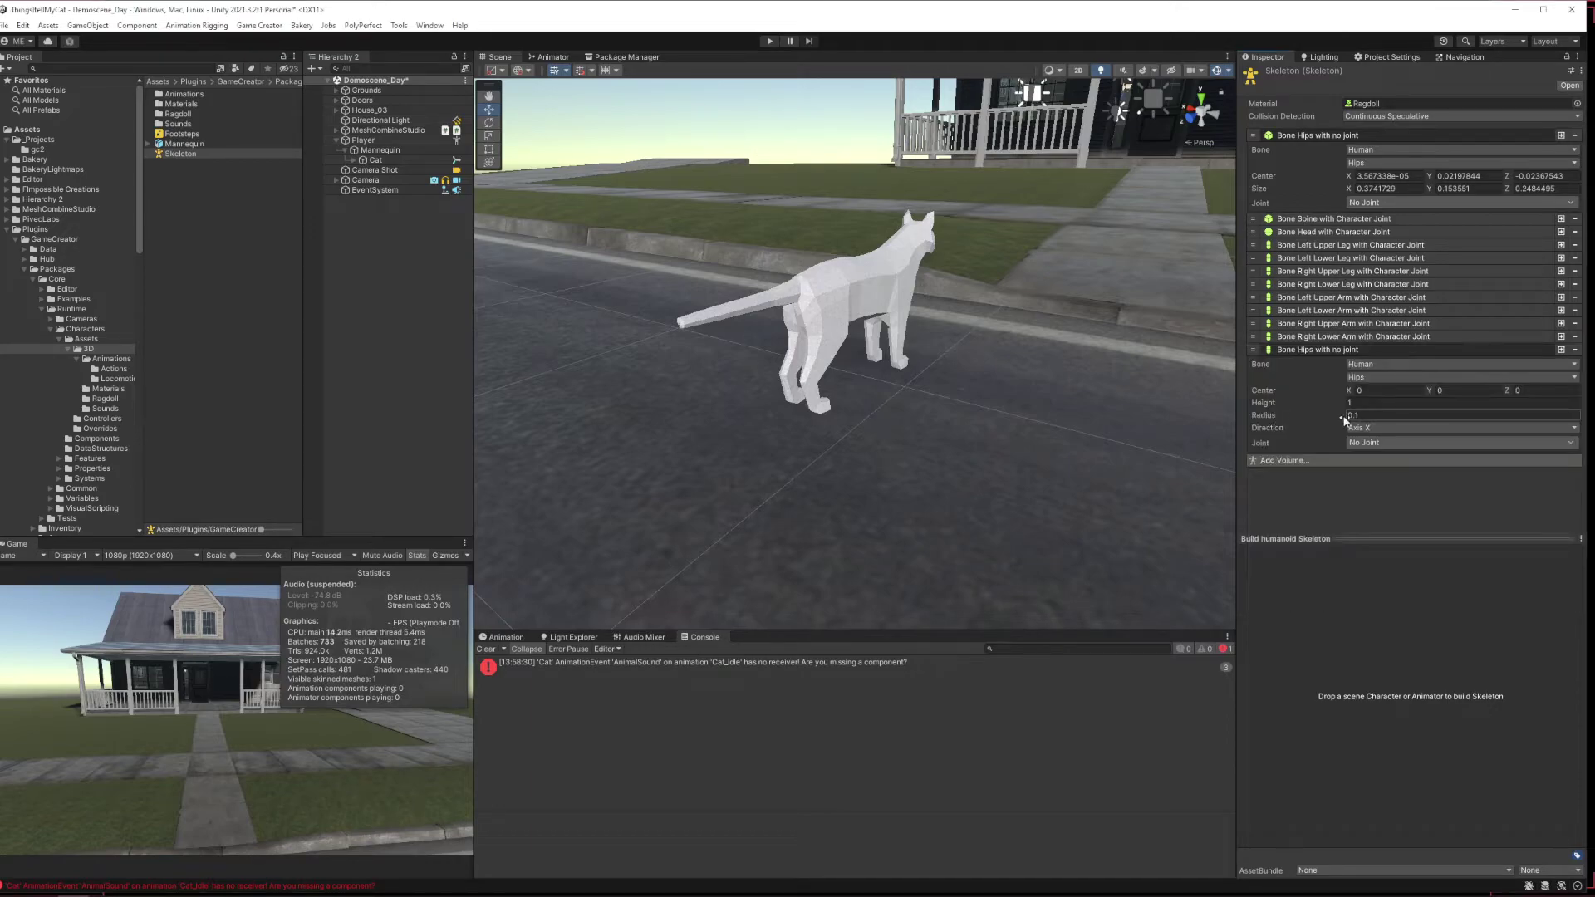
pyautogui.click(1359, 365)
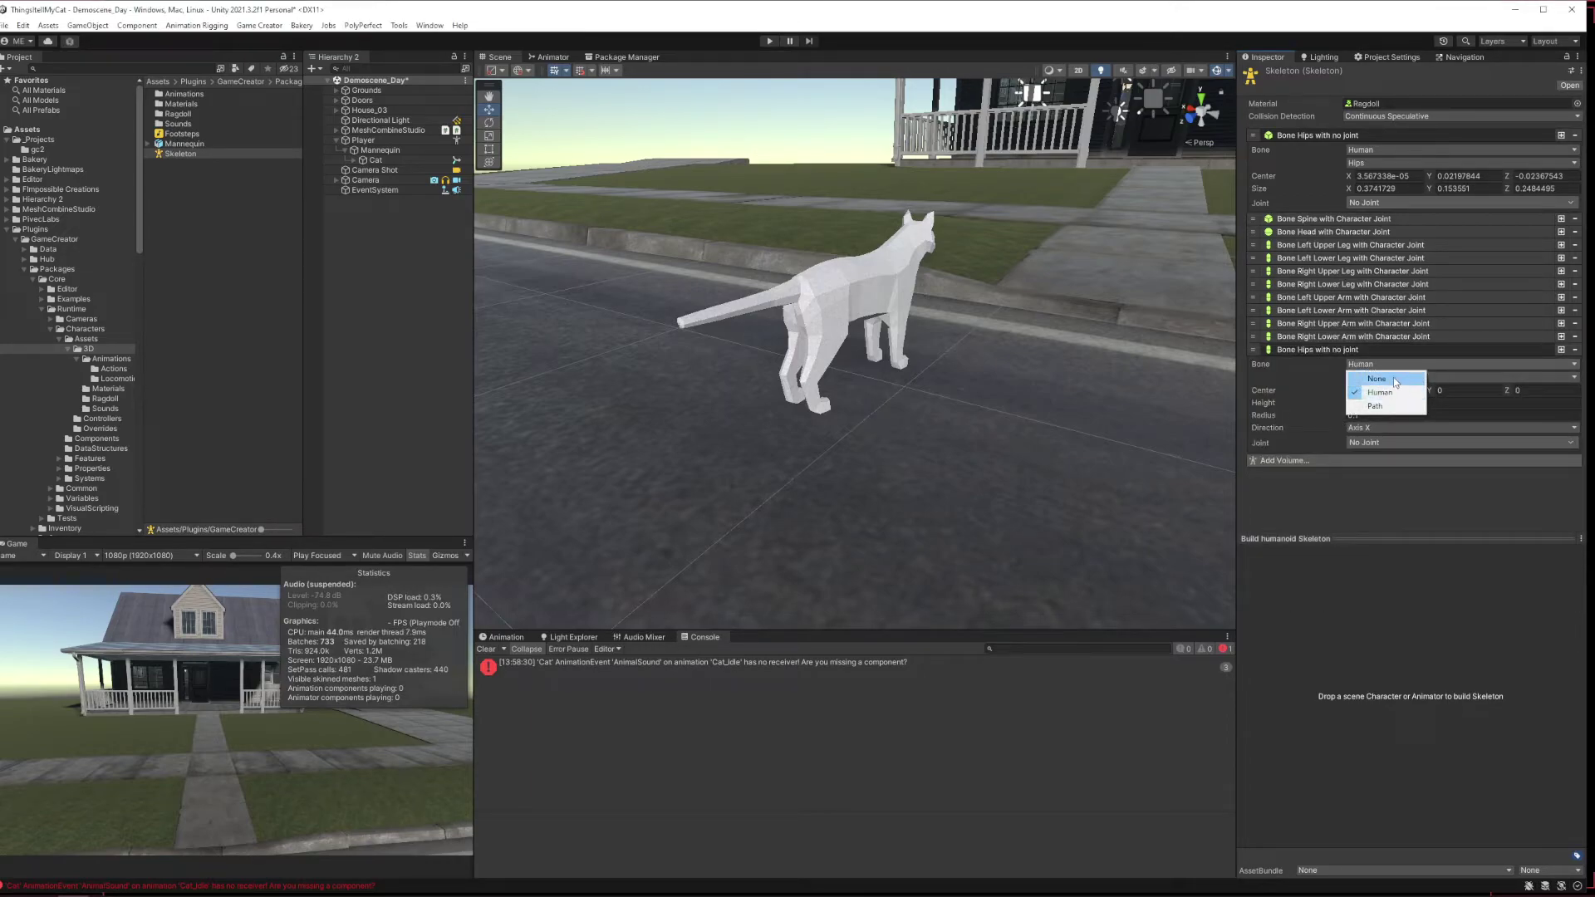
pyautogui.click(1389, 406)
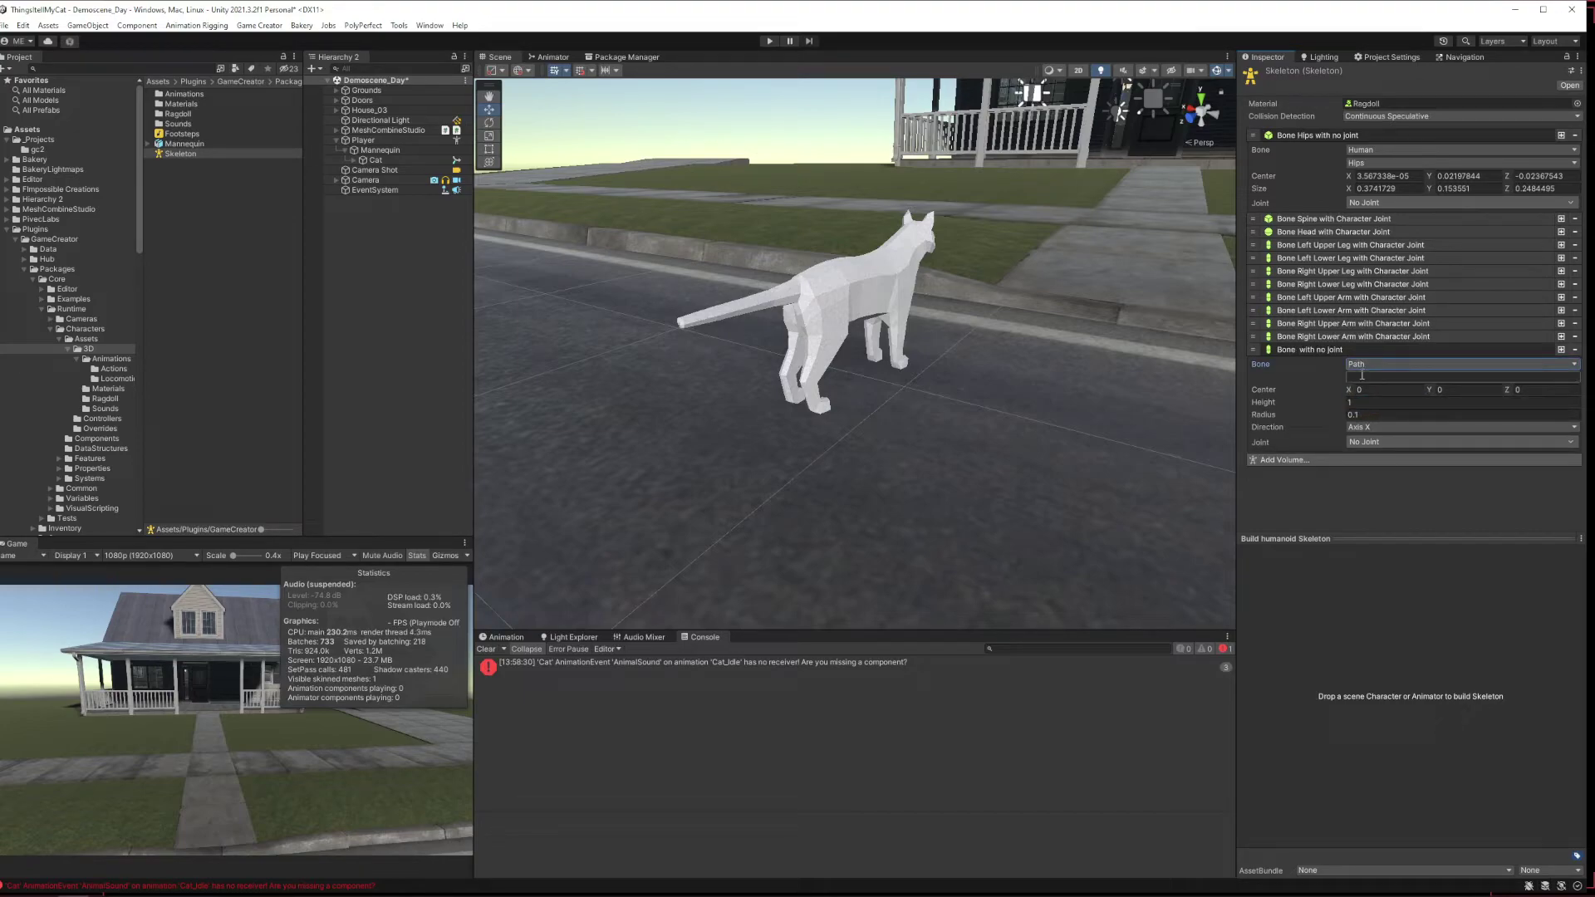
# Expand the Cat object's full bone hierarchy in the Hierarchy.
pyautogui.click(356, 159)
pyautogui.click(353, 158)
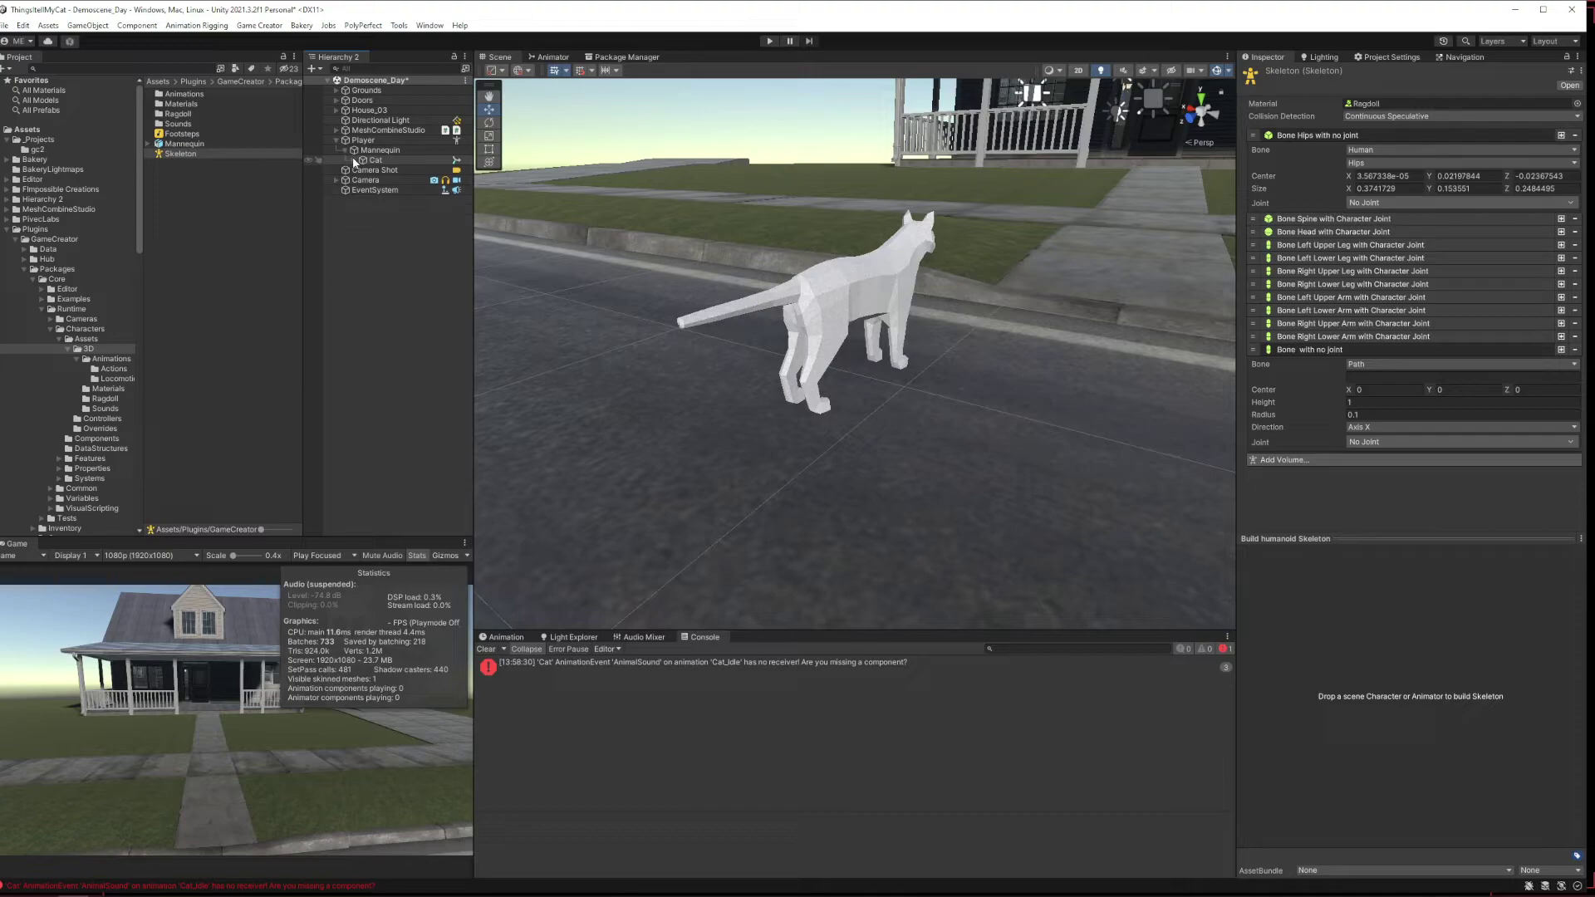
pyautogui.keyDown('alt'); pyautogui.click(354, 159); pyautogui.keyUp('alt')
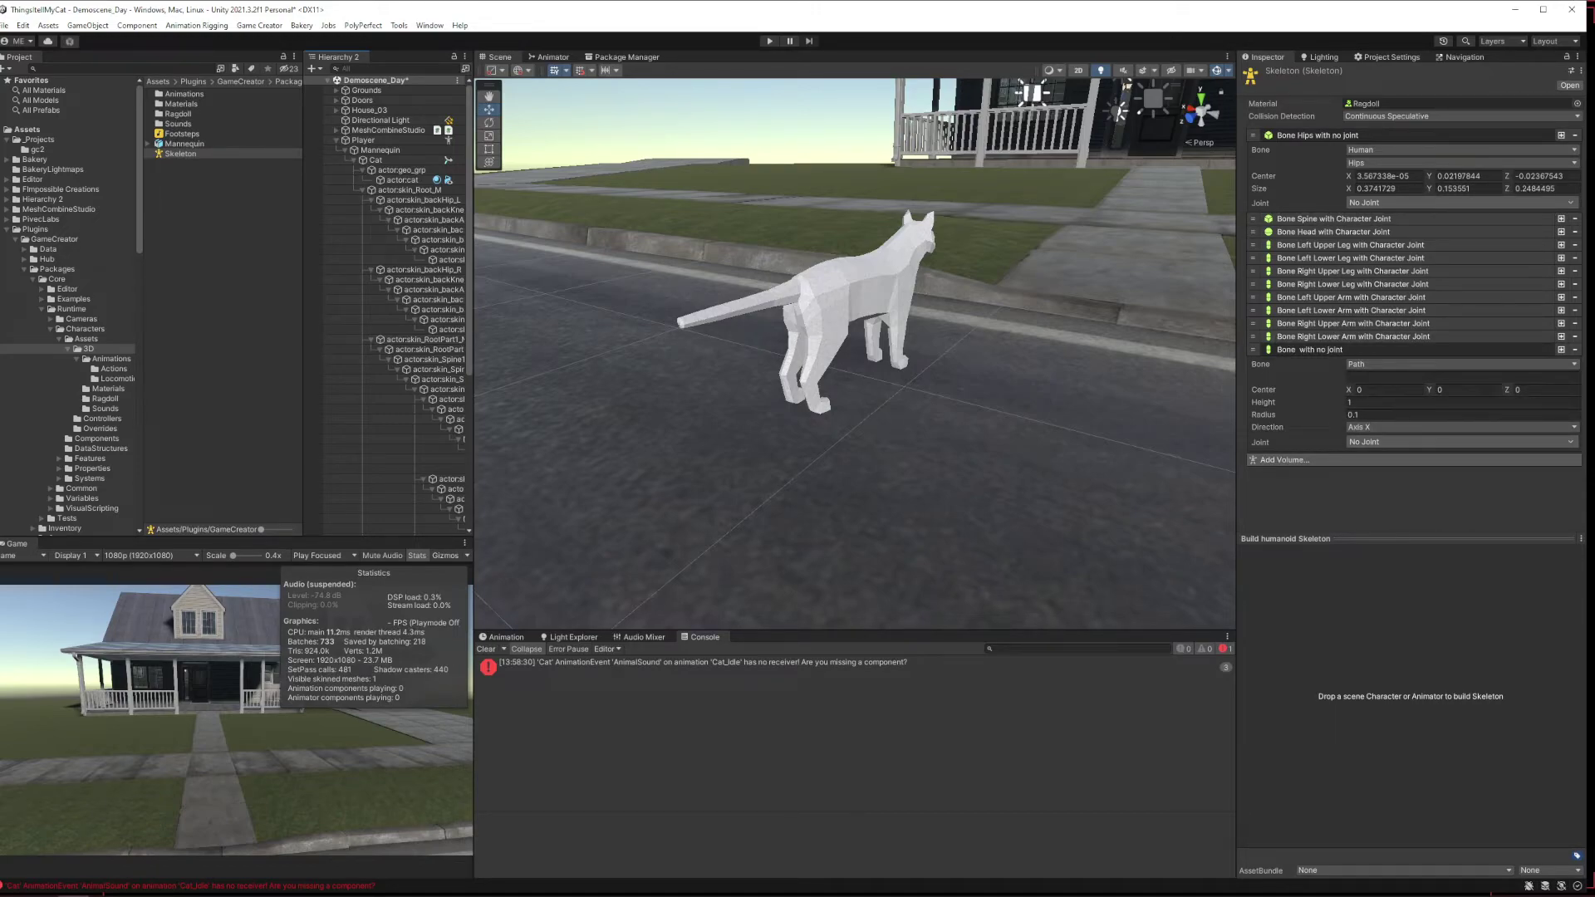
# Delete the 'Bone Hips with no joint' volume, then show the Tail Animator 2.0.6 package details.
pyautogui.click(1573, 135)
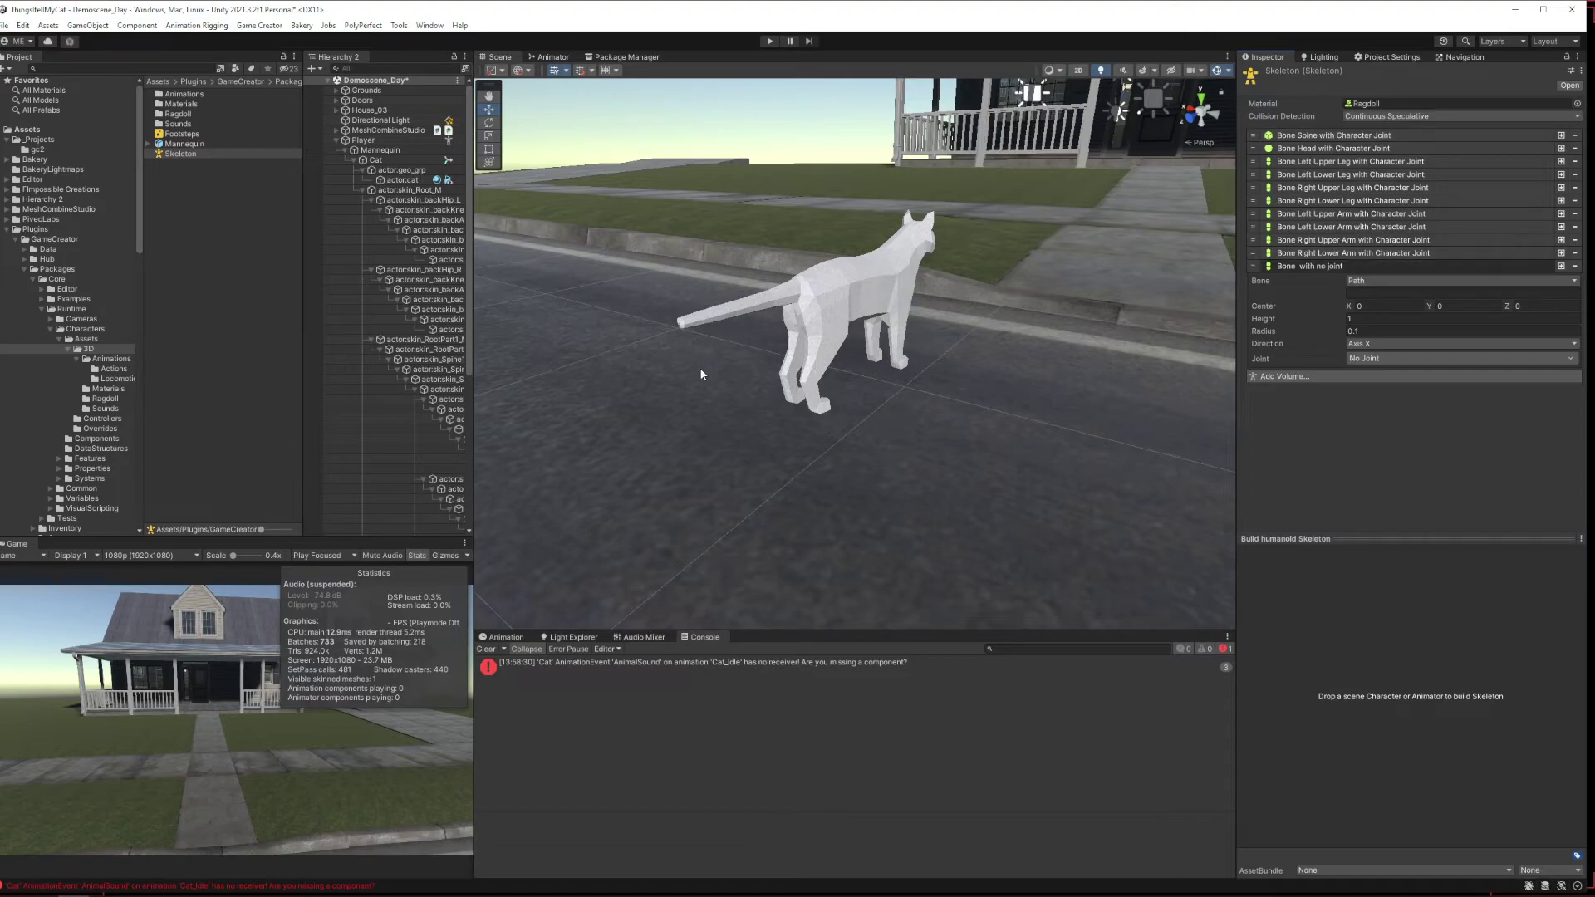
pyautogui.moveTo(618, 386); pyautogui.dragTo(704, 352, button='right')
pyautogui.press('s')
pyautogui.press('w')
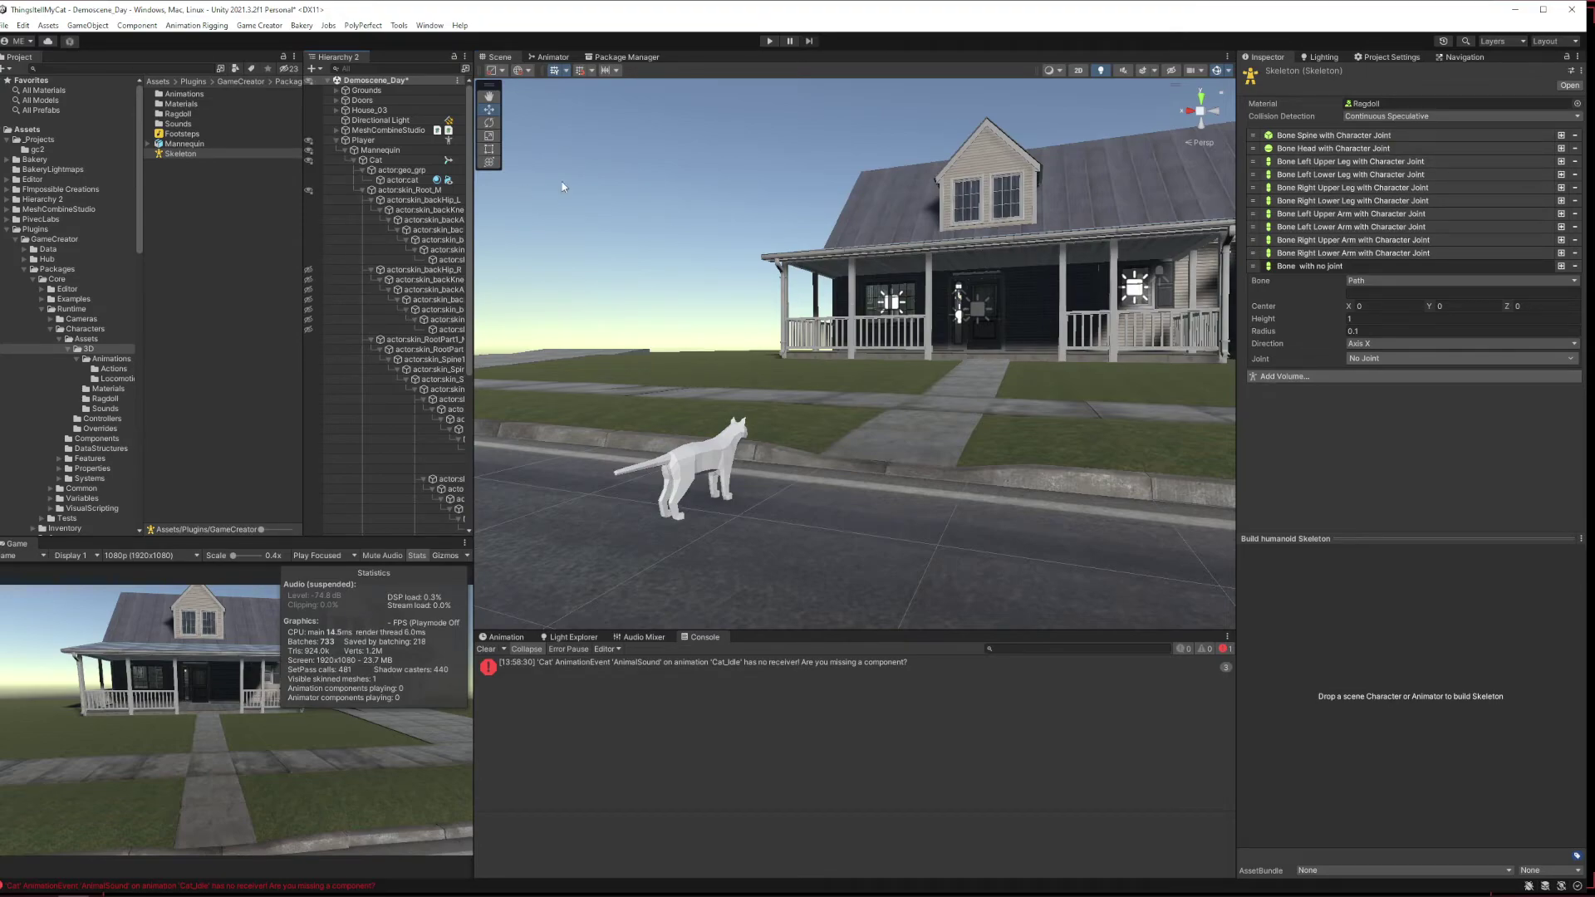
pyautogui.click(336, 142)
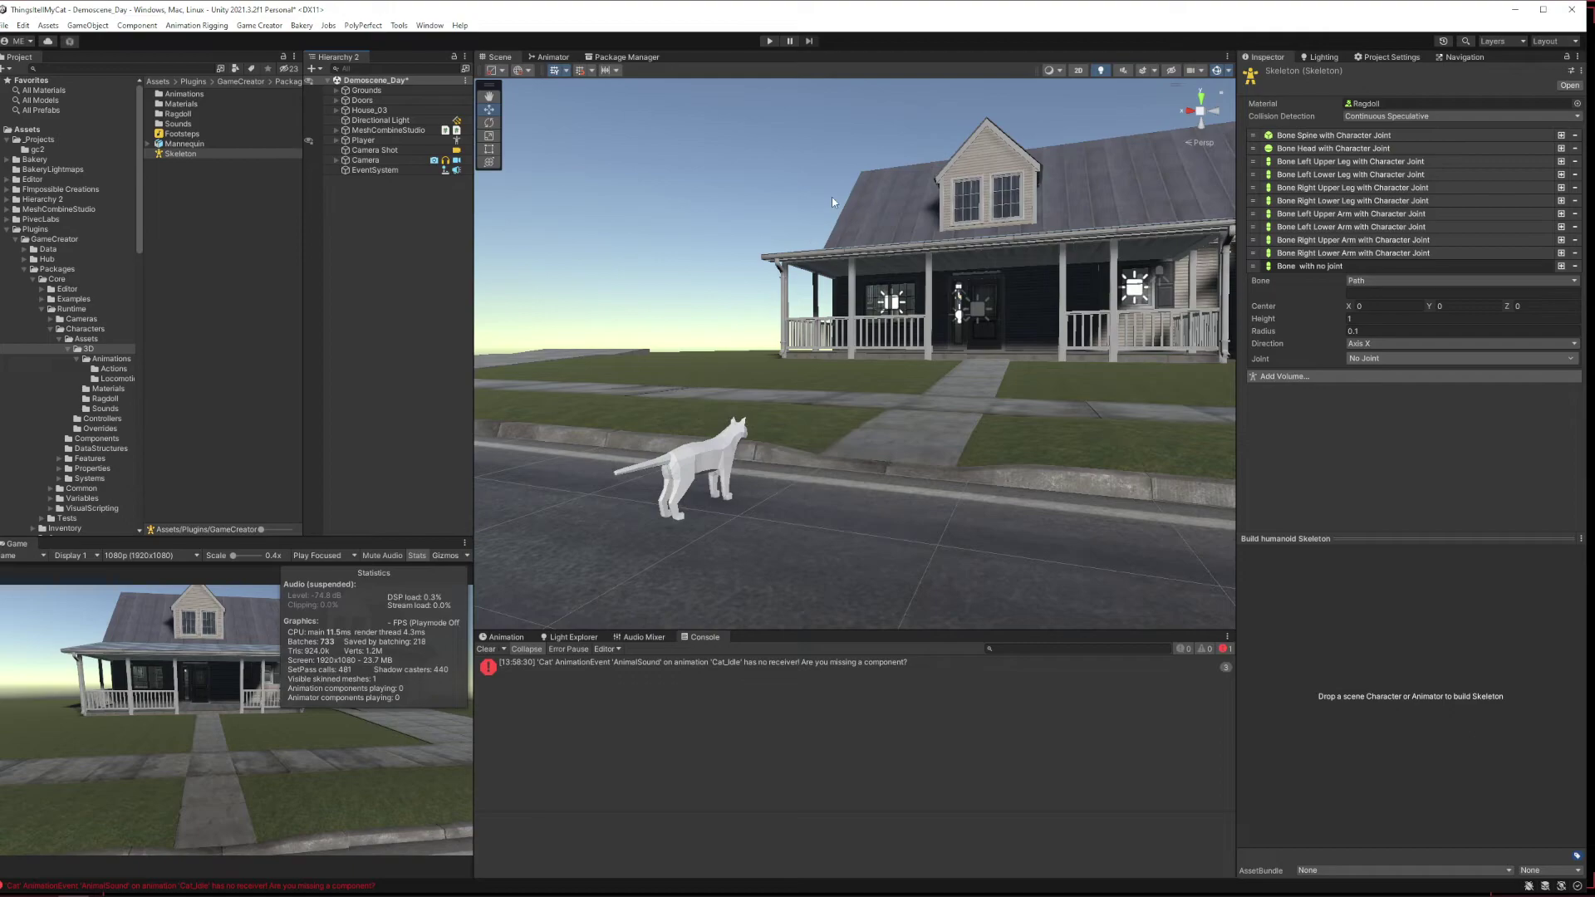
pyautogui.click(642, 60)
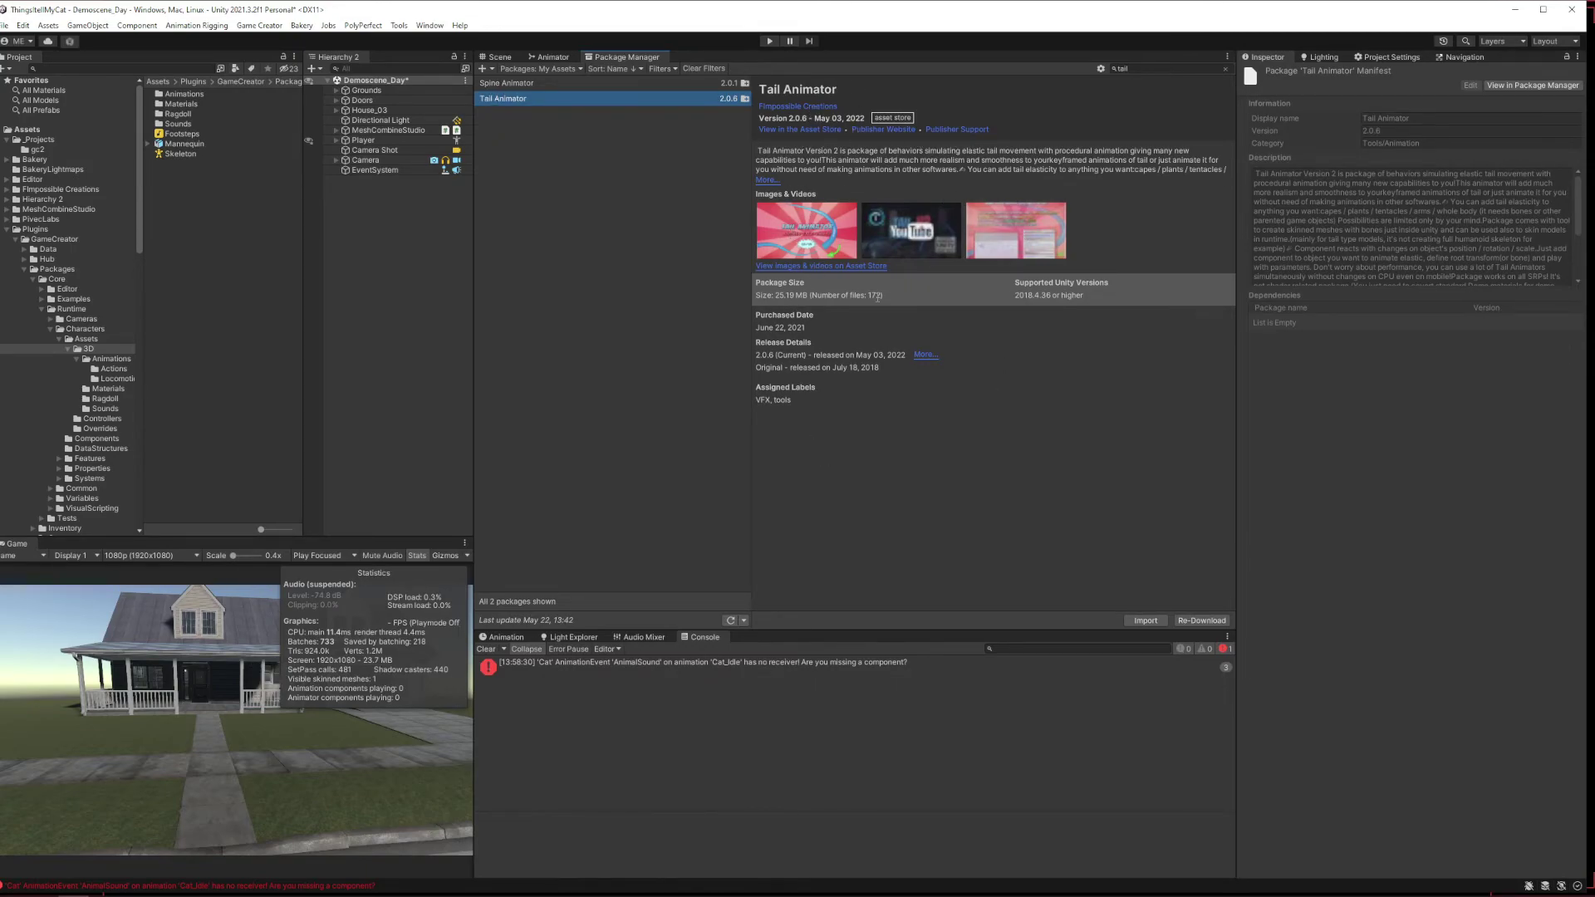
# Return to the Scene view and select the cat Player character.
pyautogui.click(499, 57)
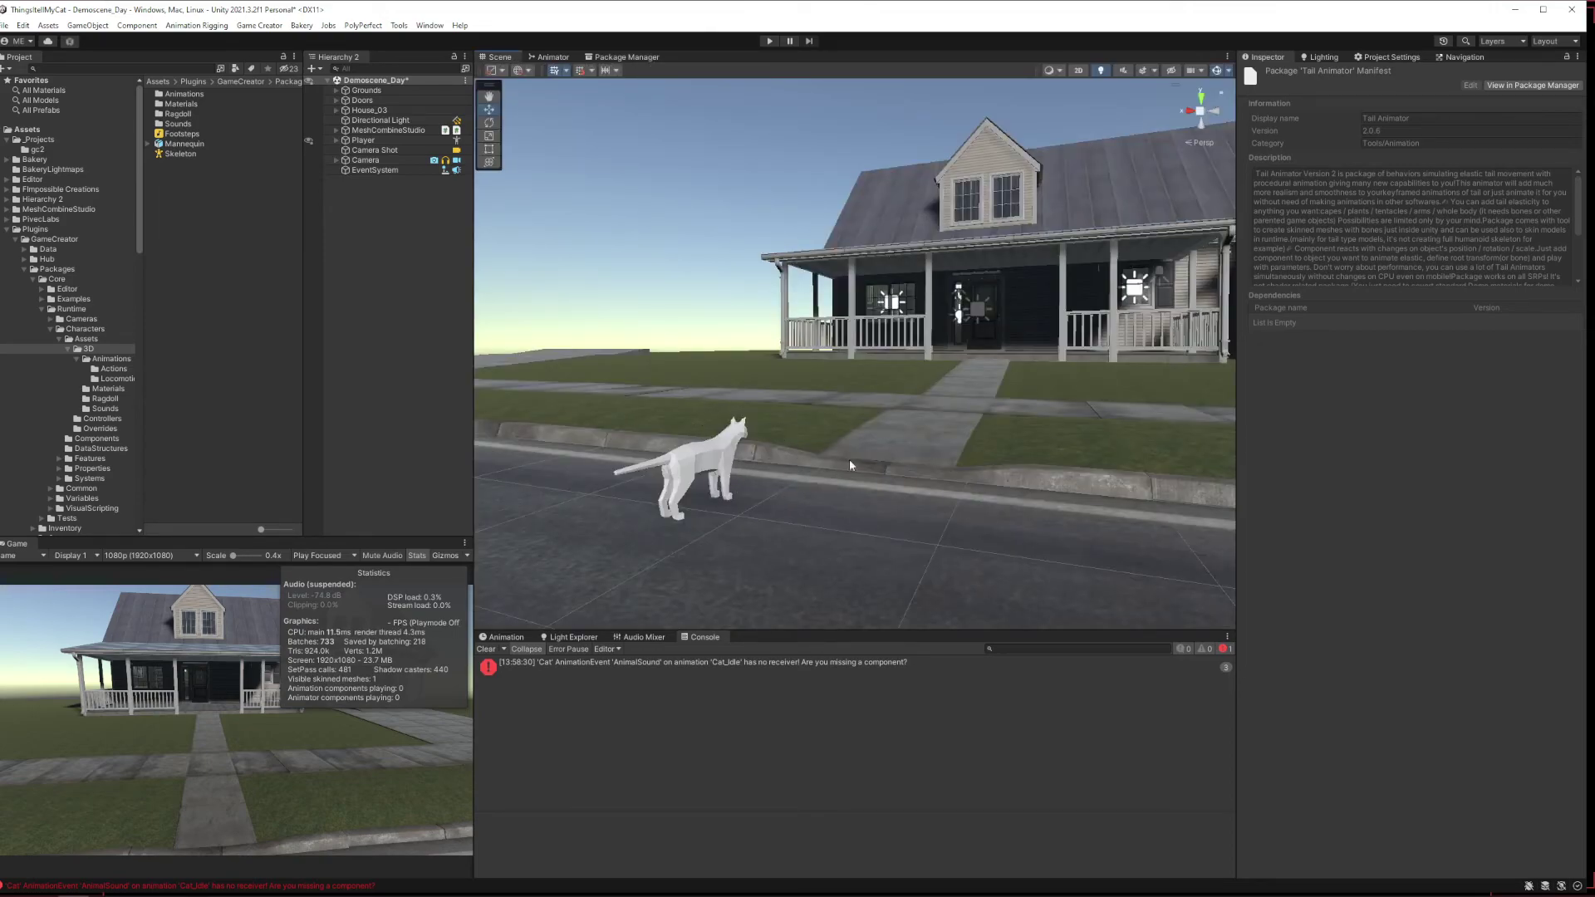
pyautogui.click(705, 449)
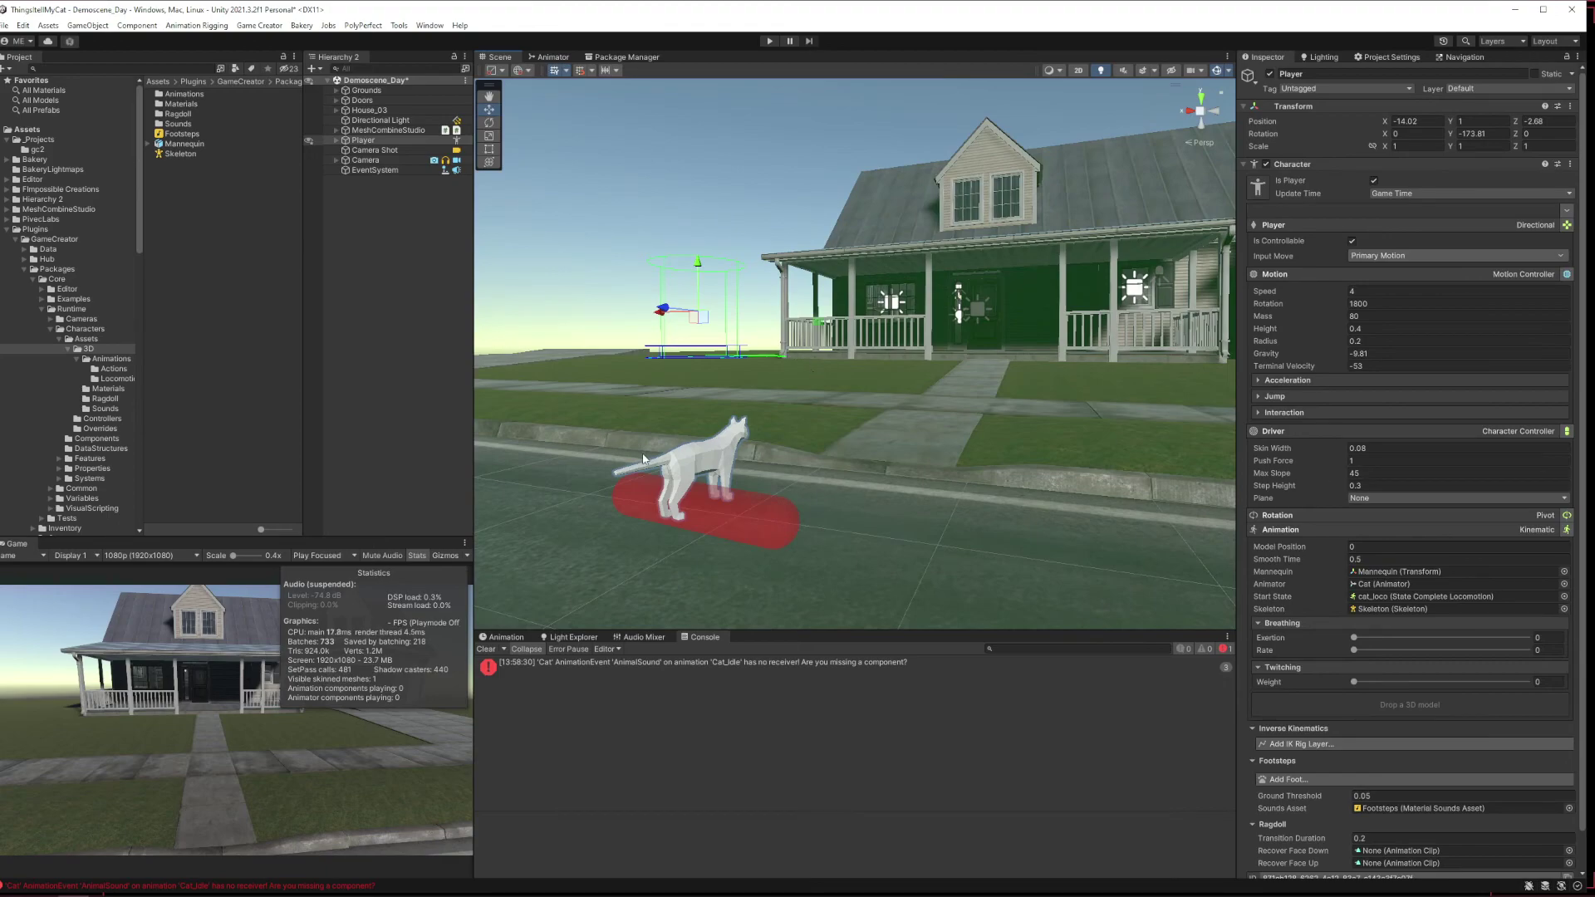